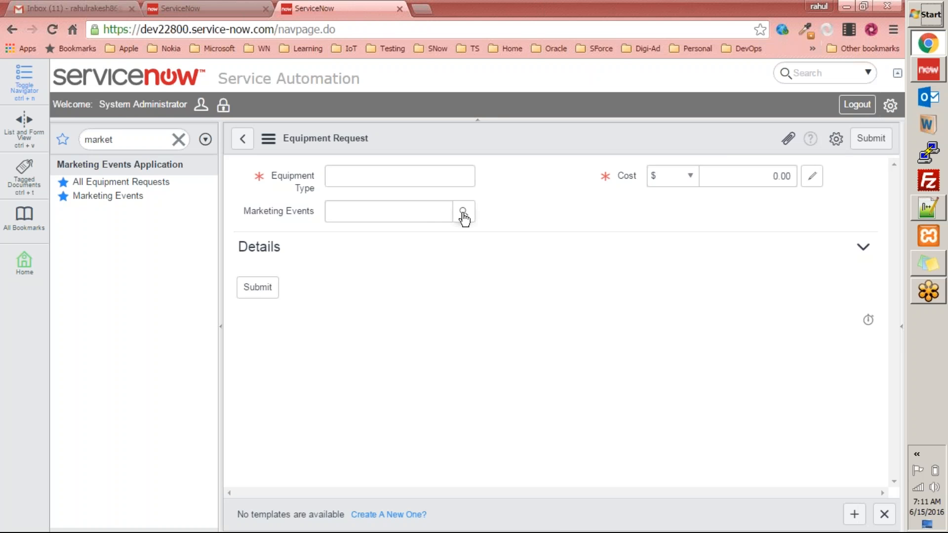
Select Washingtn Show as the marketing event through the lookup, then clear the Marketing Events field again
click(463, 213)
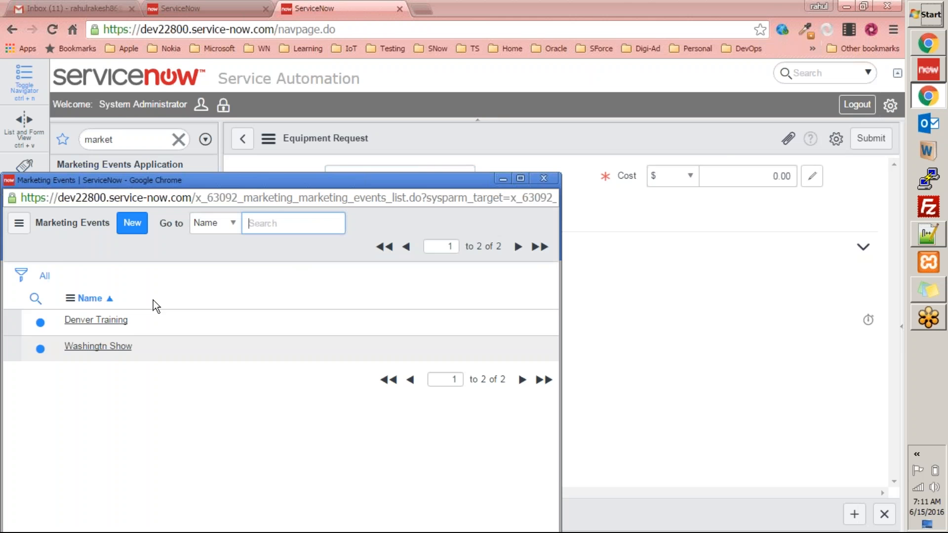
click(98, 347)
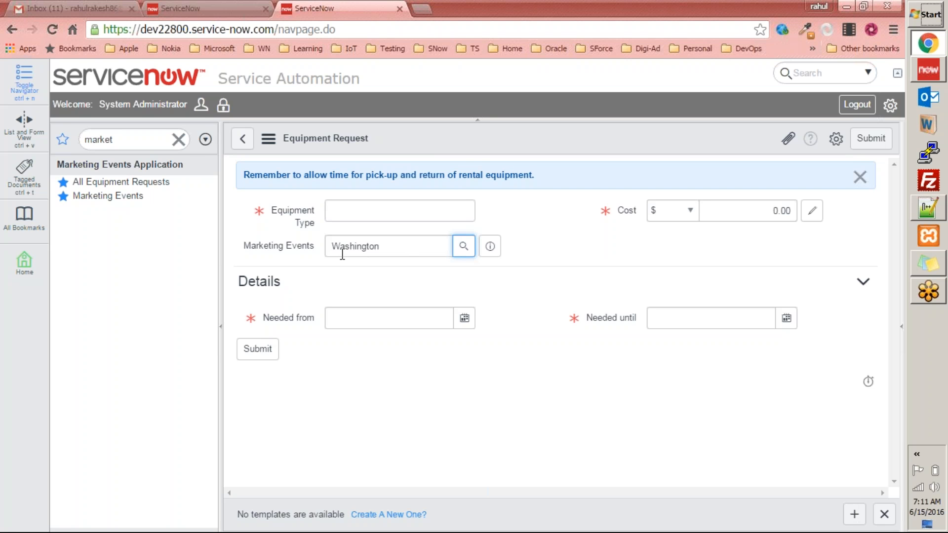
drag(241, 243, 341, 247)
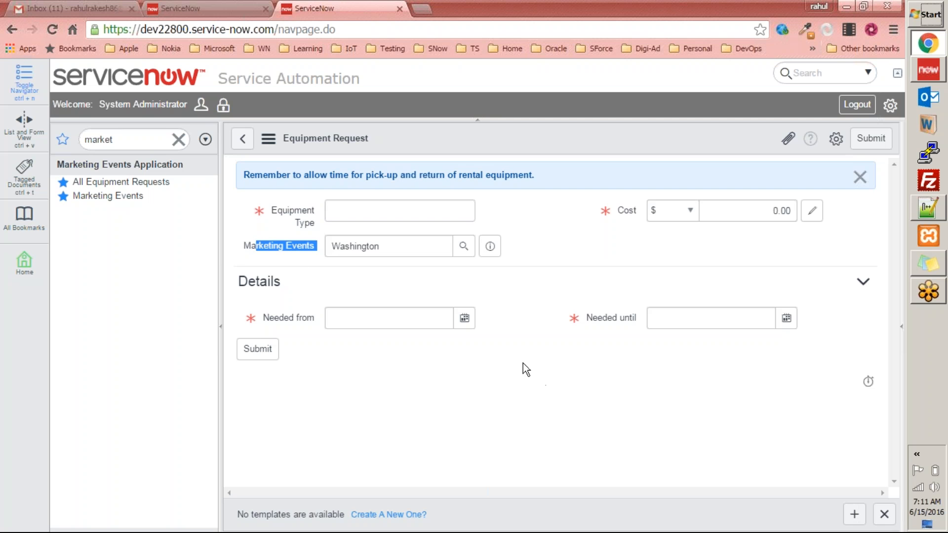
click(253, 237)
key(BackSpace)
click(564, 357)
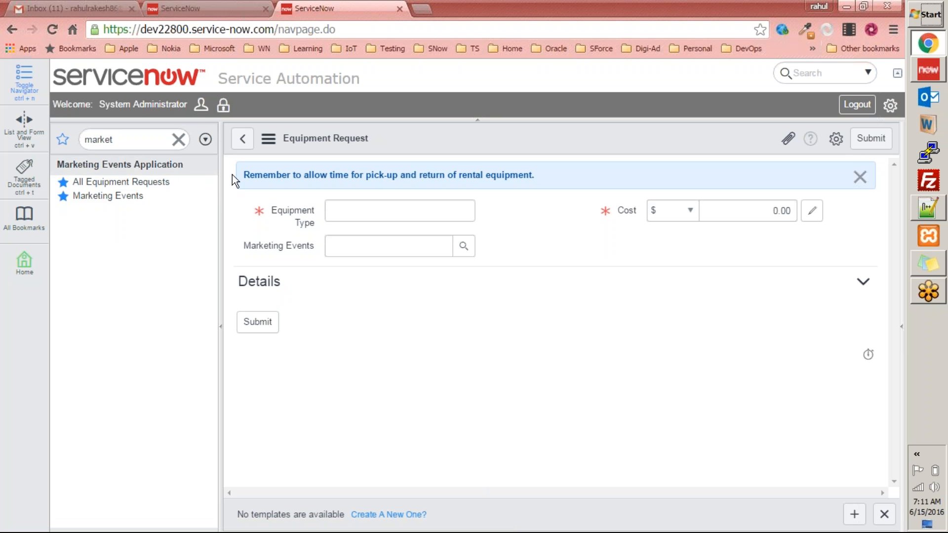
triple_click(480, 172)
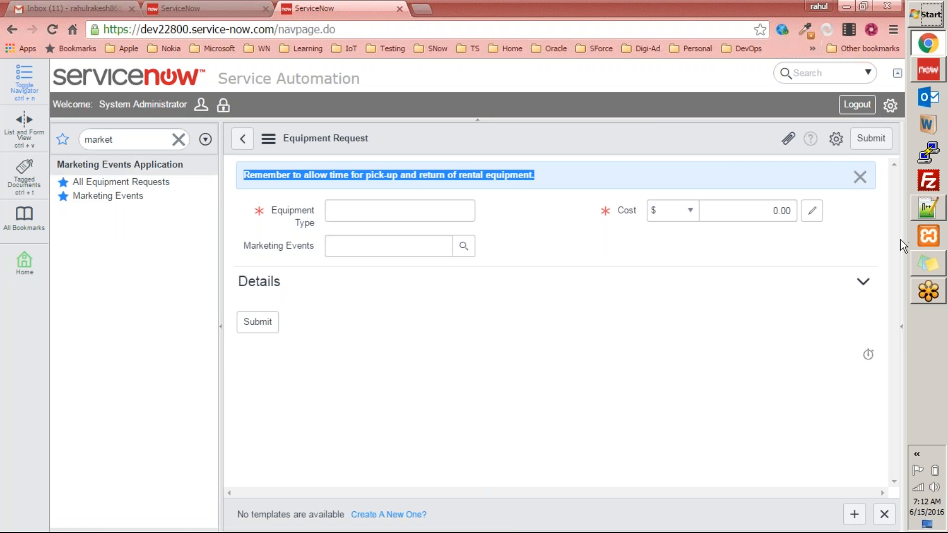
key(alt+Tab)
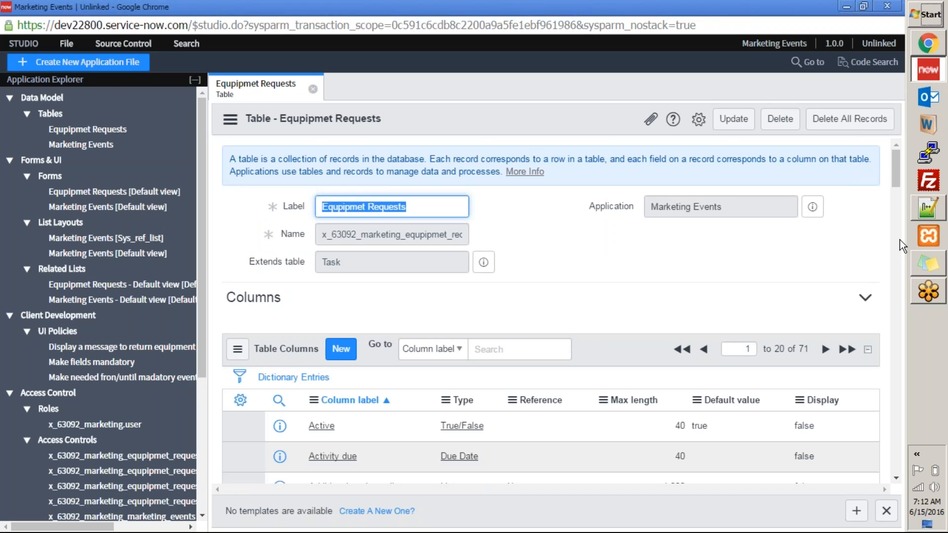
key(alt+Tab)
click(937, 286)
click(629, 233)
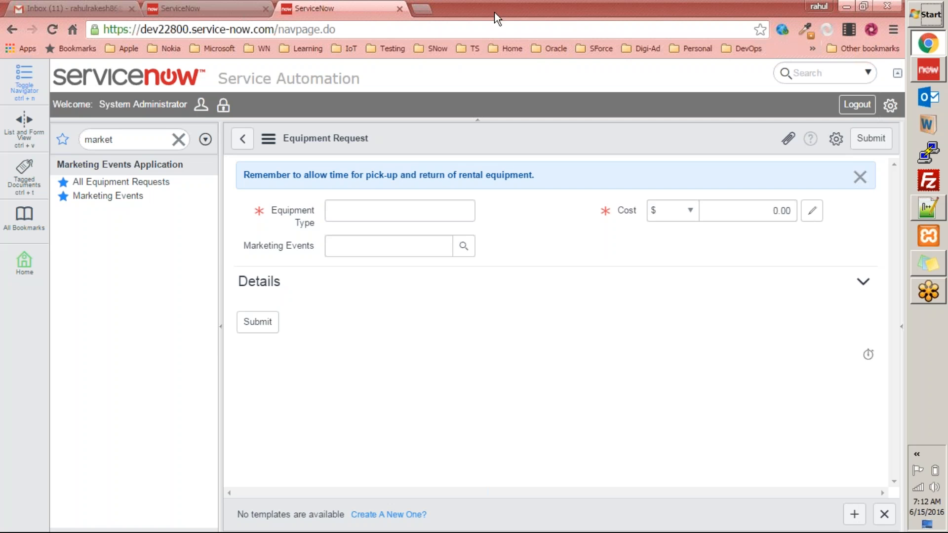
click(521, 19)
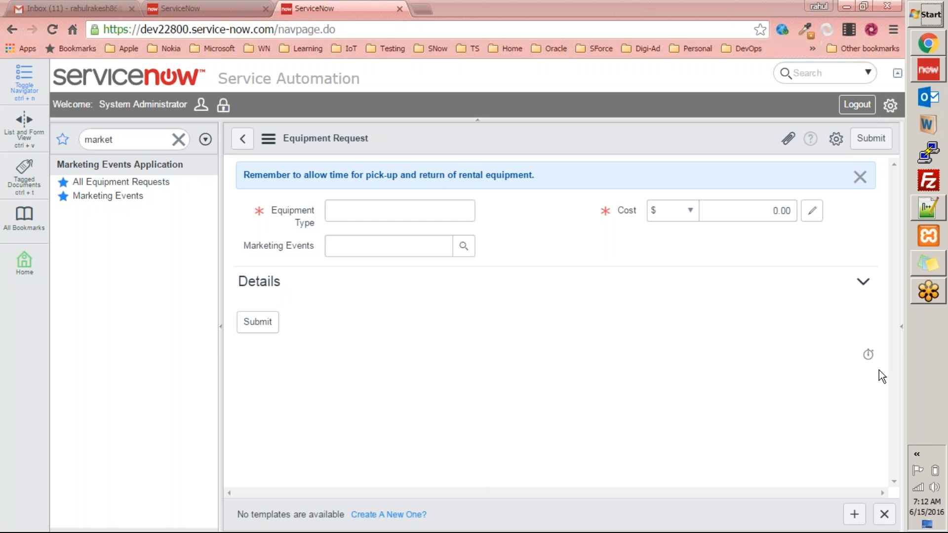
click(538, 330)
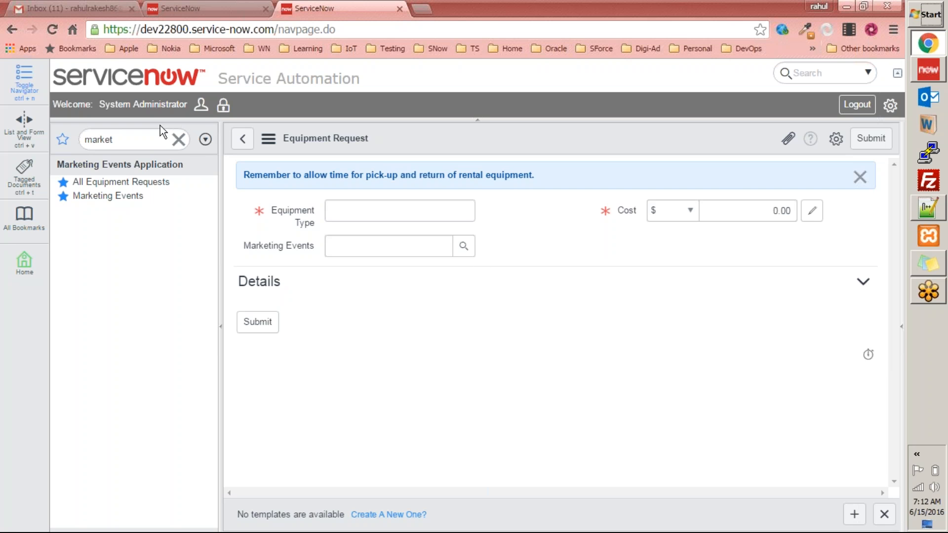
Clear the application navigator filter
click(179, 141)
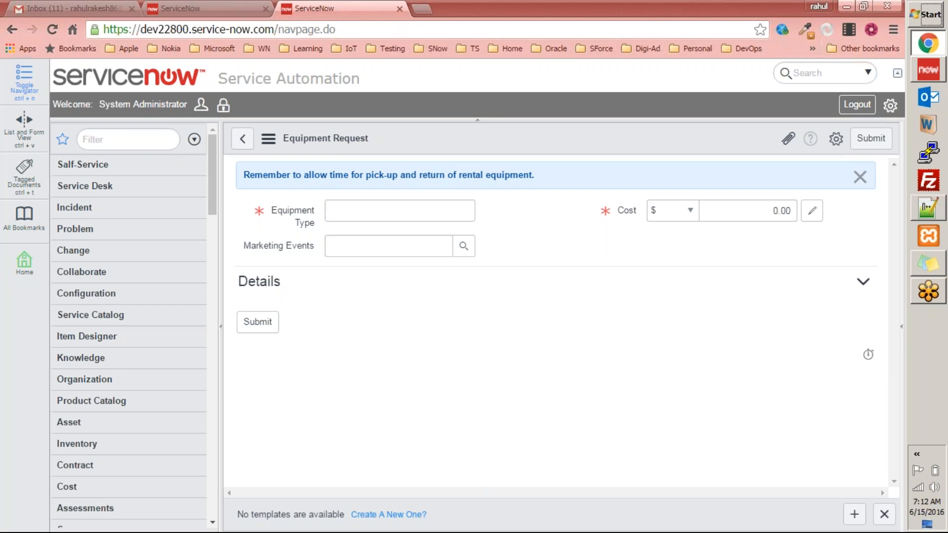
click(219, 12)
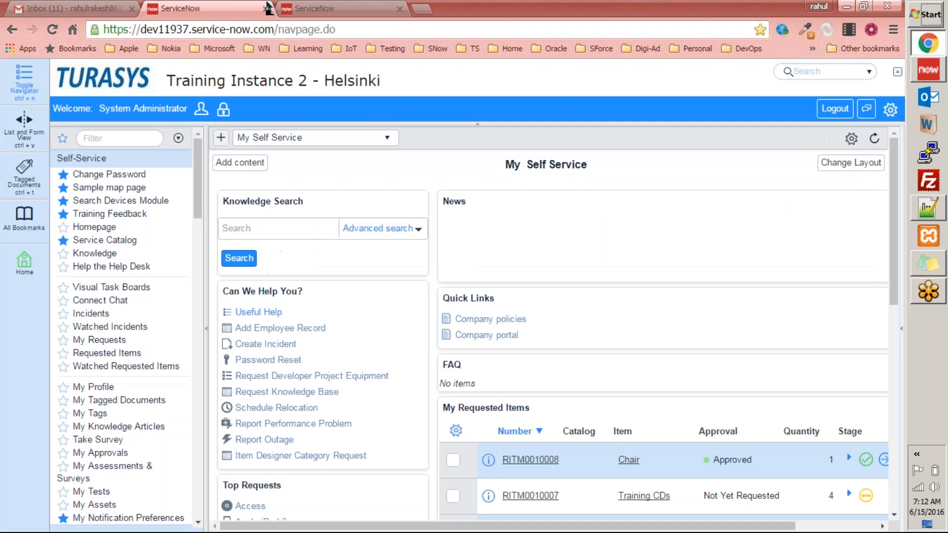
click(310, 11)
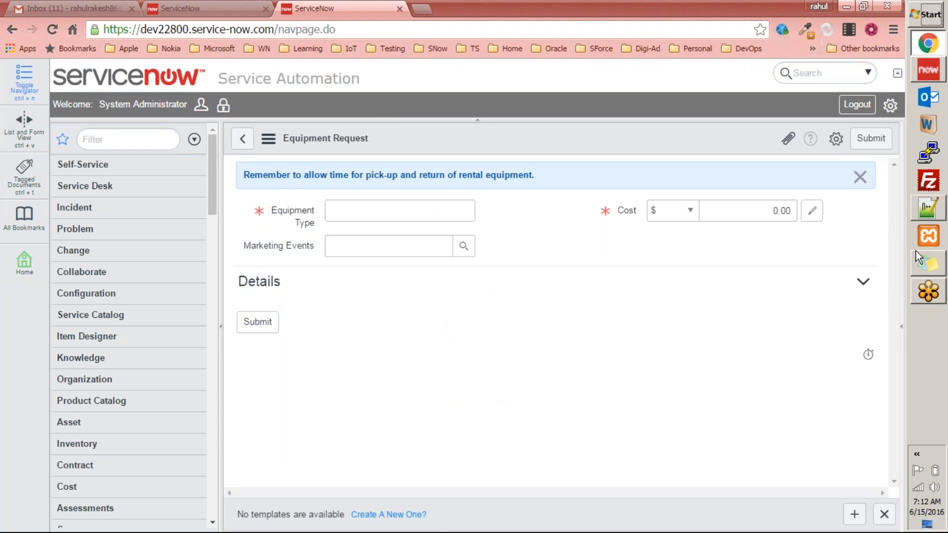
click(940, 63)
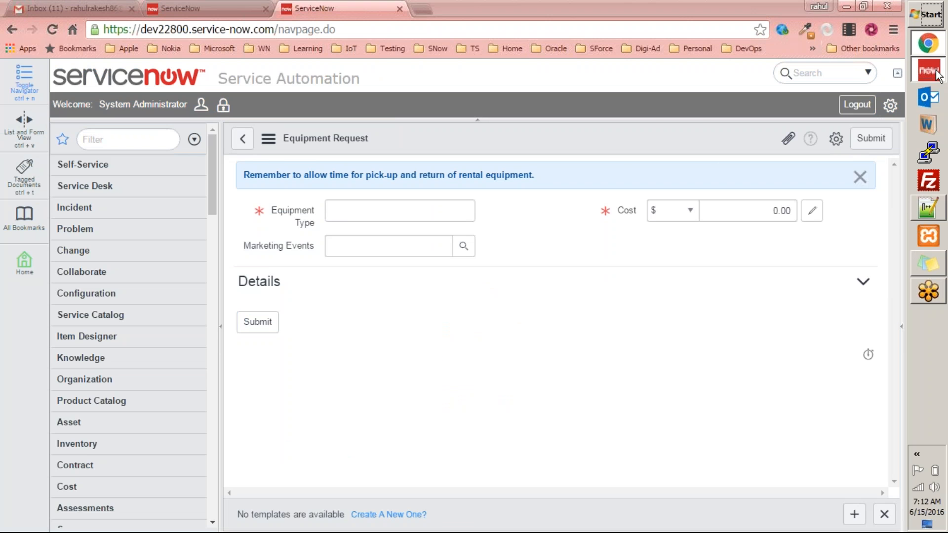
click(888, 7)
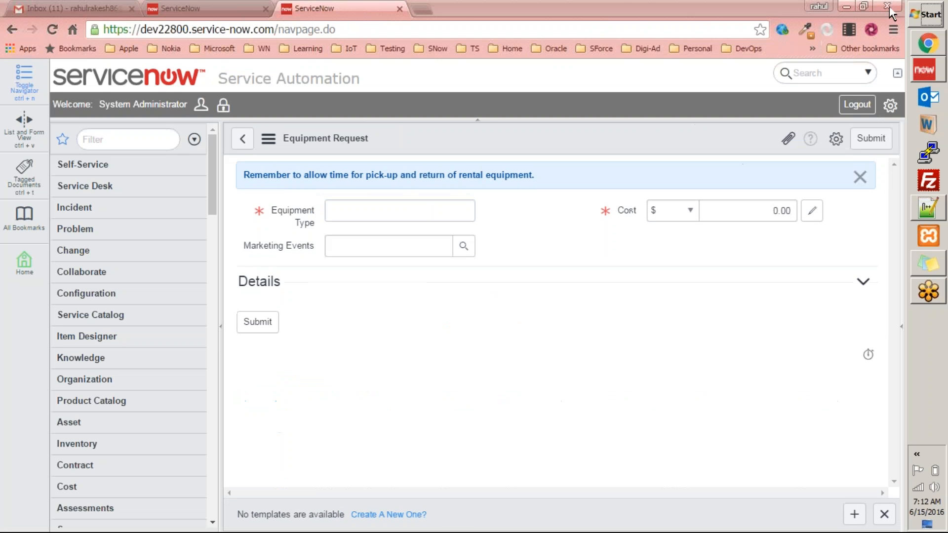
click(53, 9)
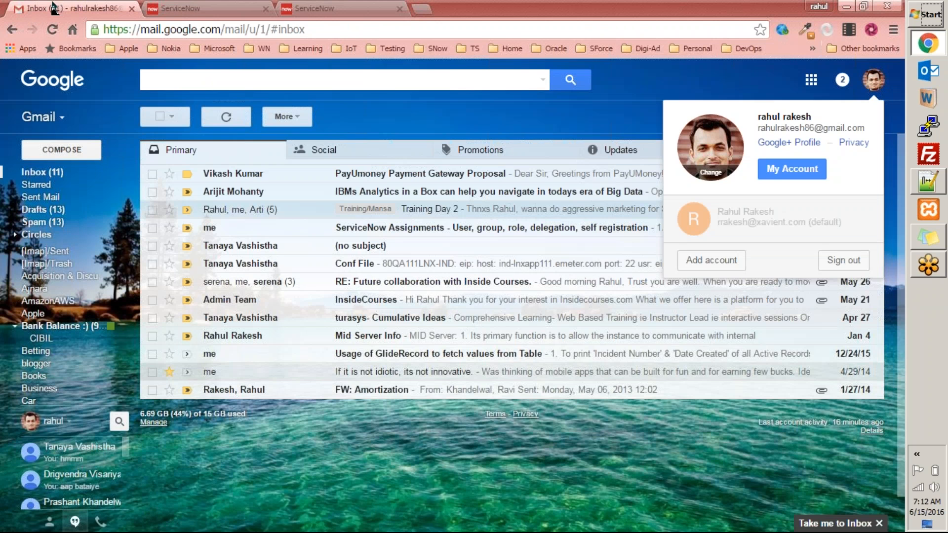
click(531, 110)
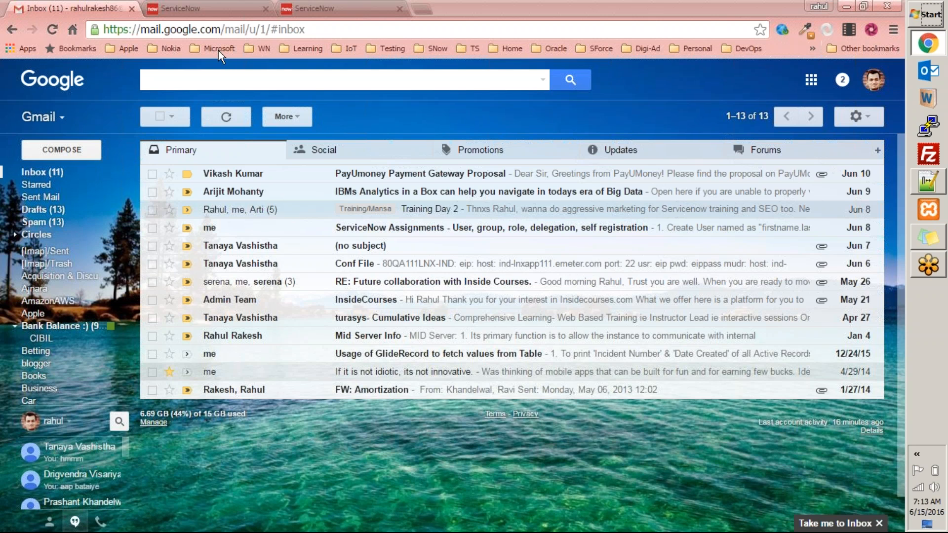
click(309, 9)
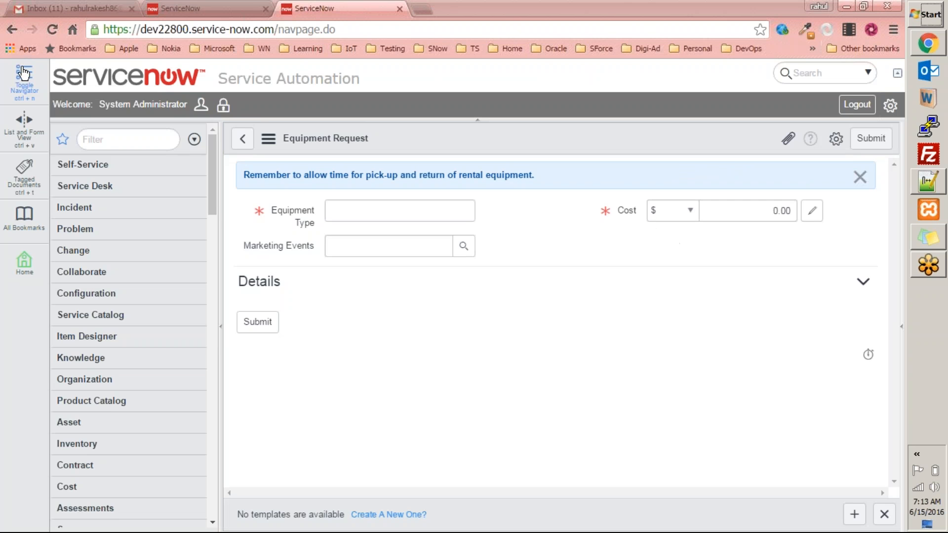
click(47, 9)
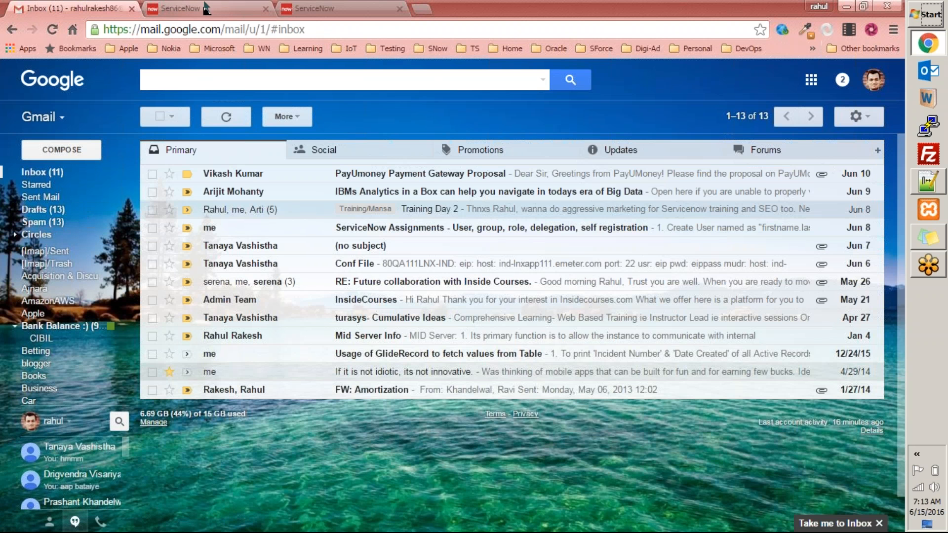
click(316, 9)
key(super+d)
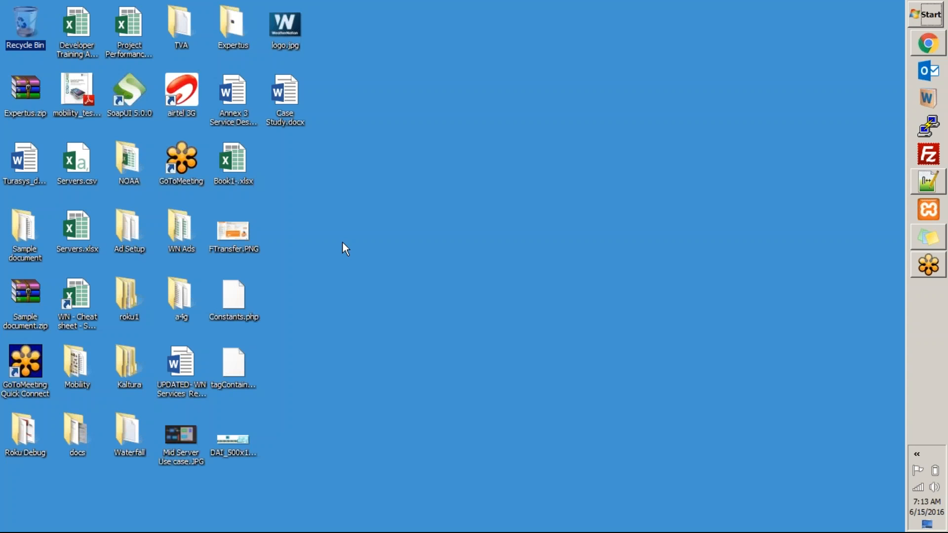
click(31, 153)
click(298, 102)
click(236, 102)
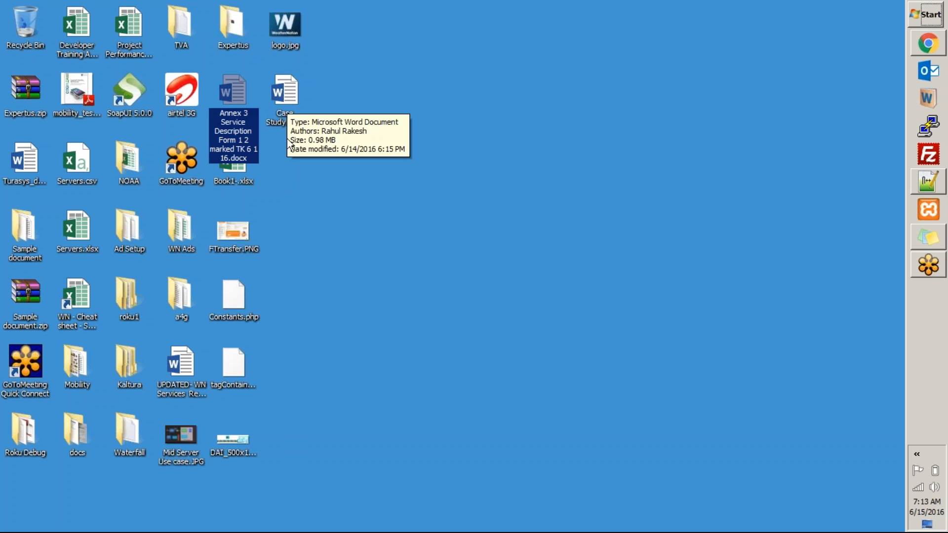
click(295, 99)
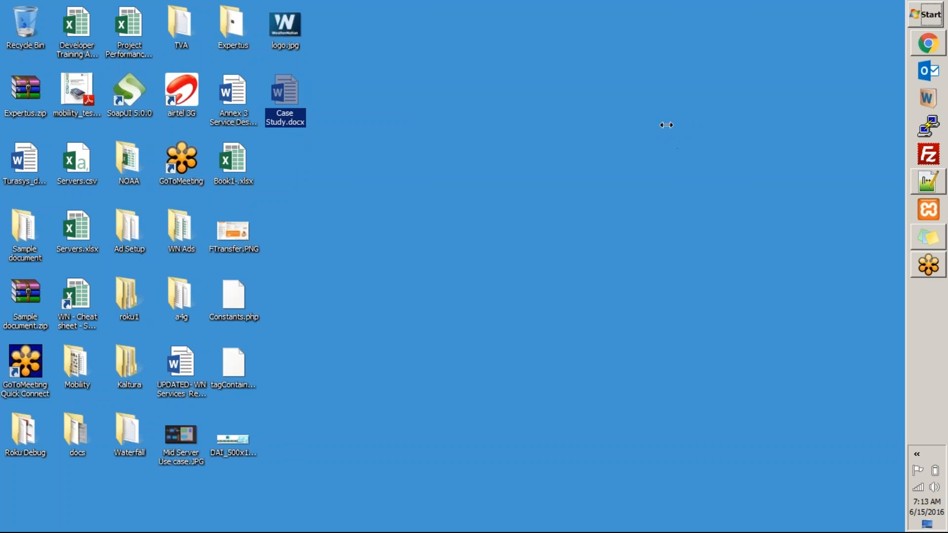
Open the Assignment - Application email in Gmail's sent mail and download its ServiceNow Exercises.docx attachment
click(928, 43)
click(74, 8)
click(56, 198)
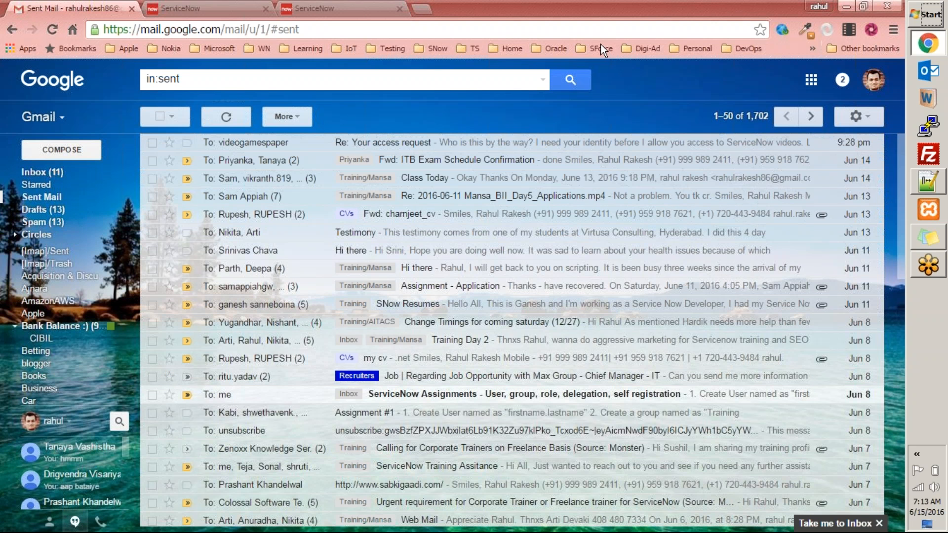
click(458, 288)
scroll(397, 350, down, 1)
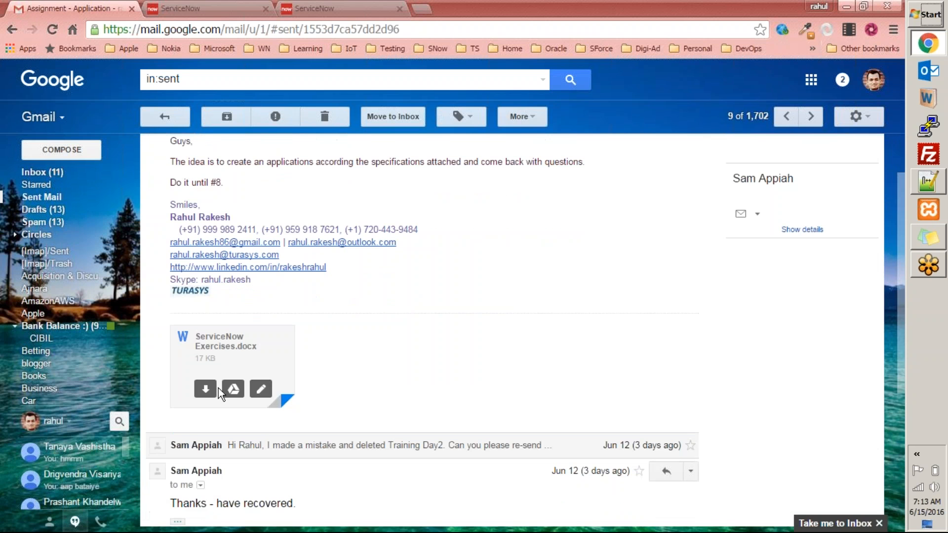
click(206, 390)
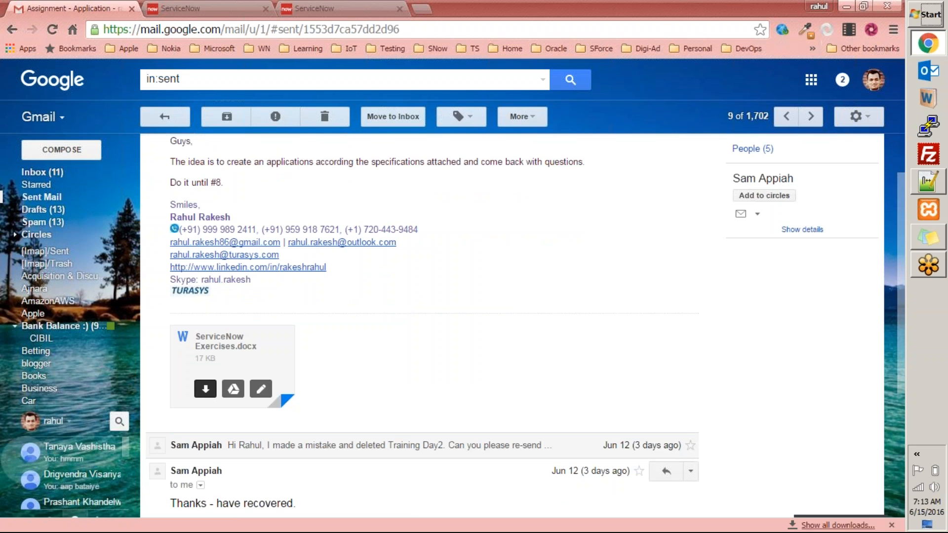
Open the downloaded ServiceNow Exercises.docx document and enable editing
click(42, 172)
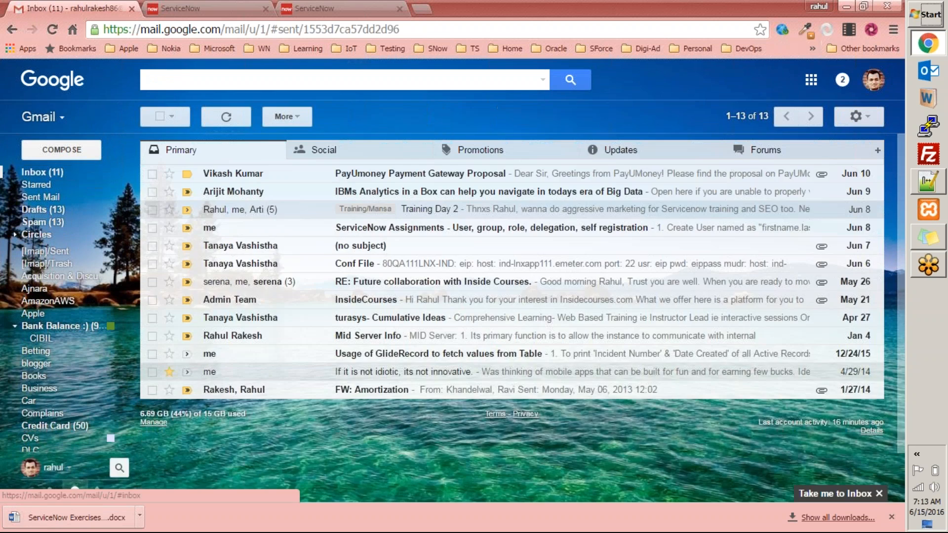
click(232, 8)
click(286, 9)
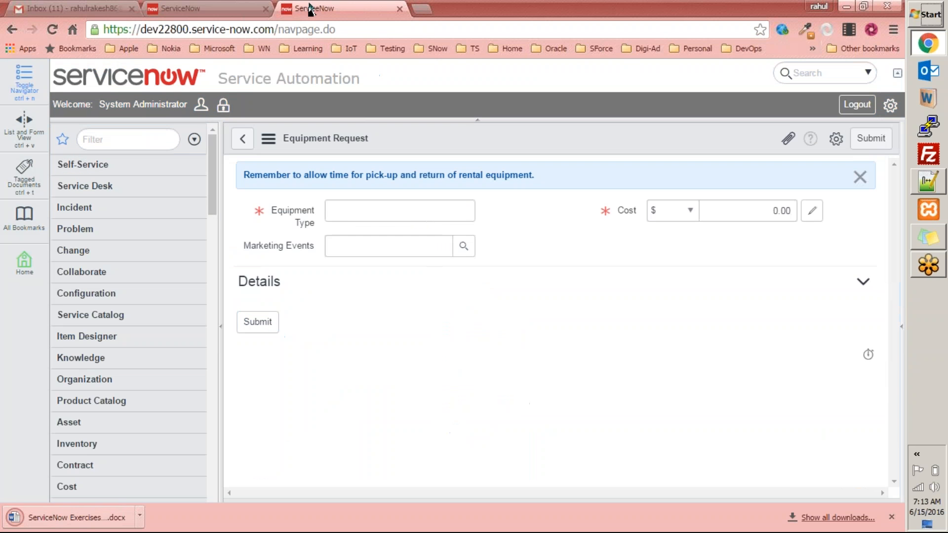
click(86, 523)
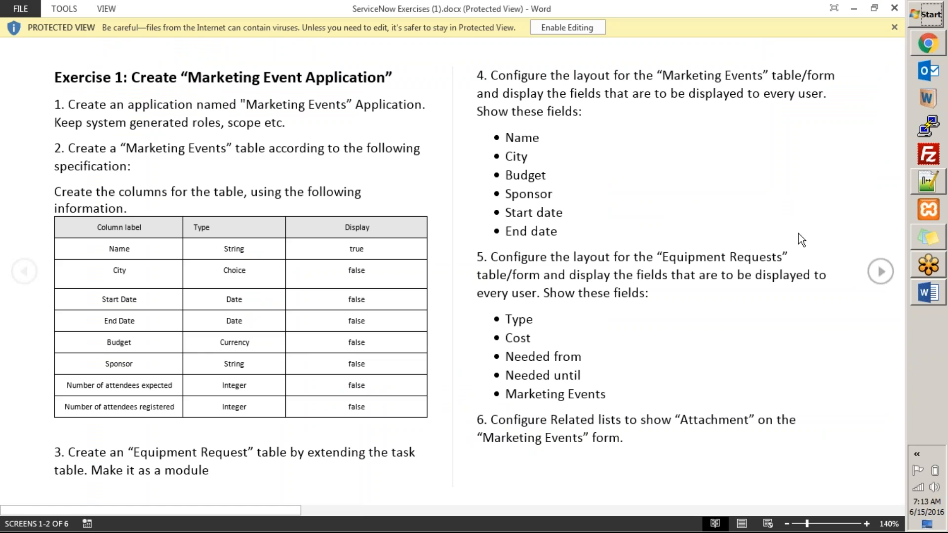
click(575, 27)
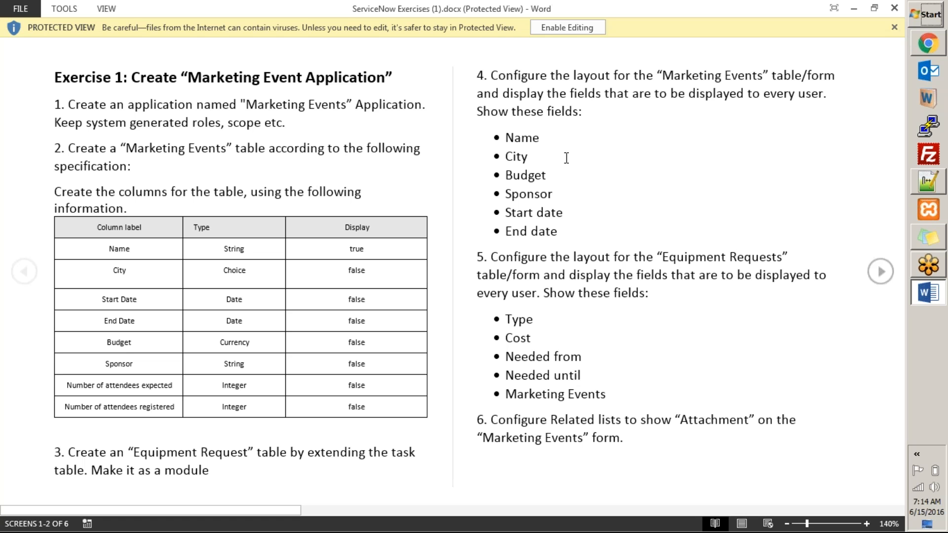
click(567, 27)
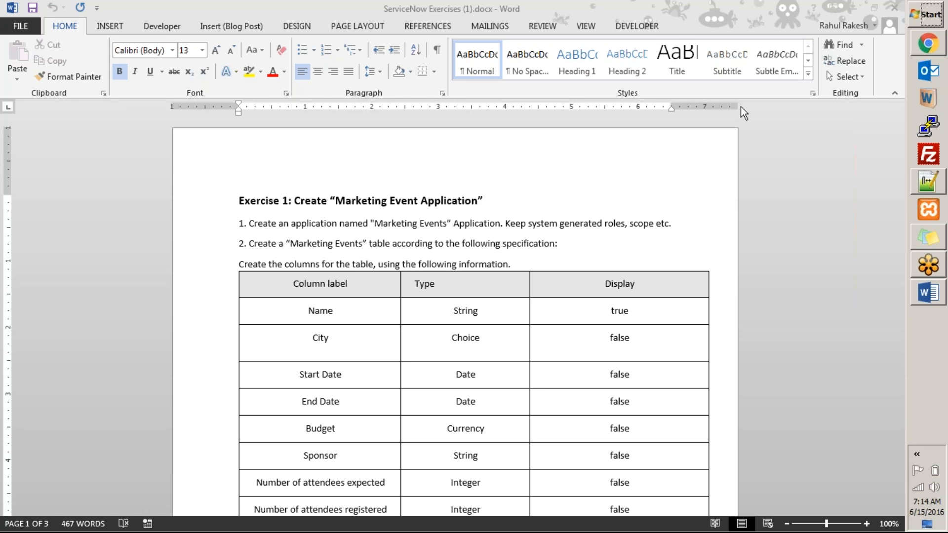
Launch Paint through the Run dialog by entering ms and choosing mspaint
key(super+r)
text(n)
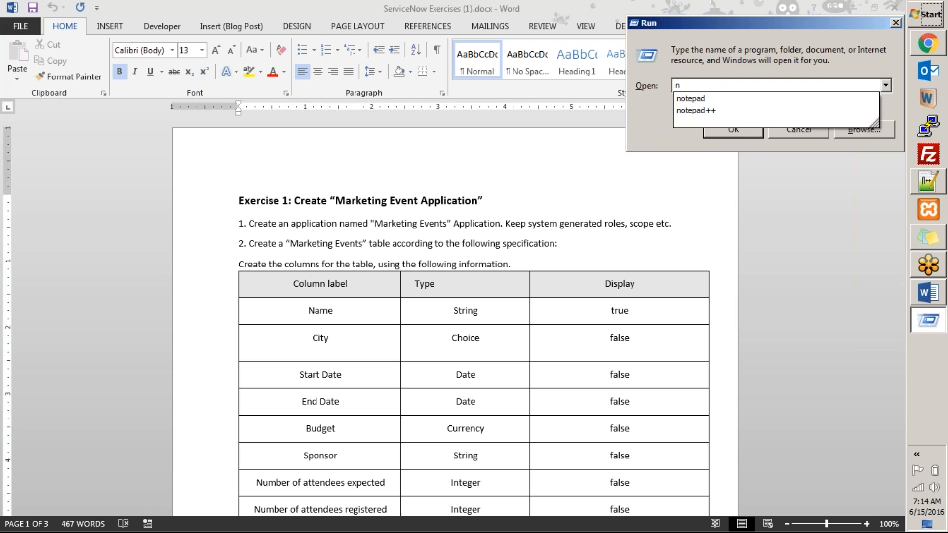
key(BackSpace)
text(ms)
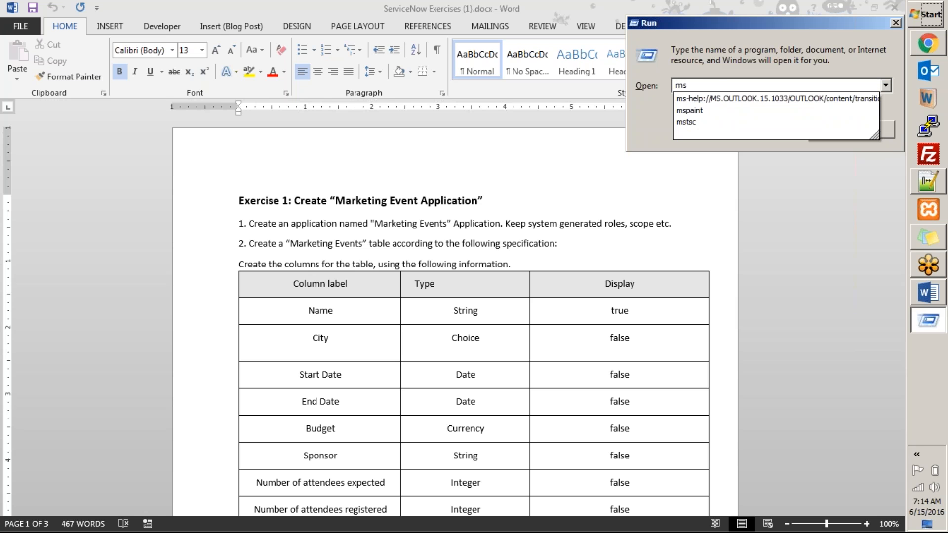
key(Down)
key(Down)
key(Return)
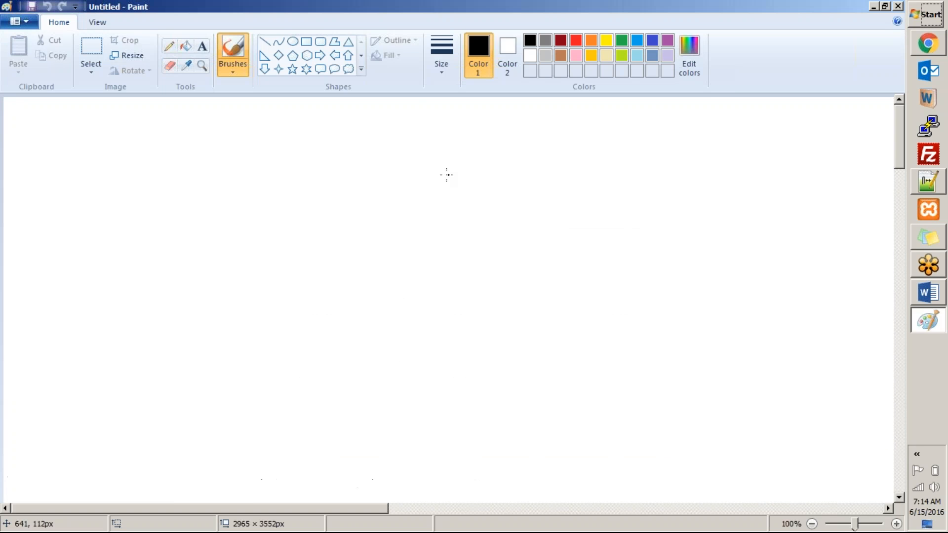
Draw a rectangle about 236 × 147 px in the middle of the canvas
click(794, 88)
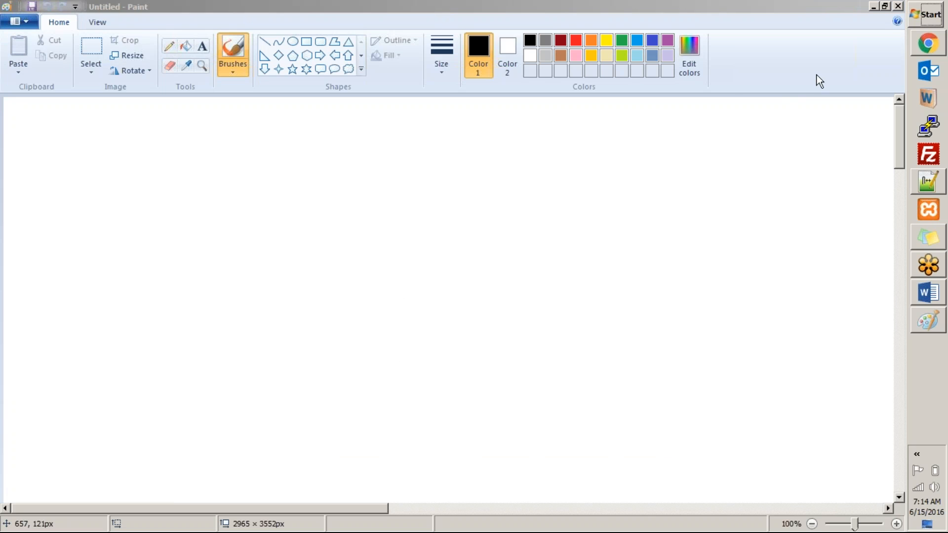
mouse_move(308, 196)
mouse_down()
mouse_move(303, 298)
mouse_move(503, 220)
mouse_move(464, 193)
mouse_move(307, 194)
mouse_move(487, 302)
mouse_up()
key(ctrl+z)
click(305, 42)
click(202, 46)
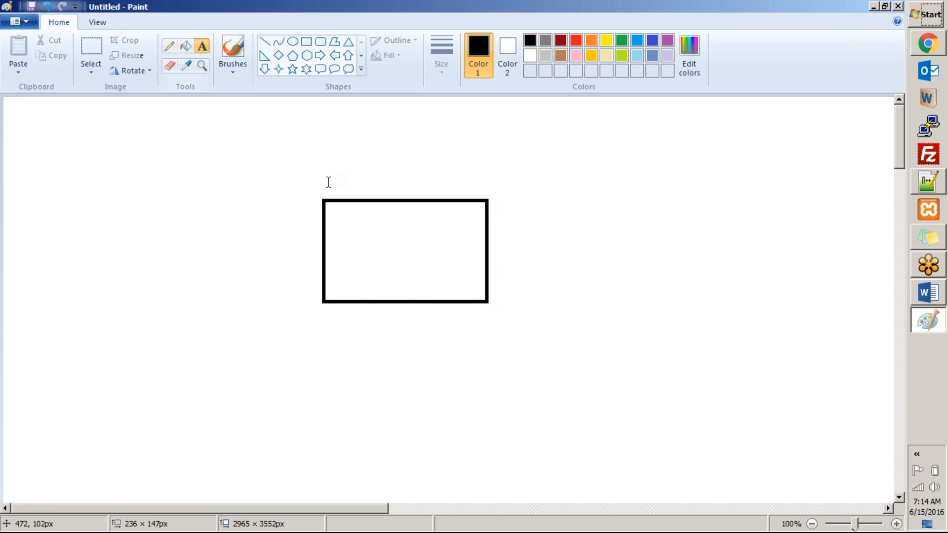
Label the rectangle "ME Apps" in bold text
click(346, 209)
text(ME Apps)
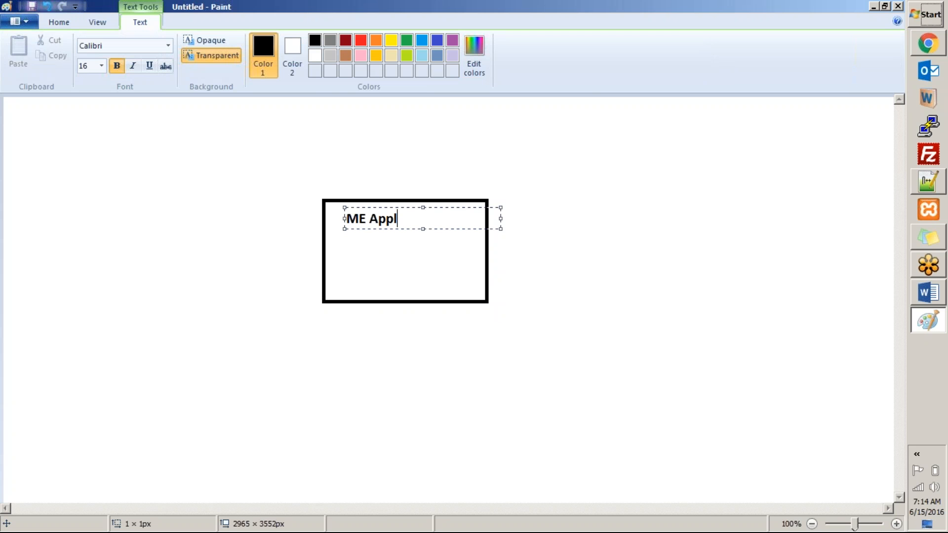
click(368, 187)
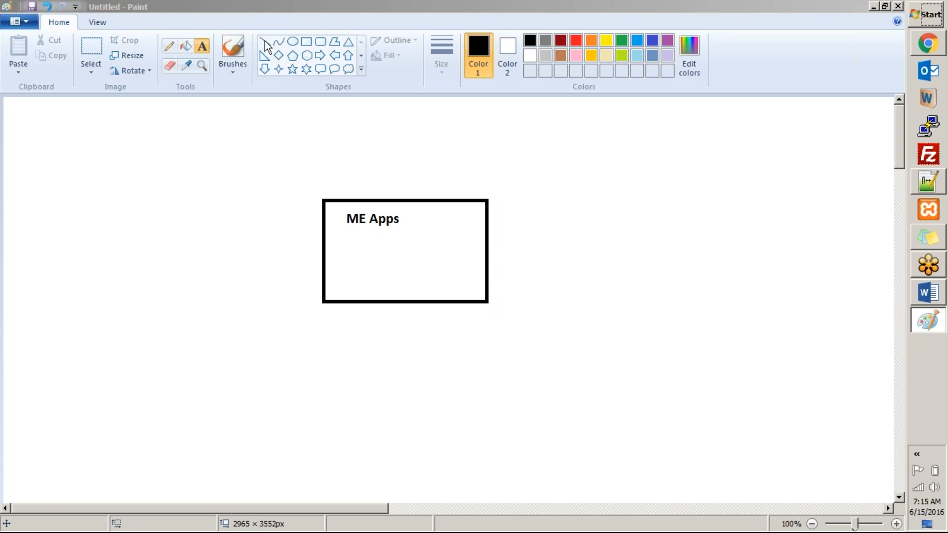
drag(137, 147, 154, 159)
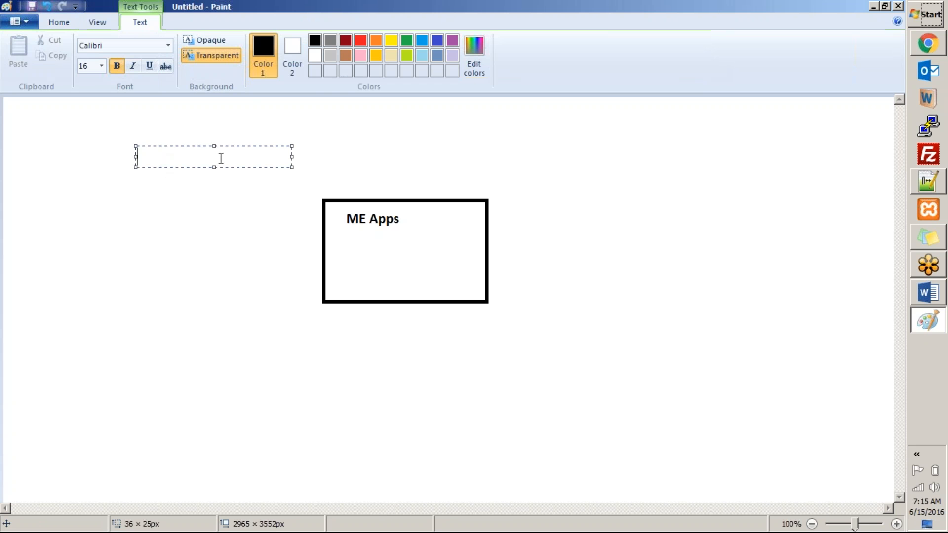
key(ctrl+z)
click(58, 22)
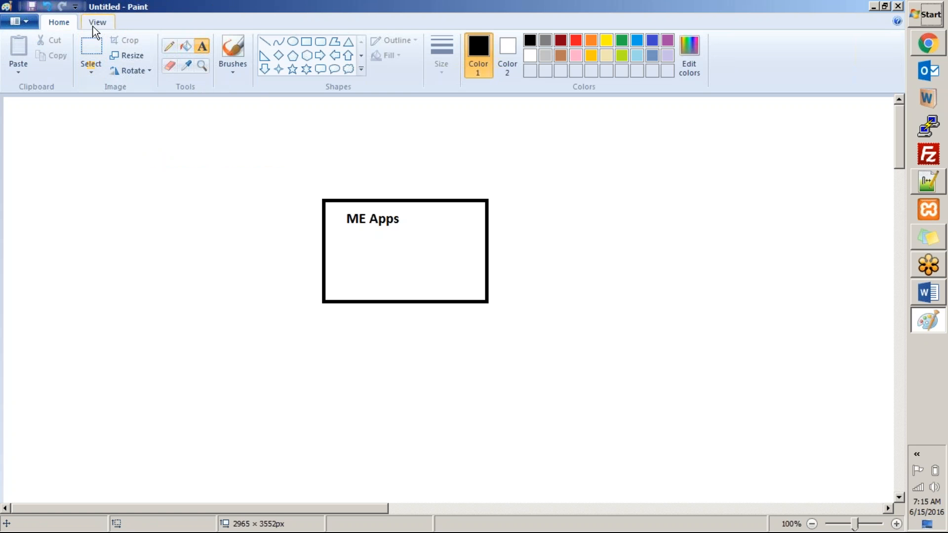
Draw a small circle left of the rectangle and an ellipse about 115 × 81 px to its upper right
click(295, 44)
drag(133, 161, 181, 211)
click(758, 193)
drag(707, 151, 785, 206)
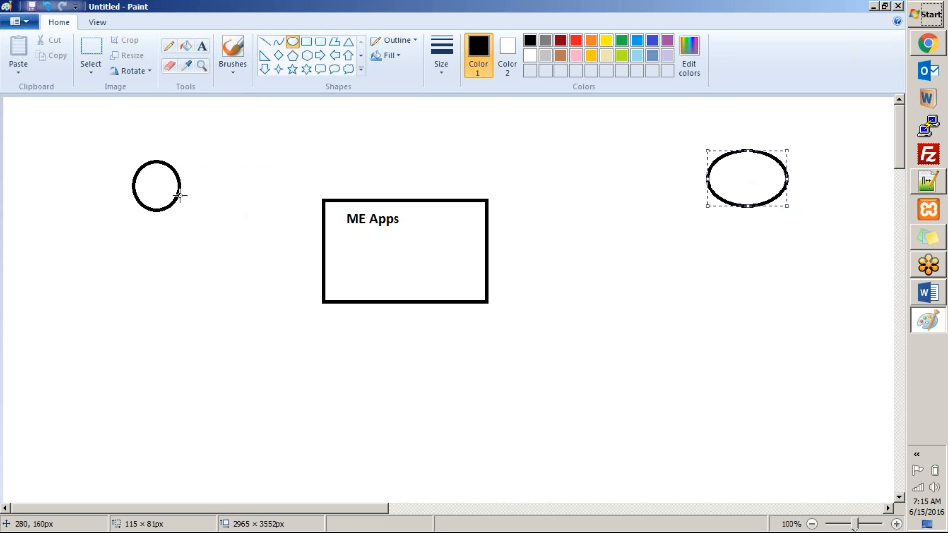
Connect the circle and the ellipse to the rectangle with straight lines
click(262, 42)
drag(189, 193, 328, 250)
drag(709, 182, 488, 249)
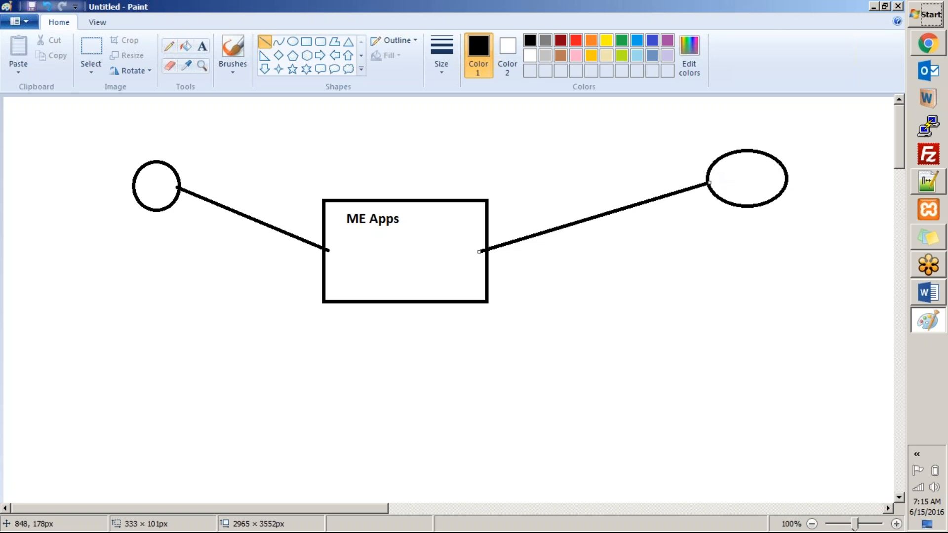
Draw two more diagonal lines across the left and right connectors
drag(570, 216, 661, 177)
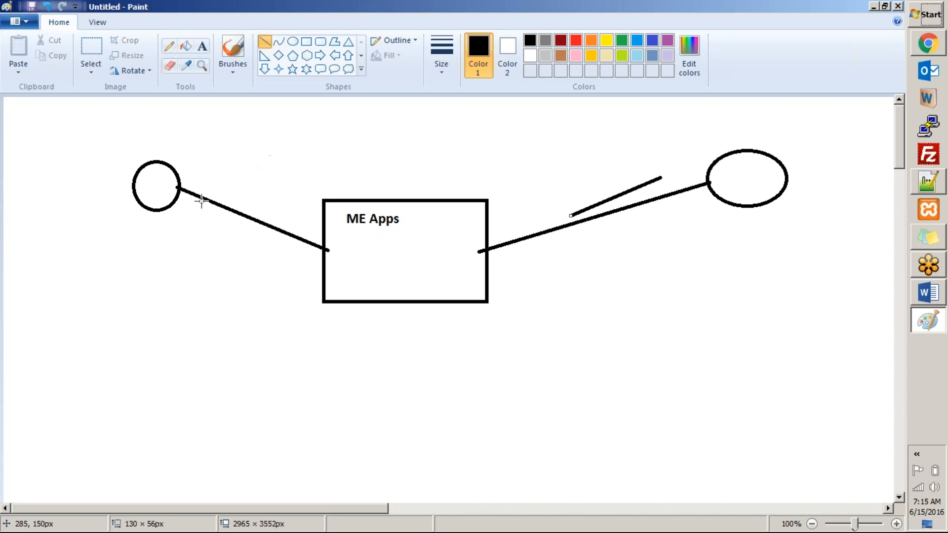
drag(196, 217, 317, 174)
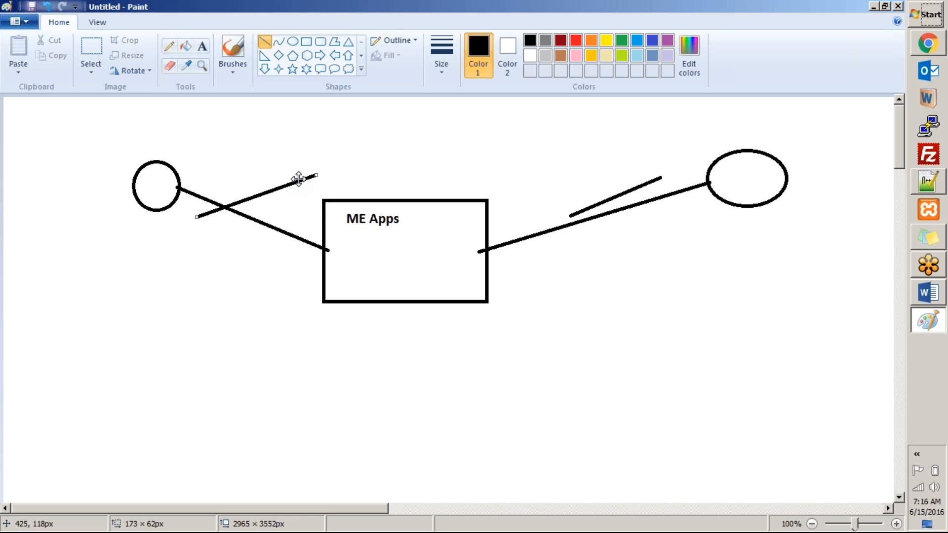
Start a new blank image without saving the current drawing
key(alt+f)
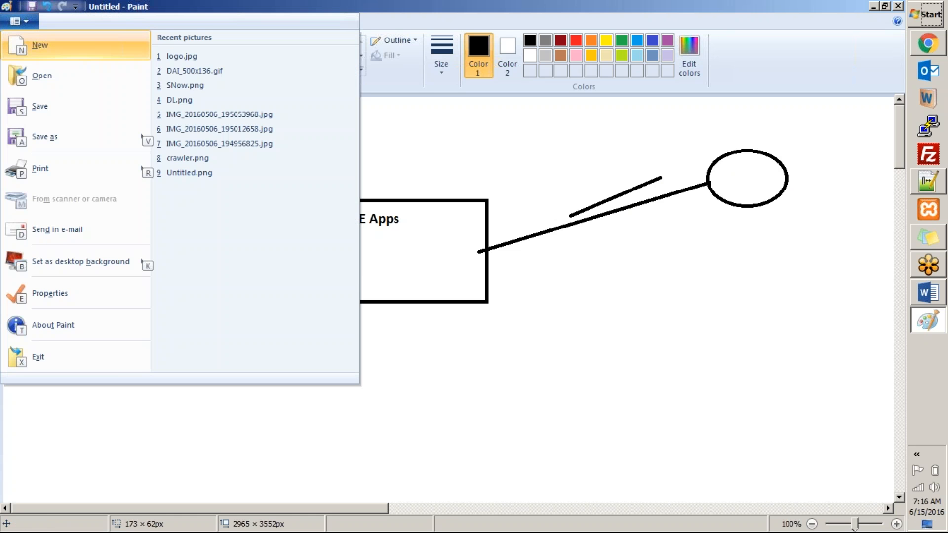
key(n)
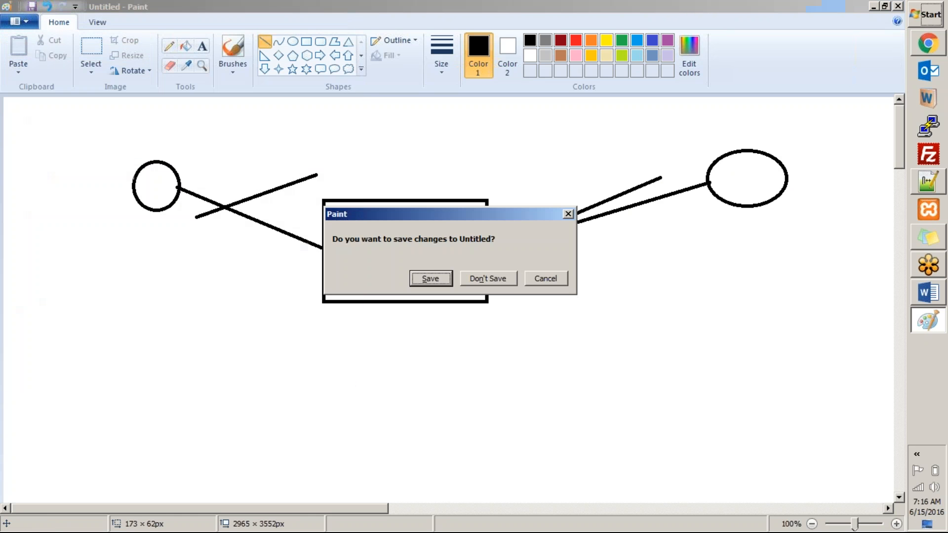
click(500, 276)
Switch to Chrome, close the current ServiceNow tab and open Training Instance 3 from the SNow bookmarks
click(928, 45)
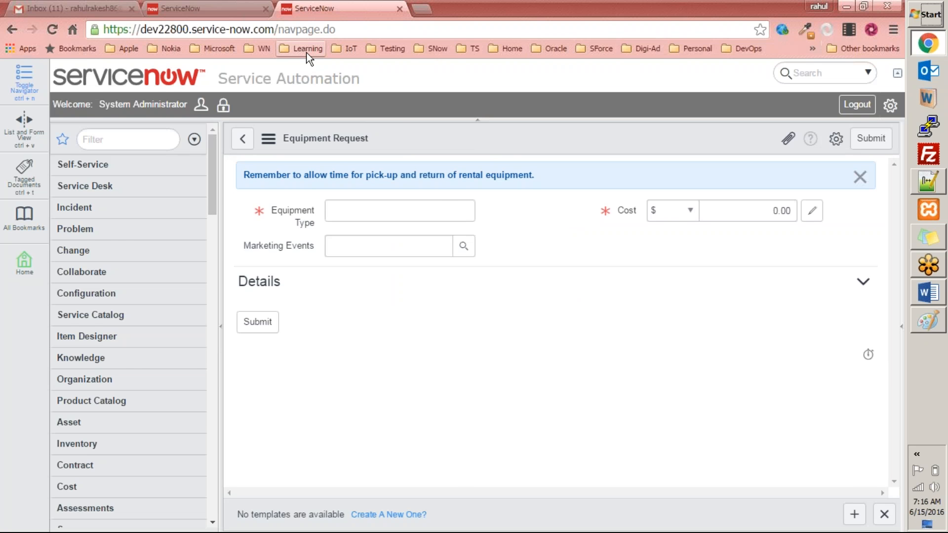
key(ctrl+w)
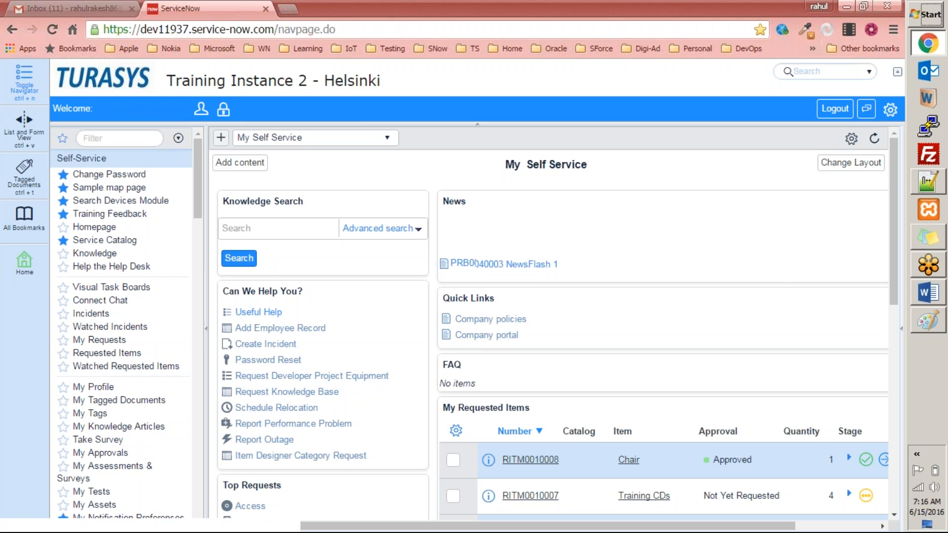
click(128, 138)
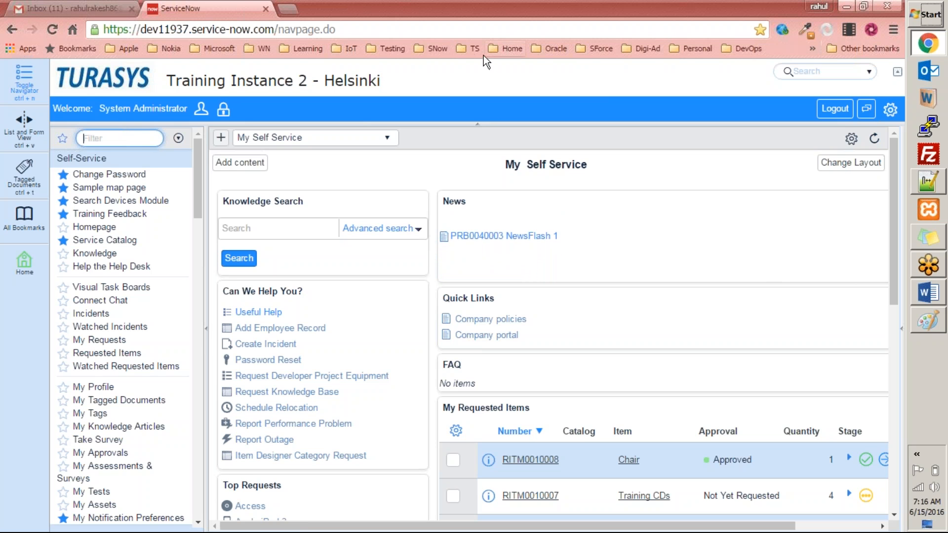
click(433, 49)
mouse_move(476, 102)
click(545, 232)
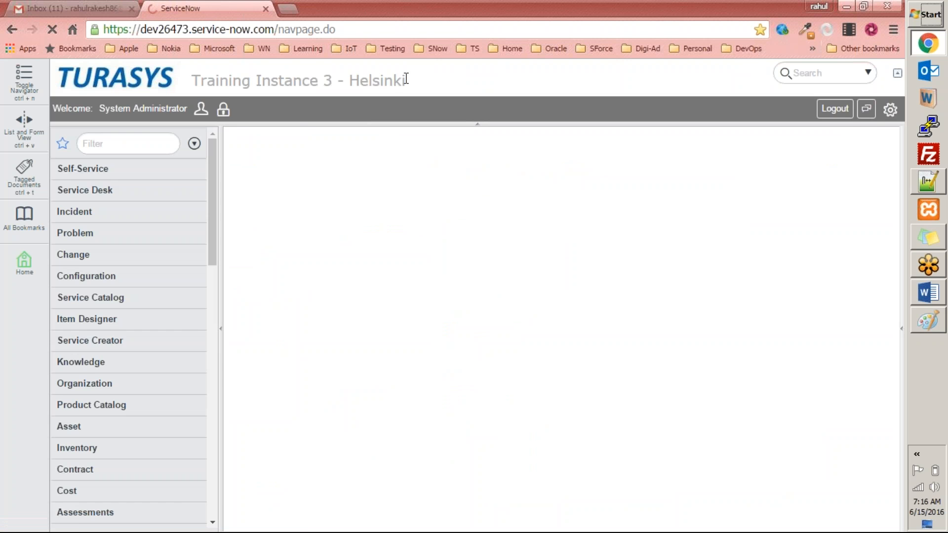
Filter the navigator for market and open All Equipment Requests in the Marketing Events Application
click(129, 145)
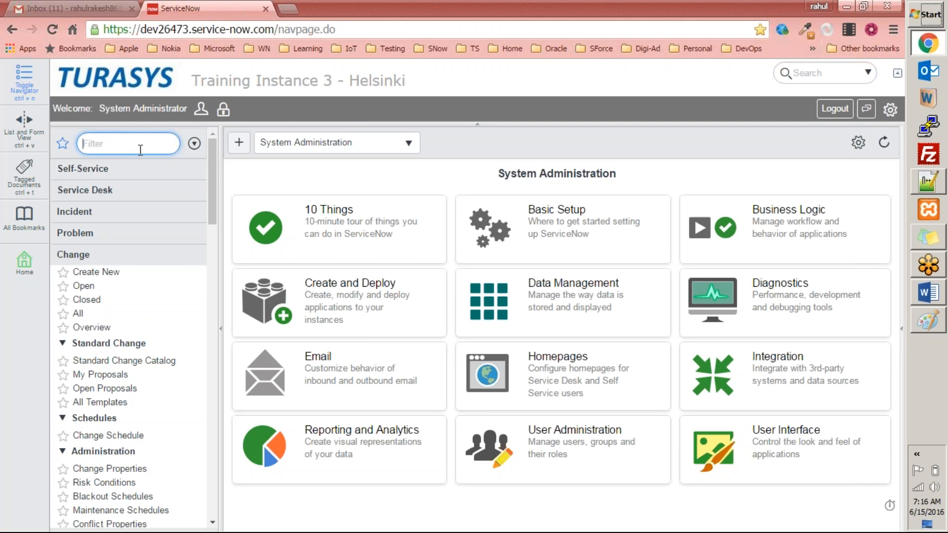
text(market)
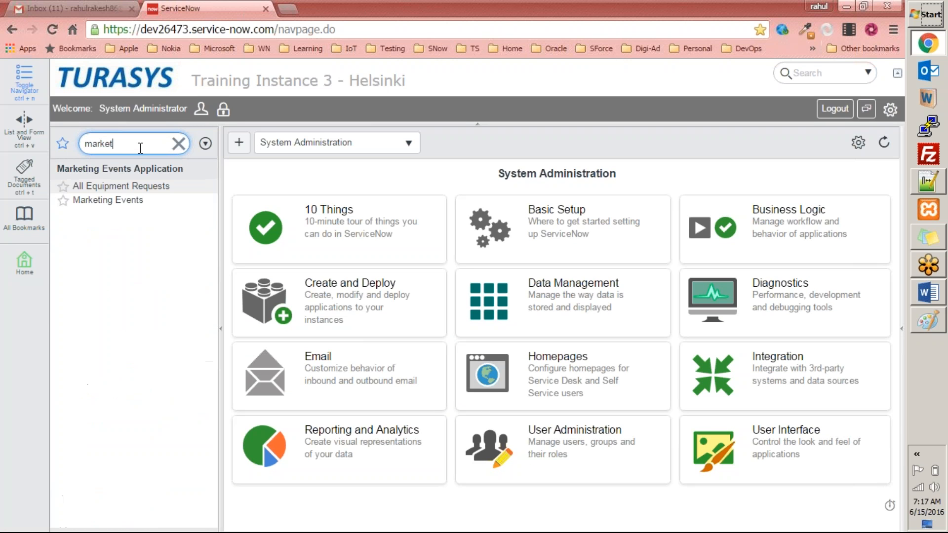
click(900, 85)
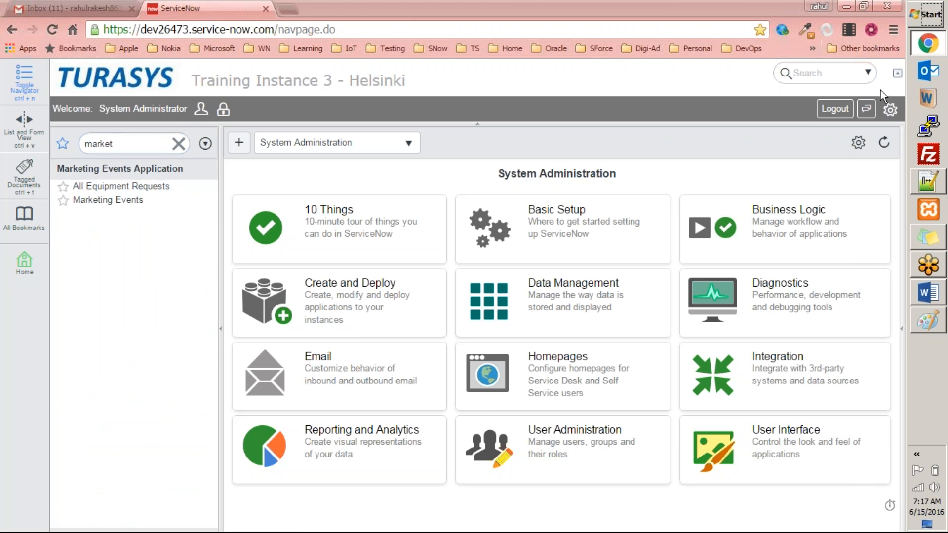
click(127, 188)
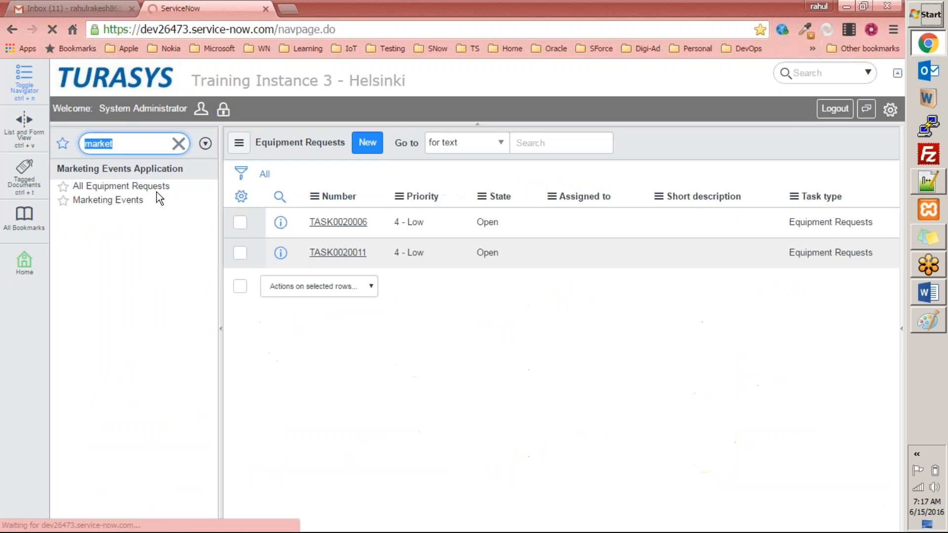
Start a new equipment request for a Mouse costing 10 linked to the Washington Roadshow marketing event
click(367, 142)
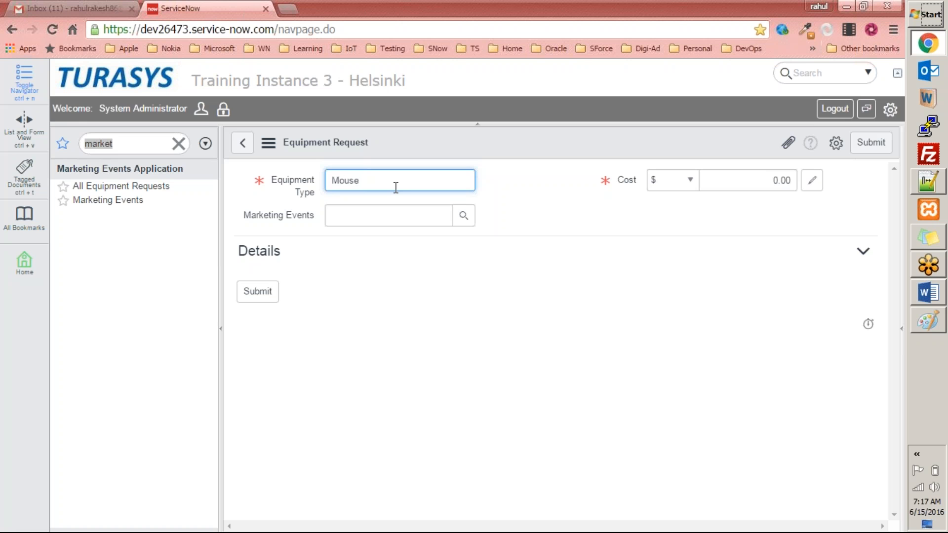
text(Mouse)
click(767, 181)
text(10)
key(Tab)
click(464, 215)
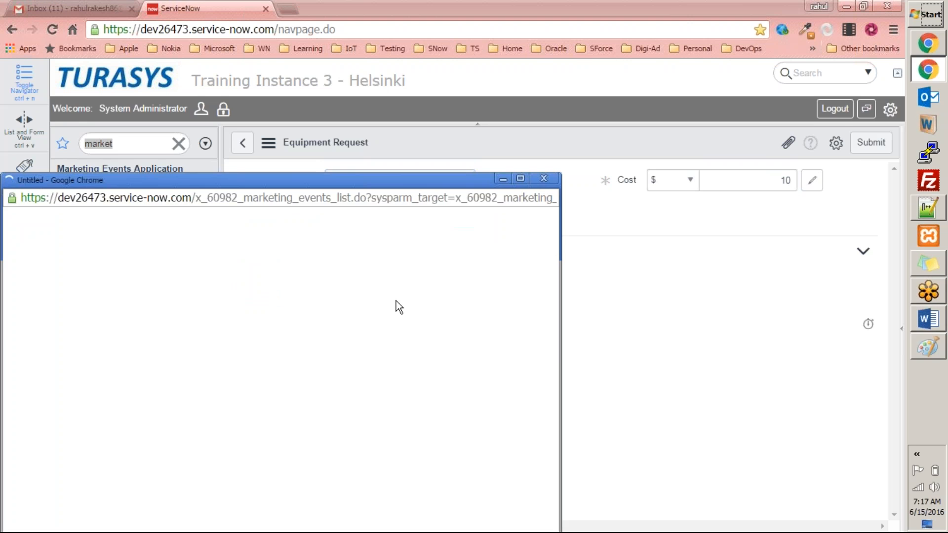
click(131, 348)
Set Needed from to 2016-07-01, pick a Needed until date in July, and submit the request
click(463, 322)
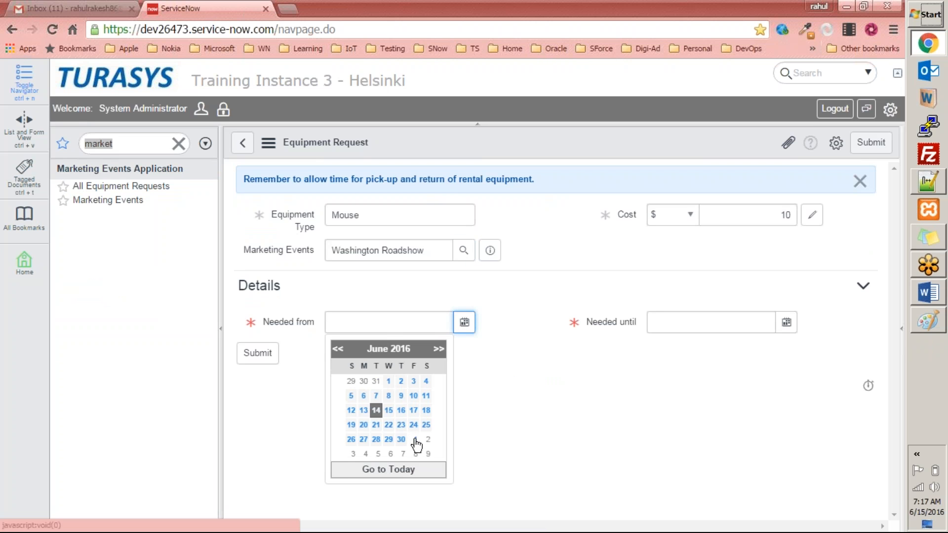
click(414, 439)
click(786, 322)
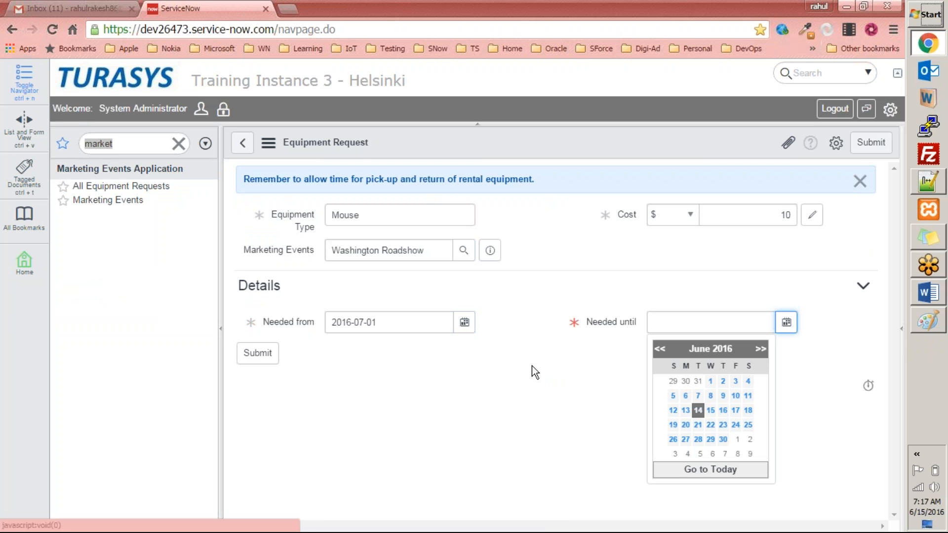
click(761, 349)
click(685, 395)
click(257, 353)
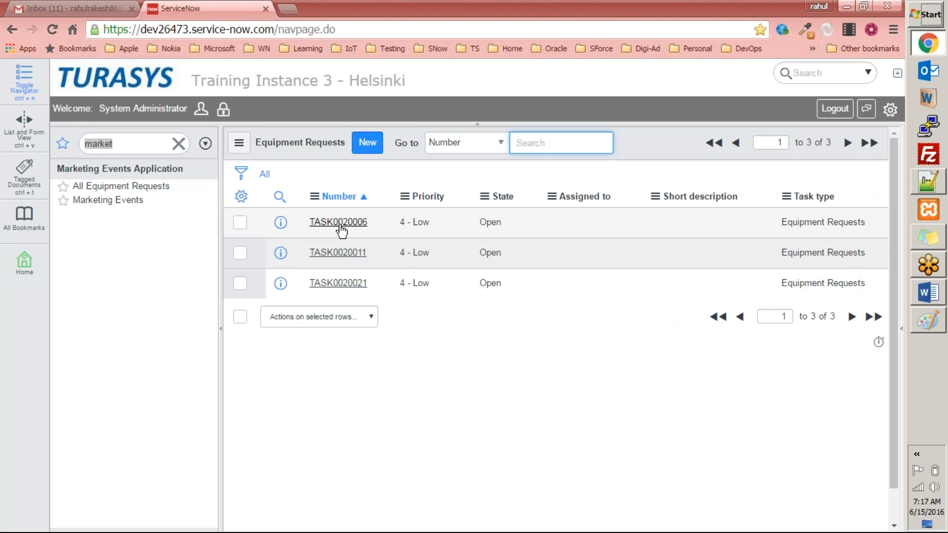
Open request TASK0020006 and review the pick-up and return reminder message on its form
click(339, 222)
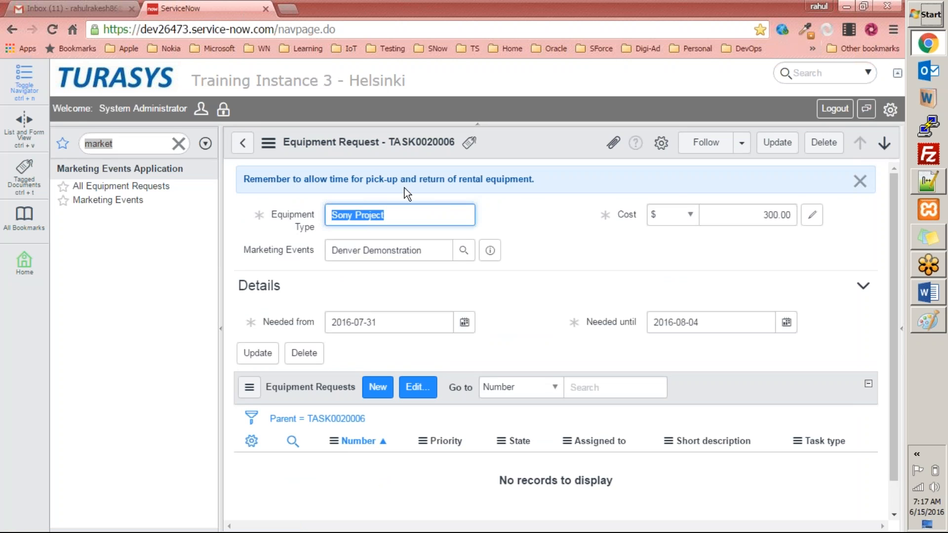
drag(528, 182, 246, 173)
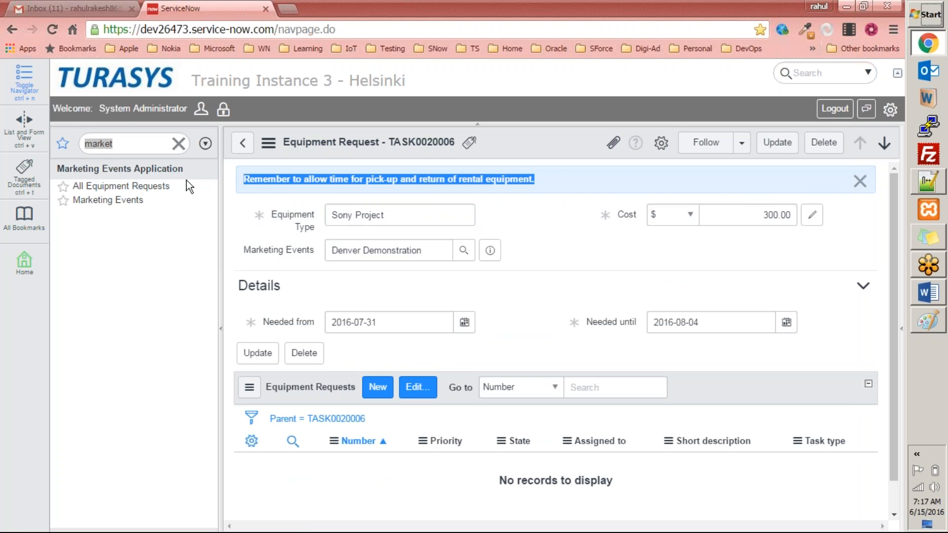
click(153, 145)
double_click(153, 145)
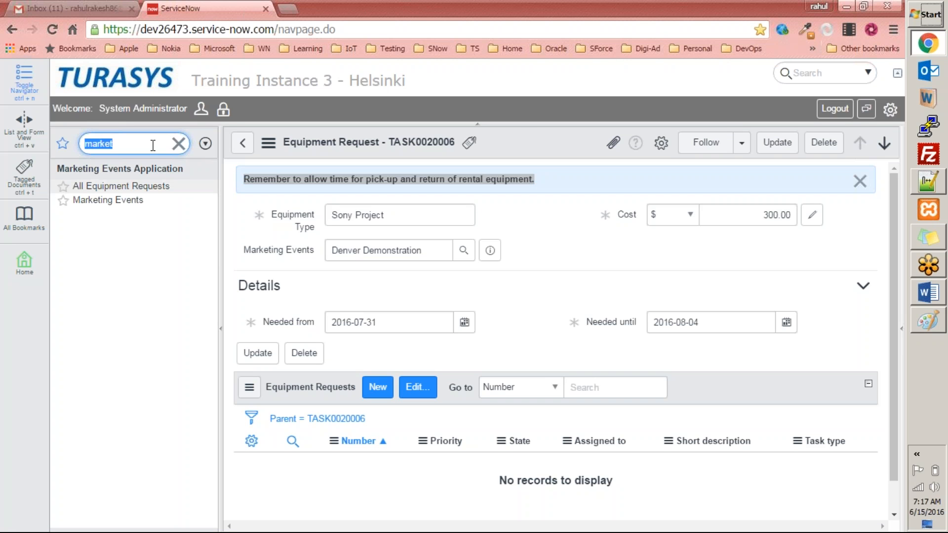
Open the UI Policies configured for the Equipment Request form
right_click(523, 138)
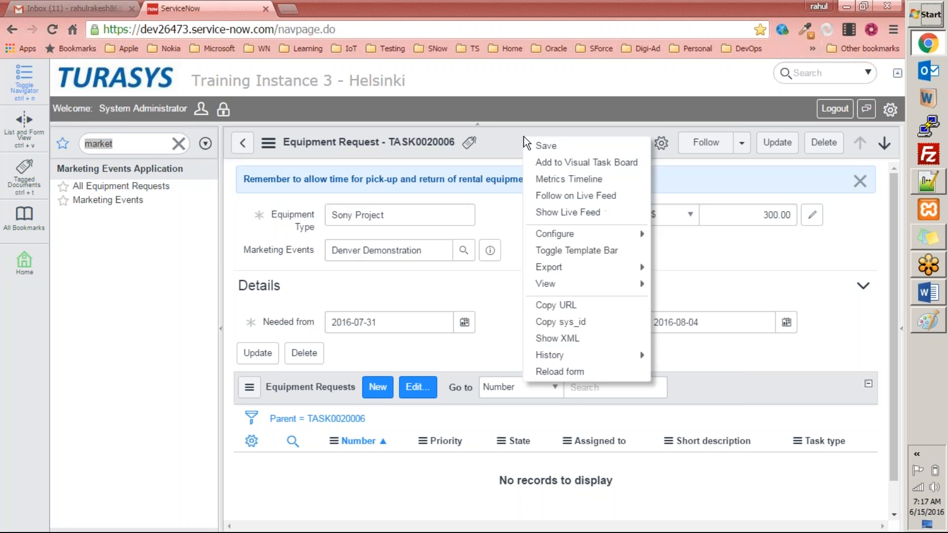
mouse_move(593, 233)
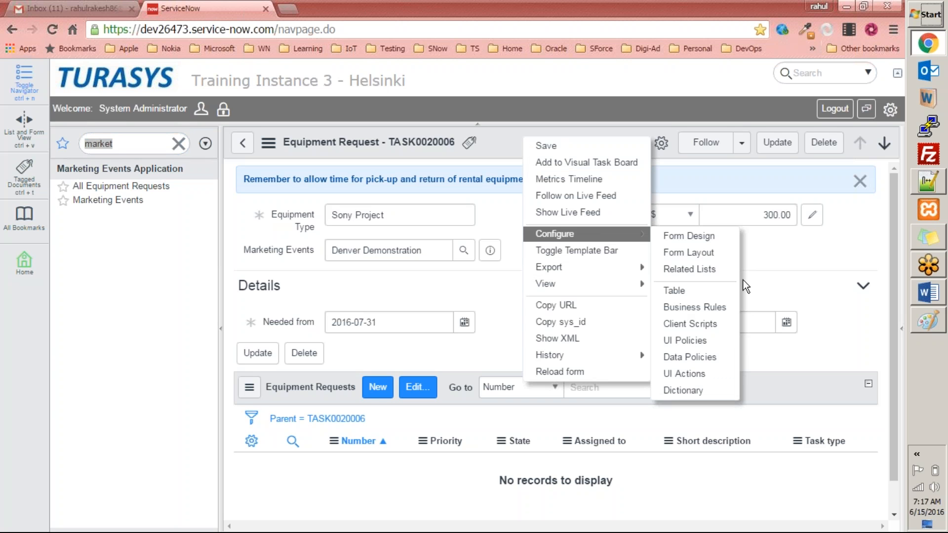
click(713, 340)
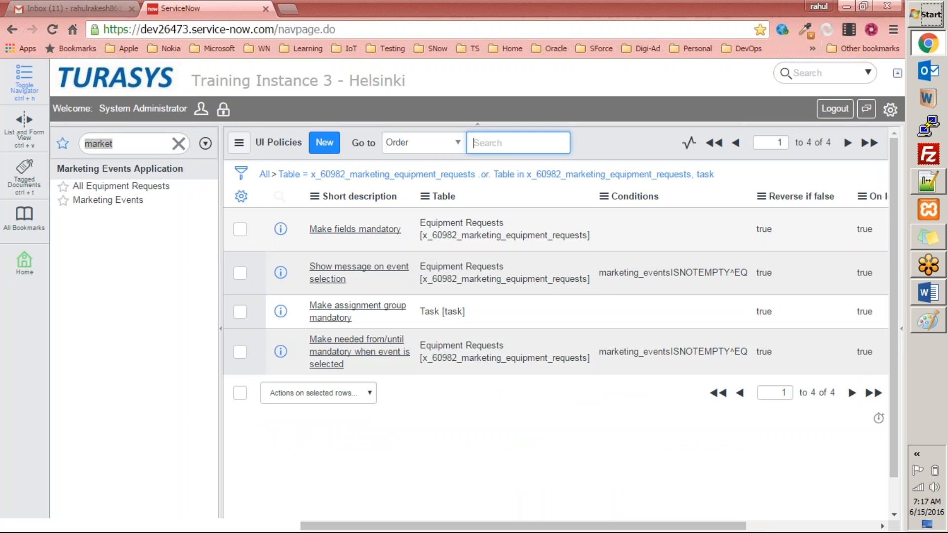
Open the Show message on event selection UI policy and examine its conditions and Execute if true script
click(362, 273)
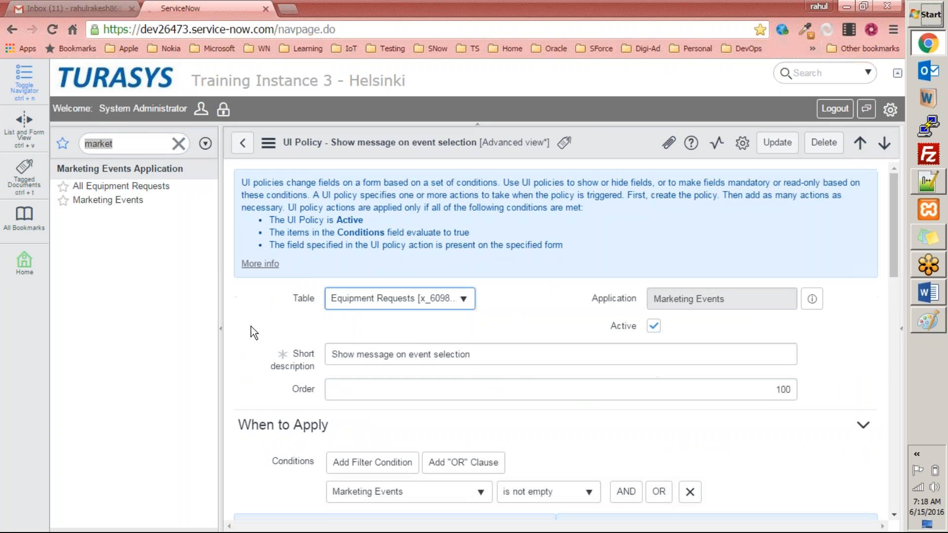
scroll(251, 327, down, 7)
scroll(251, 327, down, 2)
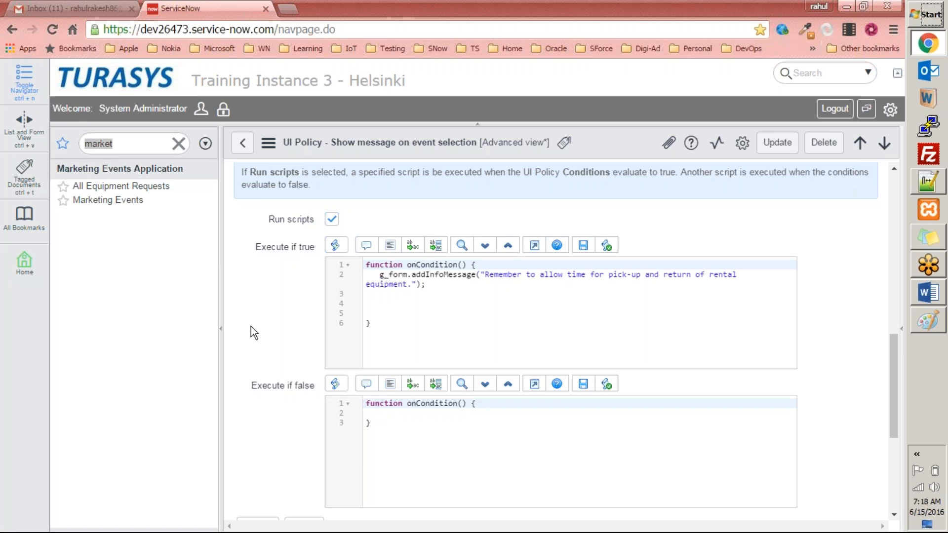
scroll(455, 304, up, 6)
scroll(455, 304, up, 5)
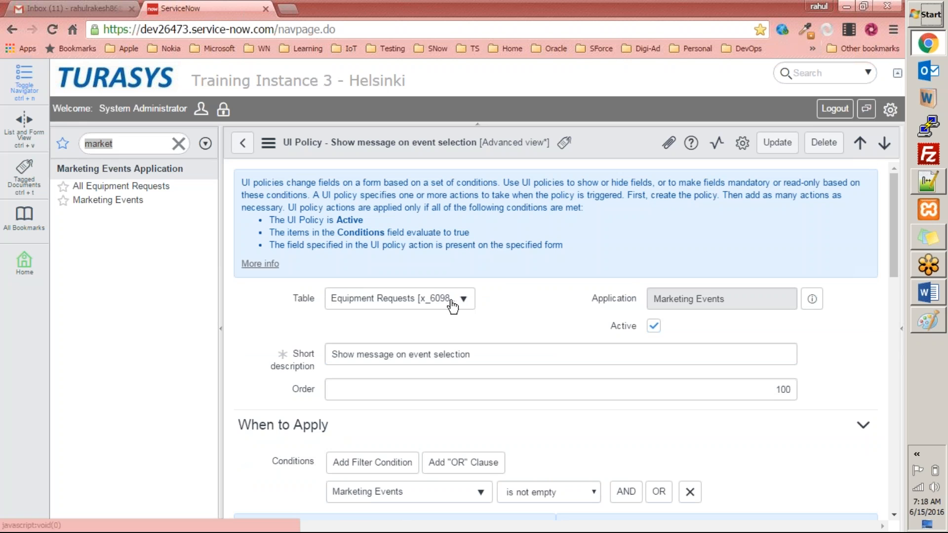
scroll(453, 307, down, 3)
drag(482, 216, 351, 216)
scroll(351, 210, down, 3)
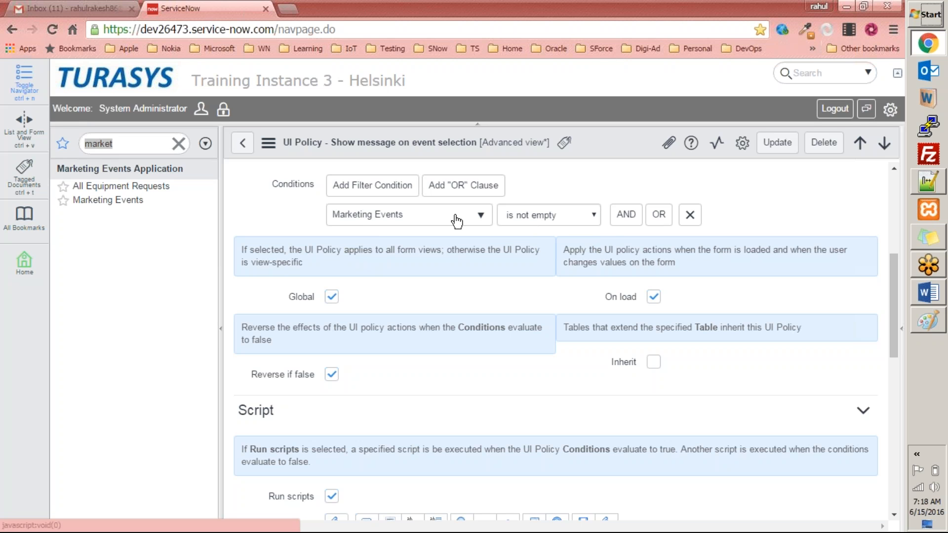
scroll(441, 245, down, 4)
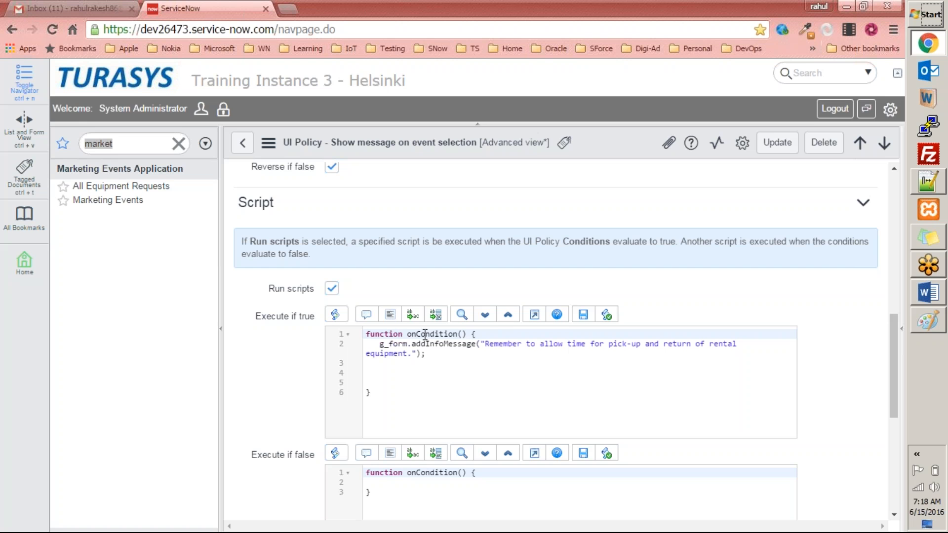
double_click(404, 344)
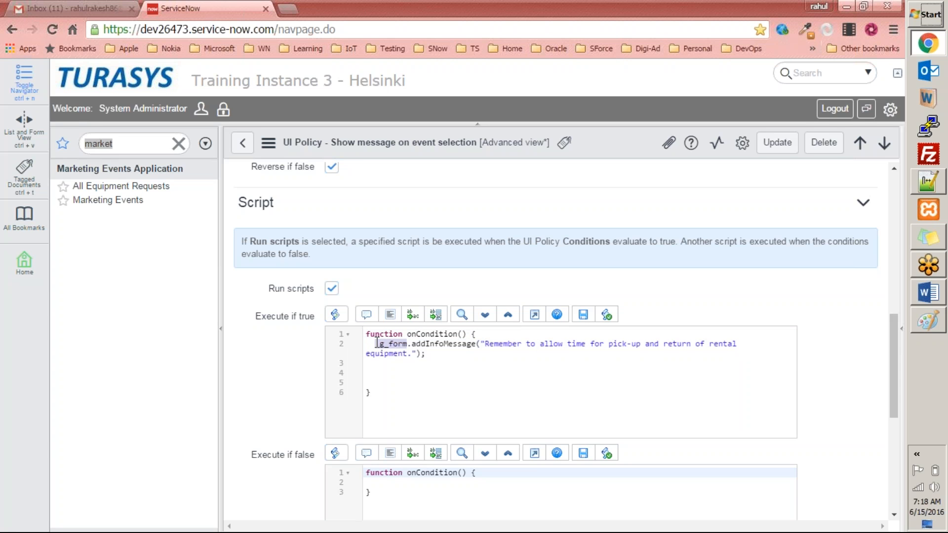
Examine the g_form.addInfoMessage call in the policy's Execute if true script
double_click(443, 344)
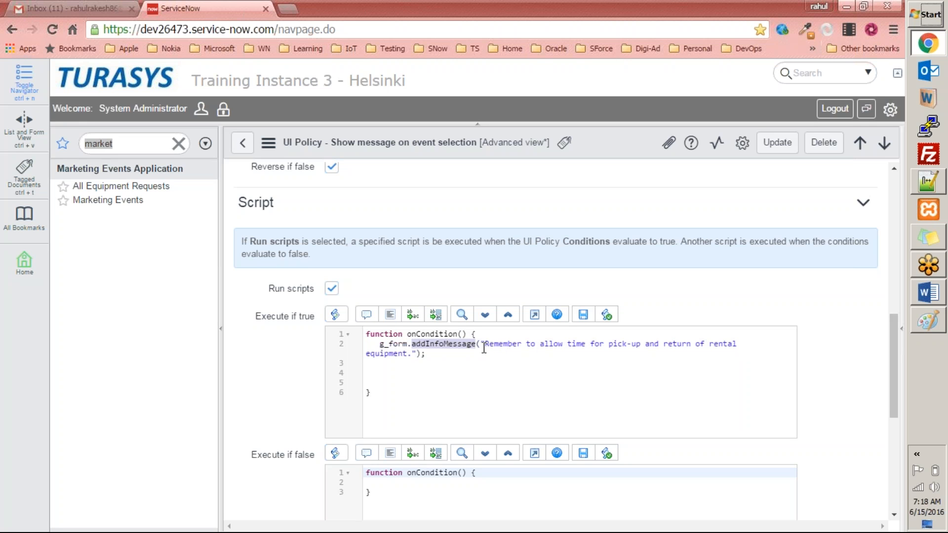
click(443, 359)
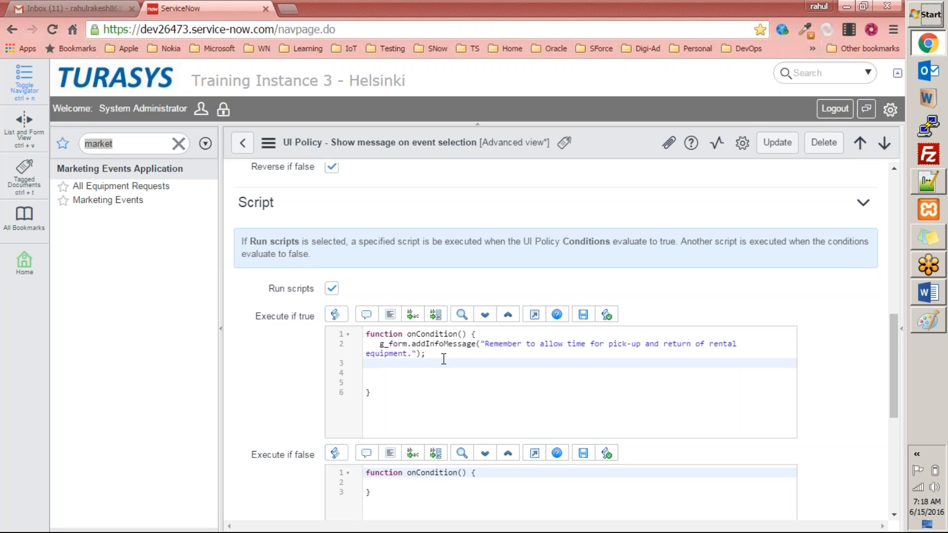
double_click(396, 349)
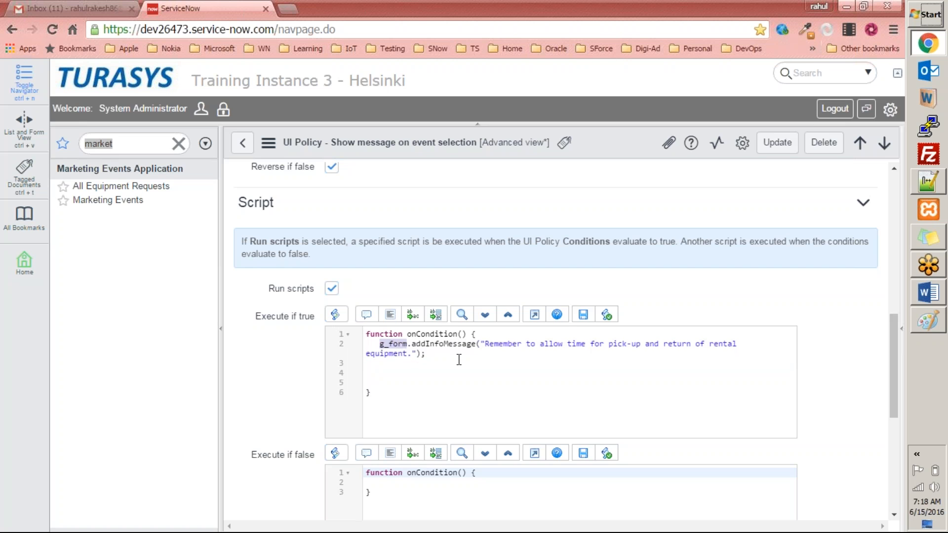
click(932, 485)
scroll(930, 480, up, 11)
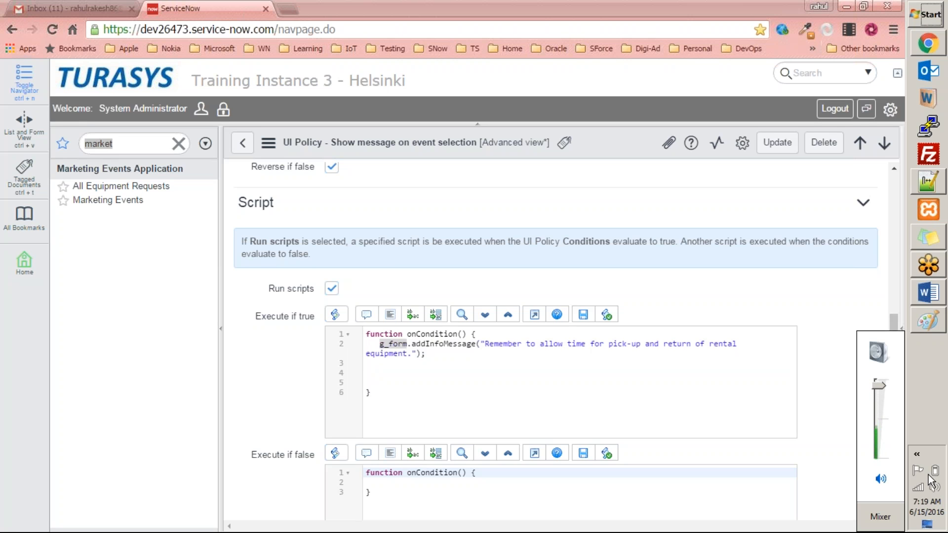
scroll(879, 459, up, 4)
click(784, 288)
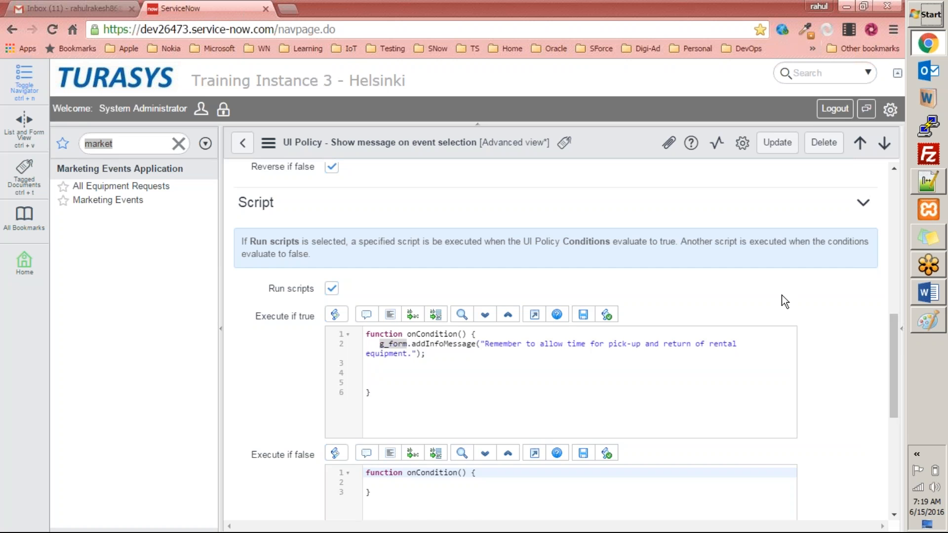
Review the policy's Marketing Events condition and the list of available operators
scroll(671, 286, up, 8)
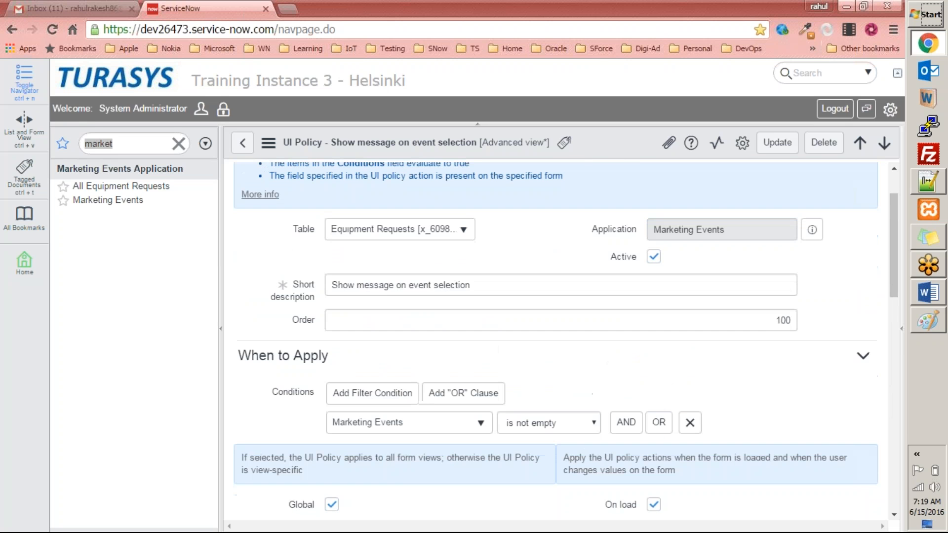
scroll(556, 341, down, 2)
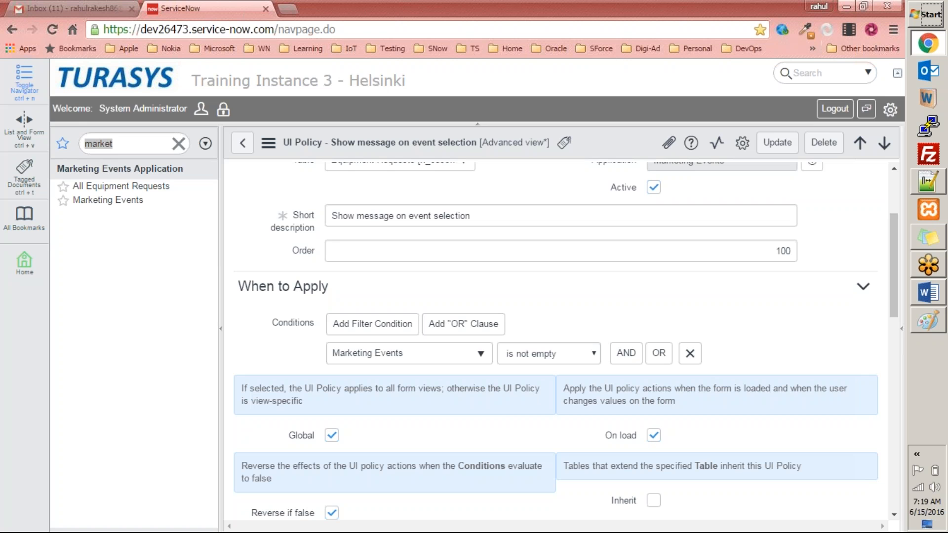
click(596, 352)
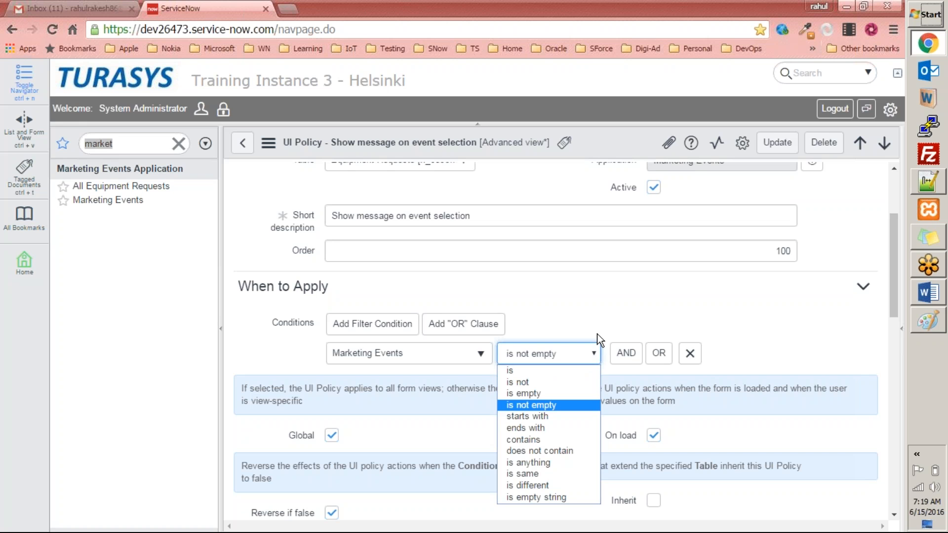
click(599, 315)
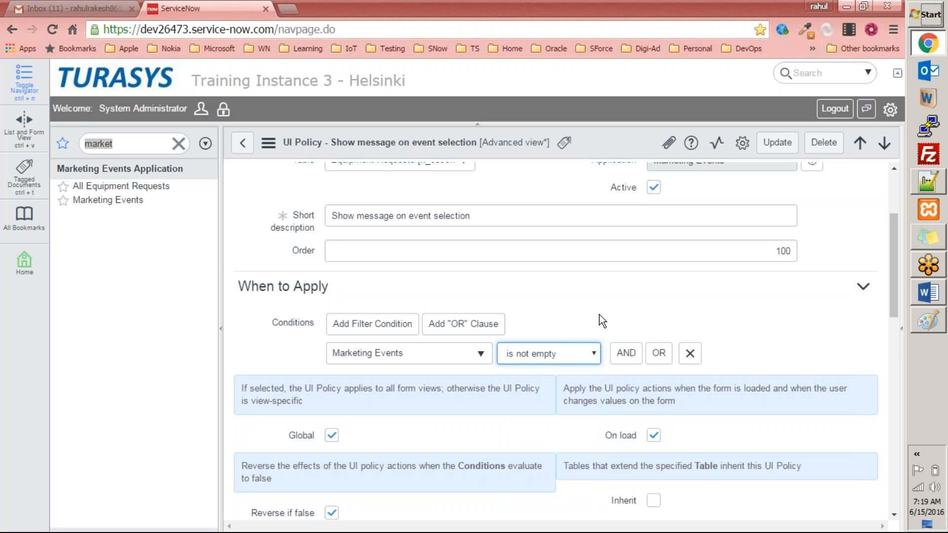
Open the second ServiceNow instance in a new tab and recheck the condition operator list
click(293, 7)
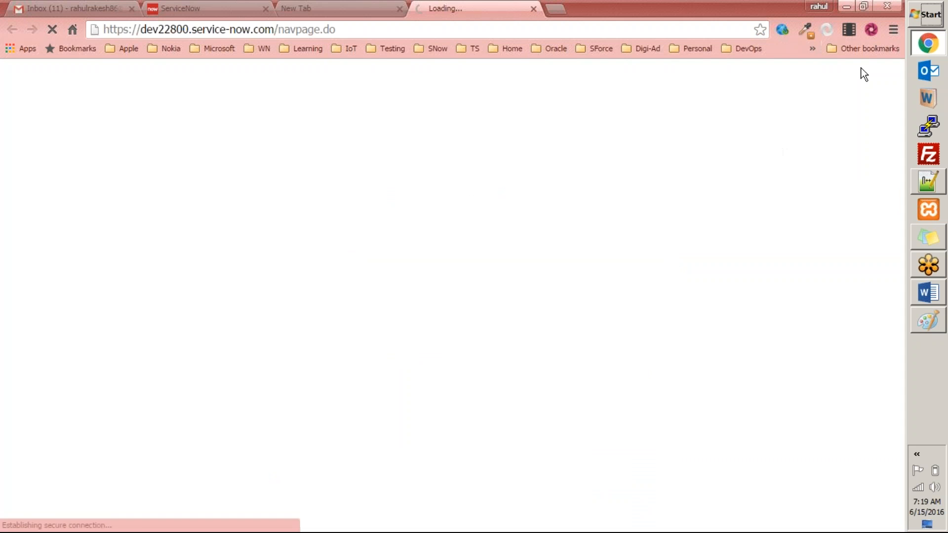
click(297, 8)
drag(296, 9, 341, 77)
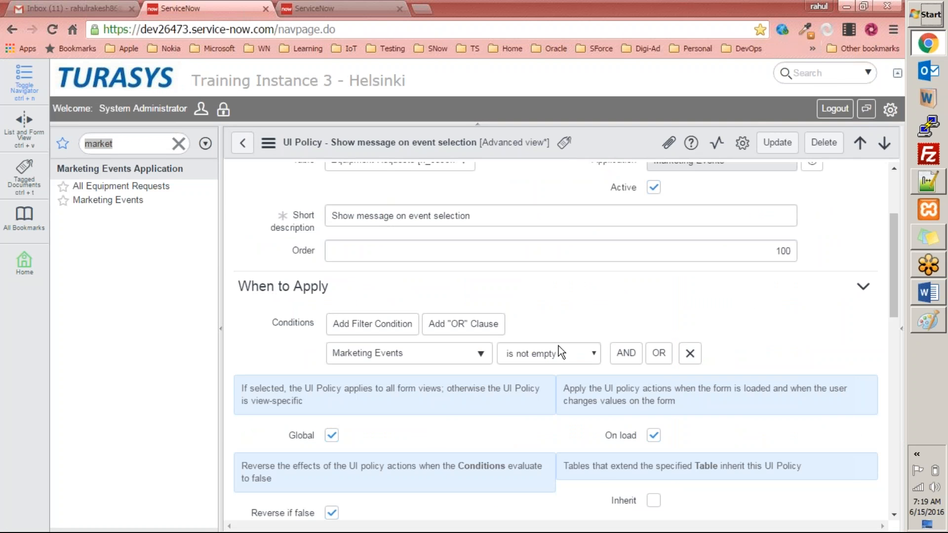
click(558, 348)
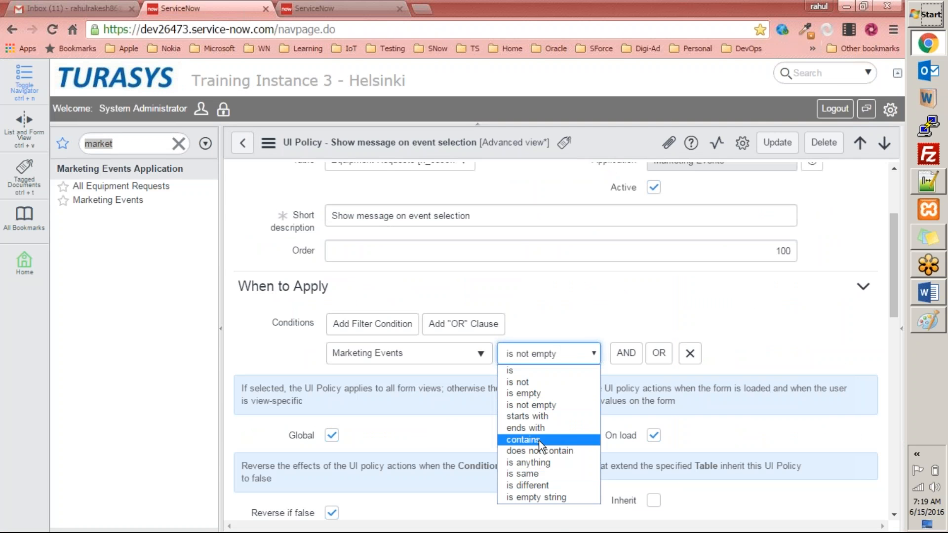
click(524, 278)
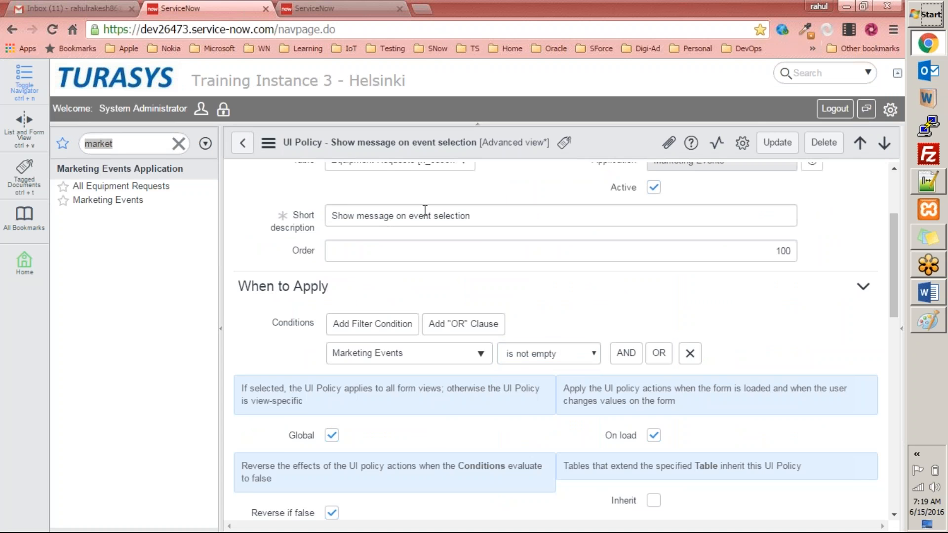
In the second instance, filter for market, open the Equipment Request form and its configured UI Policies
key(ctrl+Tab)
click(117, 137)
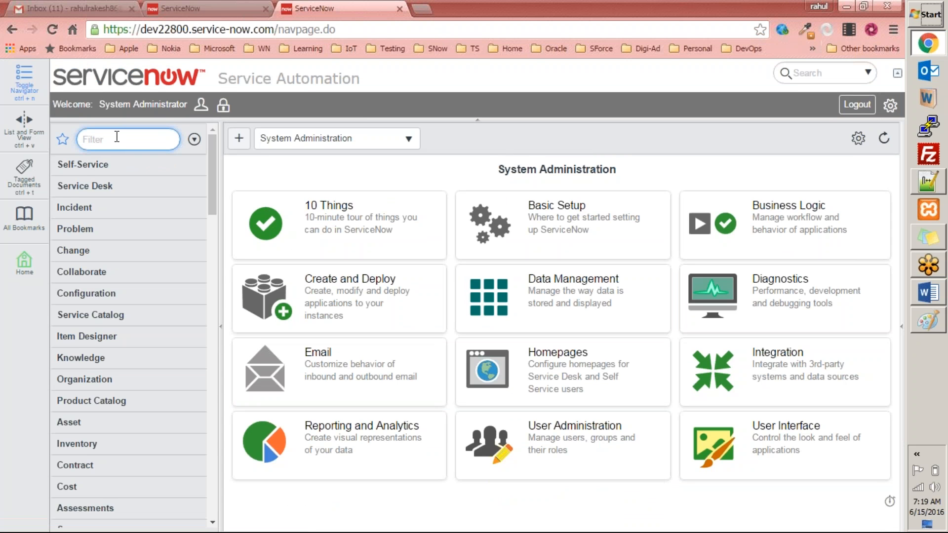
text(market)
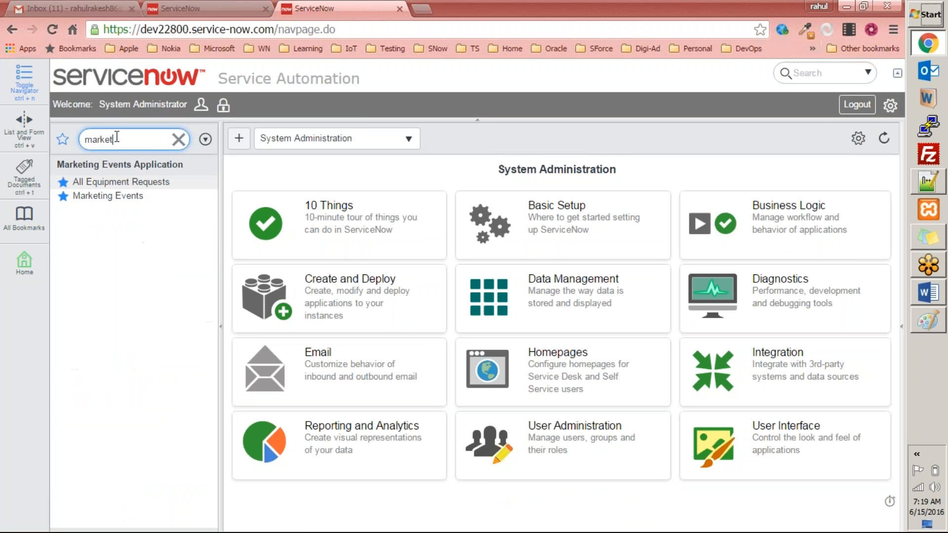
click(138, 184)
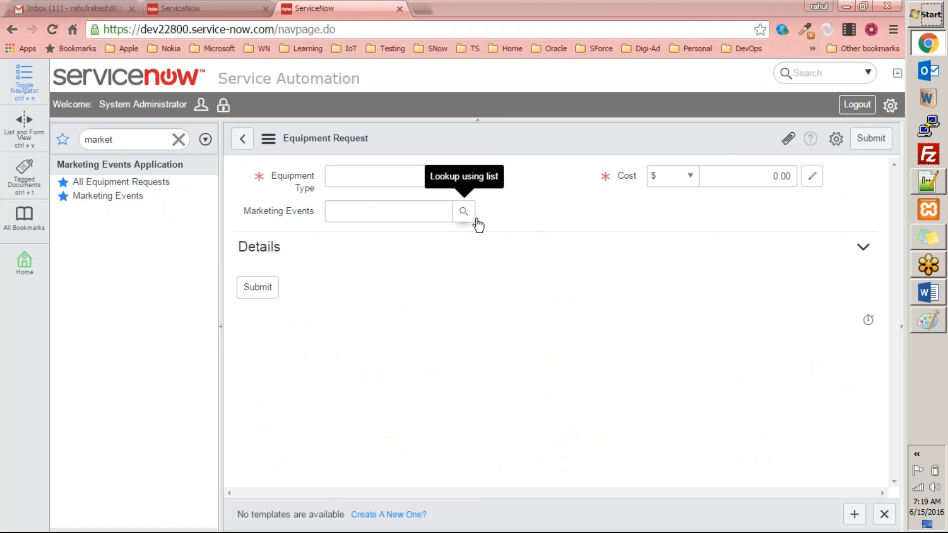
right_click(478, 137)
mouse_move(508, 162)
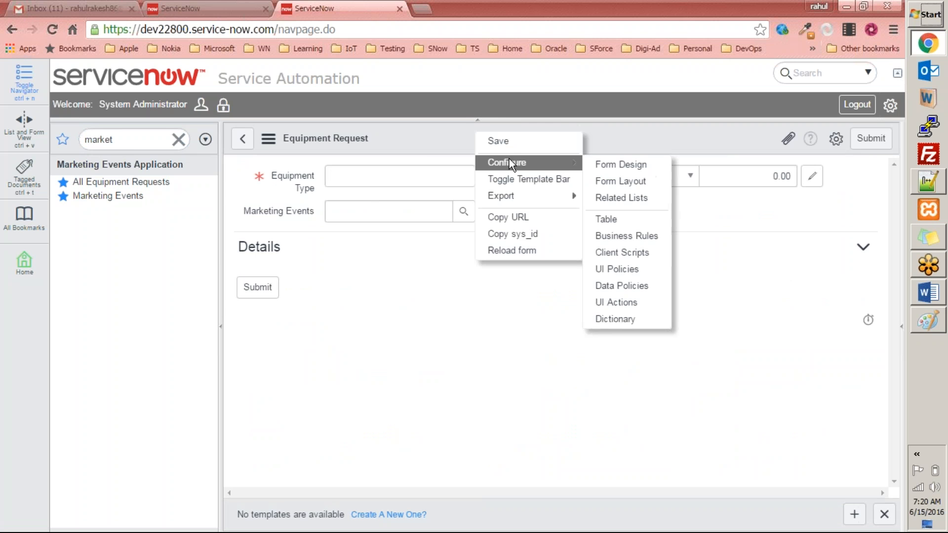
click(635, 266)
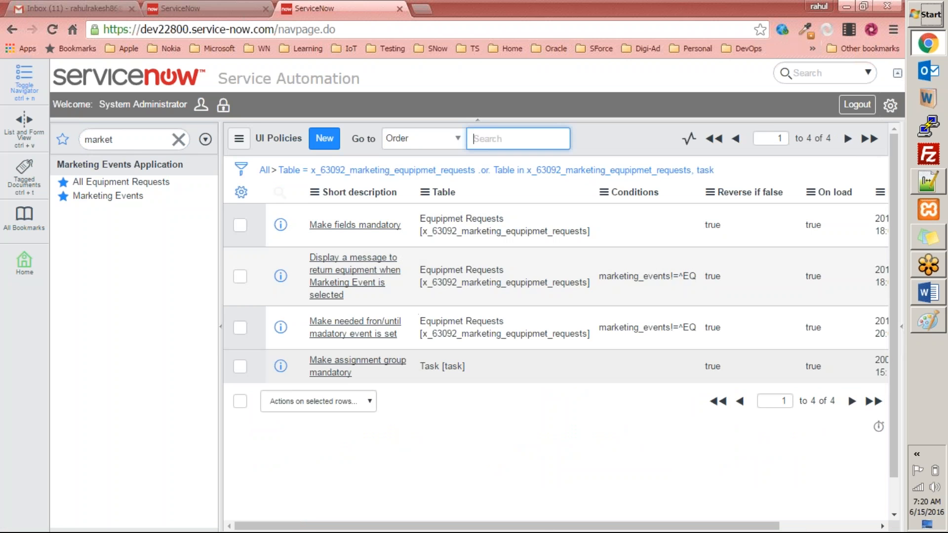
Open the Display a message to return equipment policy, set its Marketing Events condition to is not empty, and save
click(370, 264)
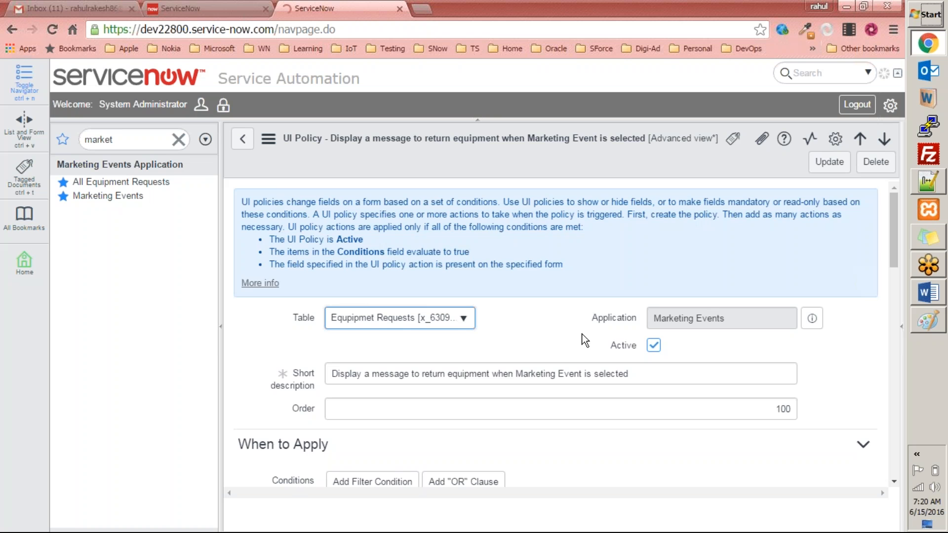
scroll(585, 341, down, 15)
scroll(587, 337, up, 3)
scroll(496, 306, up, 10)
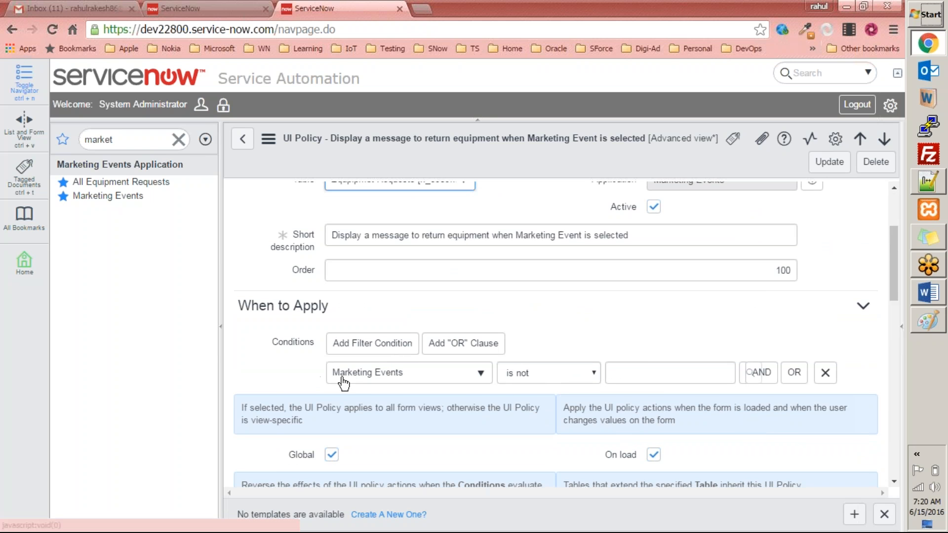
click(565, 376)
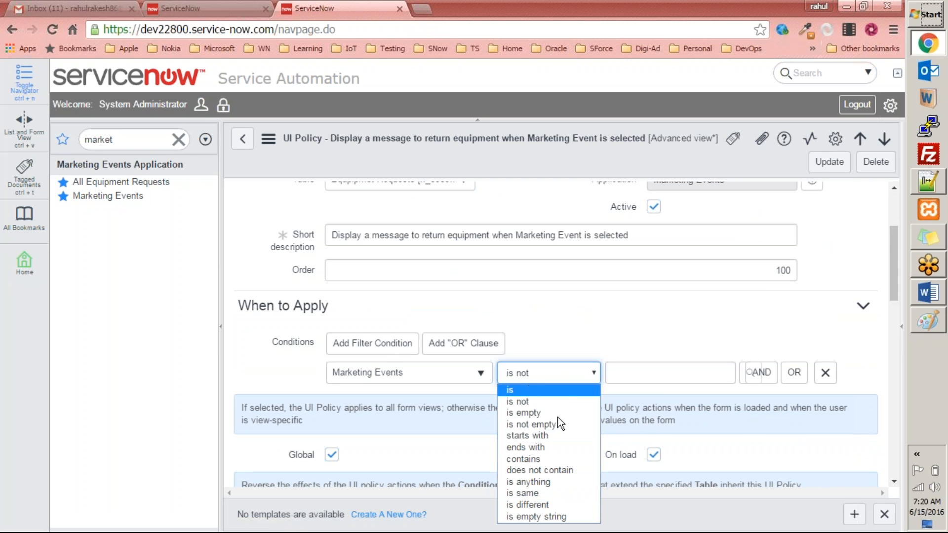
click(550, 425)
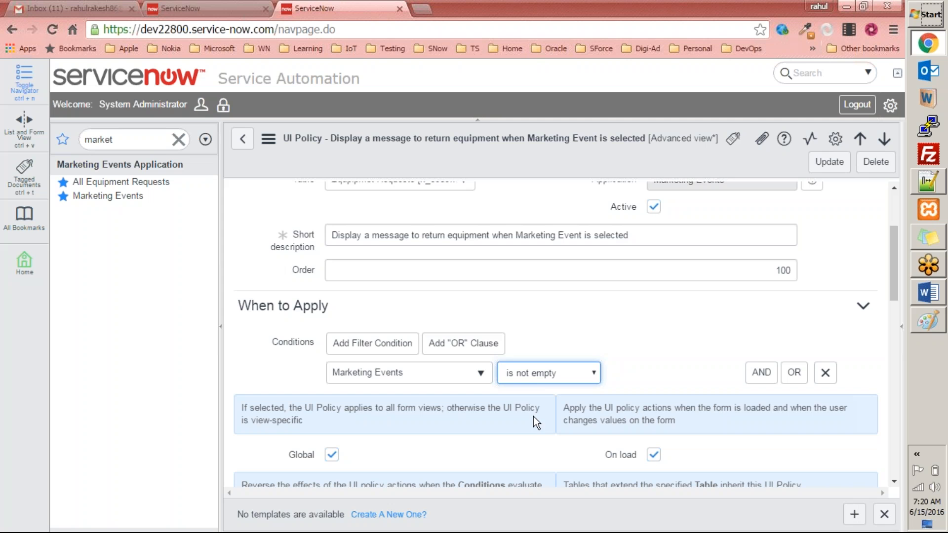
click(627, 343)
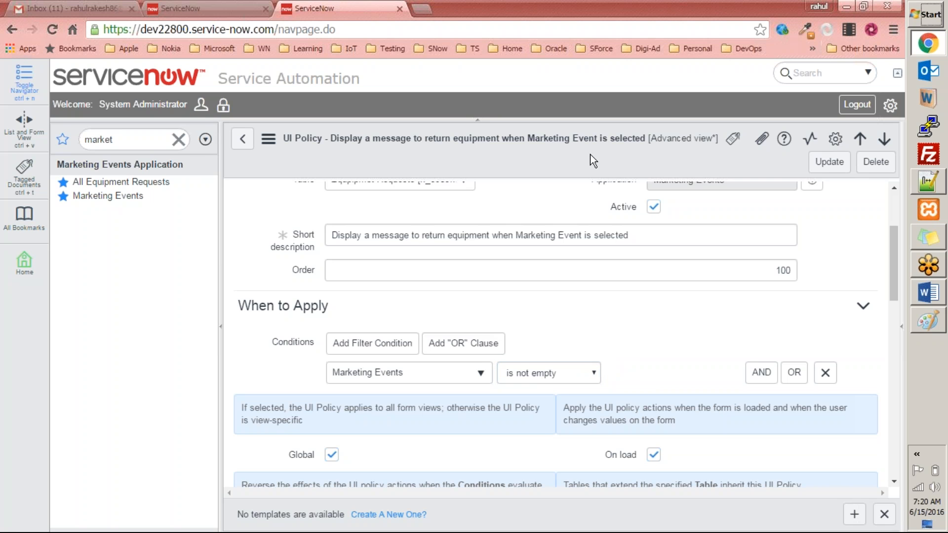
double_click(165, 29)
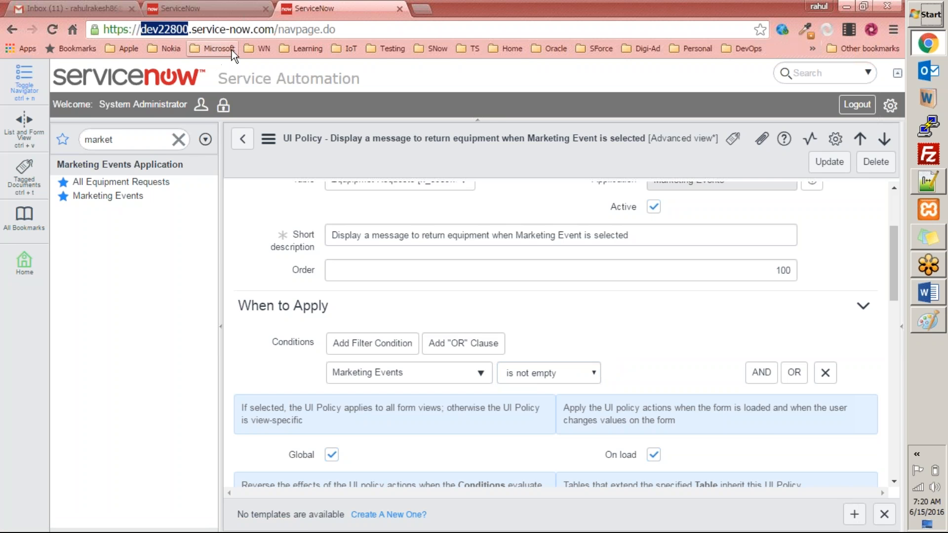
click(543, 171)
right_click(543, 171)
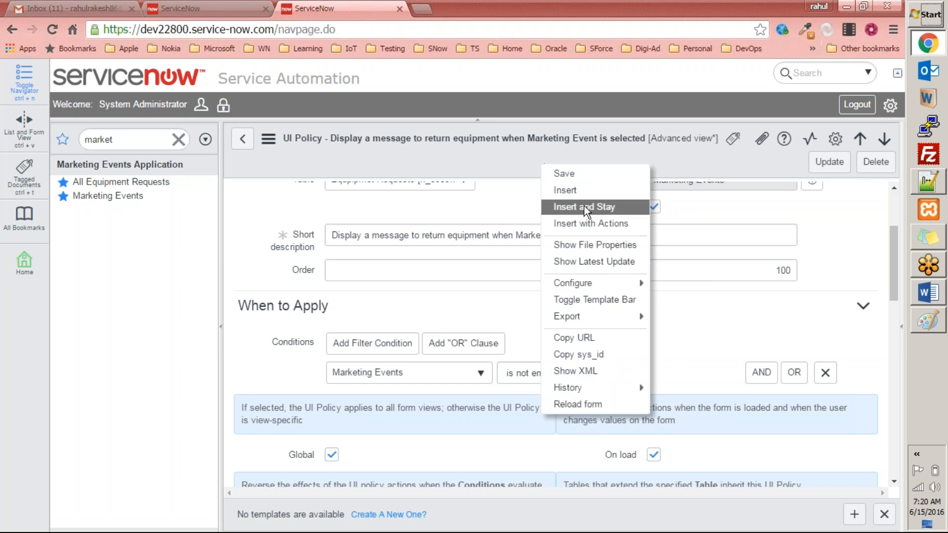
mouse_move(577, 283)
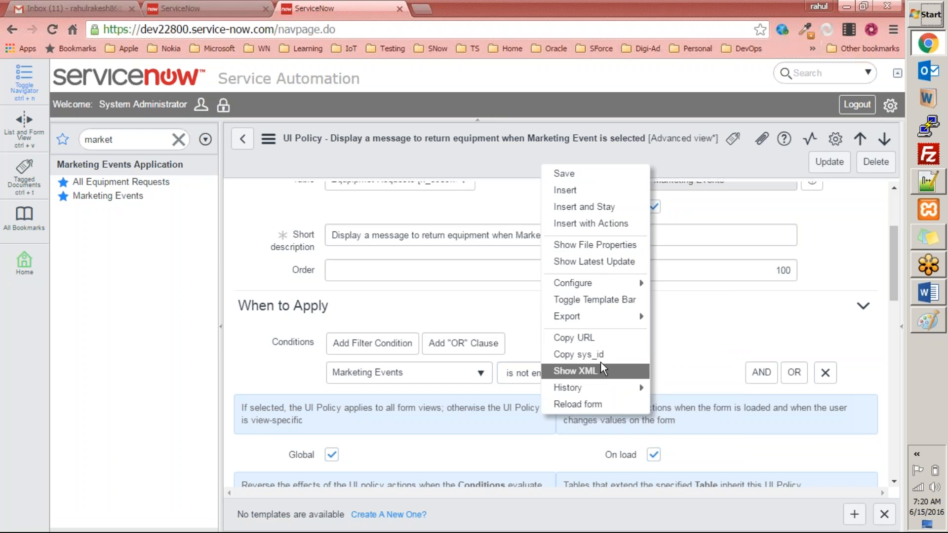
click(577, 176)
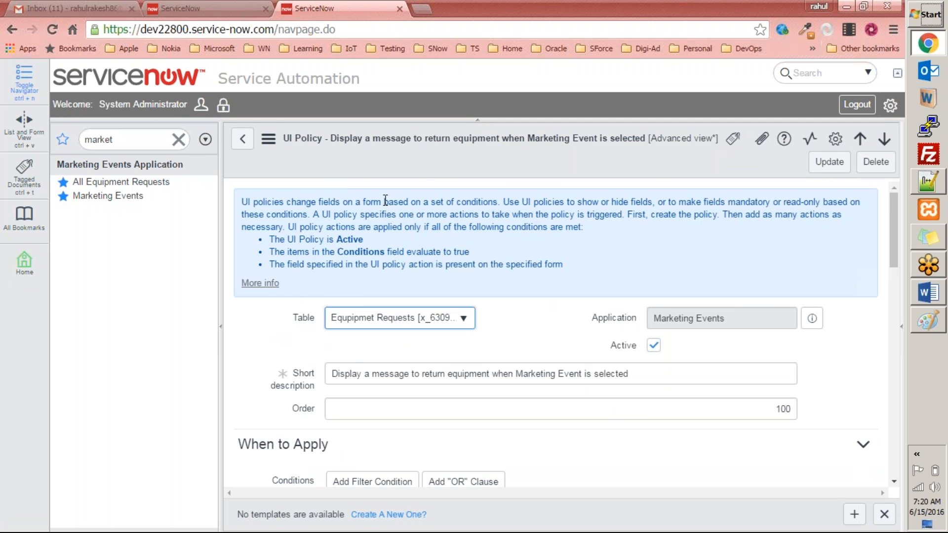
Return to the first instance and select the reminder message text in the Execute if true script
click(209, 8)
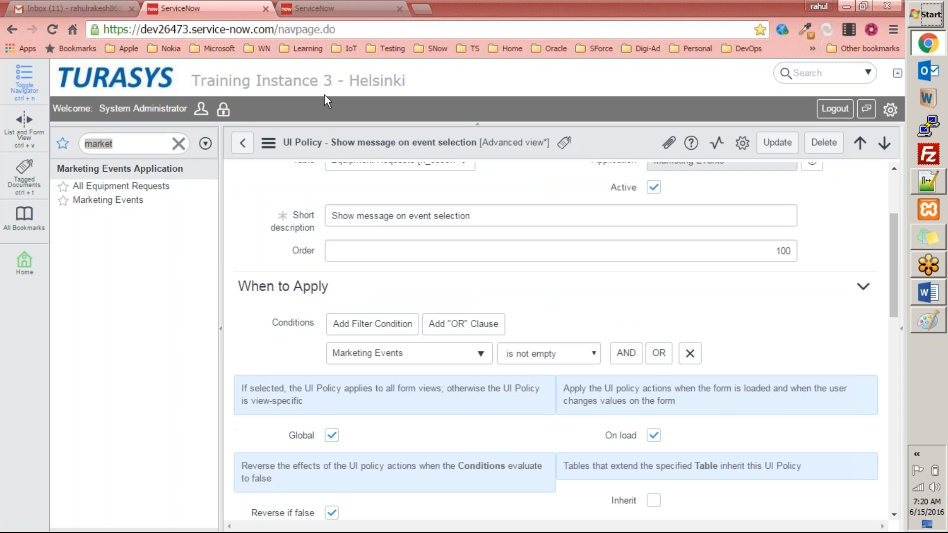
scroll(518, 217, down, 15)
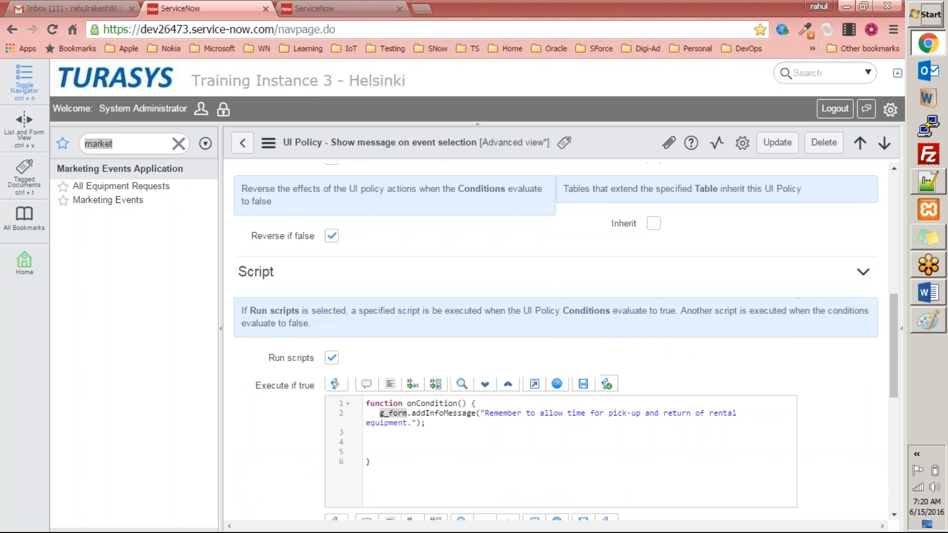
scroll(449, 226, up, 4)
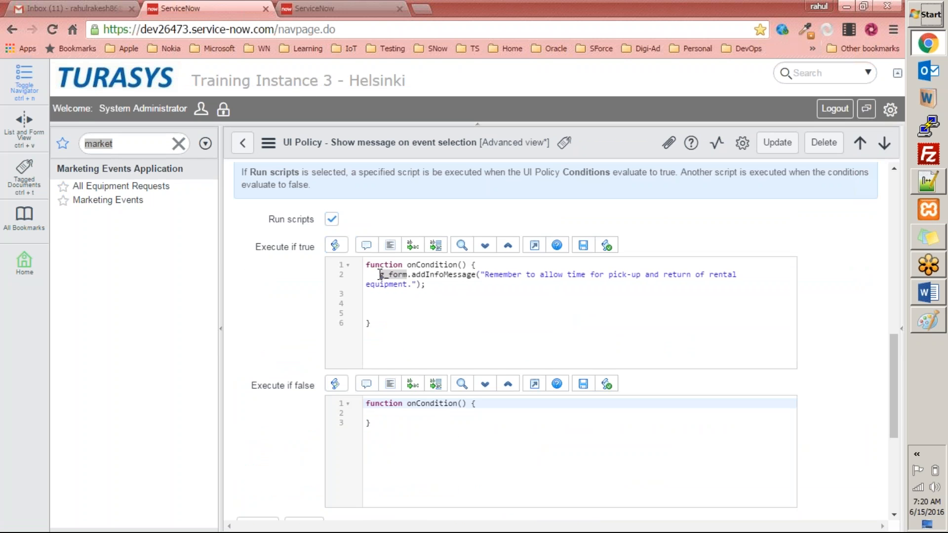
drag(380, 274, 448, 284)
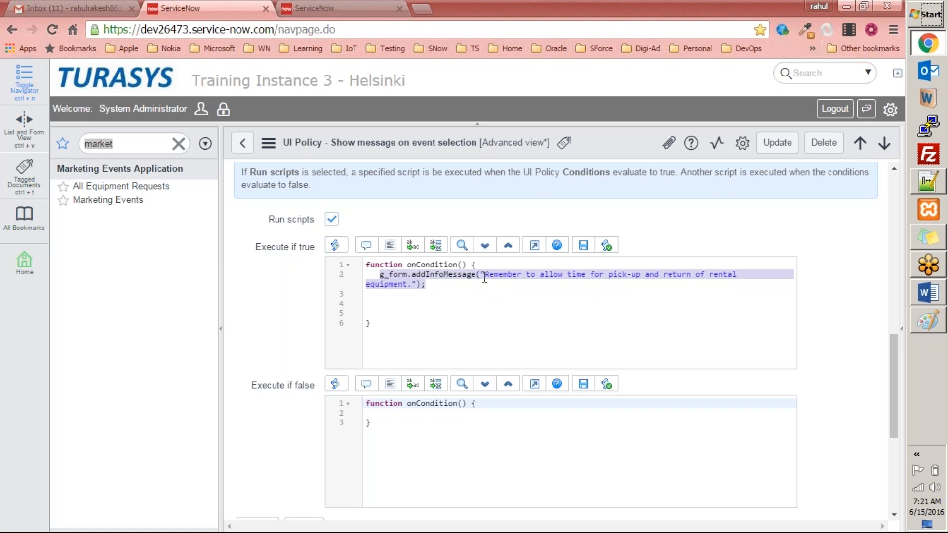
click(521, 17)
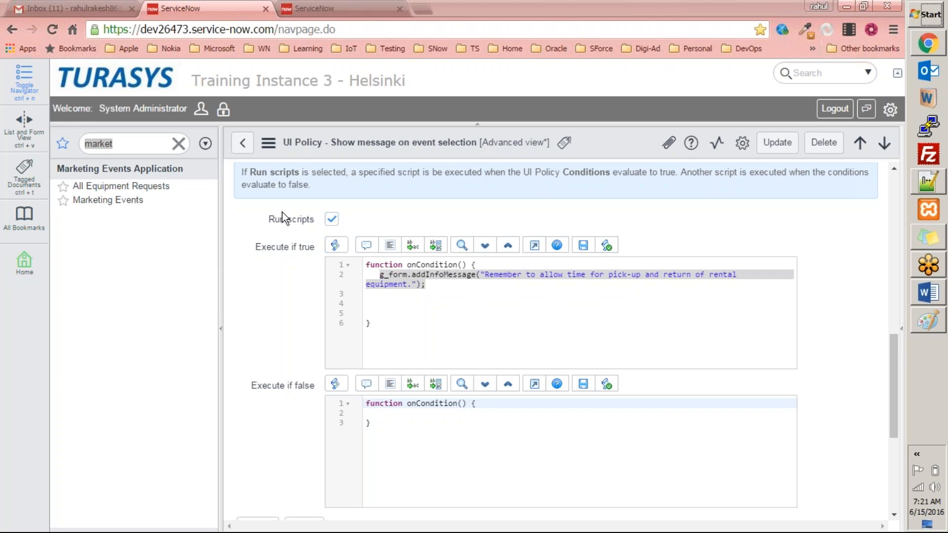
click(257, 235)
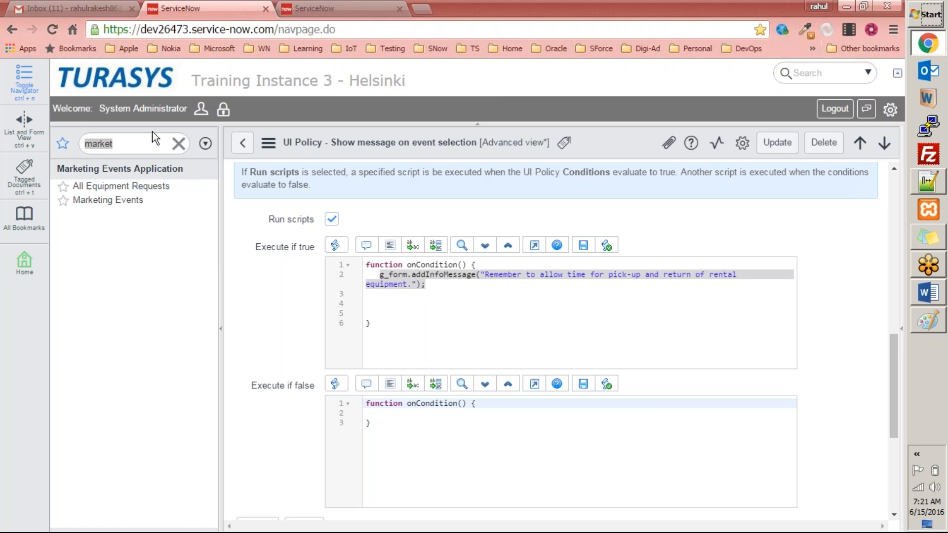
Clear the navigator filter and close the second instance's tab
click(179, 145)
click(151, 73)
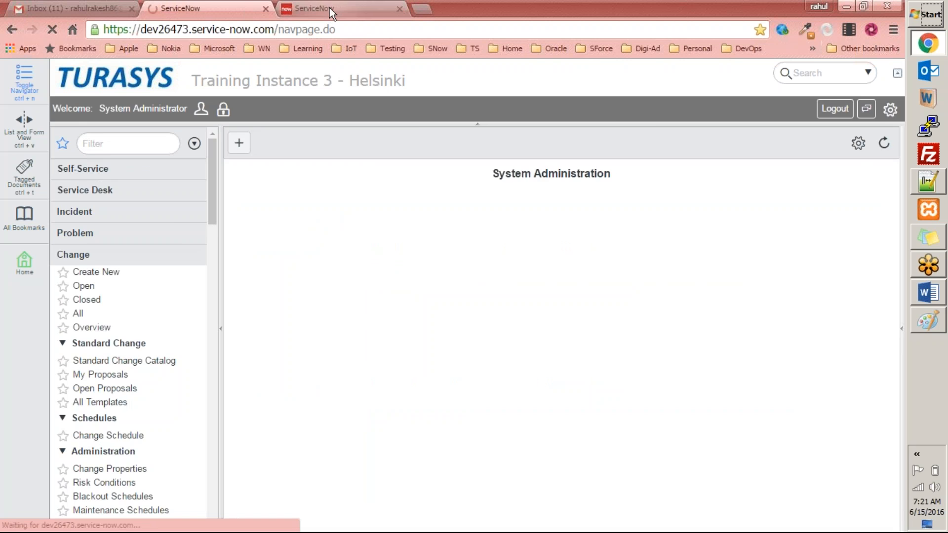
click(330, 7)
click(398, 9)
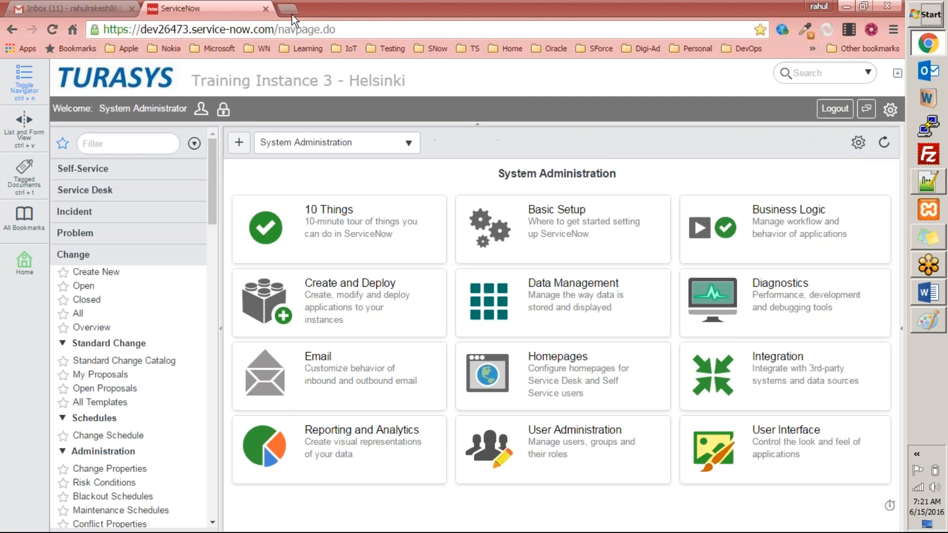
Filter the navigator for incident, open a new Incident form, and highlight its Subcategory field label
click(119, 143)
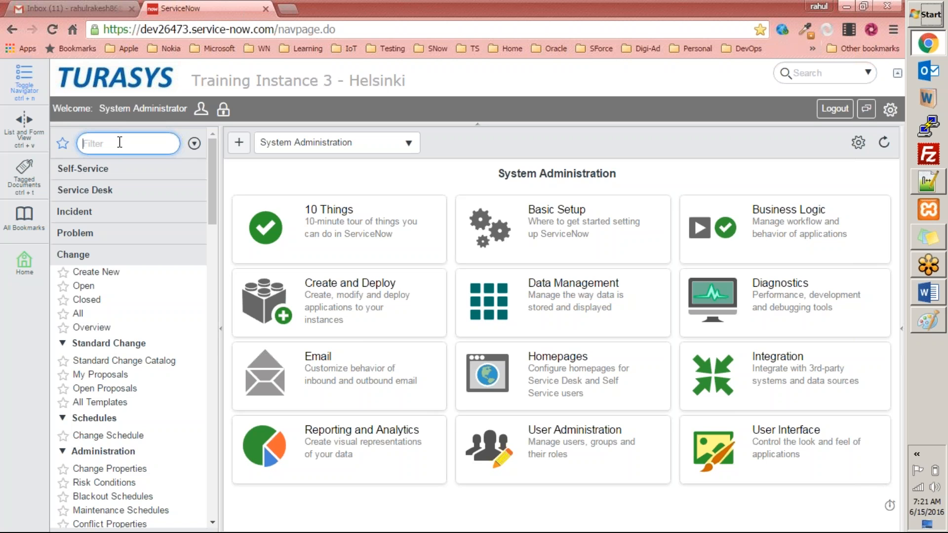
text(in)
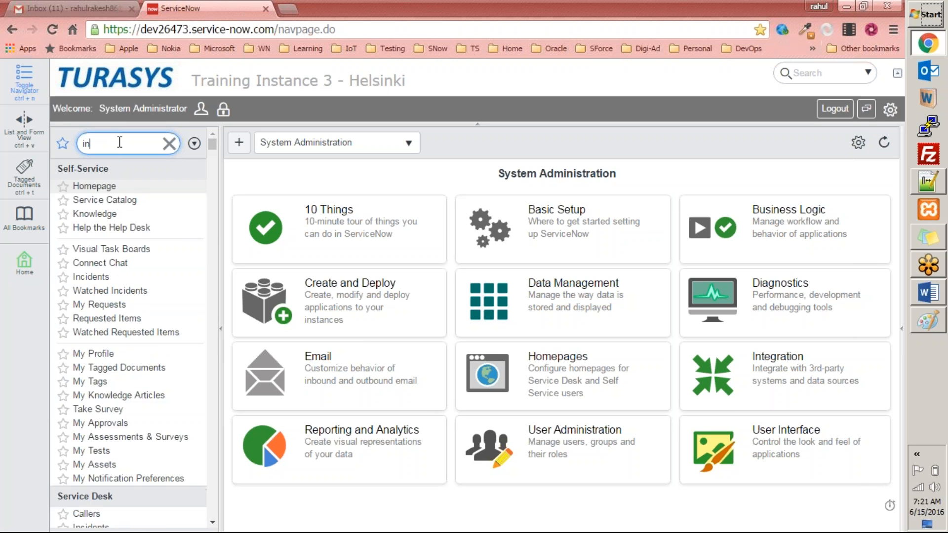
text(cident)
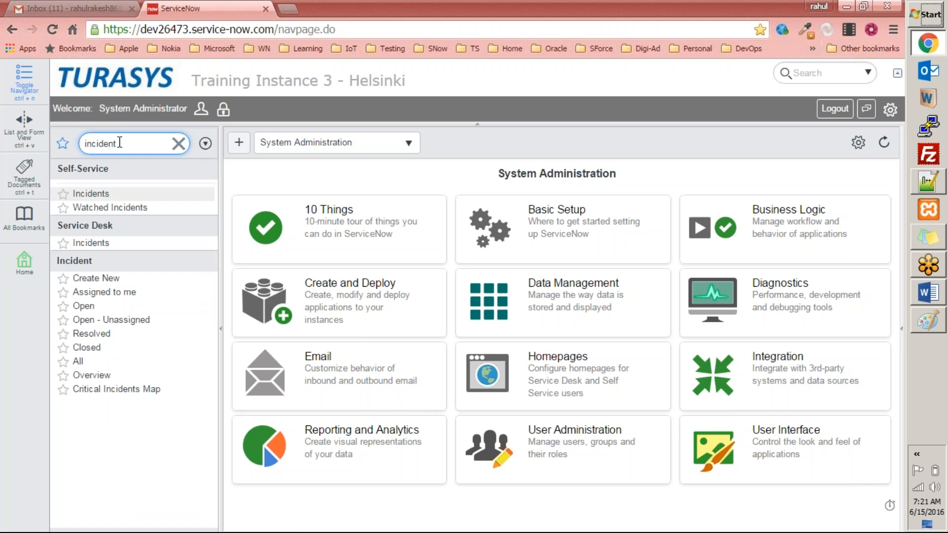
click(98, 278)
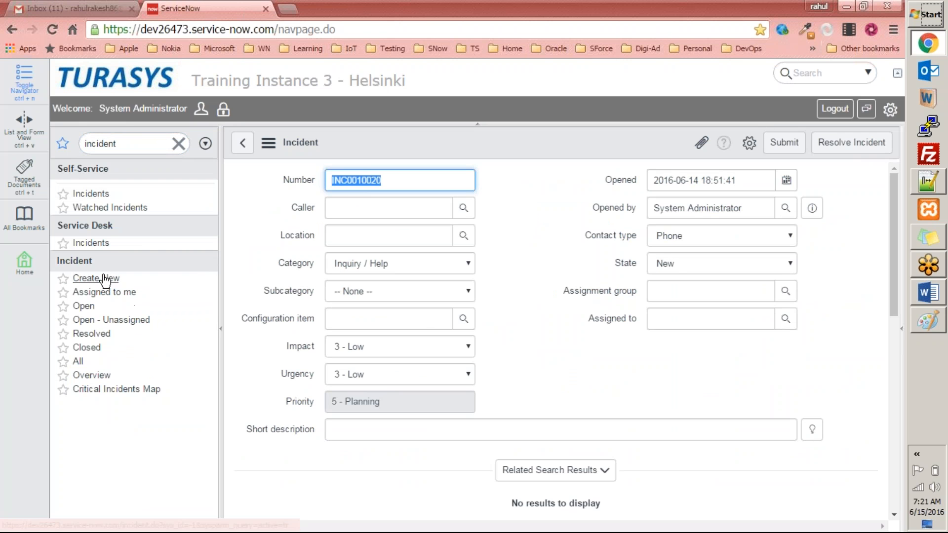
click(534, 227)
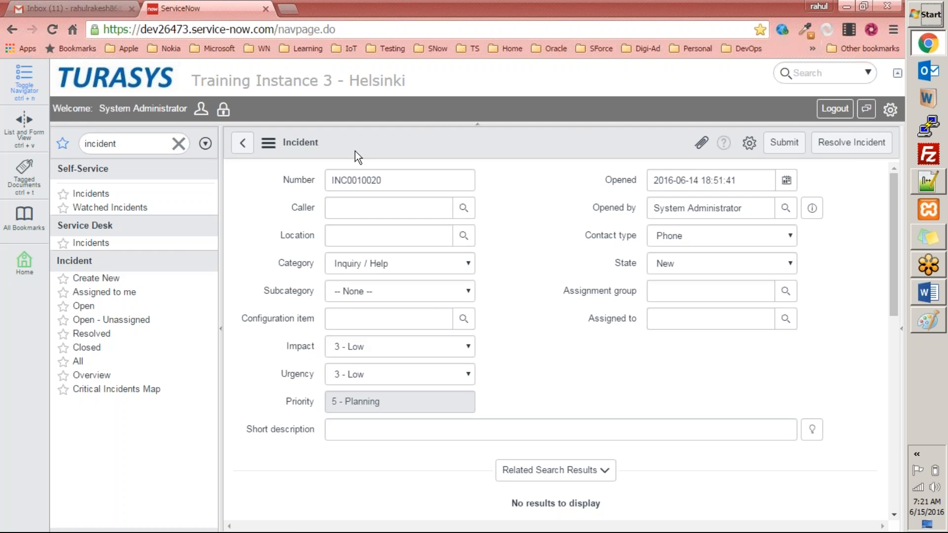
scroll(773, 406, down, 5)
scroll(755, 417, up, 5)
drag(298, 267, 305, 295)
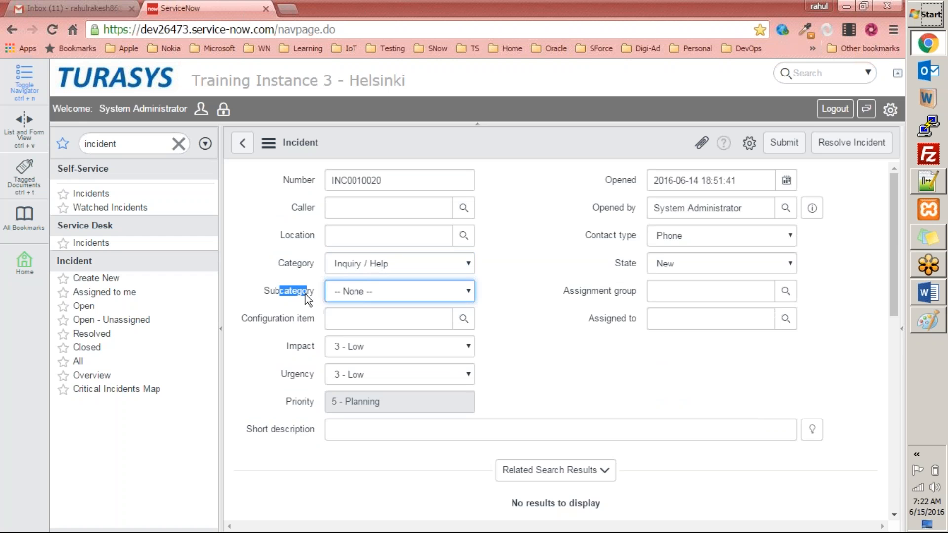
Switch to Notepad++ and write the heading Dependent fields in a blank note
click(919, 170)
text(De)
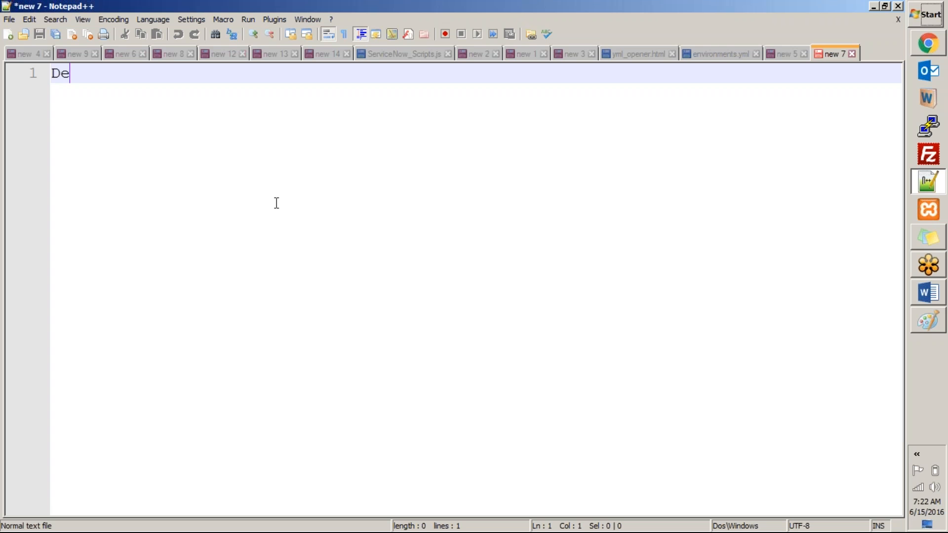
text(pendent fel)
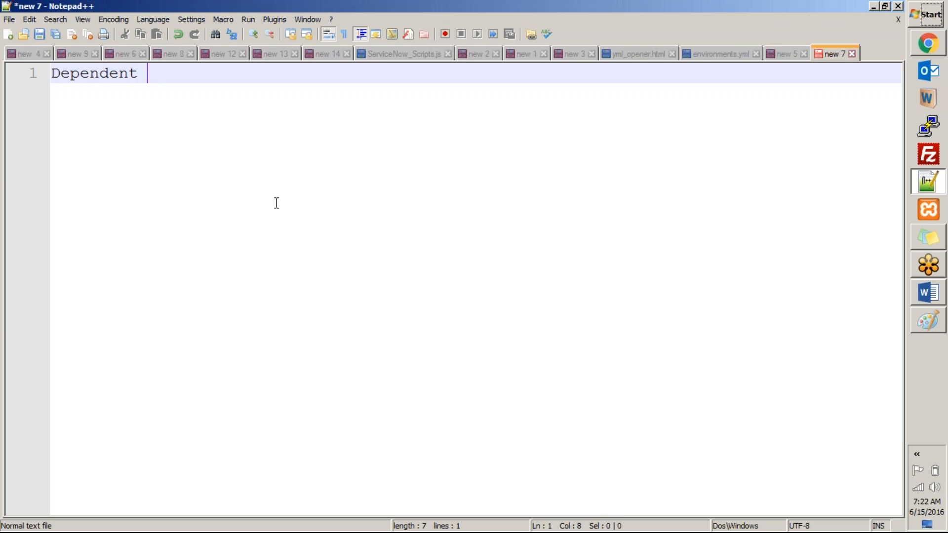
key(BackSpace)
key(BackSpace)
text(ields)
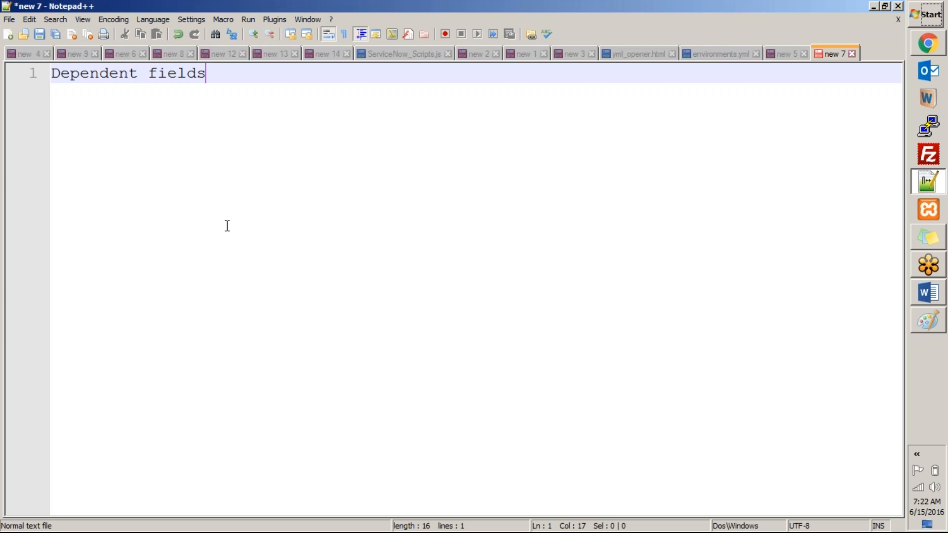
Extend the heading to read: Dependent fields - If values of one field is dependent on selected value of the other field
drag(245, 75, 51, 73)
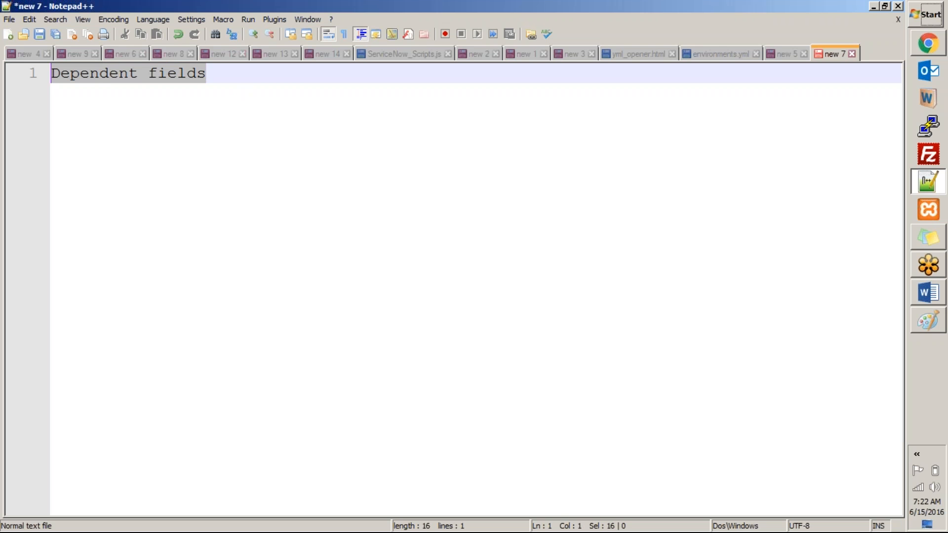
key(alt+Tab)
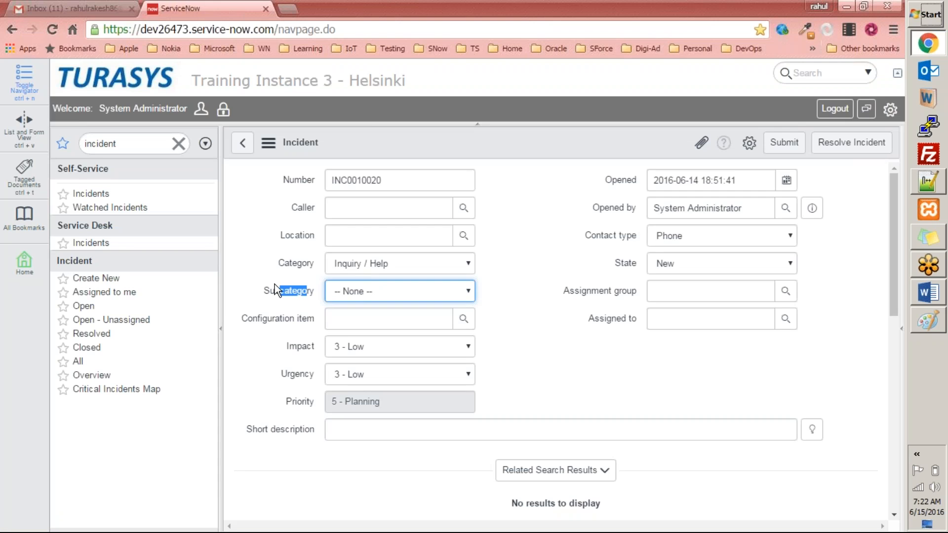
key(alt+Tab)
click(258, 76)
text(- )
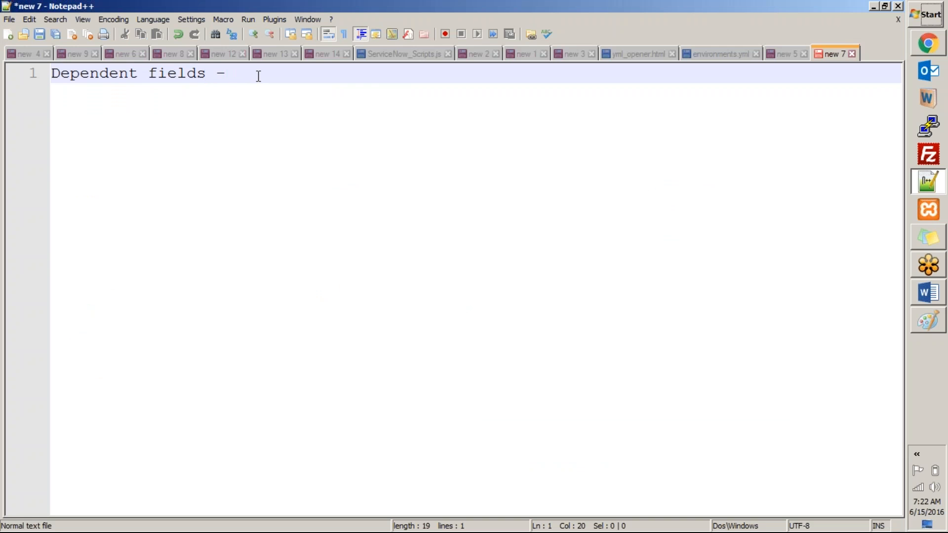
text(I)
key(BackSpace)
text(If one field)
key(BackSpace)
text(s)
key(BackSpace)
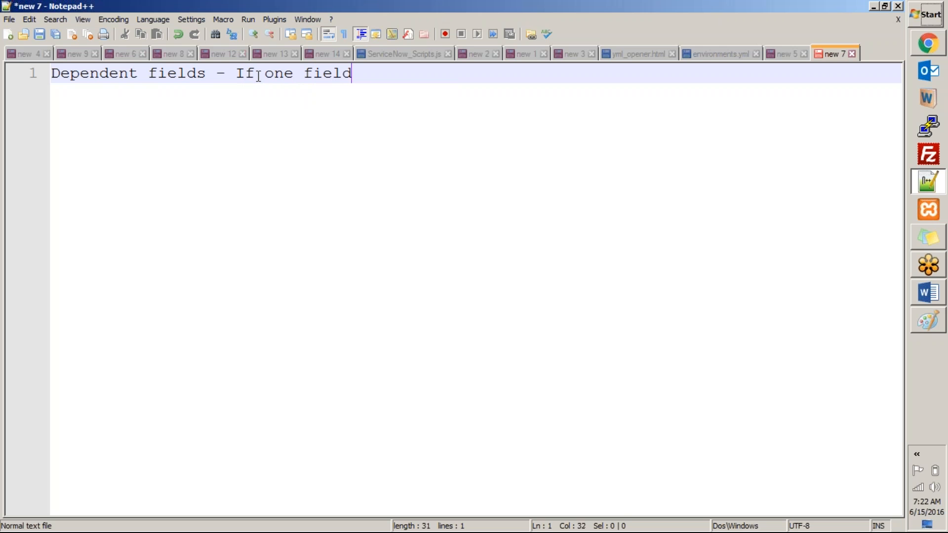
text(values)
key(ctrl+shift+Left)
key(BackSpace)
text(values )
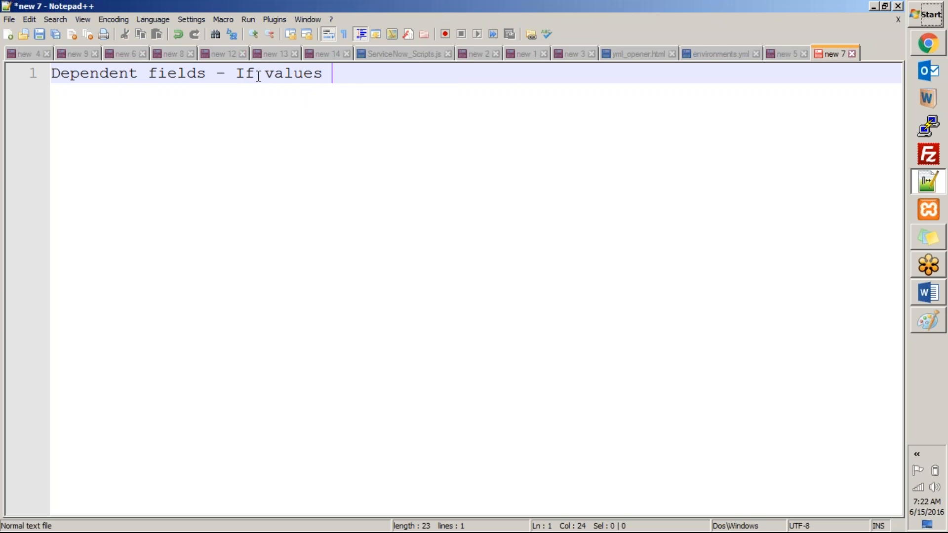
text(of one field )
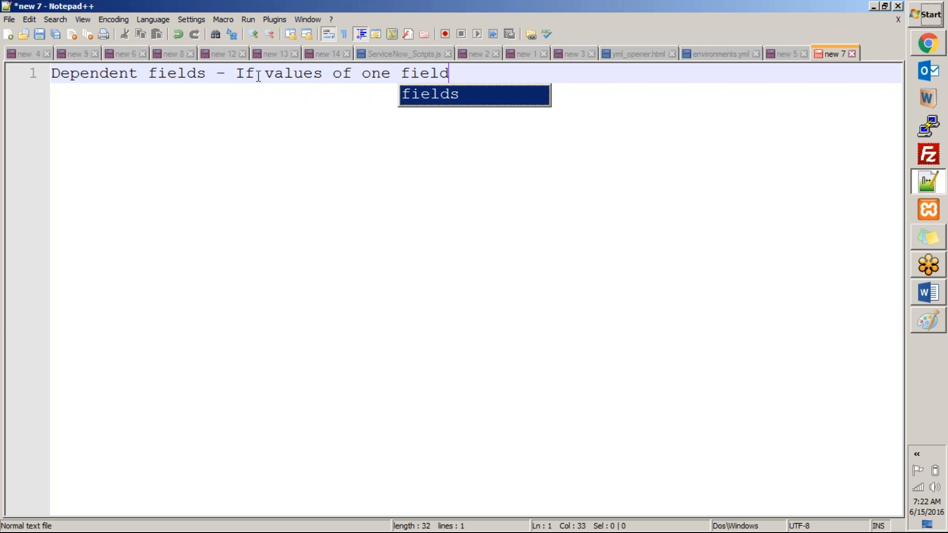
text(is depende)
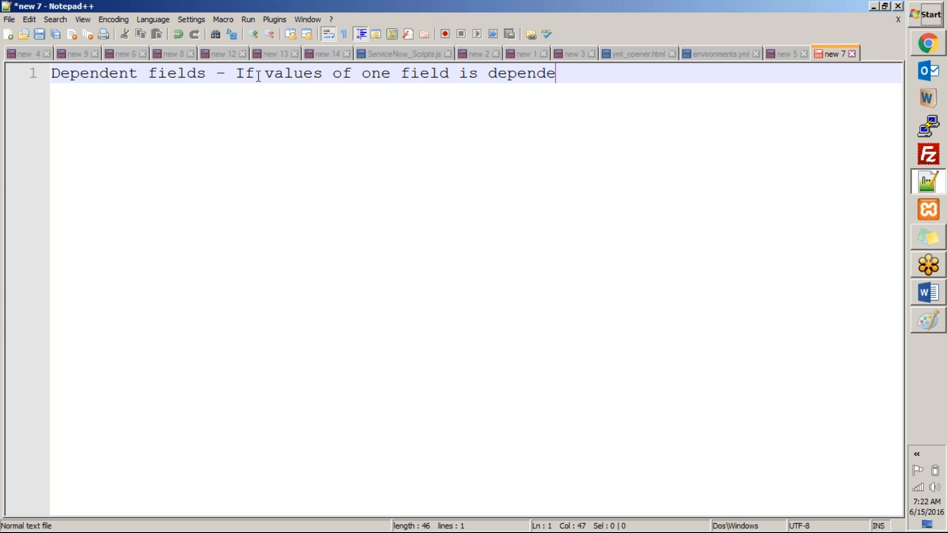
text(nt on selecte)
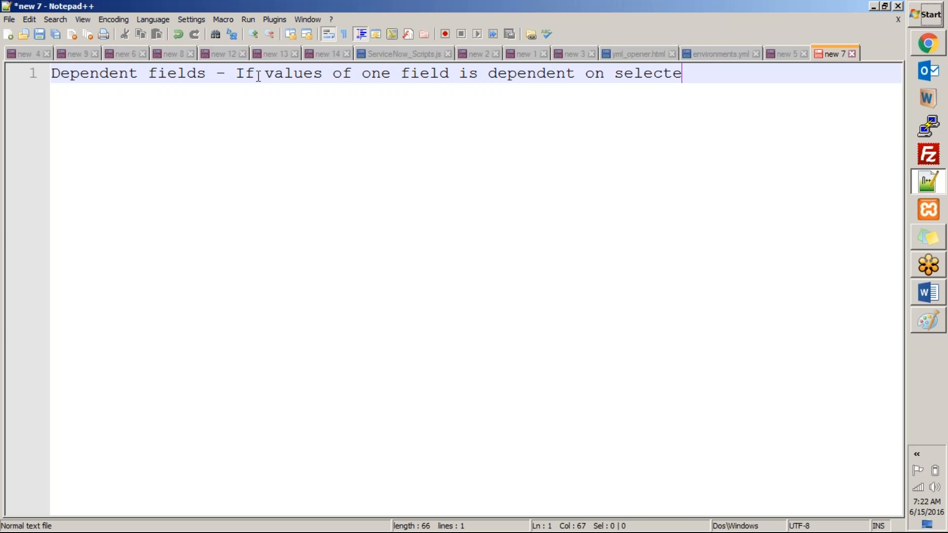
text(d value of th)
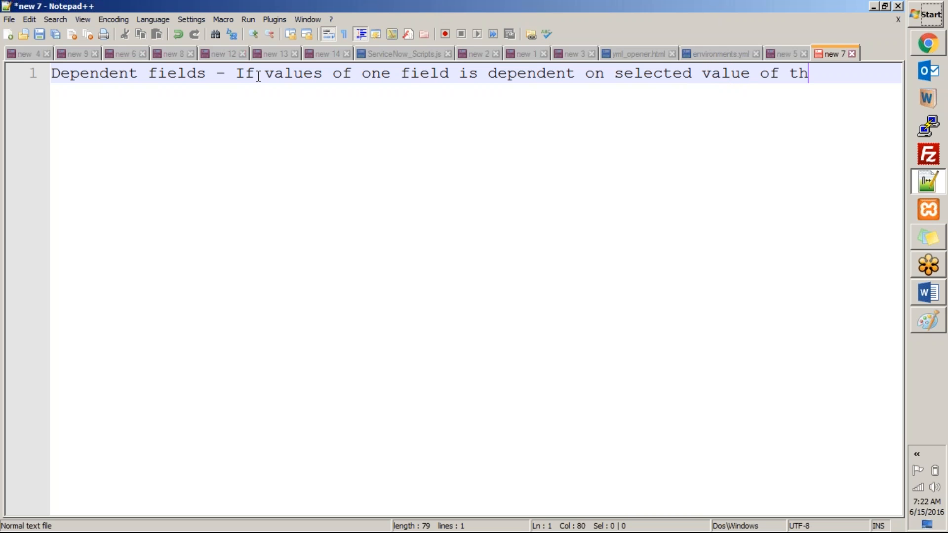
text(e otehr)
key(BackSpace)
key(BackSpace)
key(BackSpace)
text(her field)
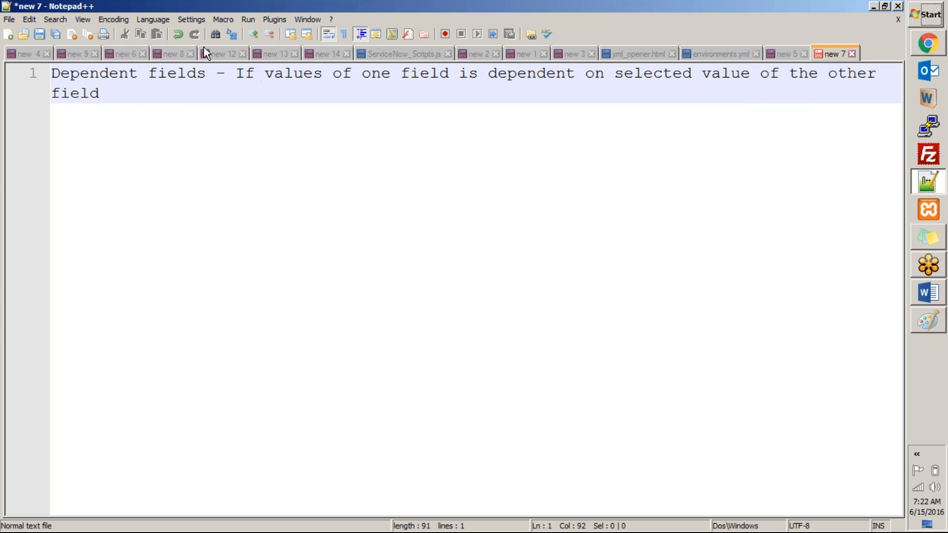
Add an example: Field 1 -> Value 1, with an indented line Field 2 -> Value 1, value2, value3,
key(Return)
key(Return)
text(Field)
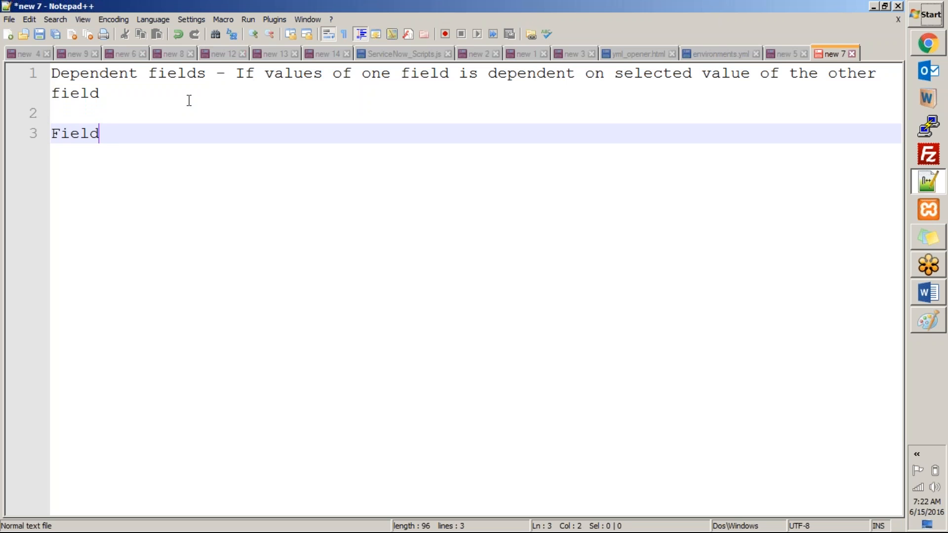
text( 1 -> Value )
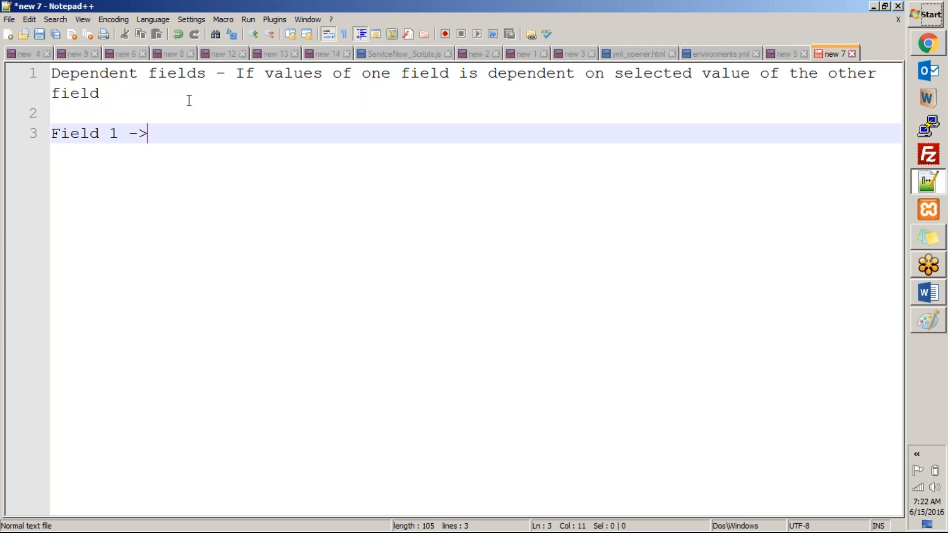
text(1)
key(Return)
key(Tab)
key(Tab)
text(Field 2 -> )
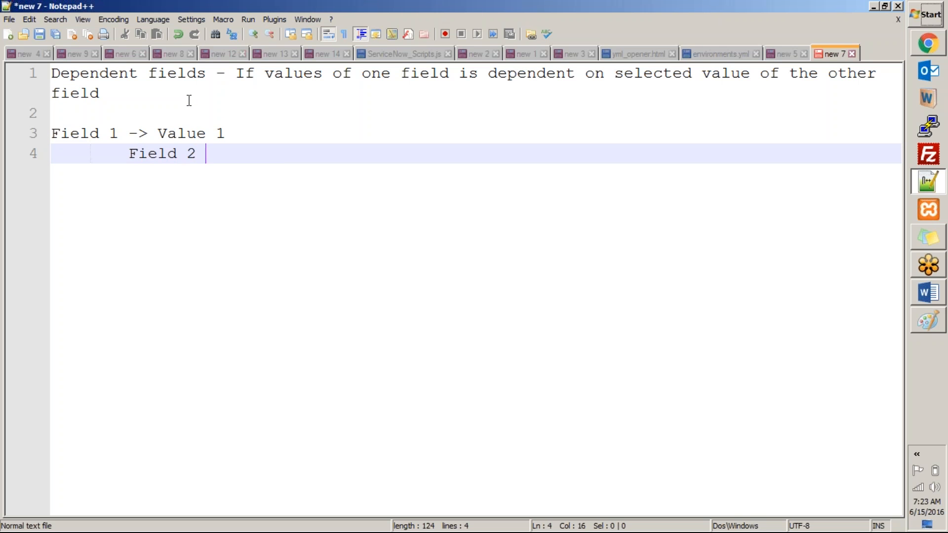
text(Va)
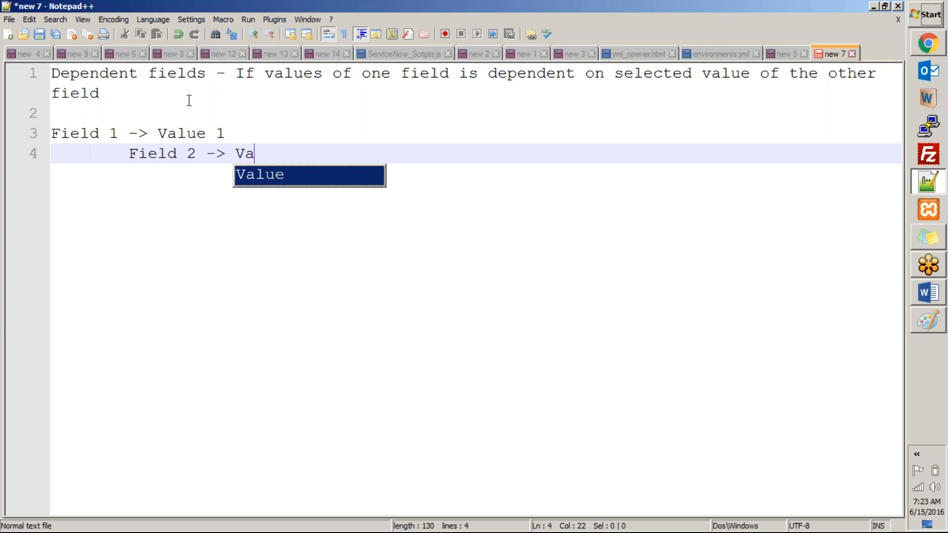
key(Return)
text(1, val)
key(Return)
text(2, value)
key(Escape)
text(3,)
key(Return)
key(Up)
key(Up)
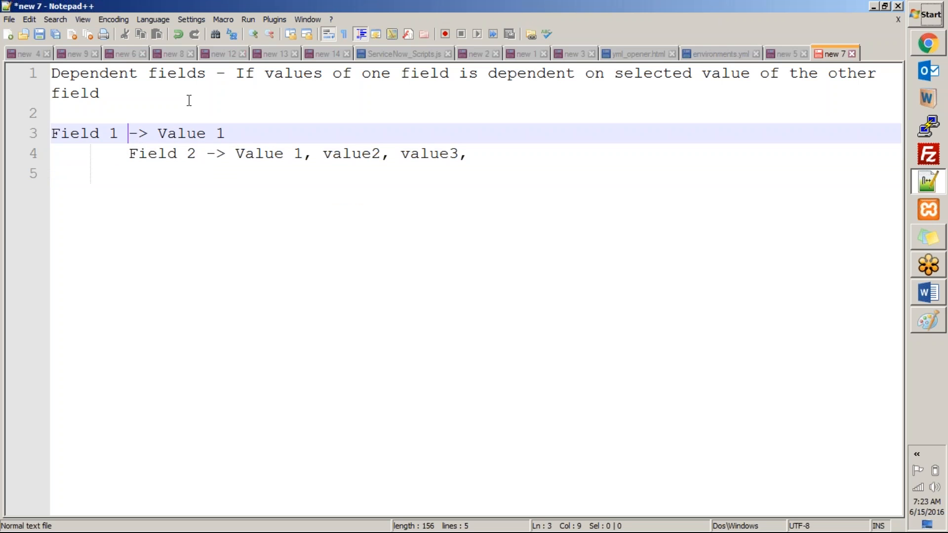
Copy the two example lines and paste a duplicate below them
key(Home)
key(shift+Down)
key(shift+Down)
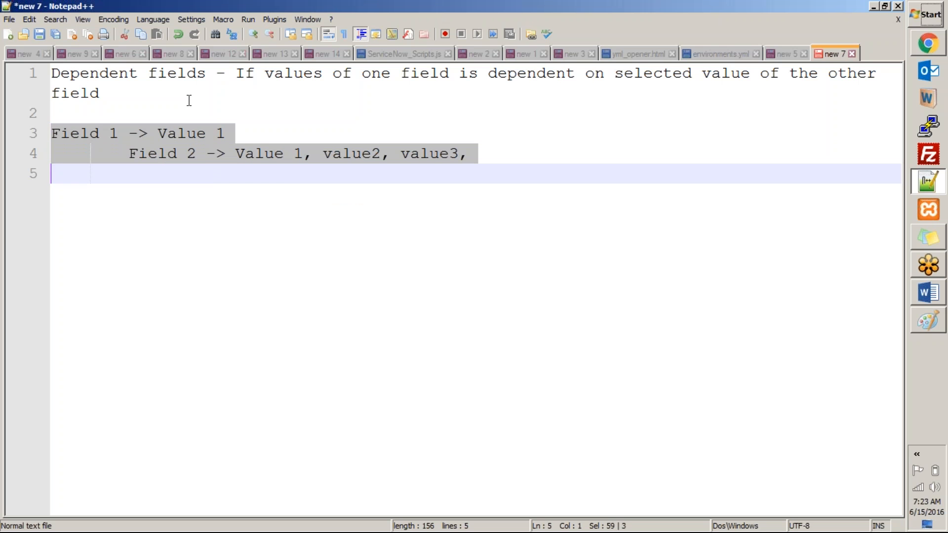
key(ctrl+c)
key(BackSpace)
key(BackSpace)
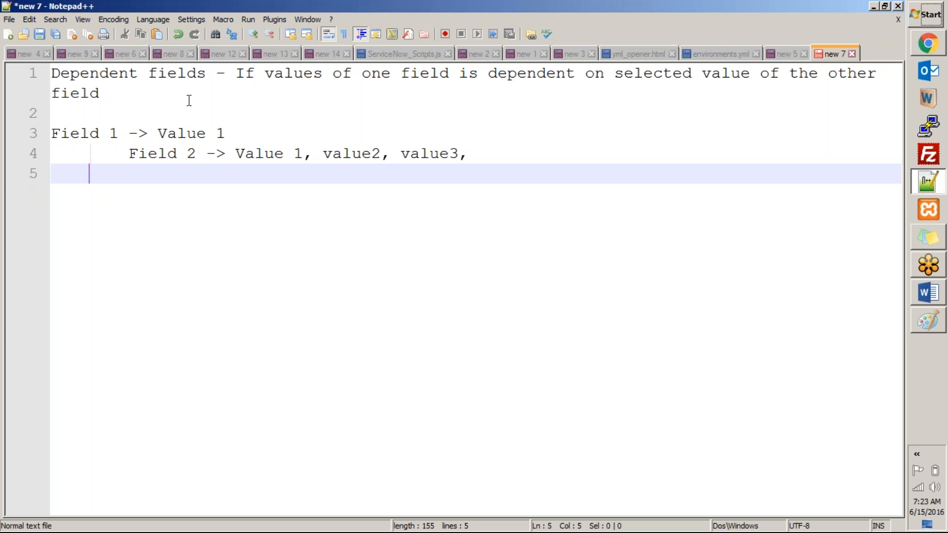
key(ctrl+v)
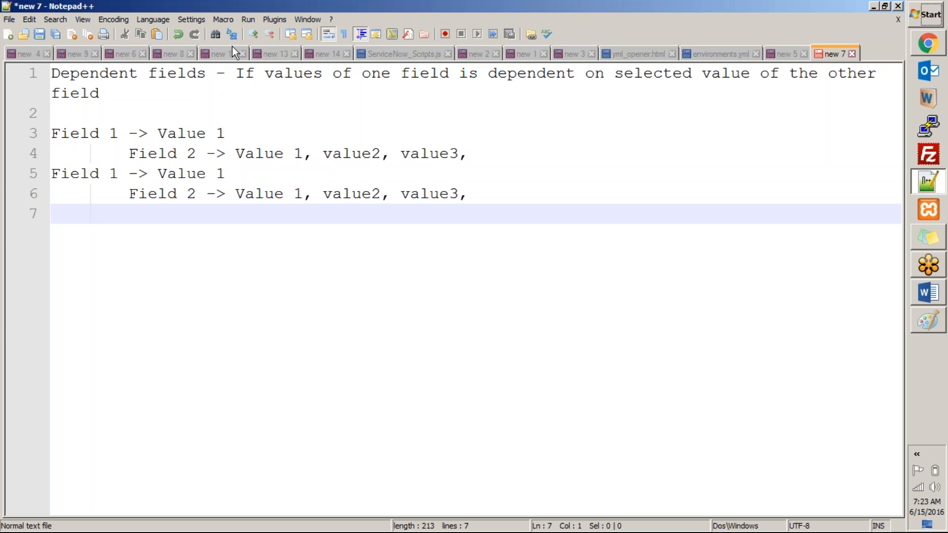
Edit the duplicate to Field 1 -> Value 2 and Field 2 -> Value 2, value3, value4,
click(231, 176)
key(BackSpace)
text(2)
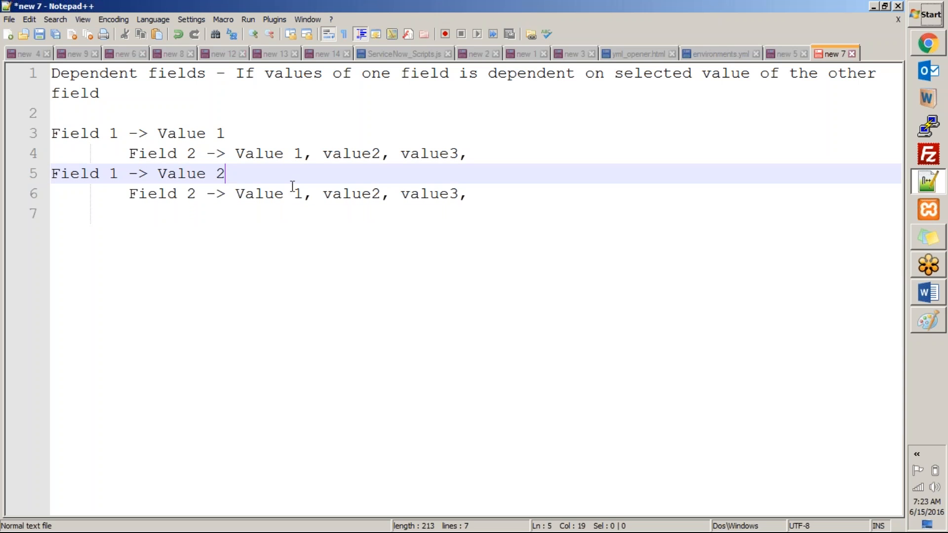
click(305, 195)
key(BackSpace)
text(2)
key(Right)
key(Right)
key(Right)
key(Right)
key(Right)
key(Right)
key(Right)
key(Right)
key(BackSpace)
text(3)
key(Right)
key(Right)
key(Right)
key(Right)
key(Right)
key(Right)
key(Right)
key(Delete)
text(4)
click(469, 232)
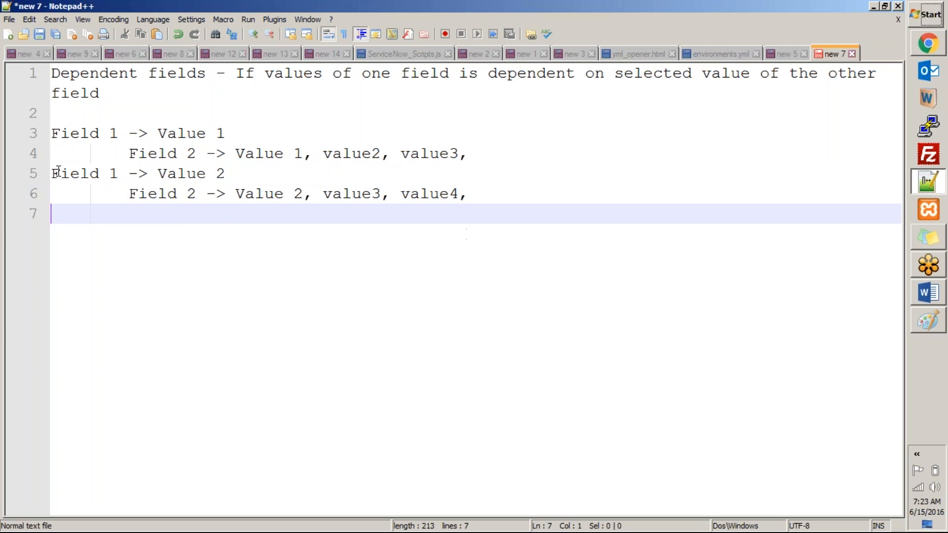
Paste another copy of the second example pair at the end of the note
drag(57, 173, 496, 194)
click(90, 235)
key(ctrl+v)
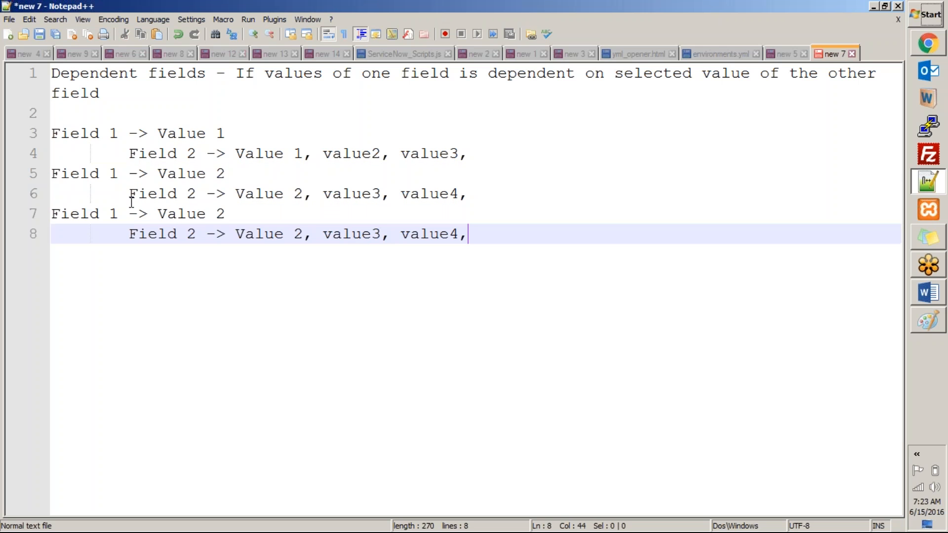
Edit the third pair to Field 1 -> Value 3 and Field 2 -> Value 5, value3, value3,
click(232, 213)
key(BackSpace)
text(3)
click(302, 235)
key(BackSpace)
text(5)
key(Right)
key(Right)
key(Right)
key(Right)
key(Right)
key(Right)
key(End)
key(Left)
key(BackSpace)
text(3)
click(107, 110)
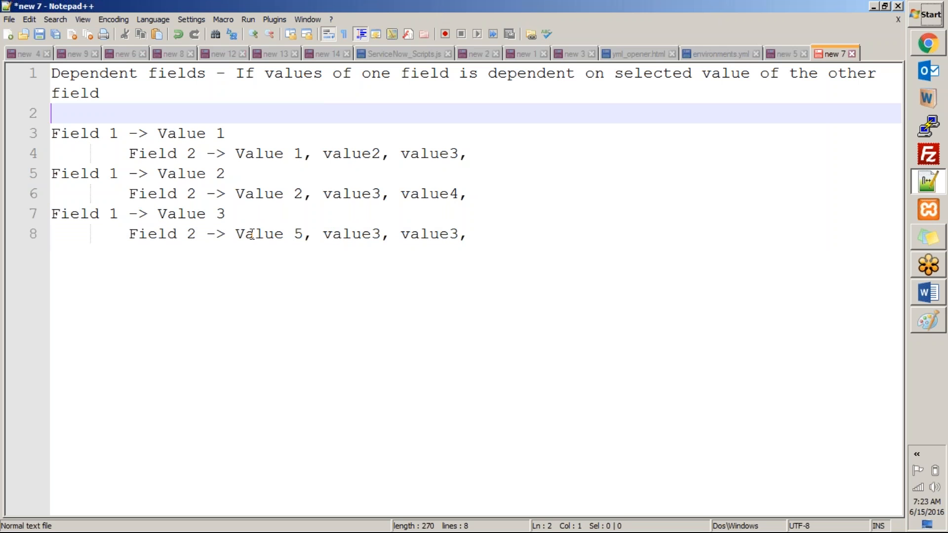
Highlight the three example pairs, then return to the Incident form's Subcategory field
drag(126, 234, 49, 212)
click(351, 233)
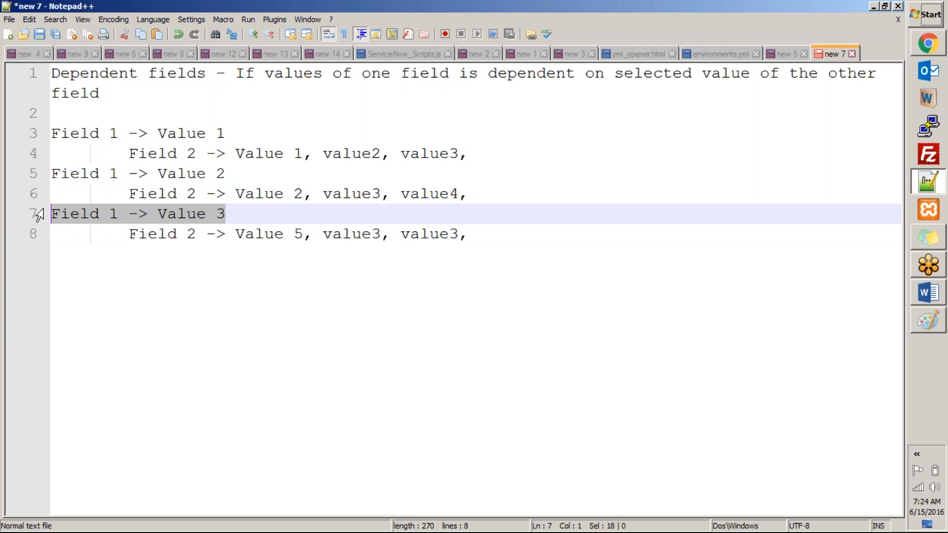
click(52, 128)
drag(51, 127, 474, 230)
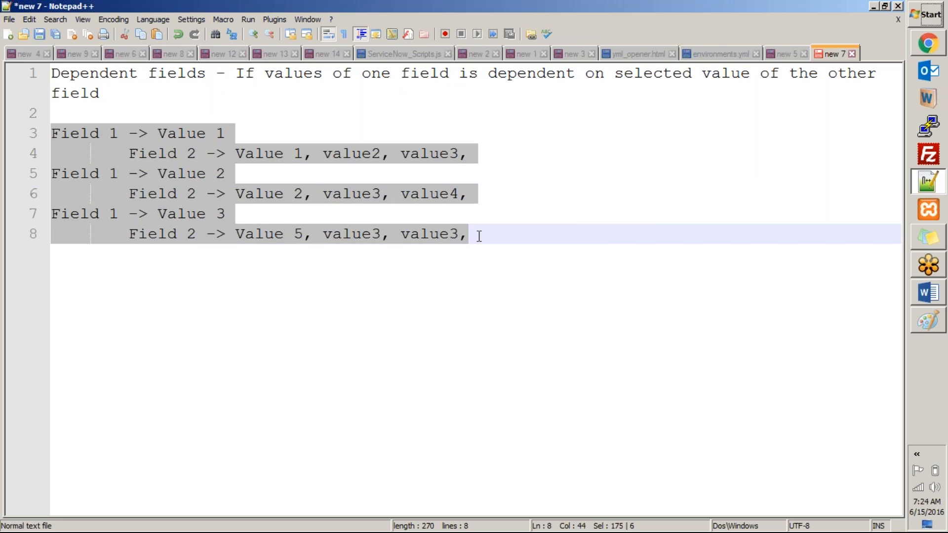
key(alt+Tab)
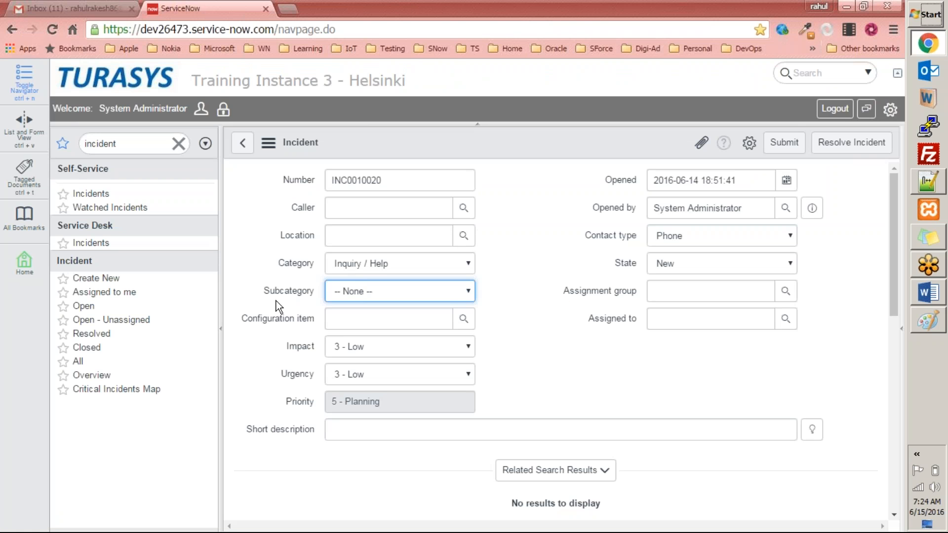
click(276, 300)
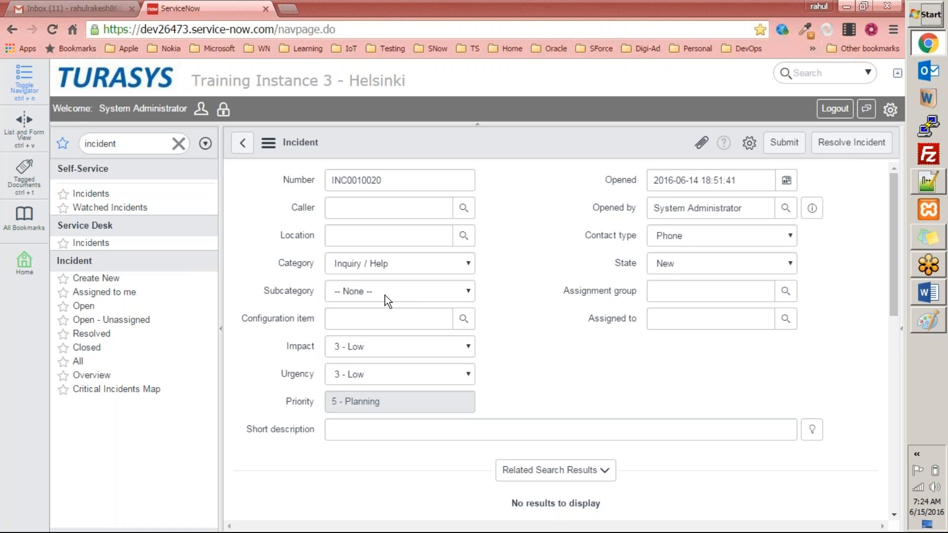
Compare the Subcategory choices offered for the Inquiry / Help and Request categories on the Incident form
click(404, 295)
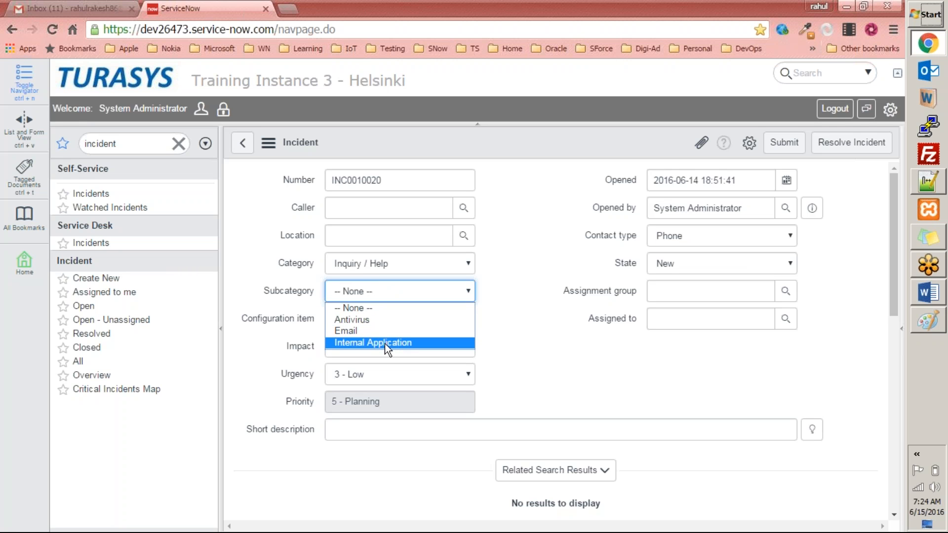
click(486, 296)
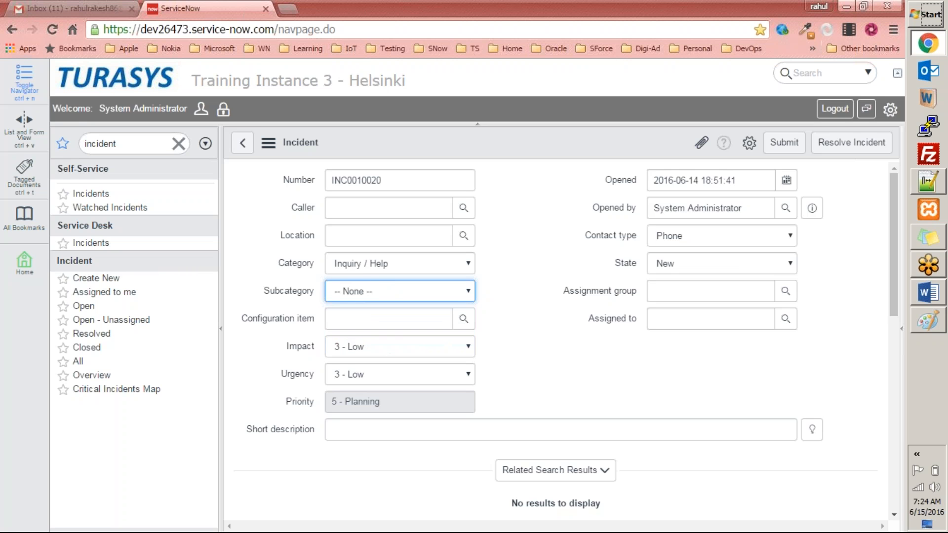
click(395, 271)
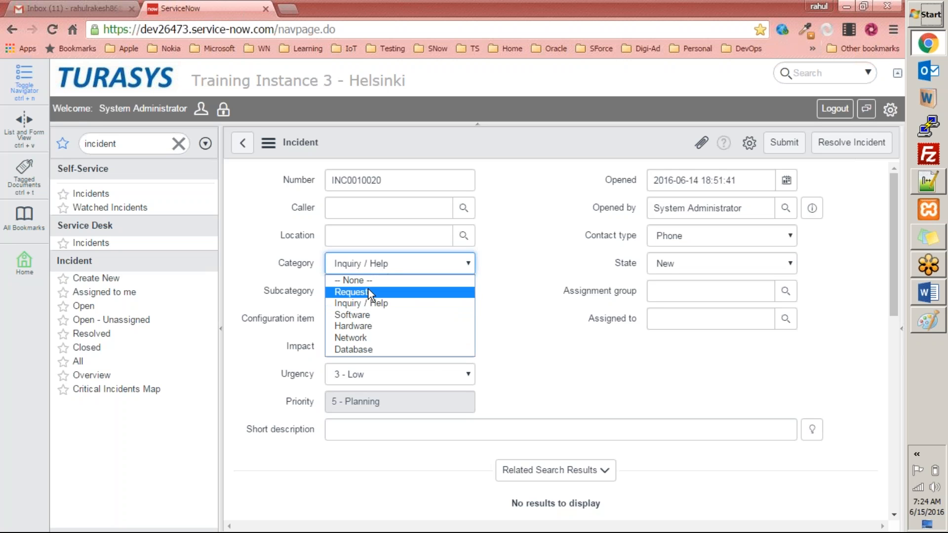
click(366, 292)
click(280, 291)
click(393, 291)
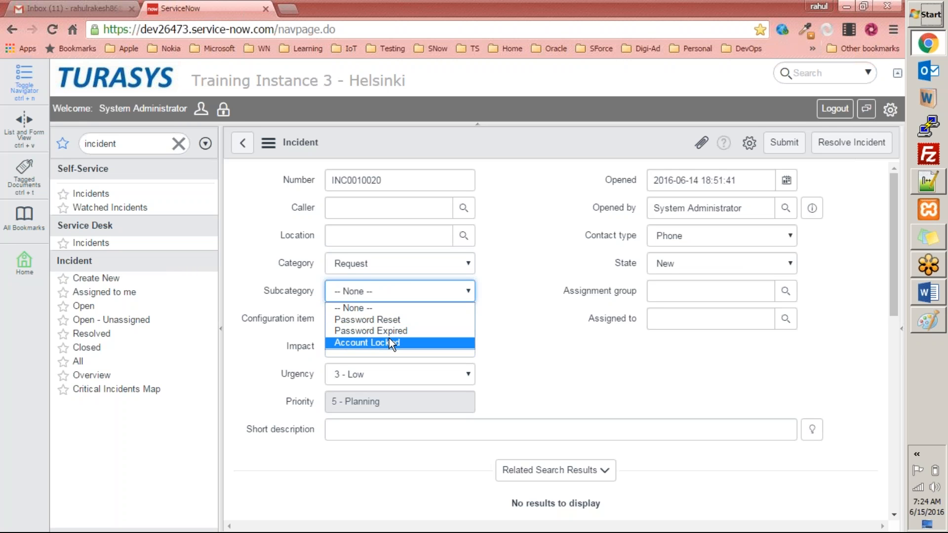
click(503, 305)
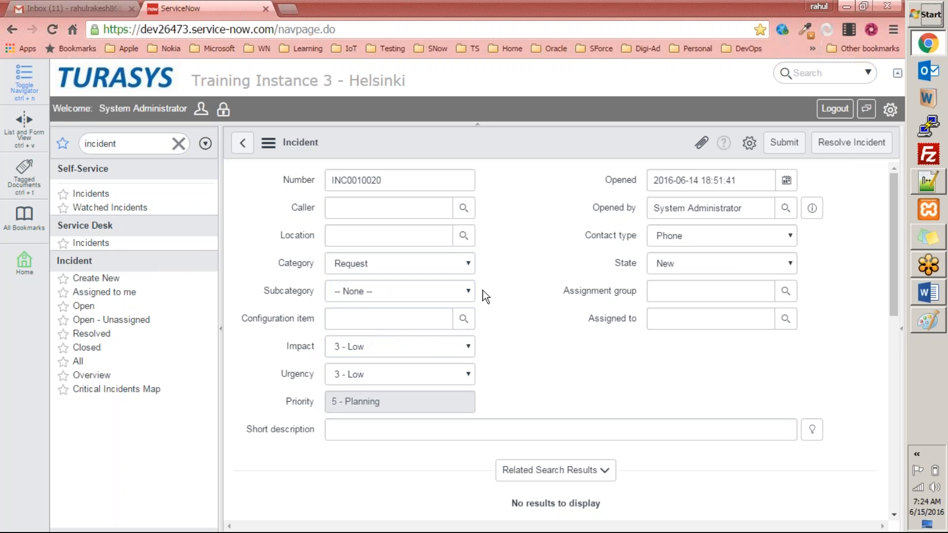
Switch Category to Software and then Hardware, reviewing the Subcategory choices for each
click(465, 265)
click(390, 314)
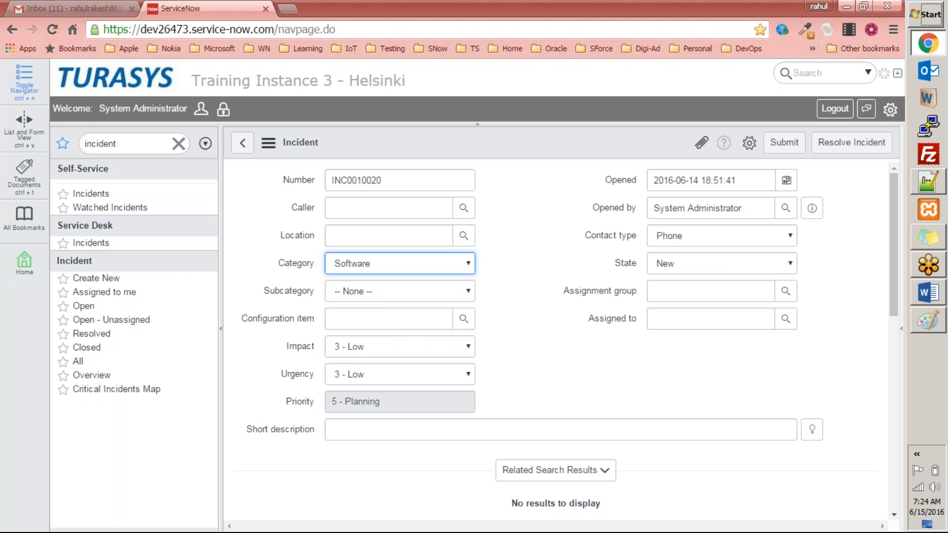
click(402, 295)
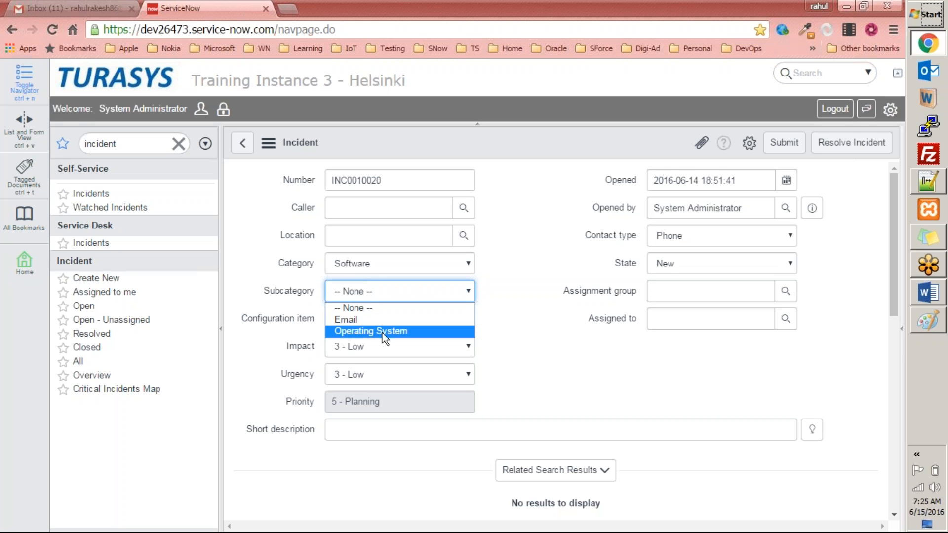
click(440, 262)
click(440, 259)
click(375, 325)
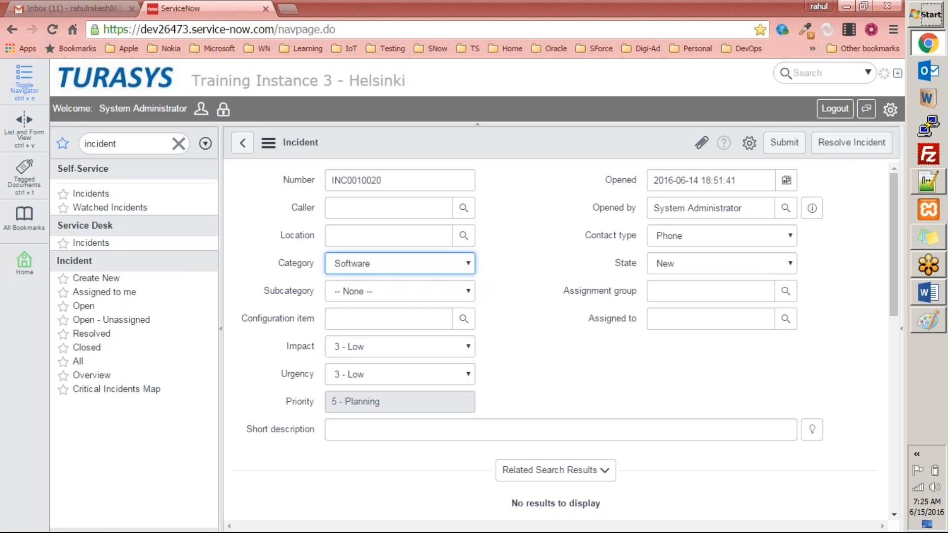
click(394, 284)
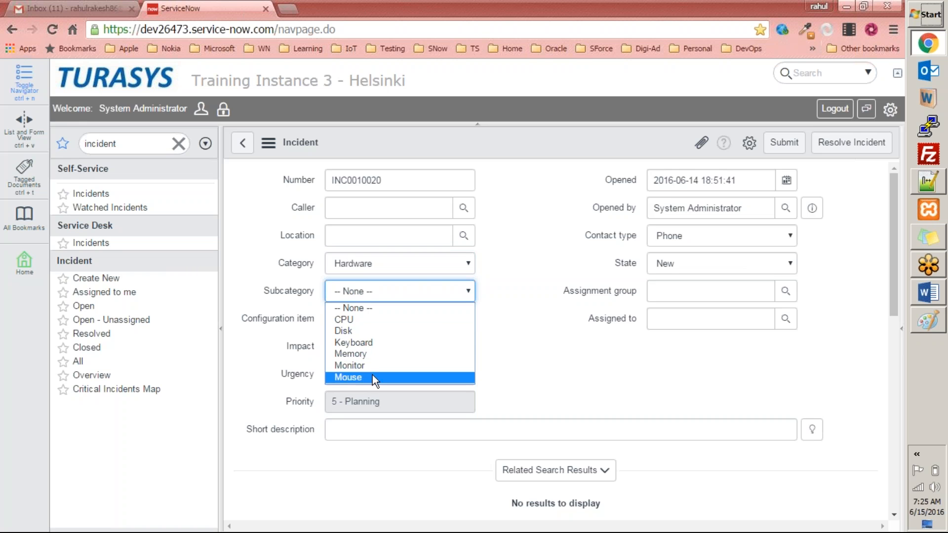
click(509, 300)
Switch Category to Network and review its Subcategory choices
click(463, 273)
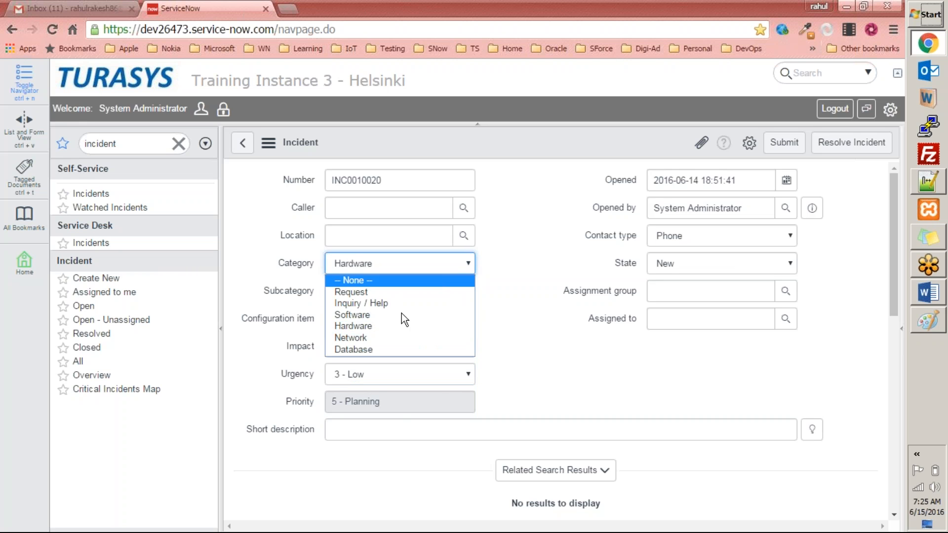
click(386, 341)
click(398, 297)
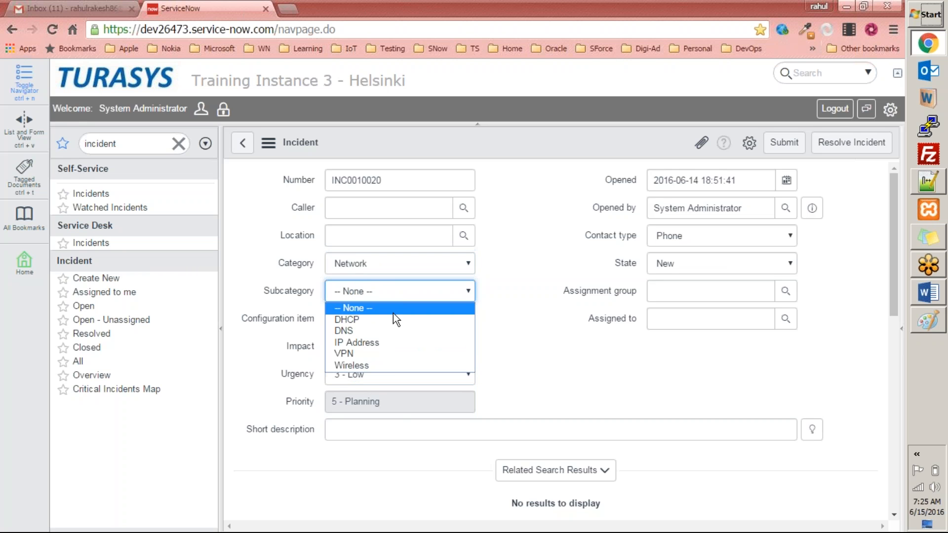
click(404, 307)
click(378, 256)
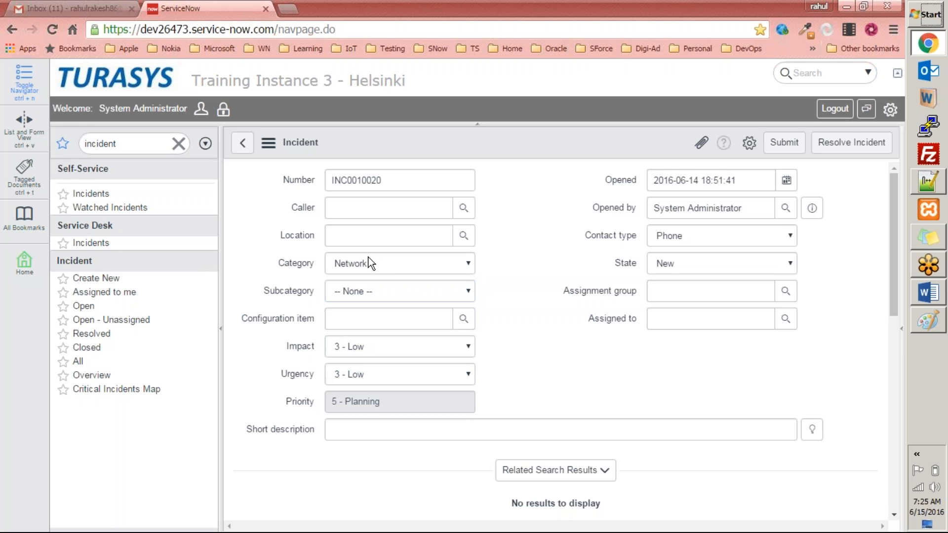
click(416, 289)
click(417, 289)
click(490, 264)
Highlight the Category and Subcategory field labels to point out the dependency
double_click(275, 259)
click(265, 289)
double_click(320, 291)
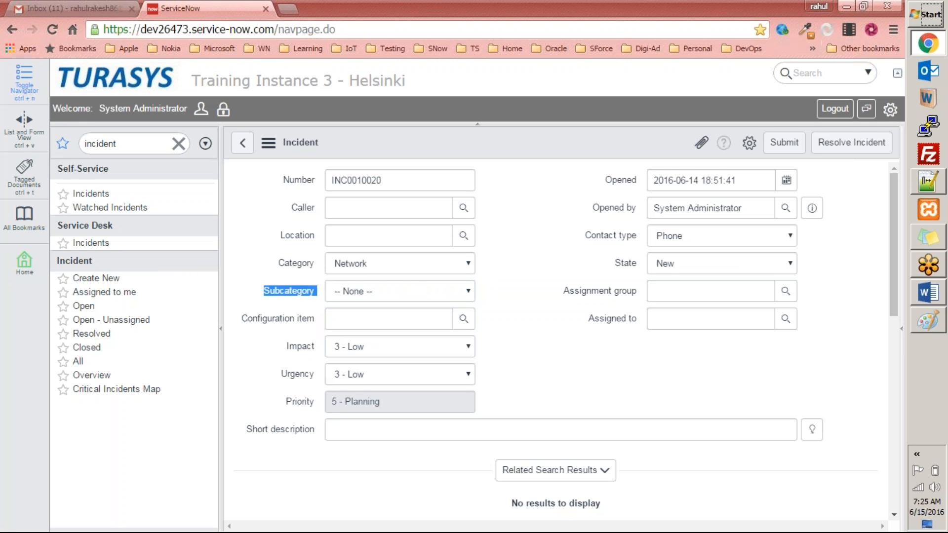
click(265, 289)
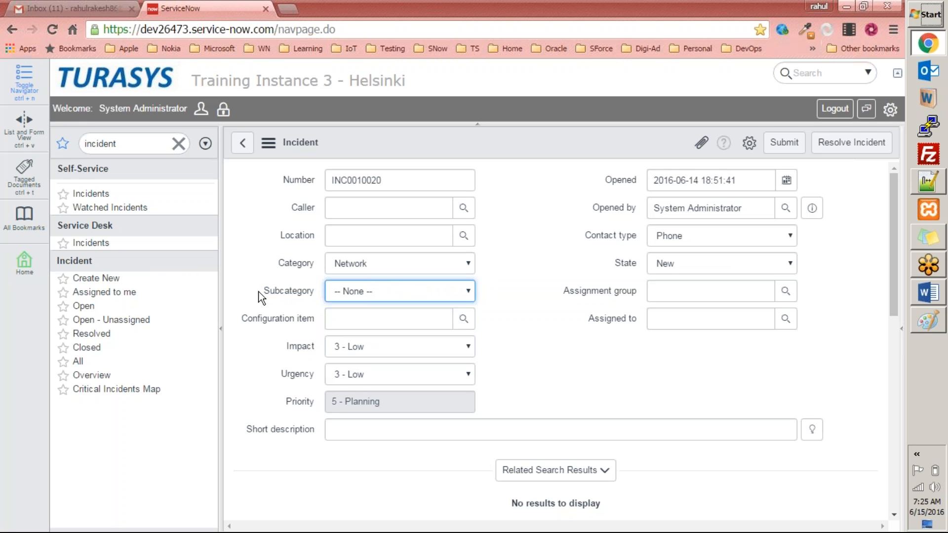
click(262, 291)
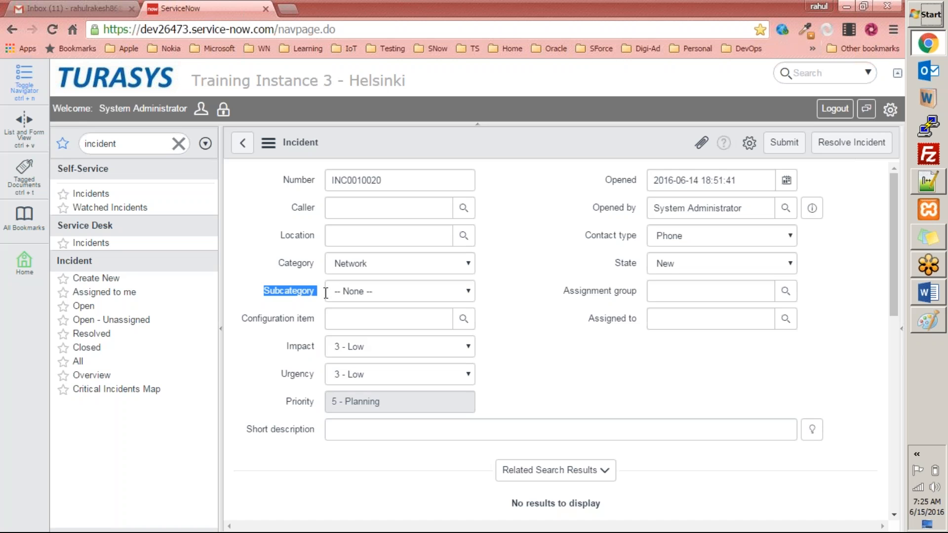
drag(278, 262, 326, 263)
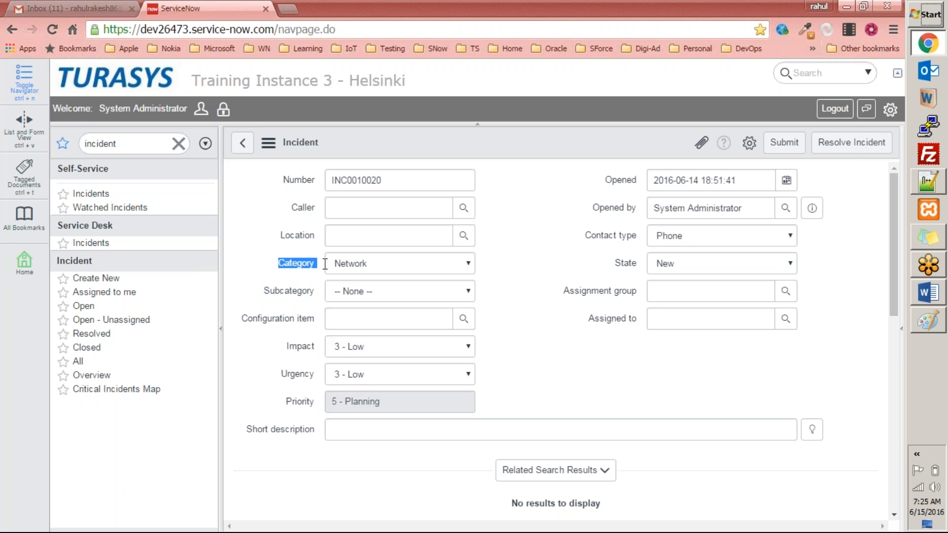
drag(265, 291, 317, 291)
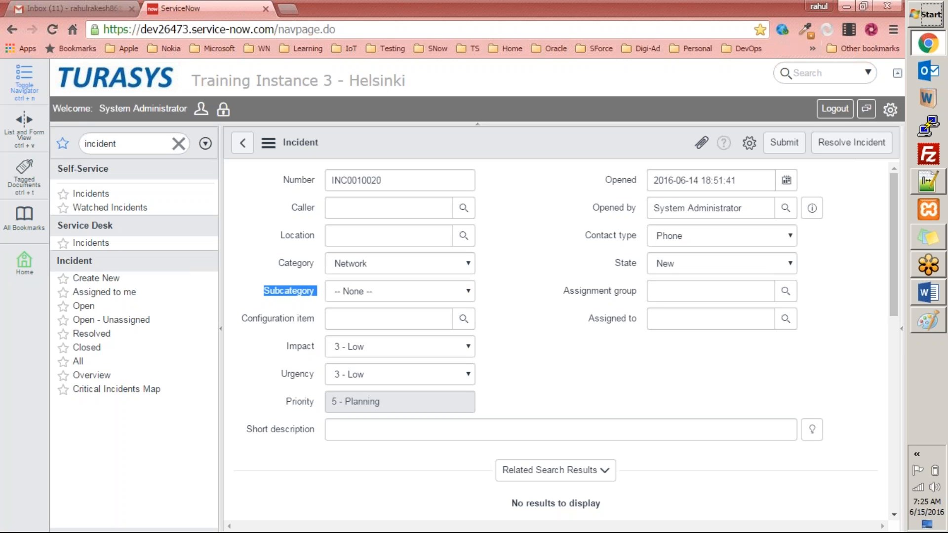
drag(279, 256, 331, 262)
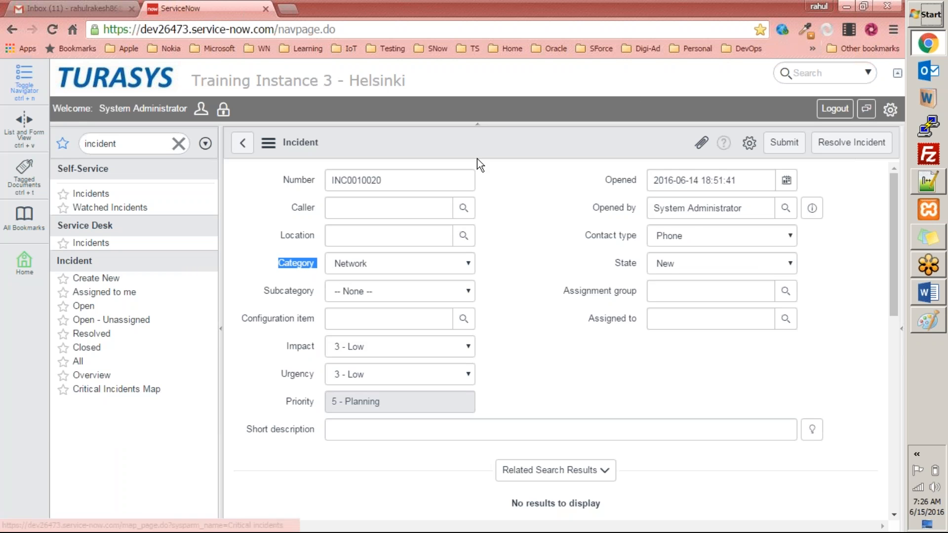
Open the Incident form in Form Design
right_click(489, 134)
mouse_move(519, 164)
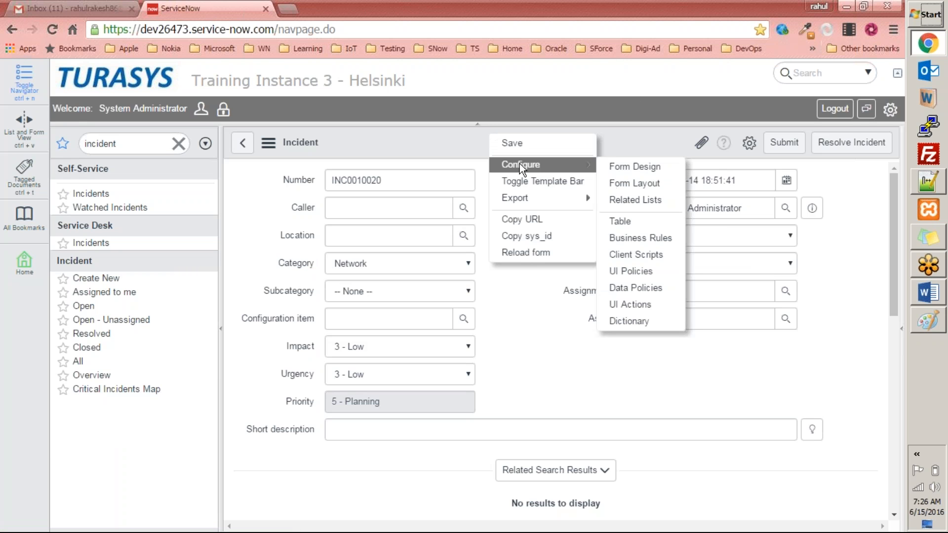
click(641, 168)
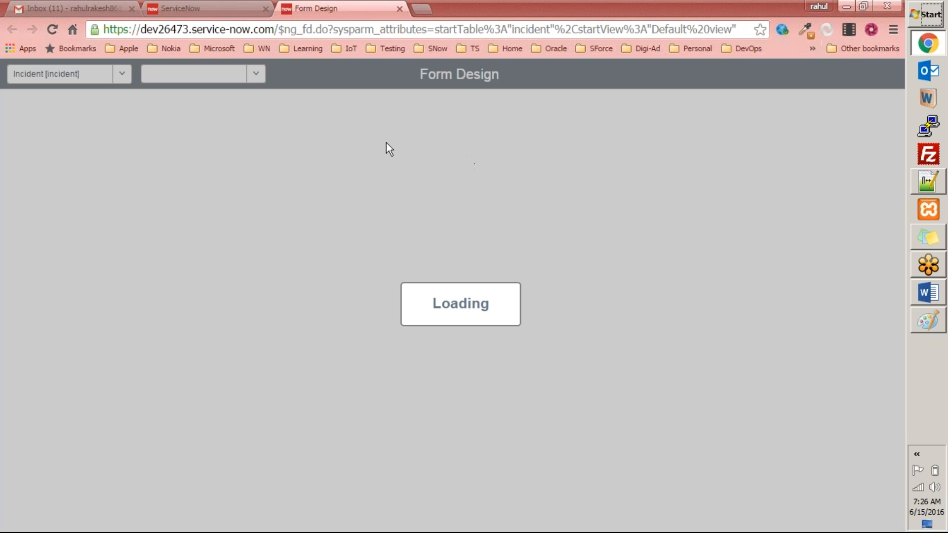
click(94, 10)
click(315, 8)
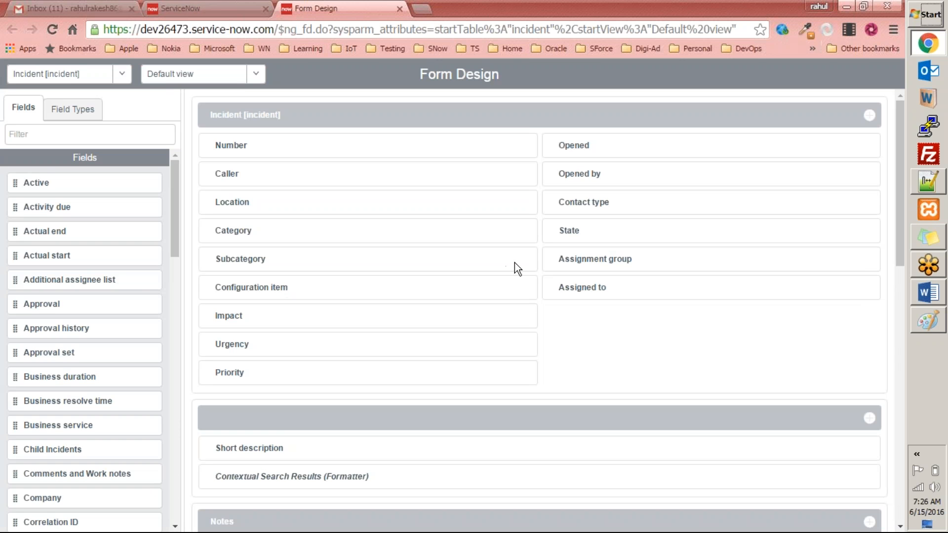
Open the settings panel and review the Incident layout in Form Design
click(202, 7)
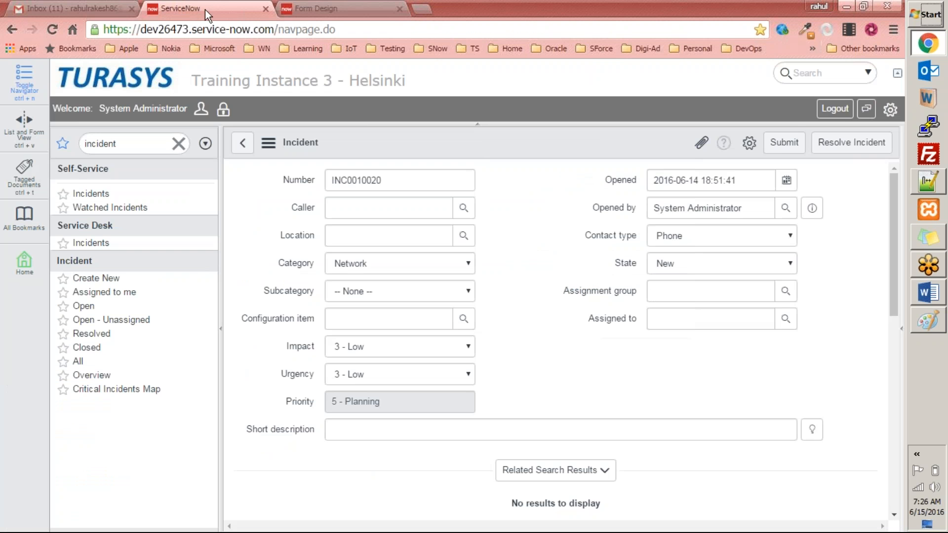
click(890, 110)
scroll(884, 216, down, 1)
drag(885, 215, 888, 266)
click(306, 9)
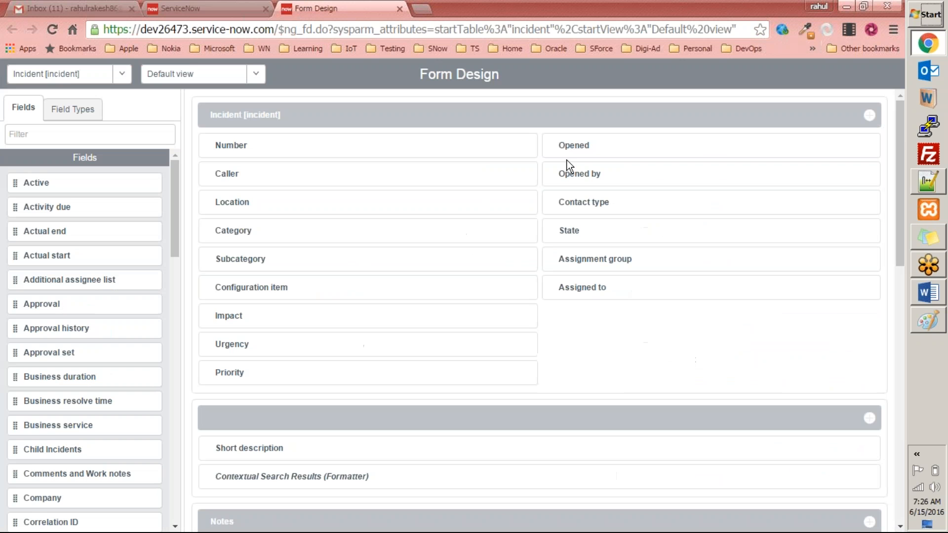
scroll(395, 271, down, 8)
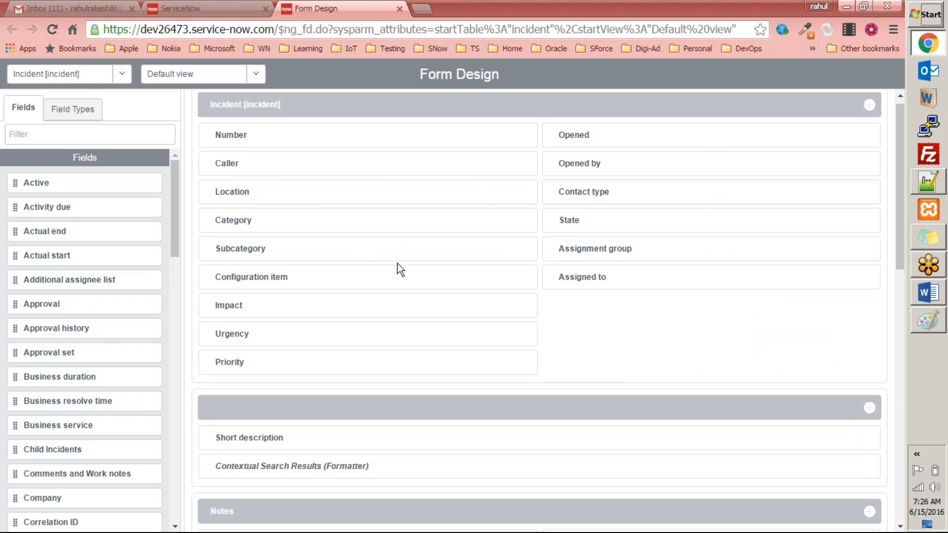
scroll(391, 277, up, 8)
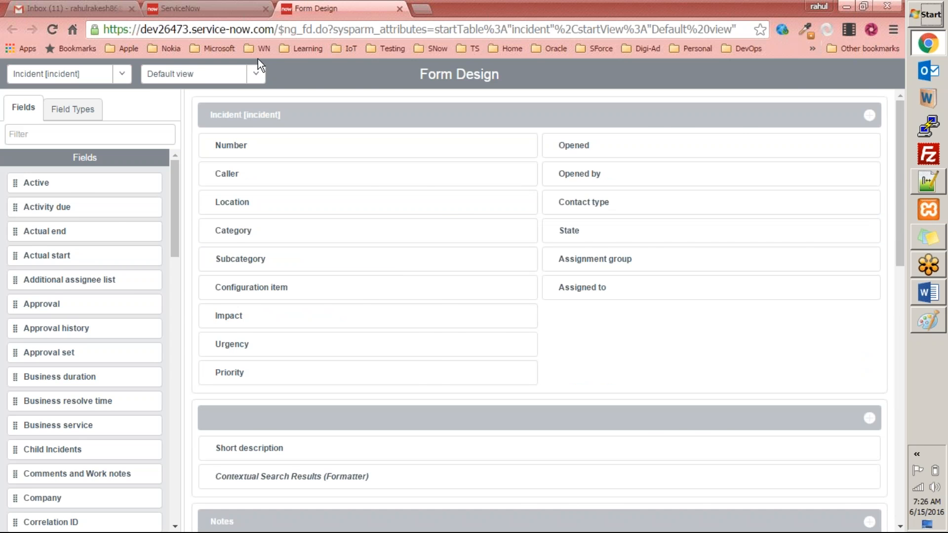
Set the current Application to Global in the settings panel and leave the Incident form
click(232, 10)
drag(884, 241, 888, 154)
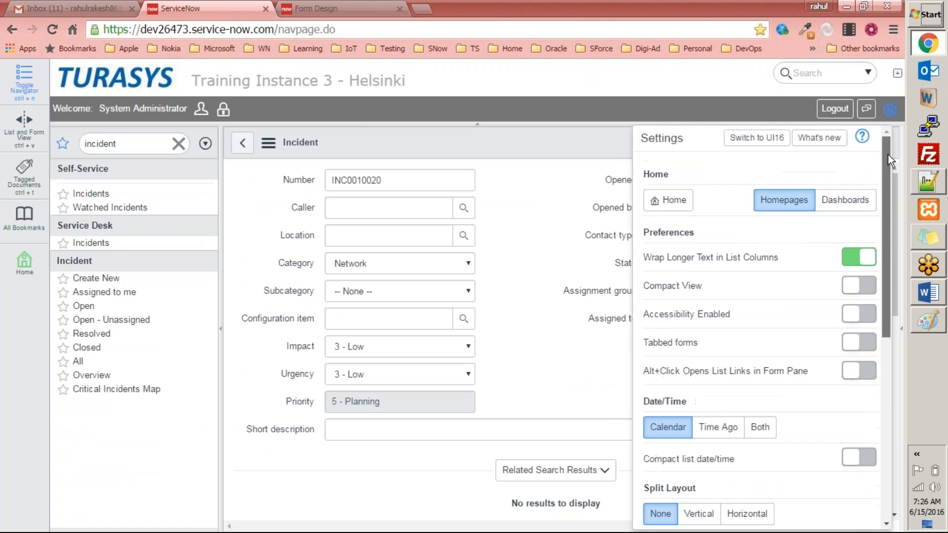
drag(890, 237, 883, 404)
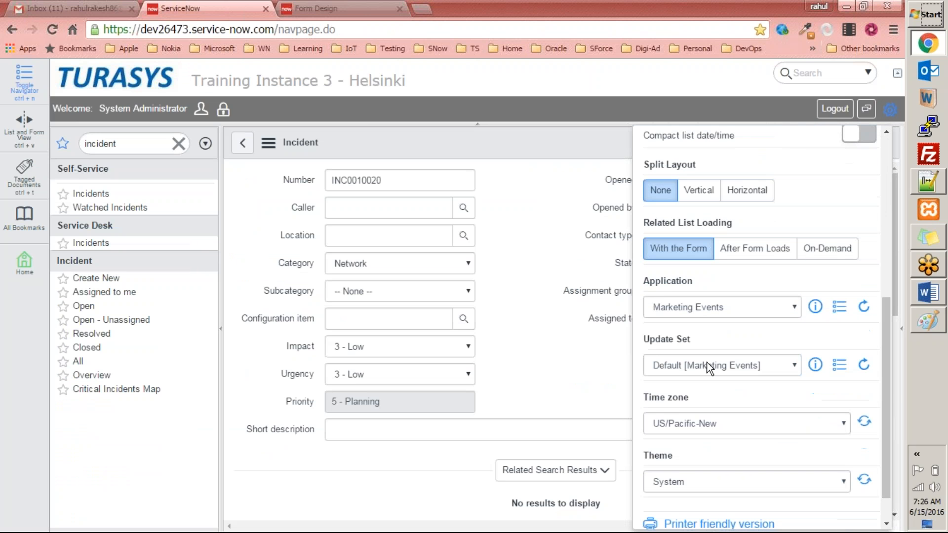
click(717, 314)
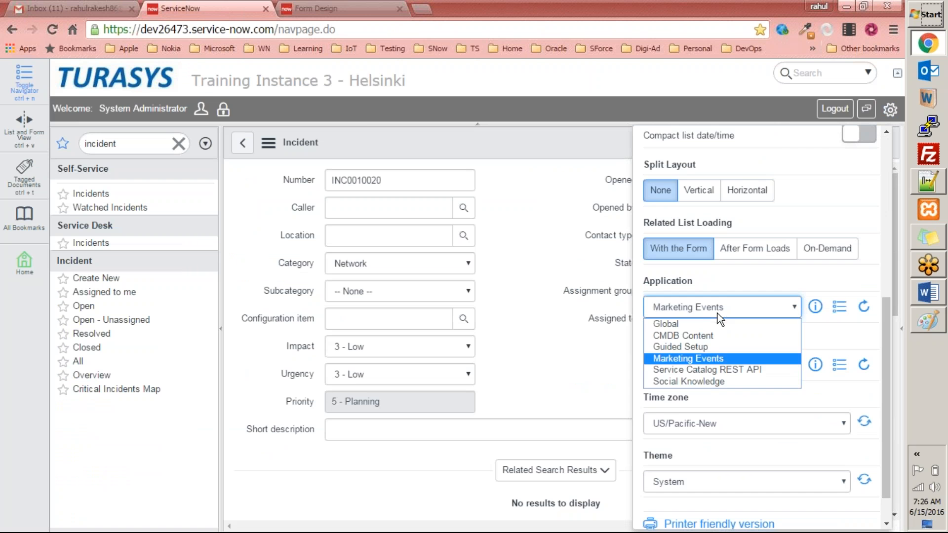
click(683, 324)
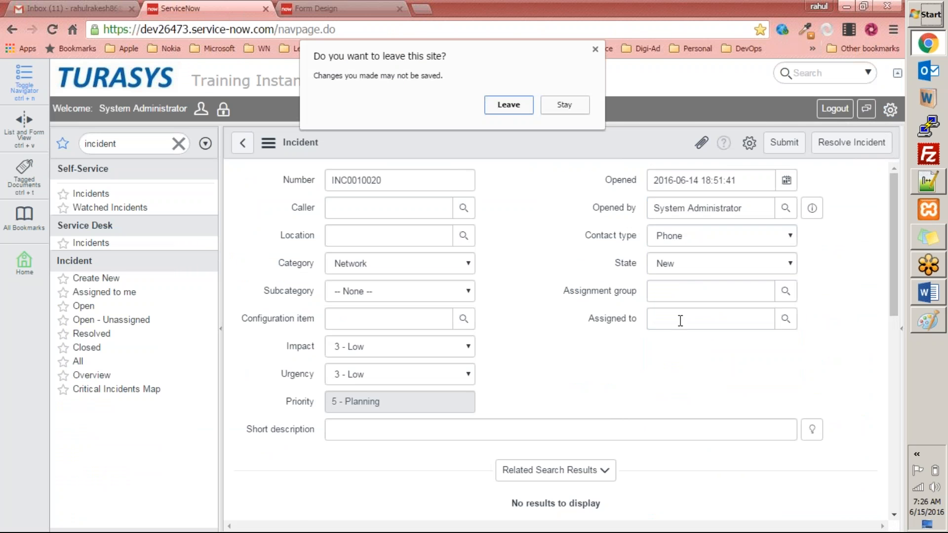
click(516, 110)
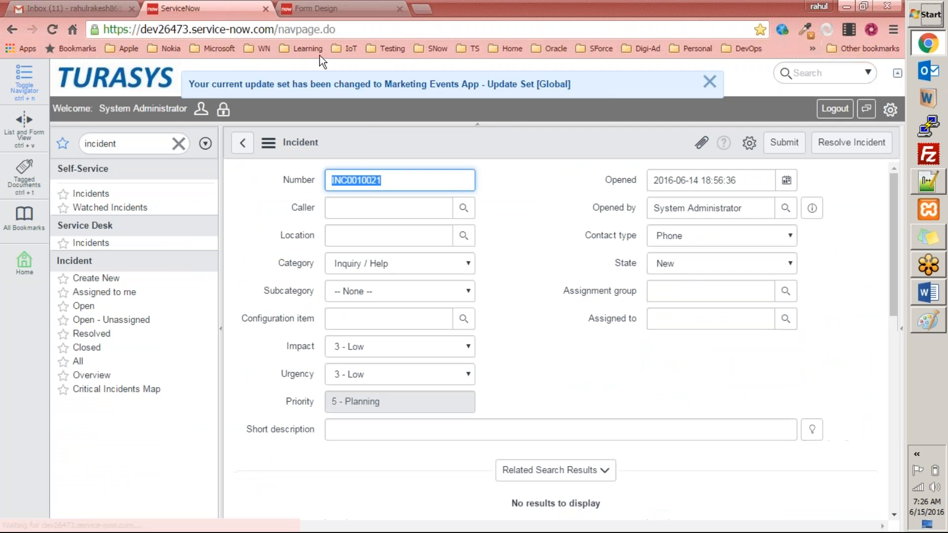
Reload the Form Design page
click(306, 13)
right_click(370, 78)
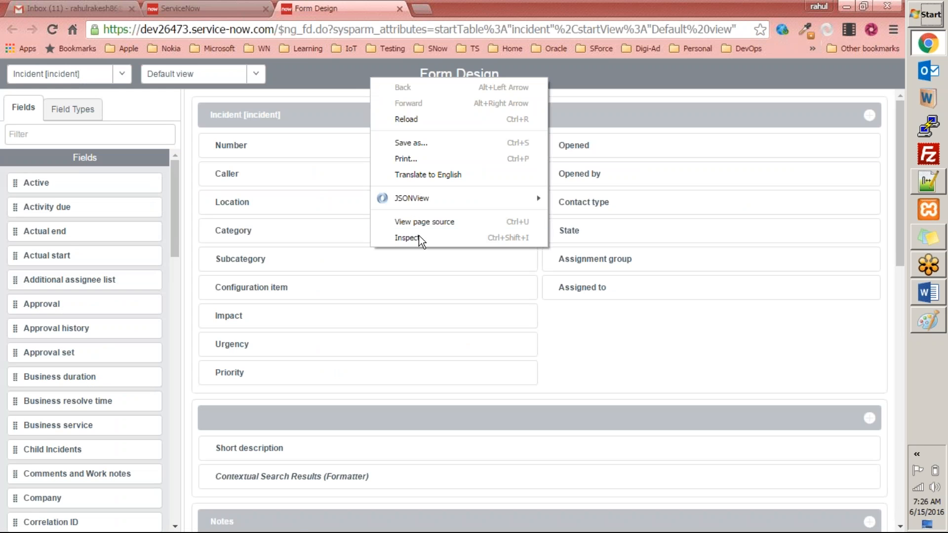
click(420, 121)
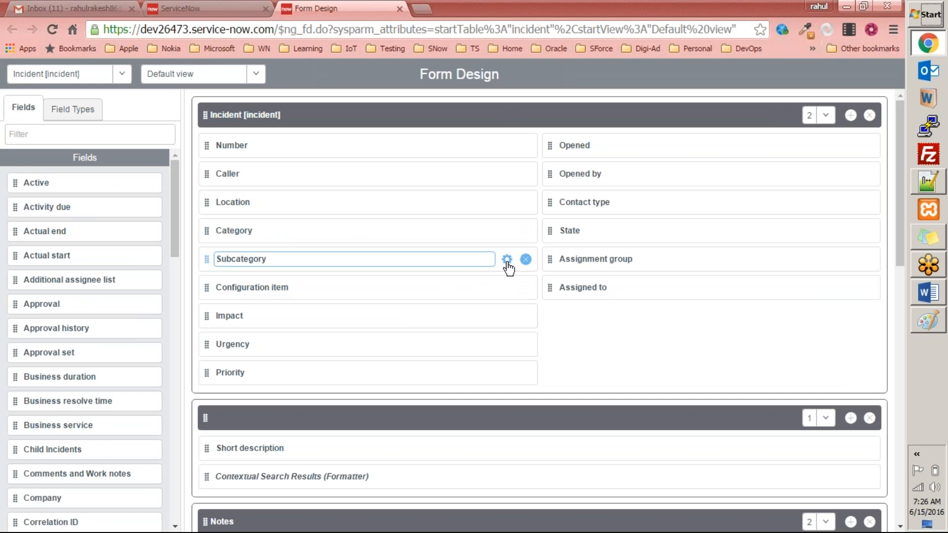
Open the Subcategory field's properties and examine its Dependent setting
click(507, 260)
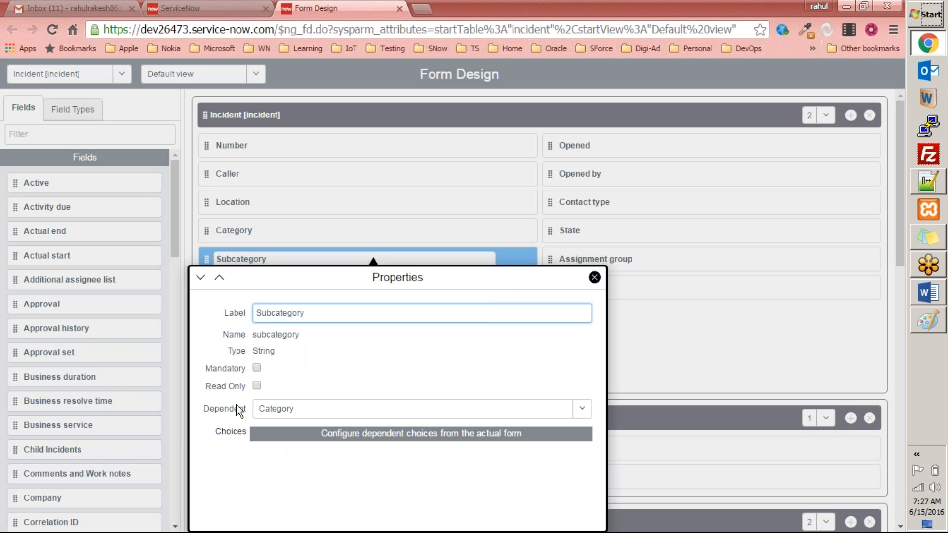
click(209, 409)
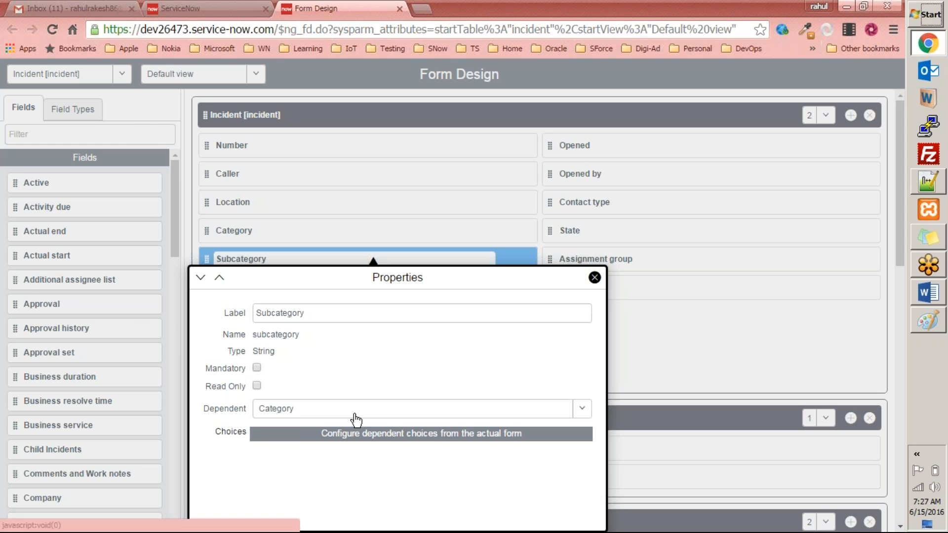
click(584, 417)
click(177, 379)
click(225, 384)
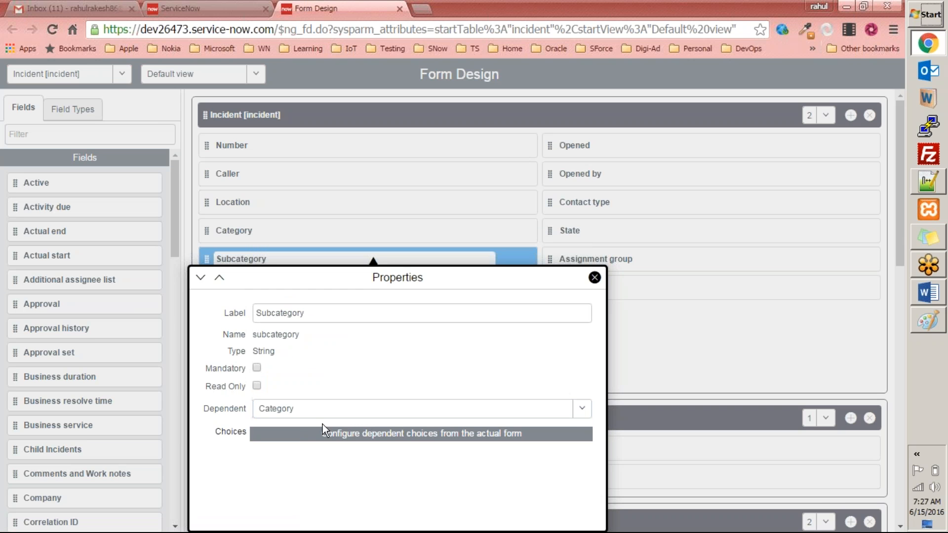
Reopen the Subcategory field's properties to examine its dependent choices option, then close them
drag(310, 314, 255, 314)
key(Escape)
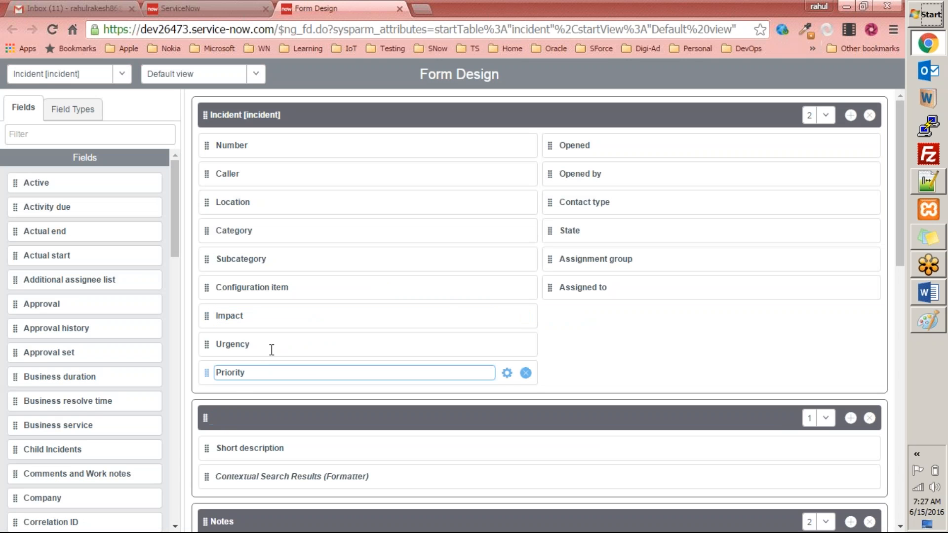
click(507, 260)
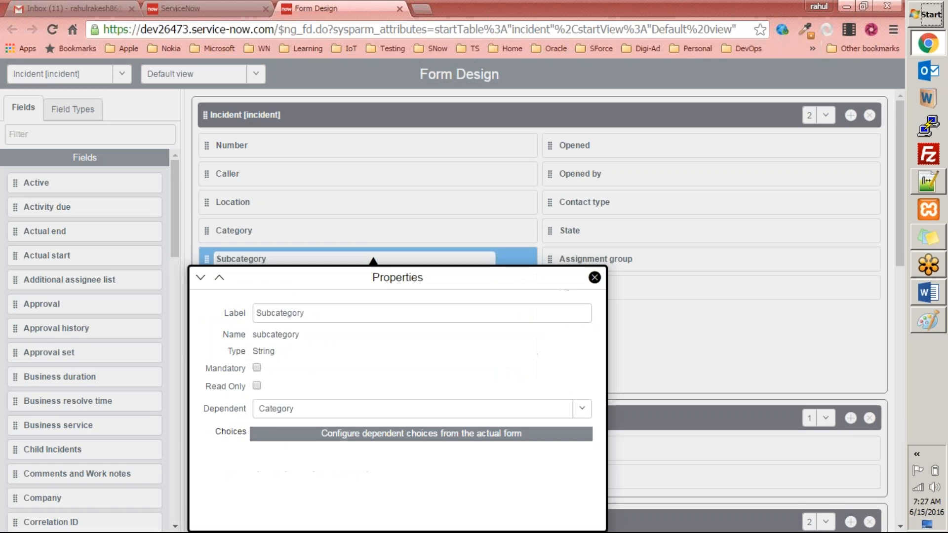
click(353, 440)
click(595, 278)
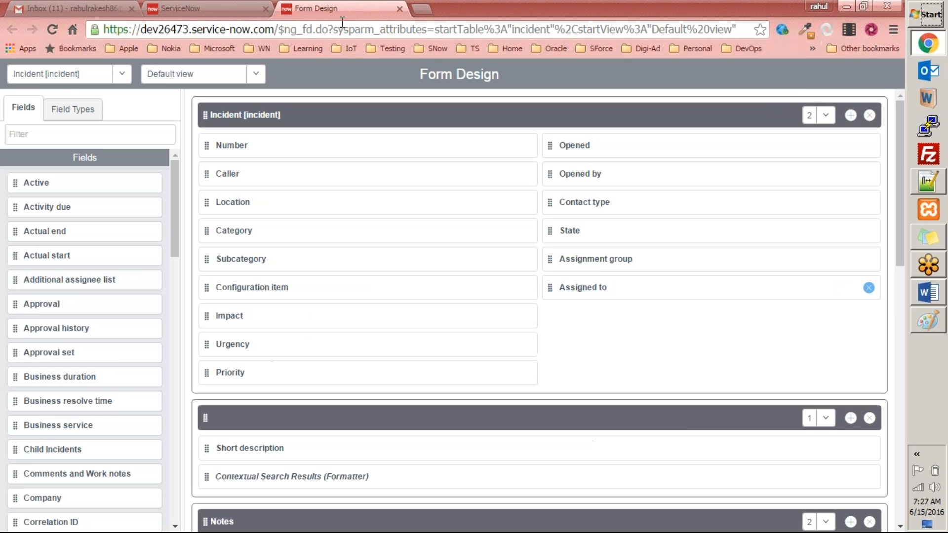
Close the Form Design tab and return to the incident form
drag(316, 11, 266, 163)
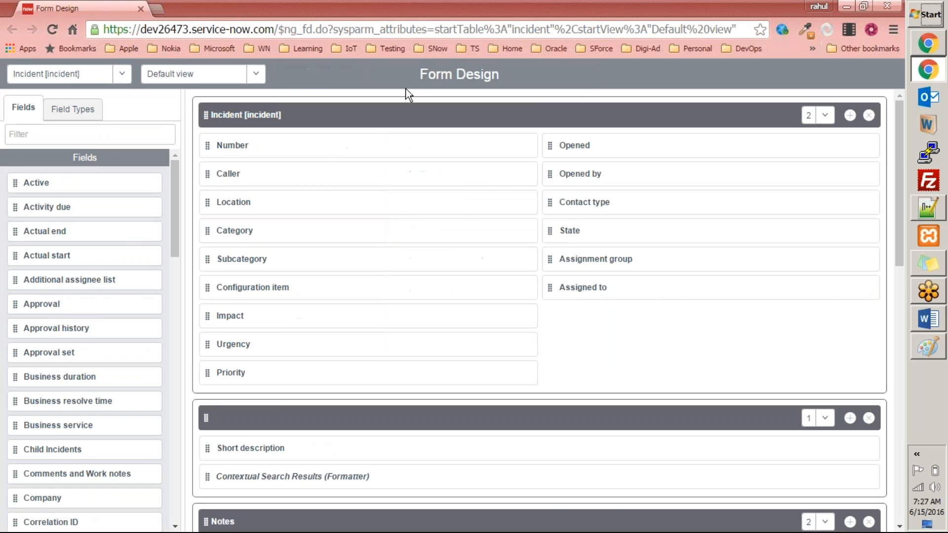
click(411, 177)
key(ctrl+w)
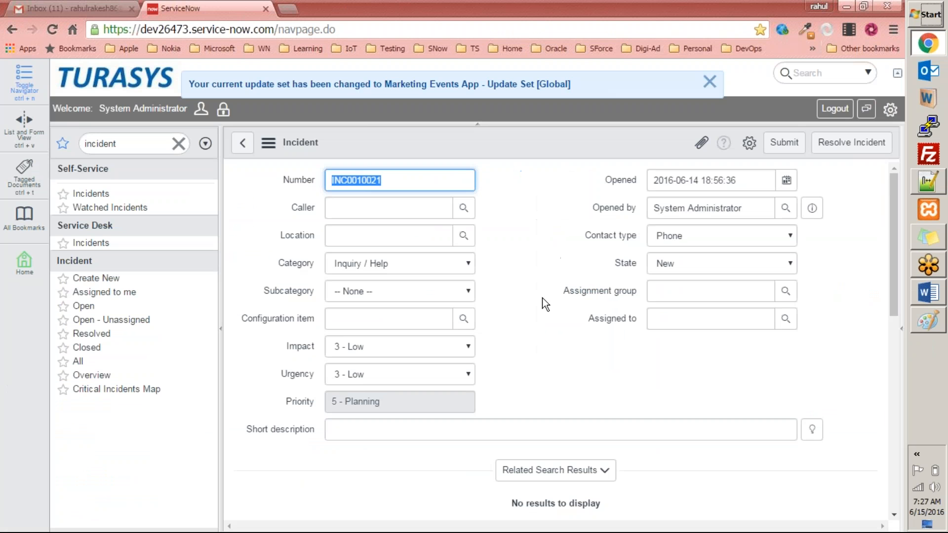
Check the Subcategory options offered for the Inquiry / Help category on the incident form
right_click(293, 291)
click(540, 283)
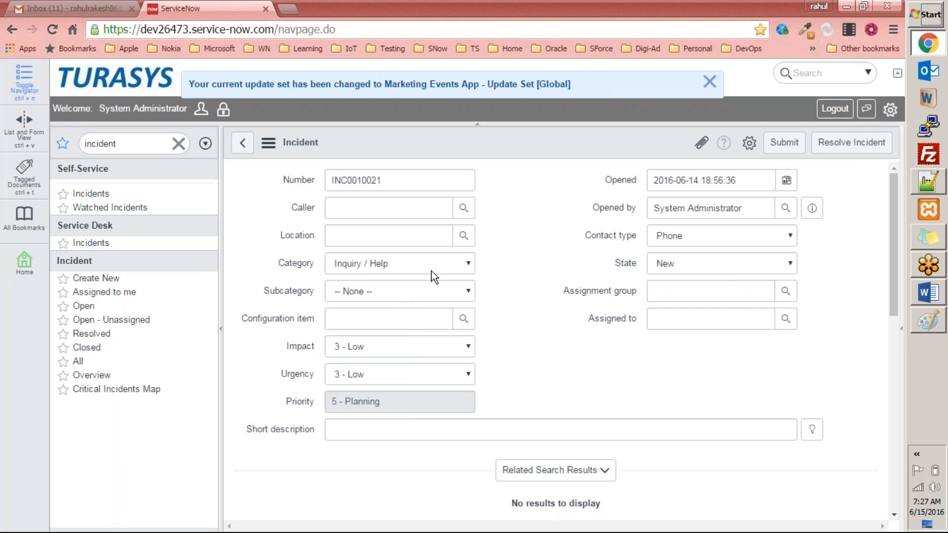
click(388, 290)
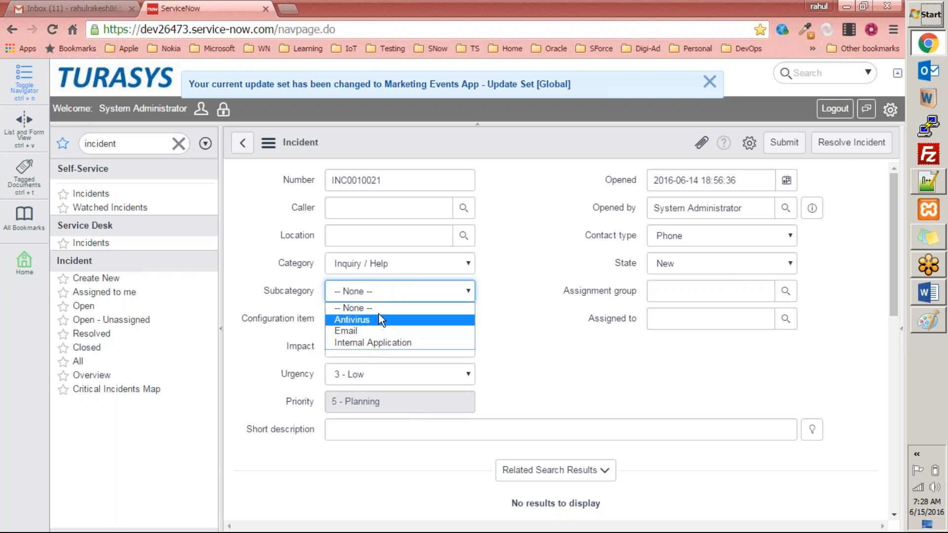
click(305, 295)
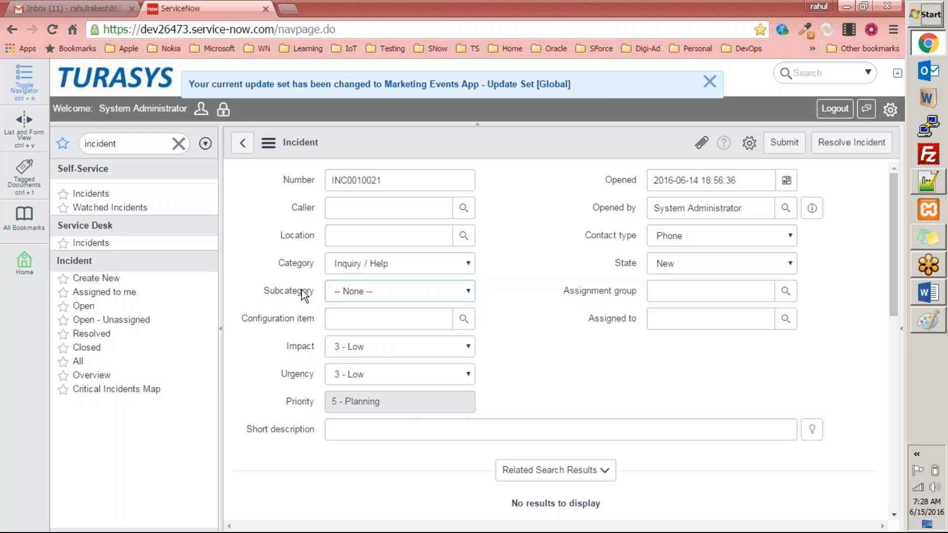
Open the Subcategory field's Configure Choices view, then go back and start a new incident
right_click(290, 292)
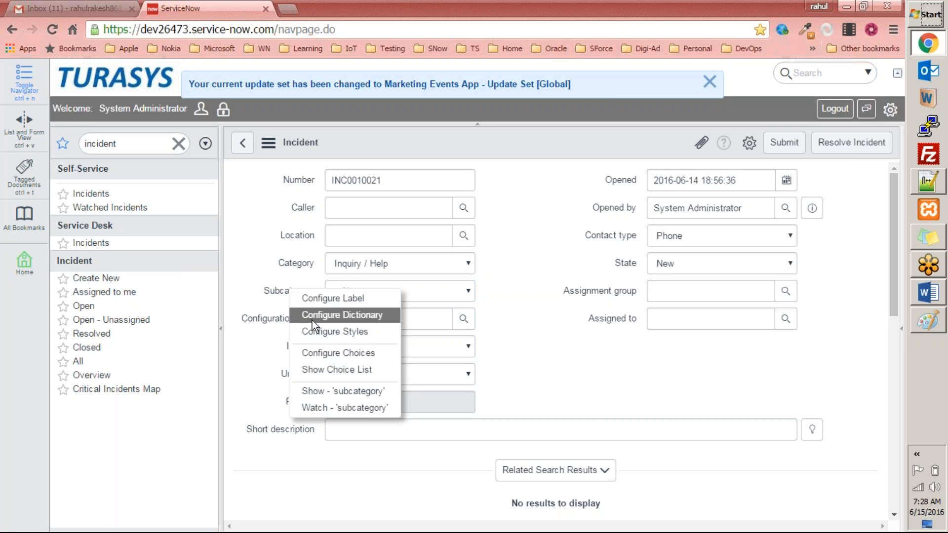
click(336, 353)
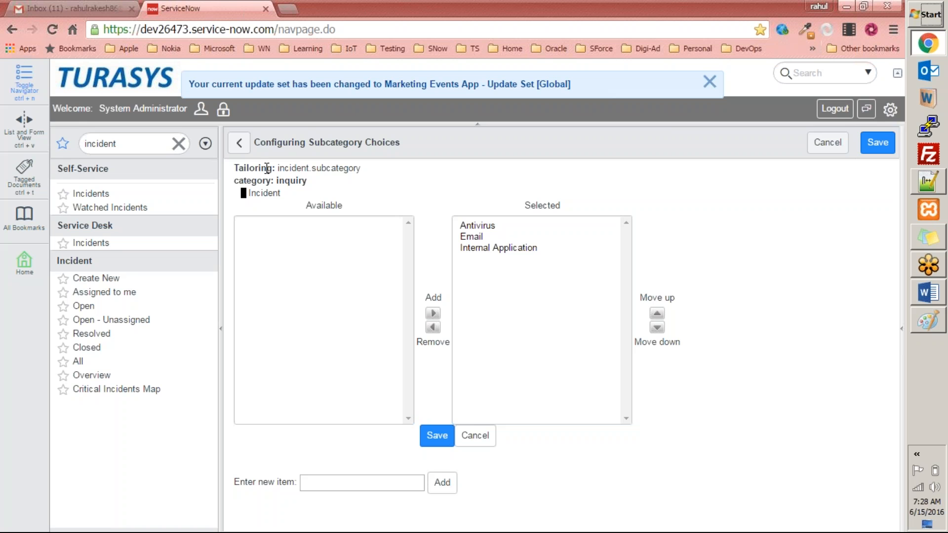
click(239, 142)
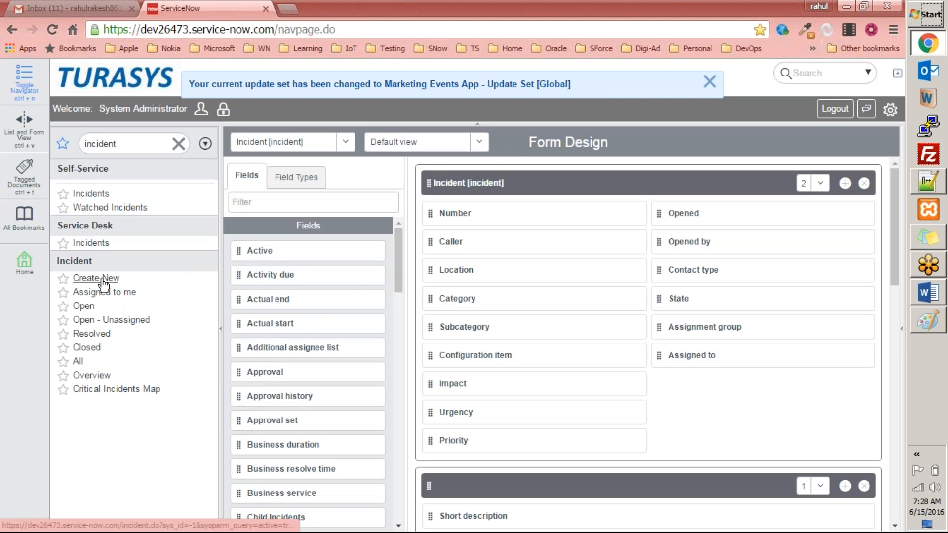
click(101, 278)
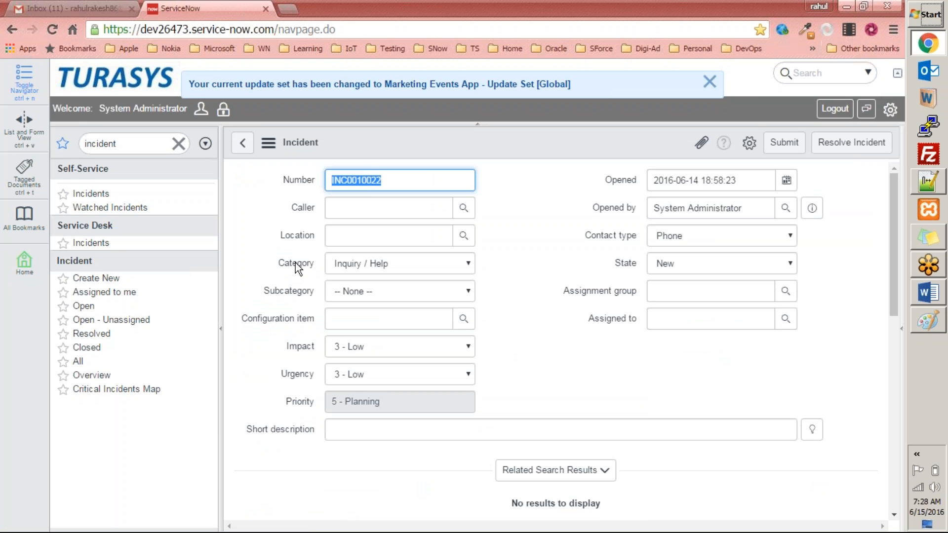
Open the Subcategory dictionary entry and scroll to its list of choices
drag(293, 262, 302, 261)
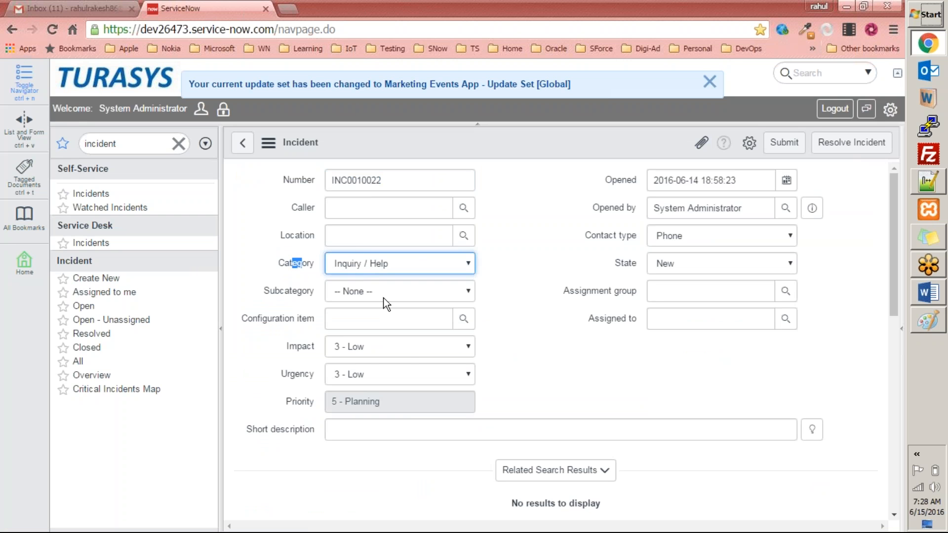
right_click(293, 289)
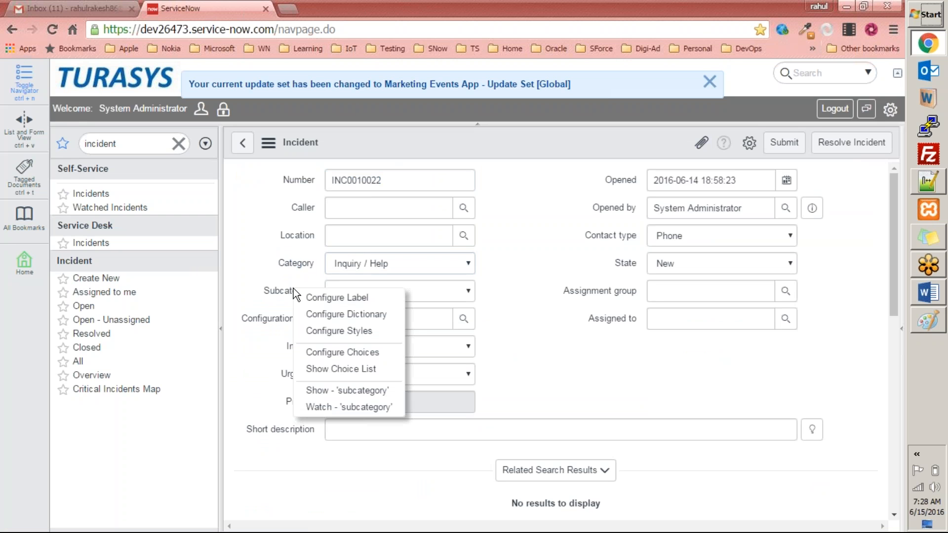
click(342, 313)
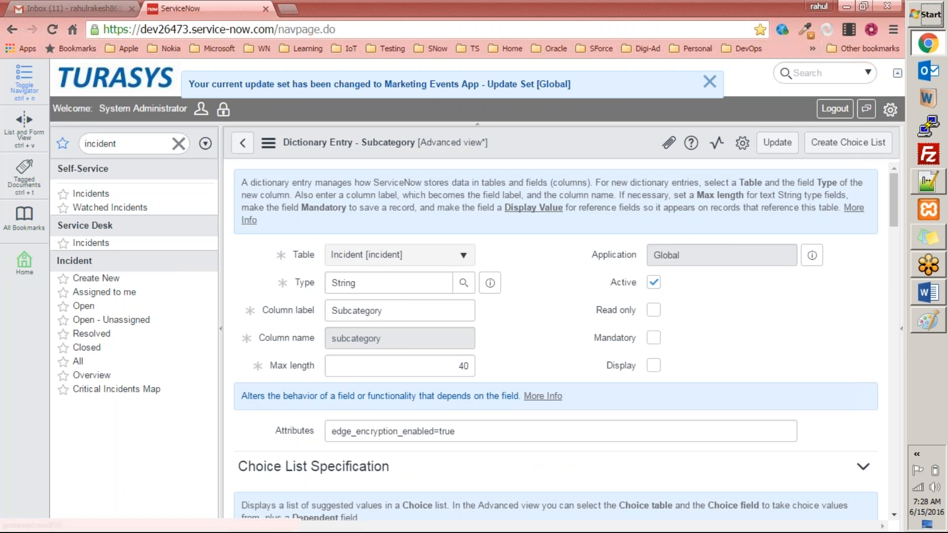
scroll(489, 365, down, 4)
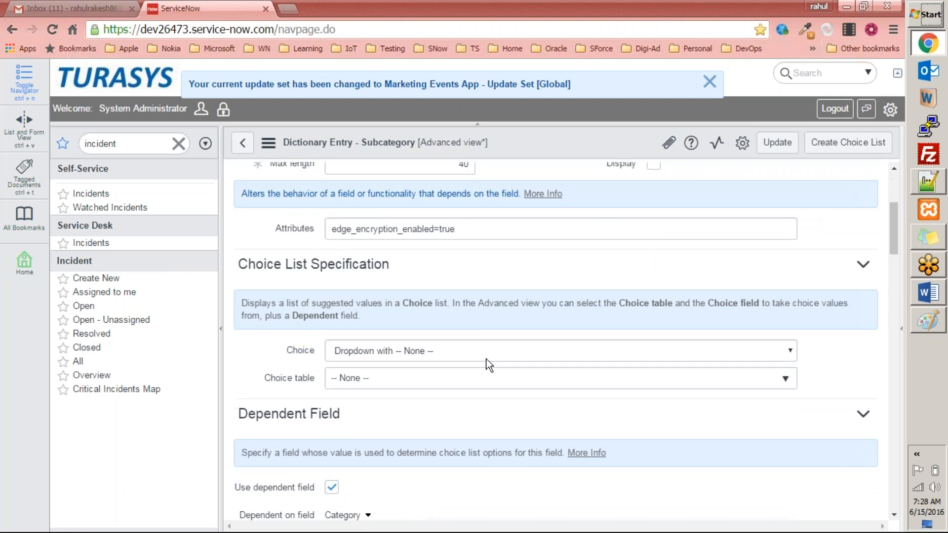
scroll(489, 365, down, 12)
scroll(381, 430, down, 4)
scroll(383, 428, down, 8)
scroll(385, 422, up, 8)
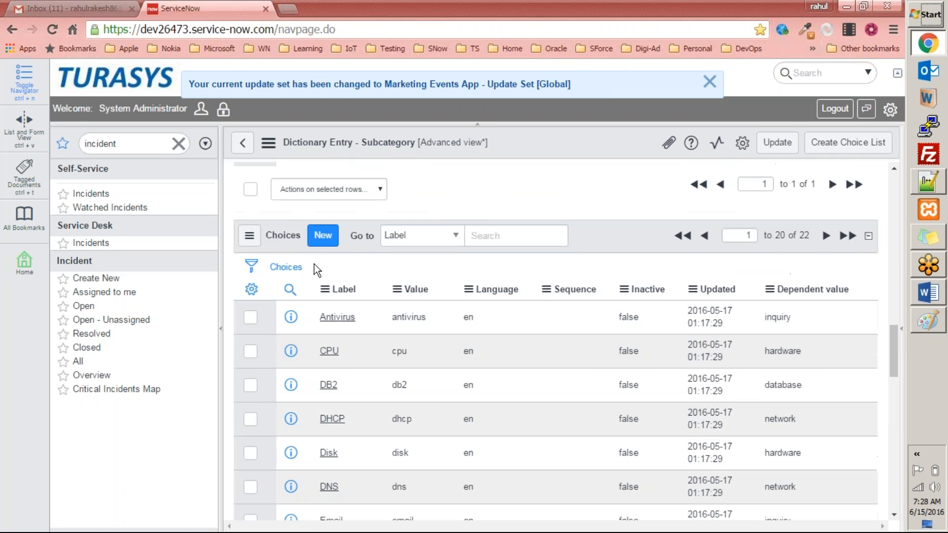
Create a new Subcategory choice with label Other Inquiries and value 13
click(323, 237)
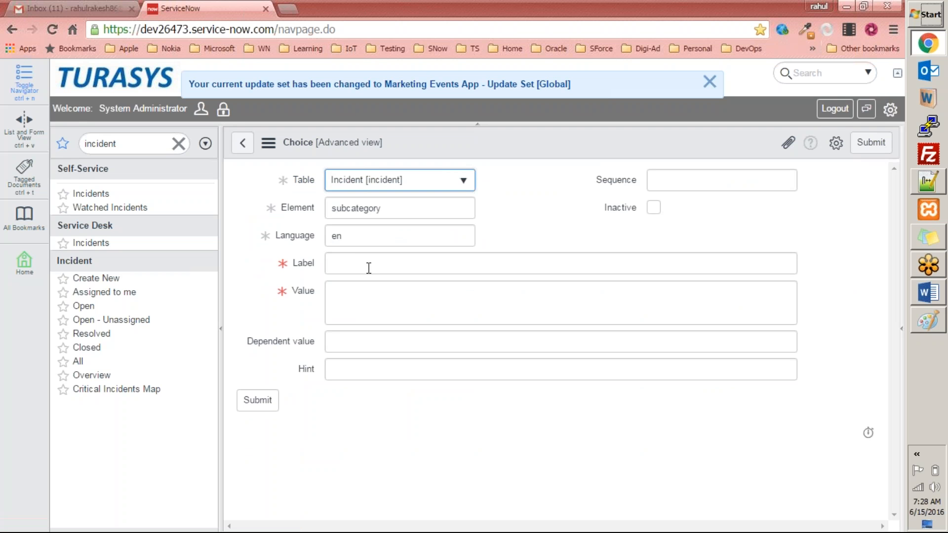
click(368, 268)
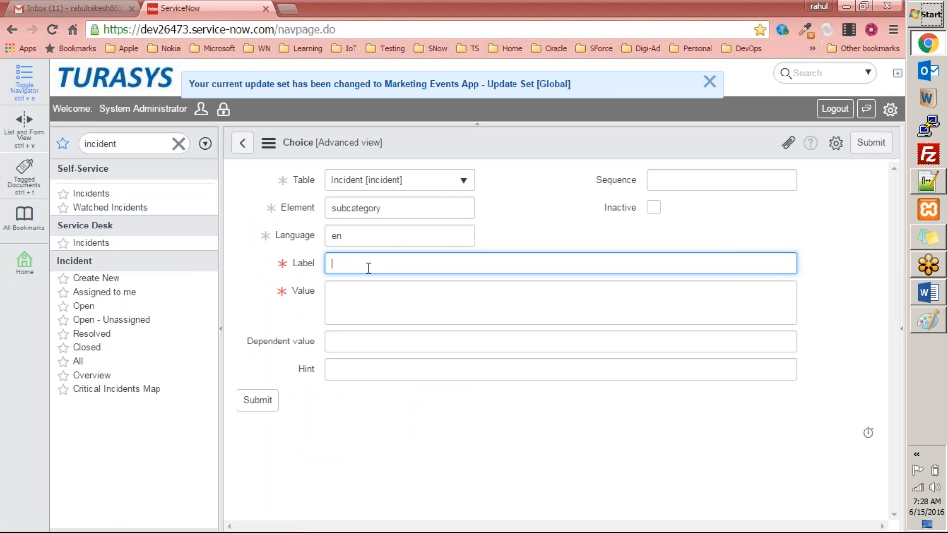
text(O)
text(ther )
text(Enq)
key(BackSpace)
key(BackSpace)
key(BackSpace)
text(Inquiries)
key(ctrl+a)
click(387, 301)
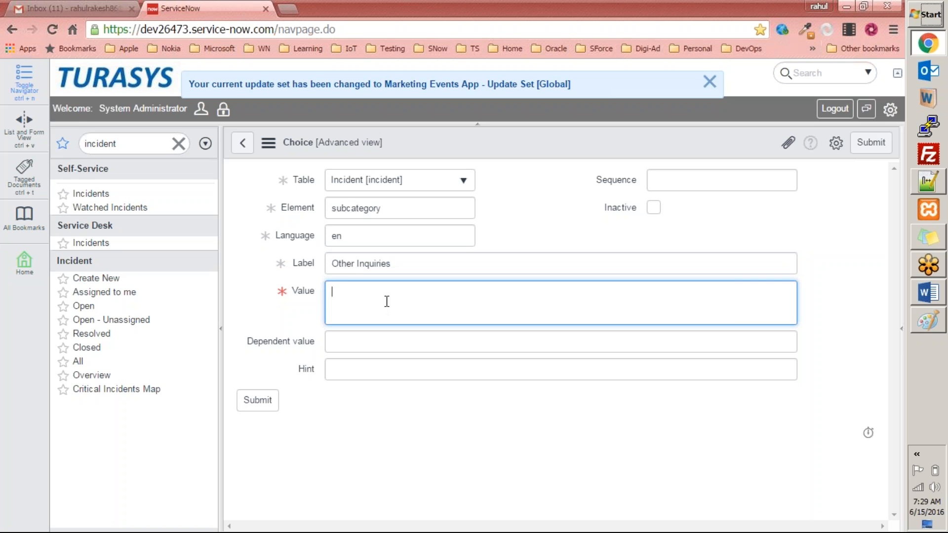
text(13)
click(254, 401)
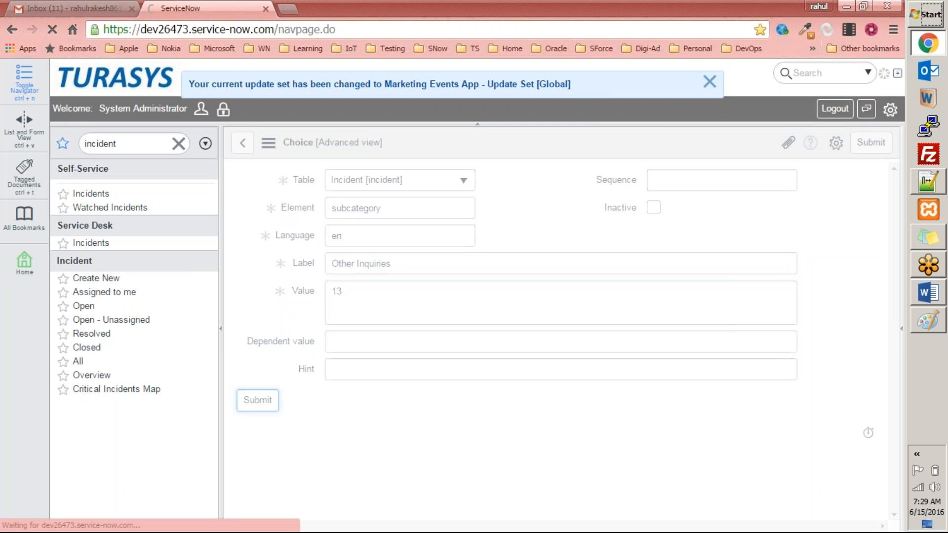
Try to change the Other Inquiries choice's value to other inquiries
scroll(494, 415, down, 10)
scroll(514, 418, down, 15)
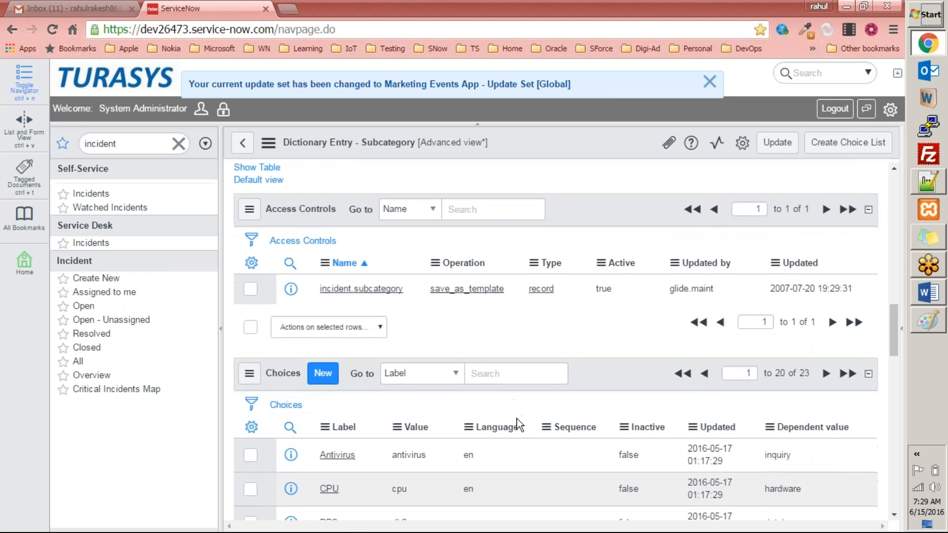
scroll(515, 419, up, 2)
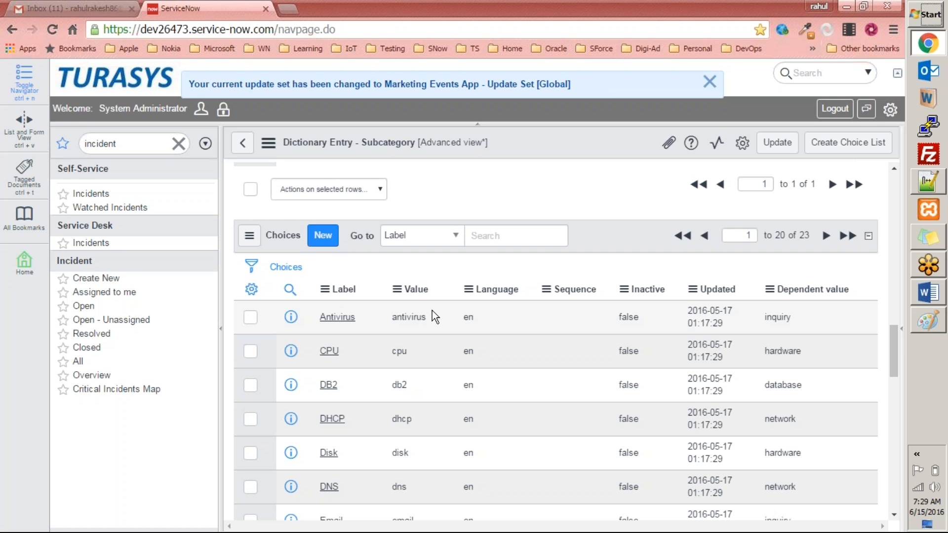
scroll(416, 422, down, 12)
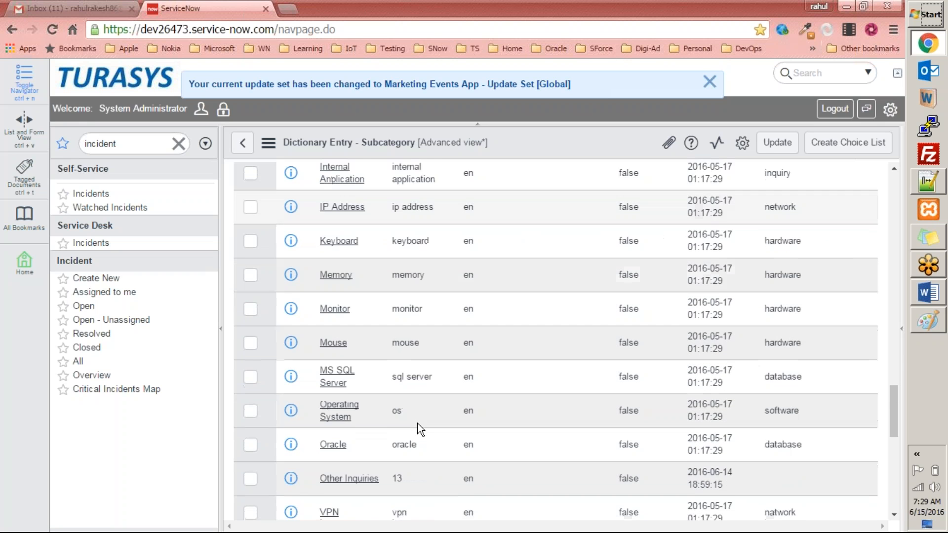
double_click(408, 273)
text(other inquiries)
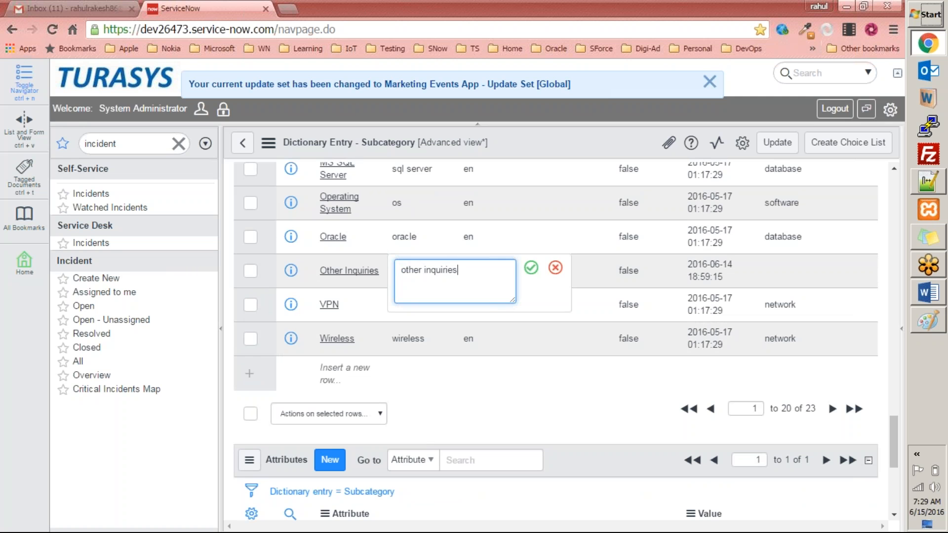
click(555, 267)
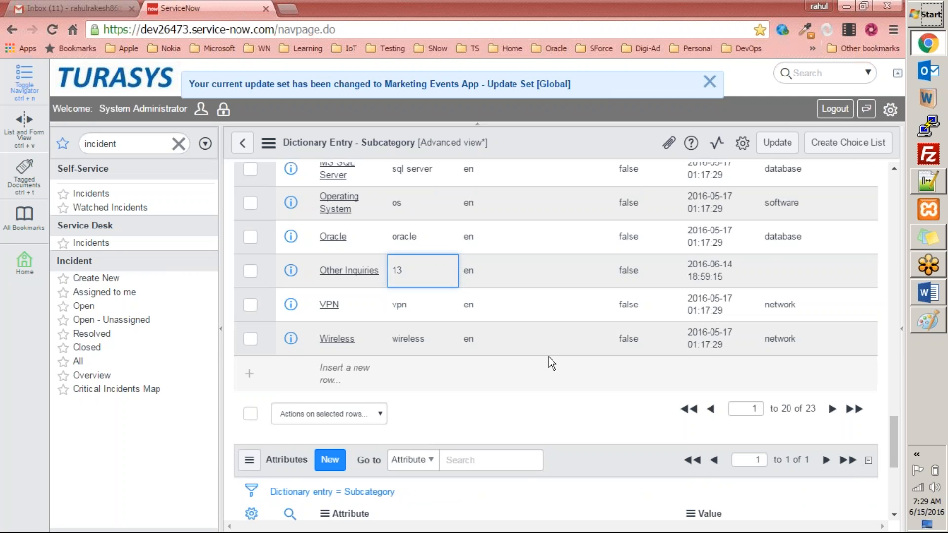
Review the Dependent value column of the existing Subcategory choices against the Other Inquiries row
scroll(549, 357, up, 15)
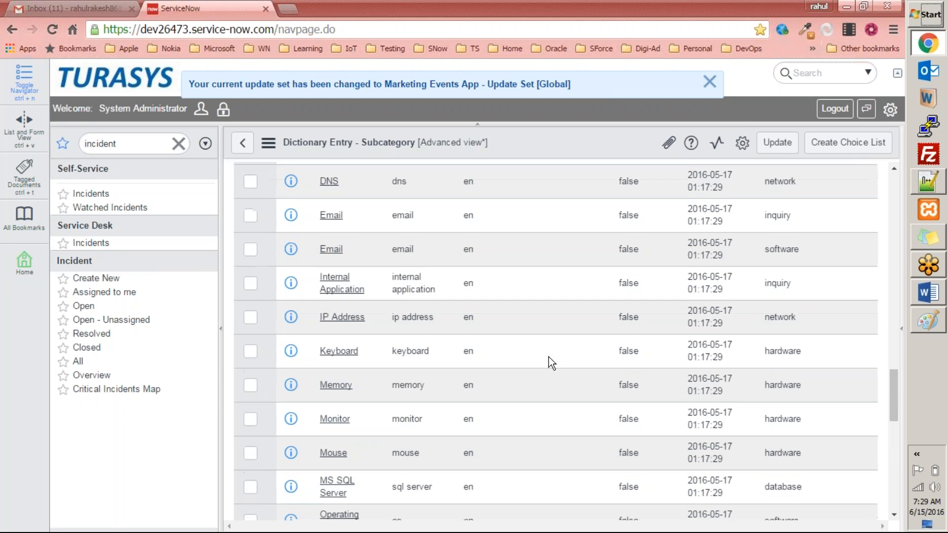
scroll(549, 363, down, 3)
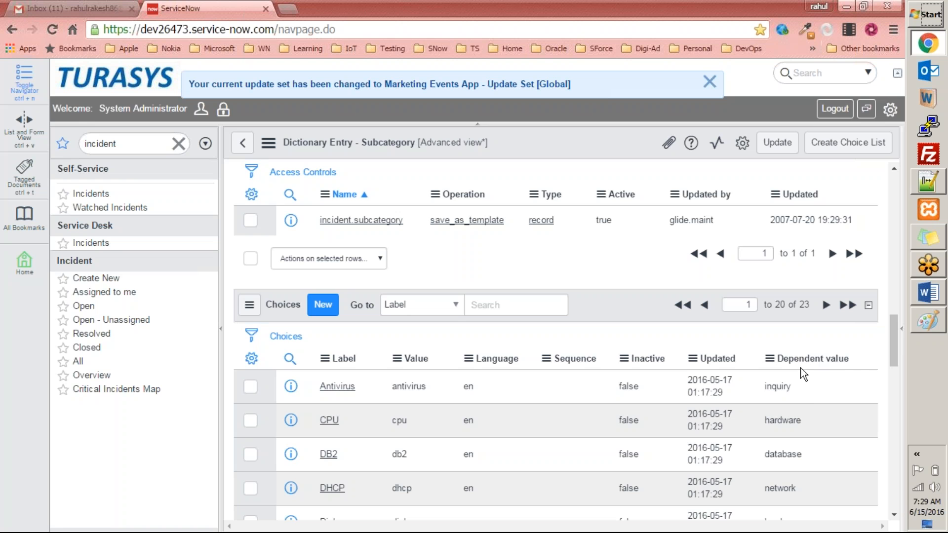
drag(799, 393, 761, 391)
double_click(763, 389)
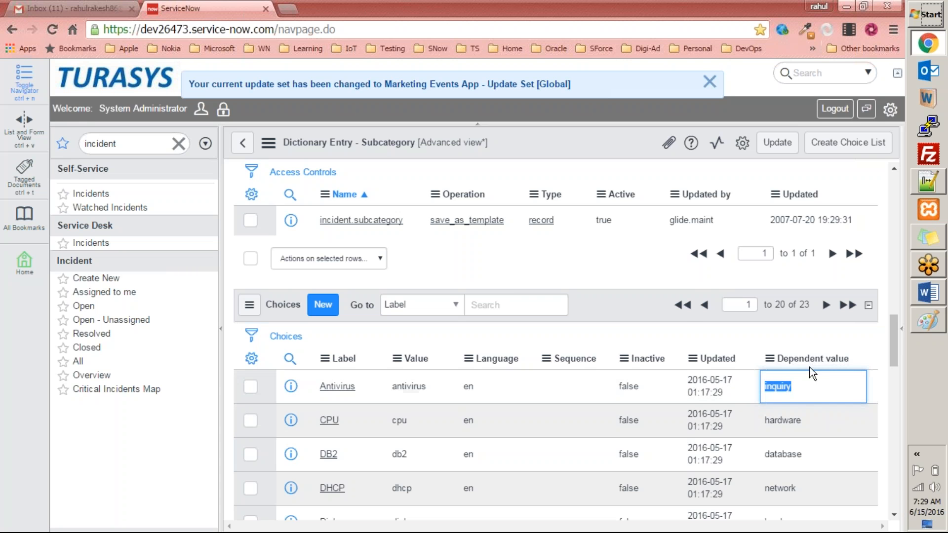
scroll(661, 513, down, 9)
scroll(370, 453, down, 3)
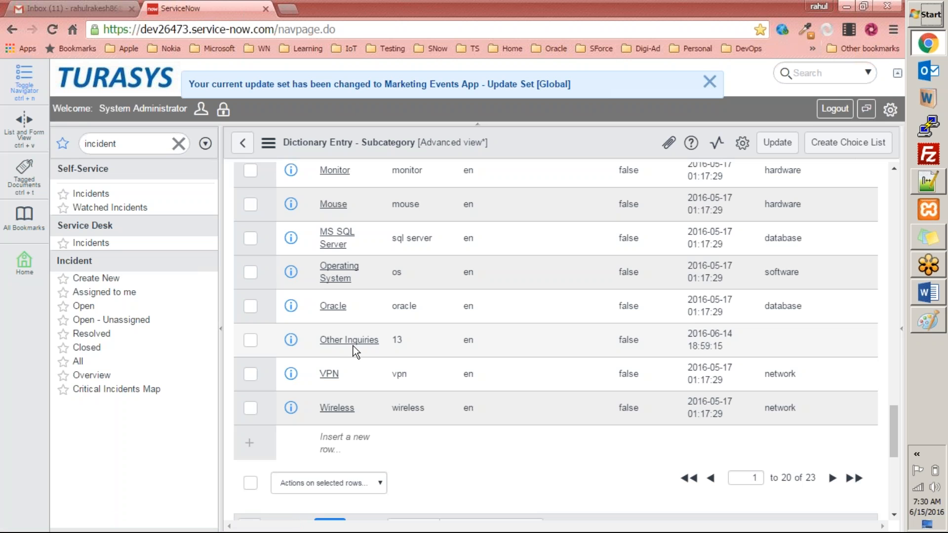
scroll(679, 386, up, 15)
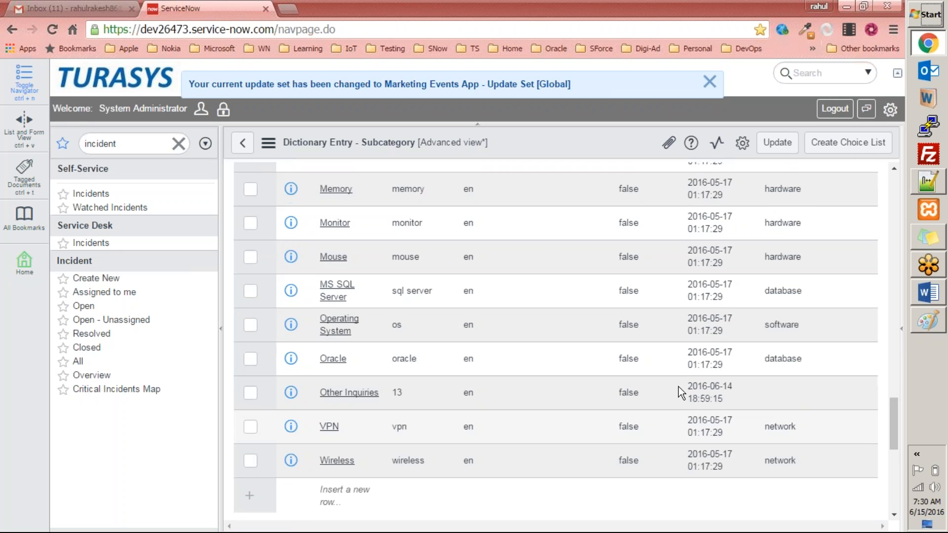
scroll(373, 521, down, 8)
scroll(372, 520, up, 5)
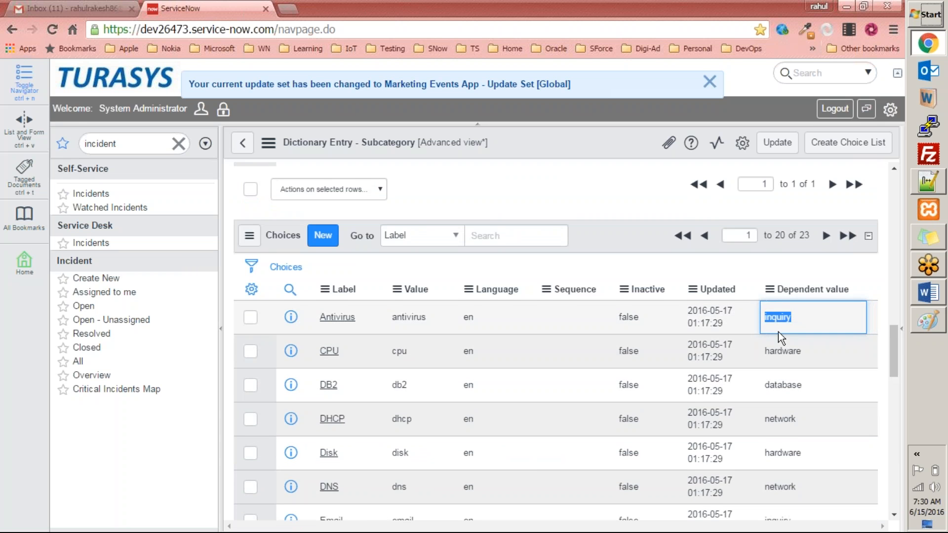
scroll(799, 330, down, 3)
scroll(807, 359, down, 5)
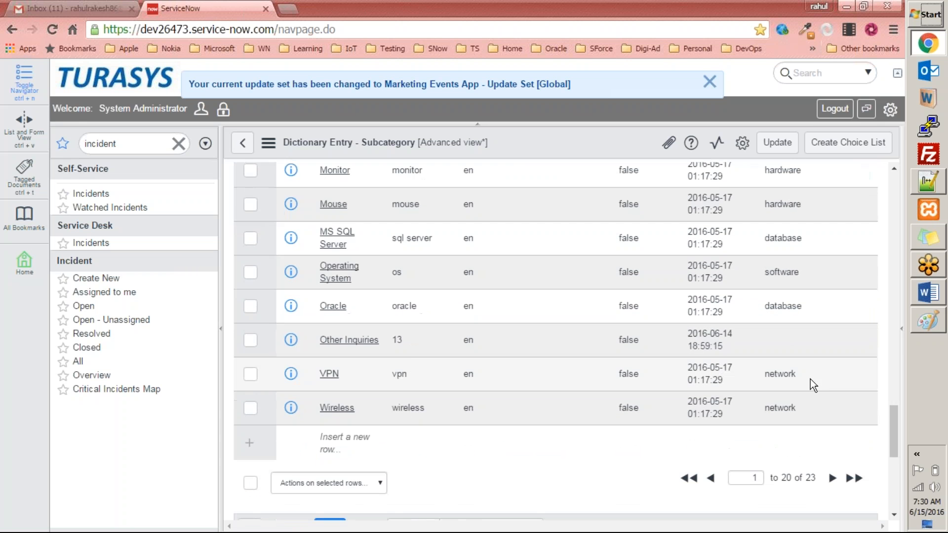
Set the Other Inquiries choice's dependent value to inquiry
click(785, 343)
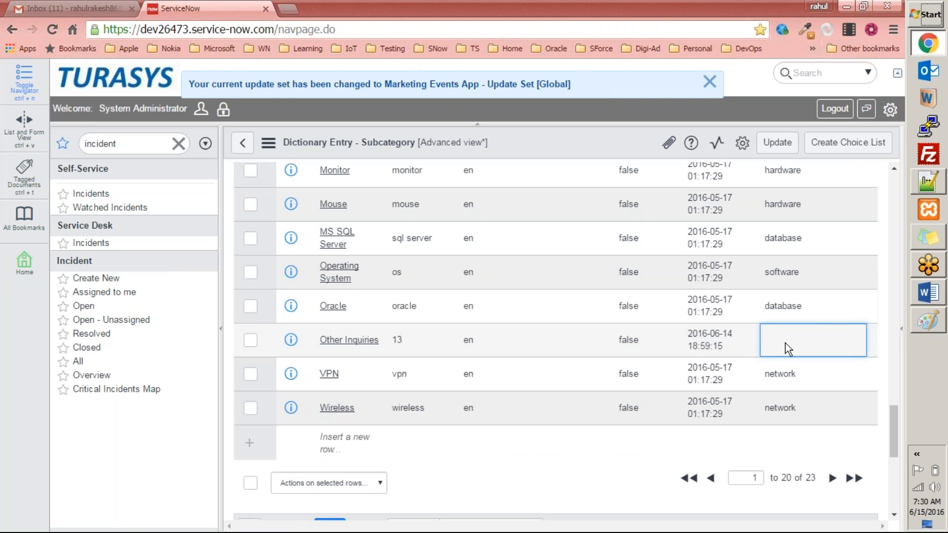
click(785, 343)
text(inquiry)
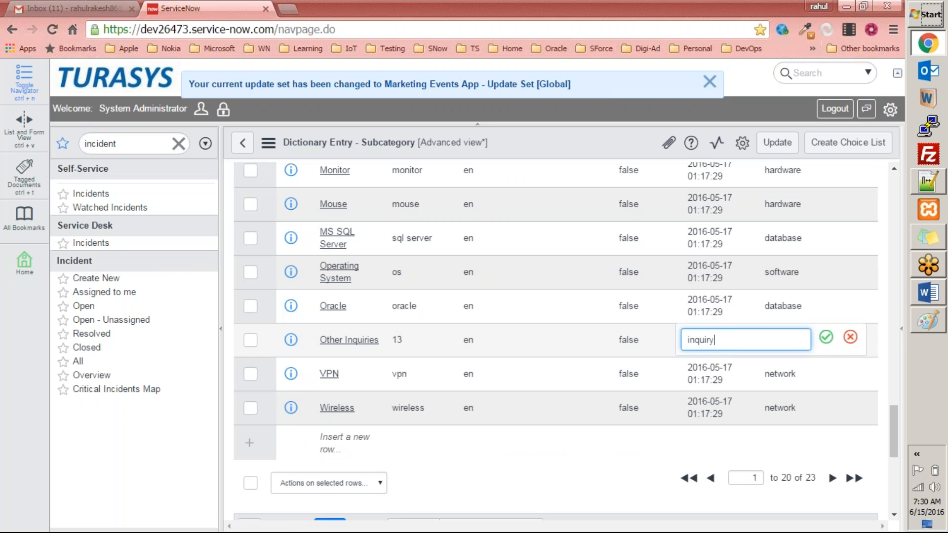
click(825, 339)
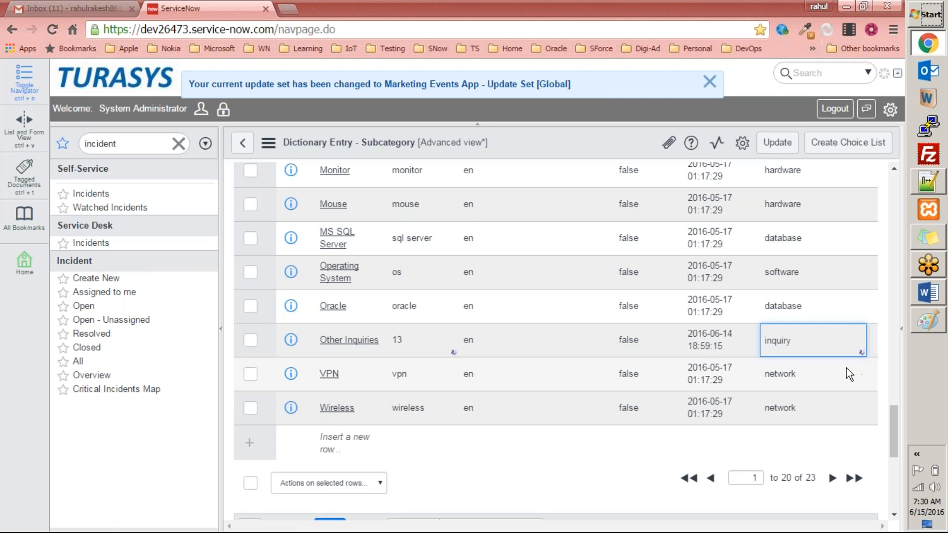
Switch the current update set to Default [Global]
scroll(846, 368, up, 8)
scroll(845, 368, up, 5)
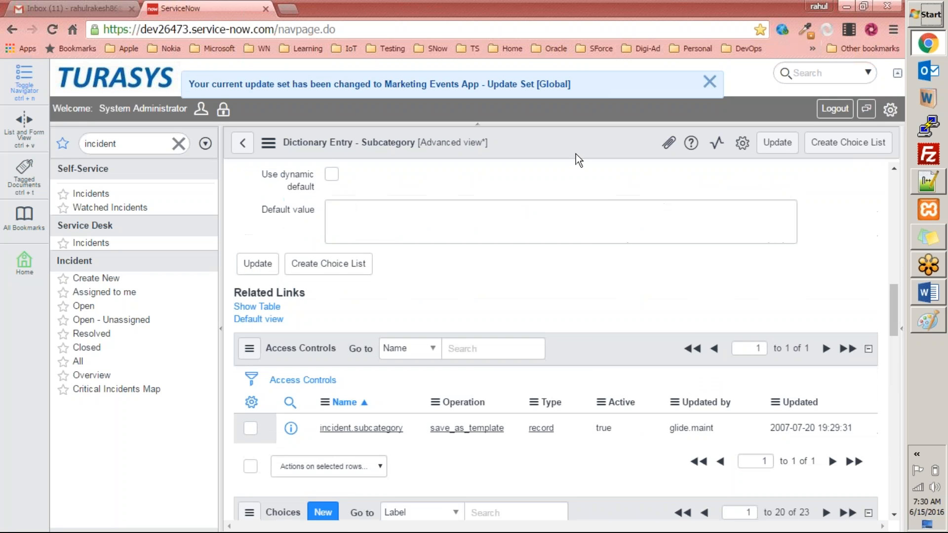
right_click(576, 141)
click(598, 151)
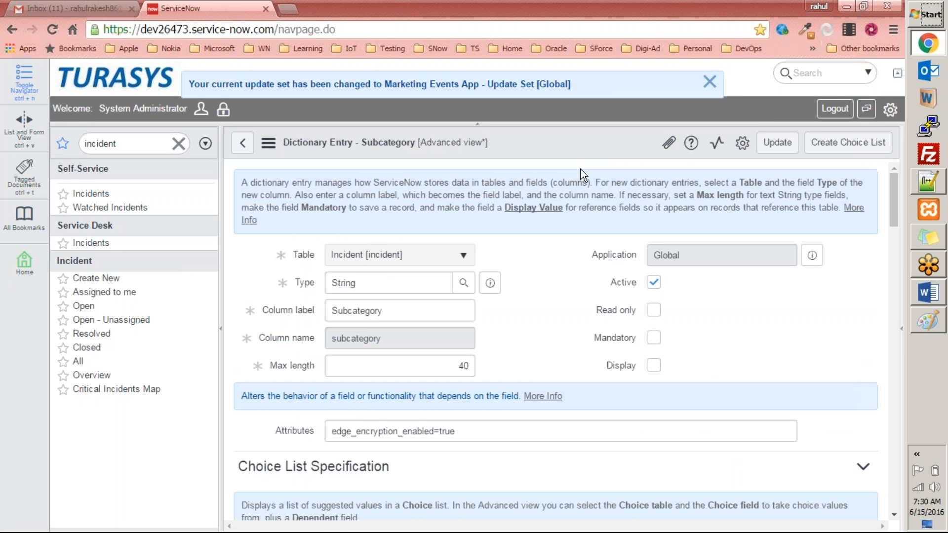
click(890, 109)
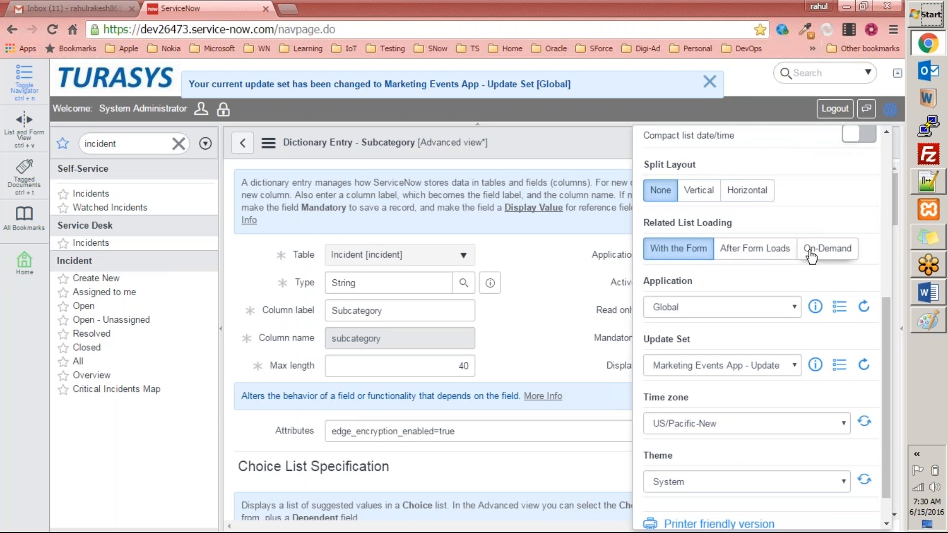
click(545, 137)
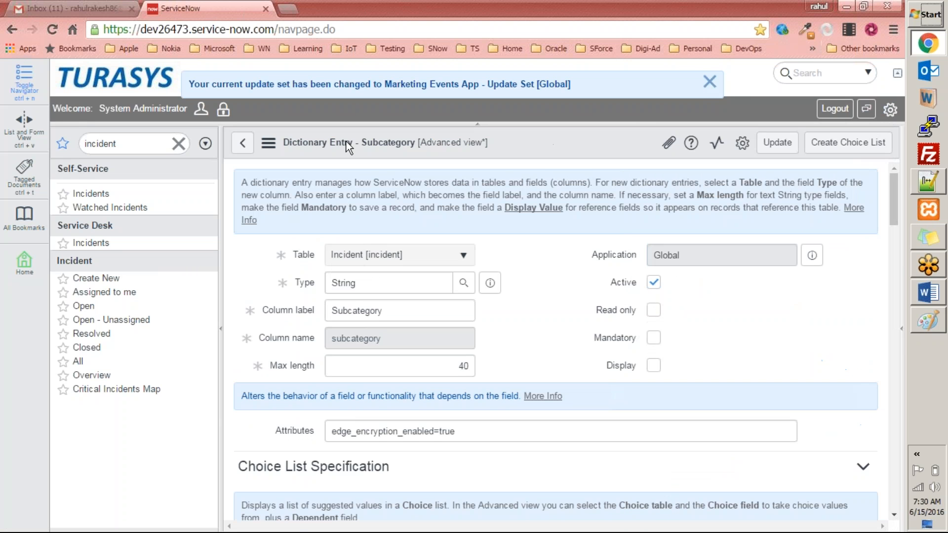
click(112, 279)
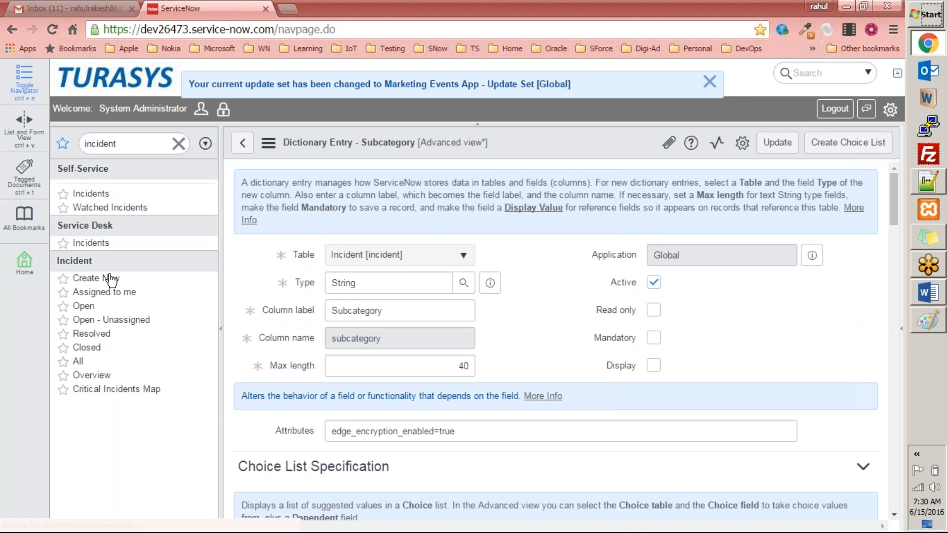
click(890, 109)
click(707, 362)
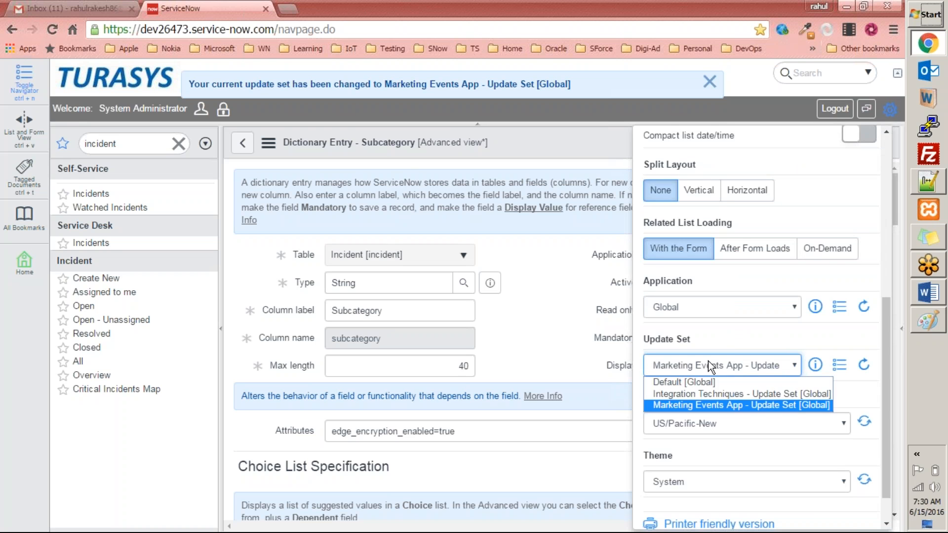
click(701, 384)
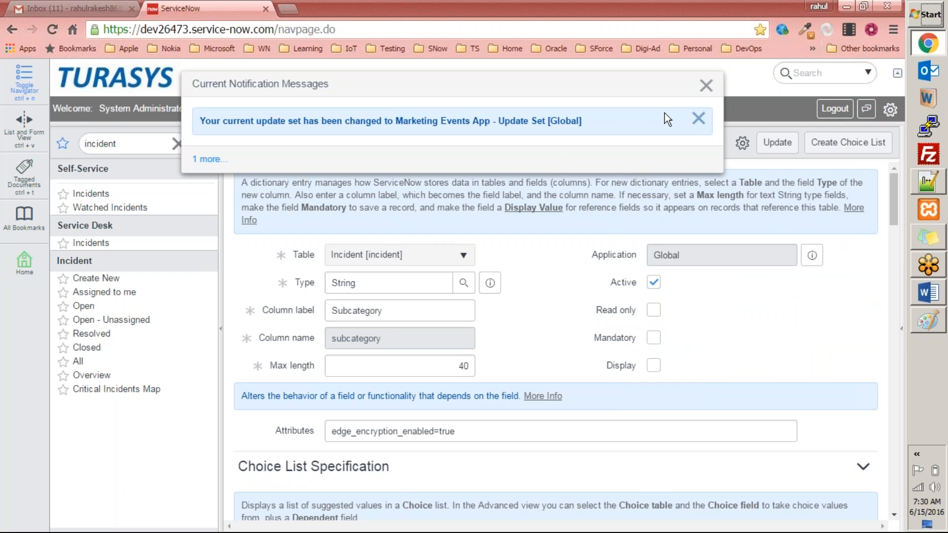
click(706, 86)
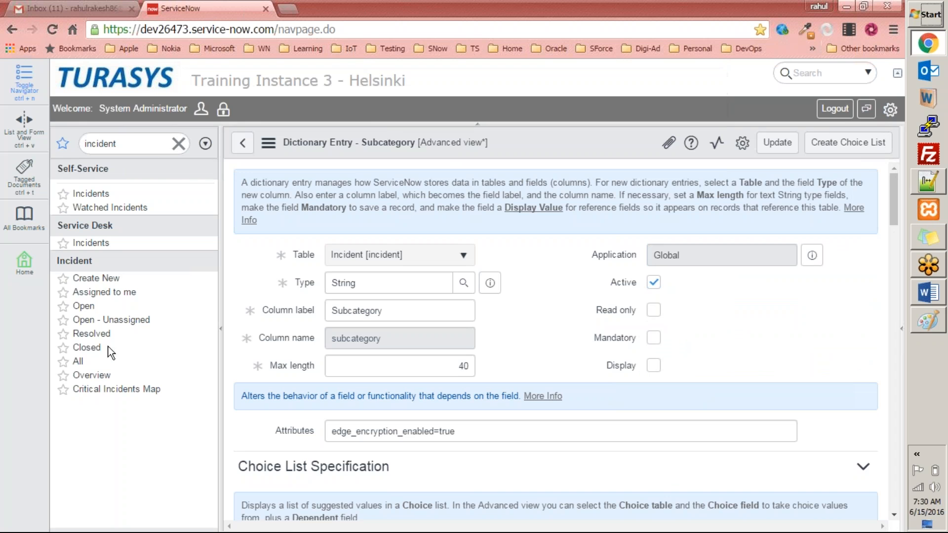
Open a new incident and compare the Subcategory options offered for the Inquiry / Help and Software categories
click(105, 282)
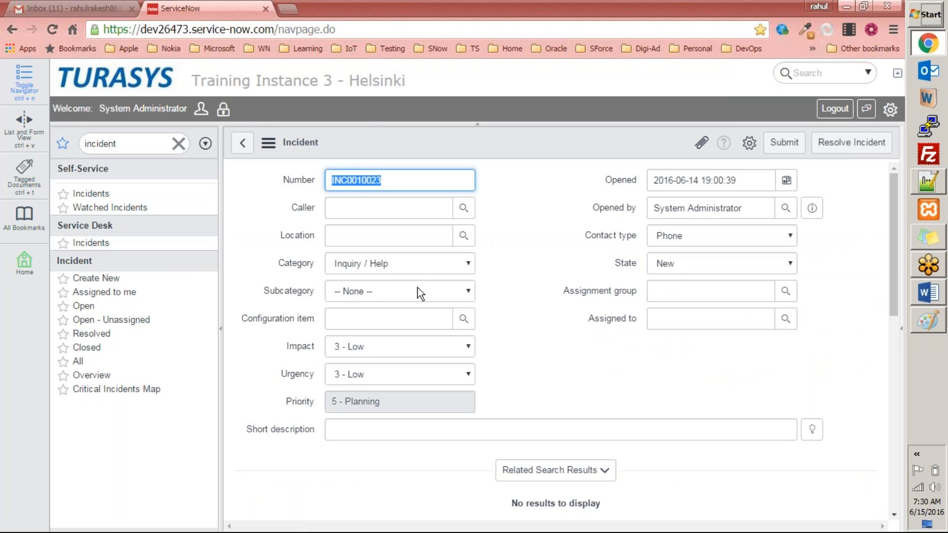
click(417, 289)
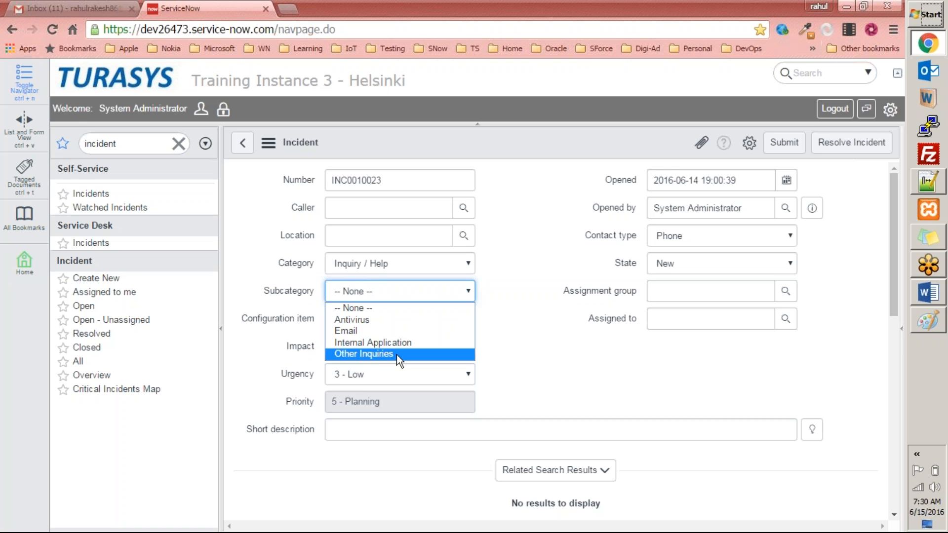
click(499, 328)
click(426, 259)
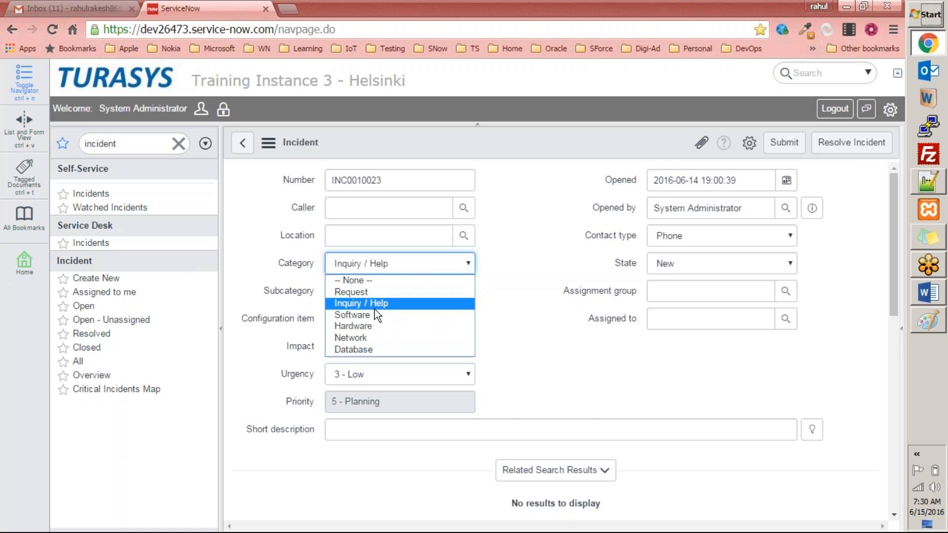
click(366, 314)
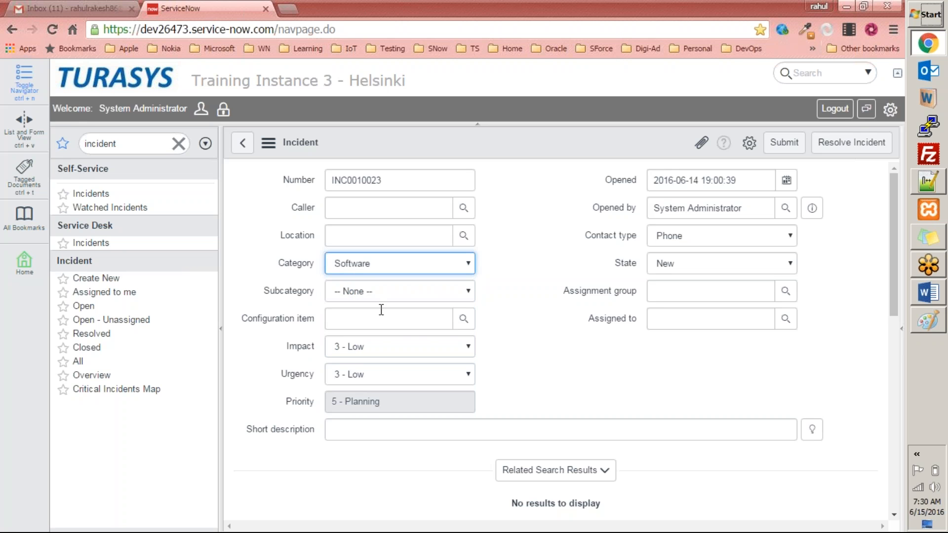
click(431, 294)
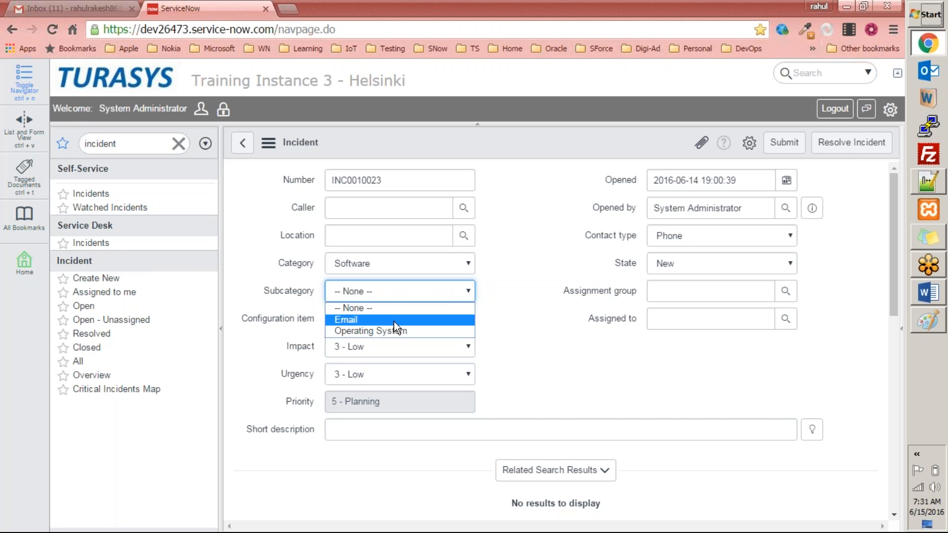
click(531, 312)
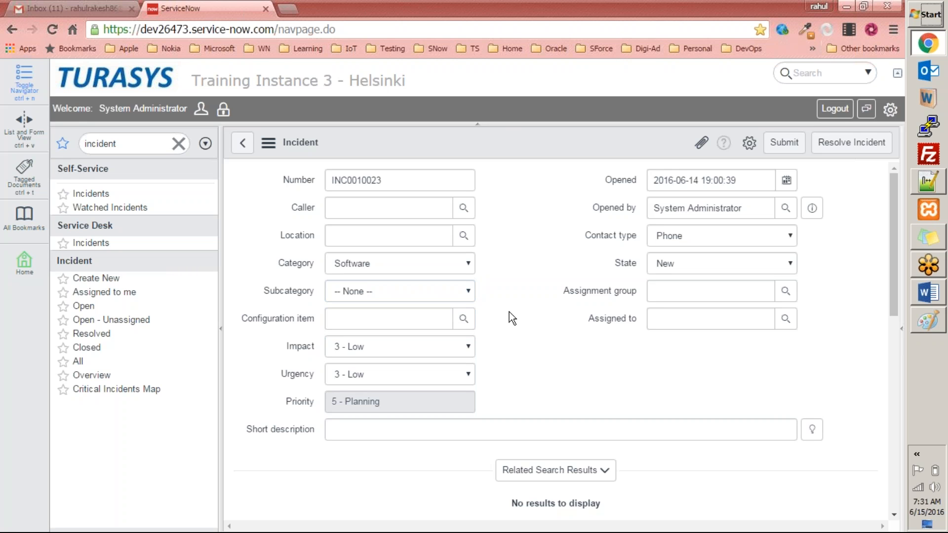
Set the new incident's Category to Inquiry / Help and its Subcategory to Other Inquiries
click(940, 325)
click(938, 323)
click(431, 290)
click(439, 268)
click(386, 302)
click(389, 293)
click(526, 276)
click(440, 286)
click(399, 354)
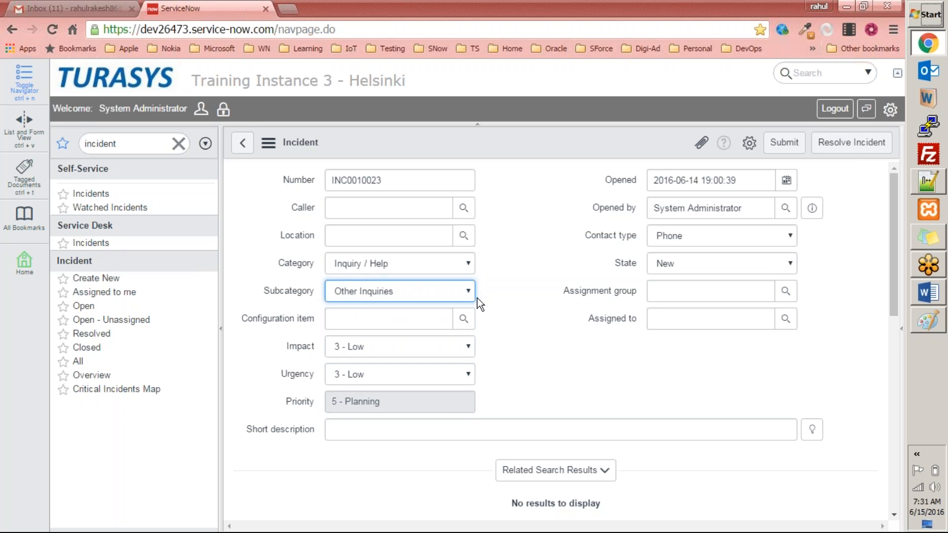
click(462, 298)
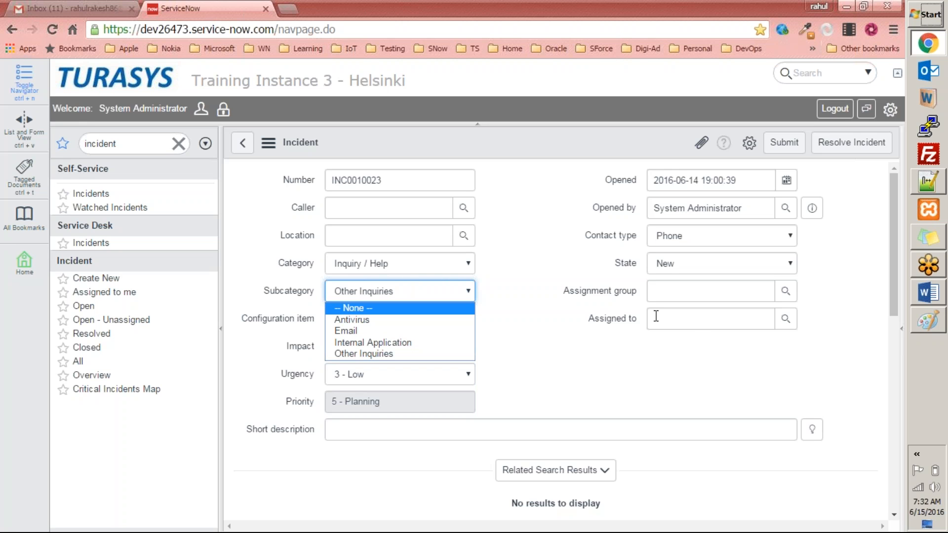
click(561, 307)
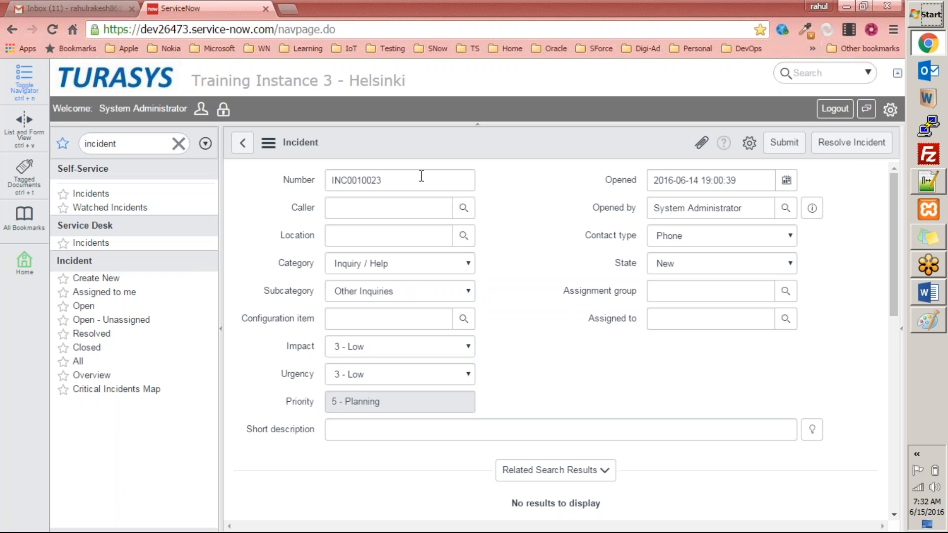
Filter the application navigator for marketing
click(527, 16)
click(527, 16)
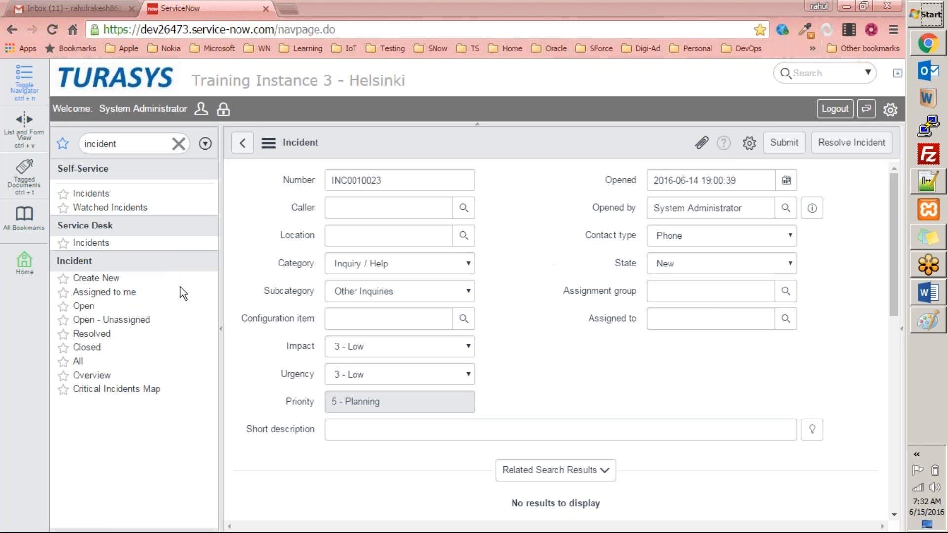
click(141, 141)
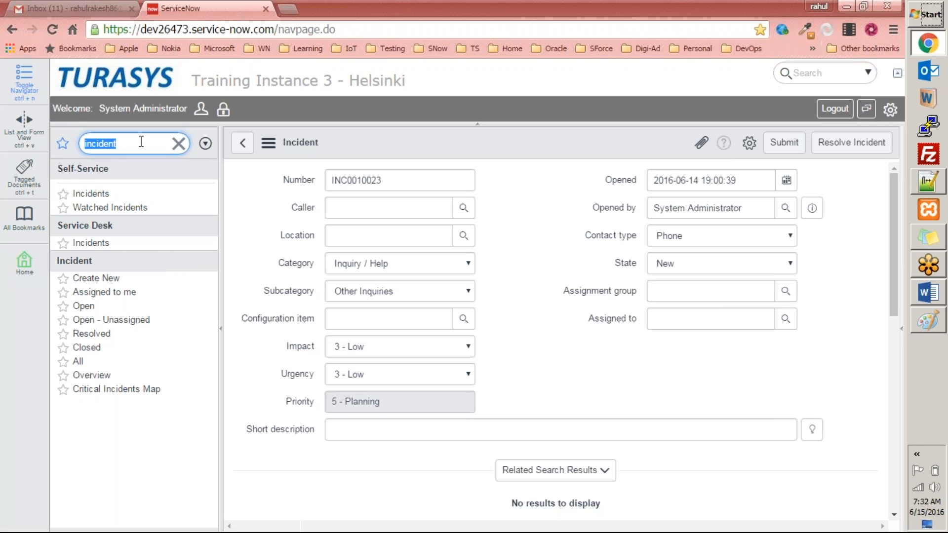
text(makerti)
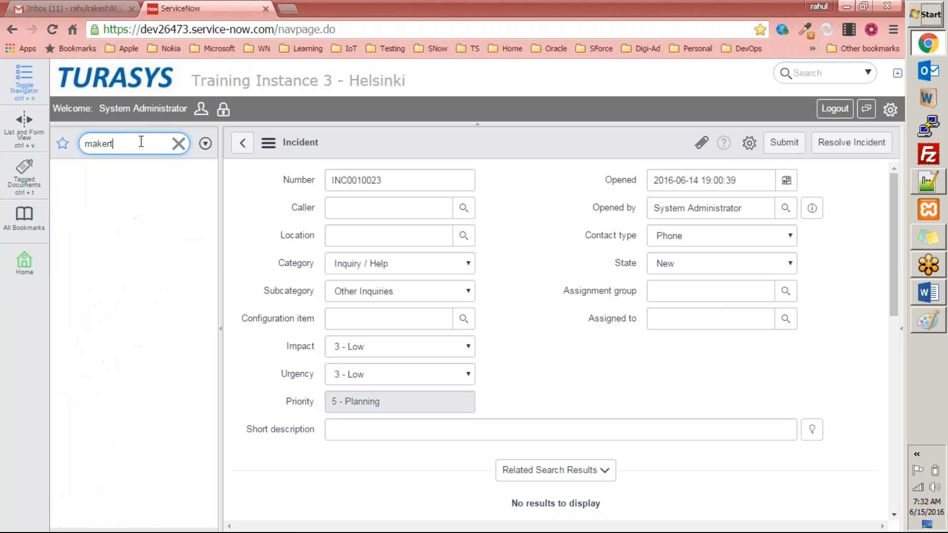
key(BackSpace)
key(BackSpace)
key(BackSpace)
key(BackSpace)
key(BackSpace)
text(rketing)
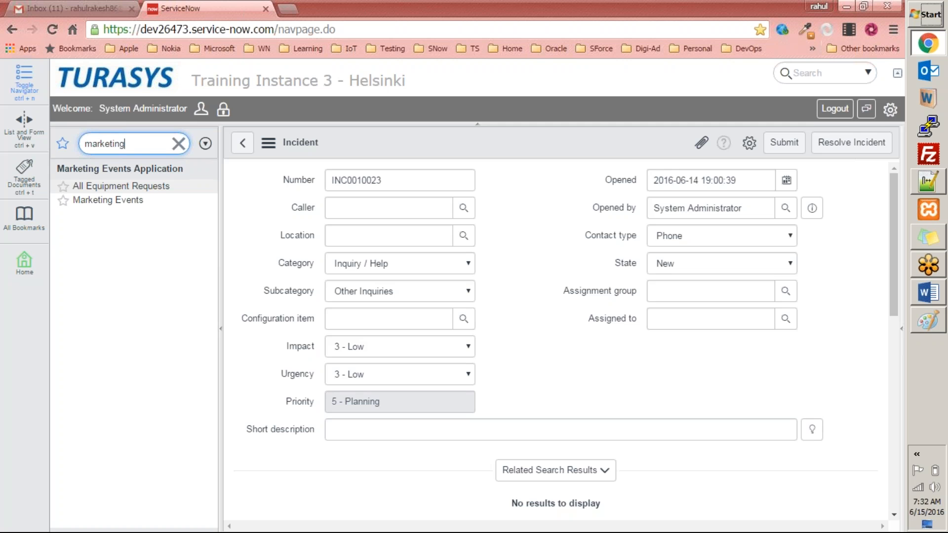
Switch to the Word exercises document and correct "use" to "user" in exercise 11
click(930, 297)
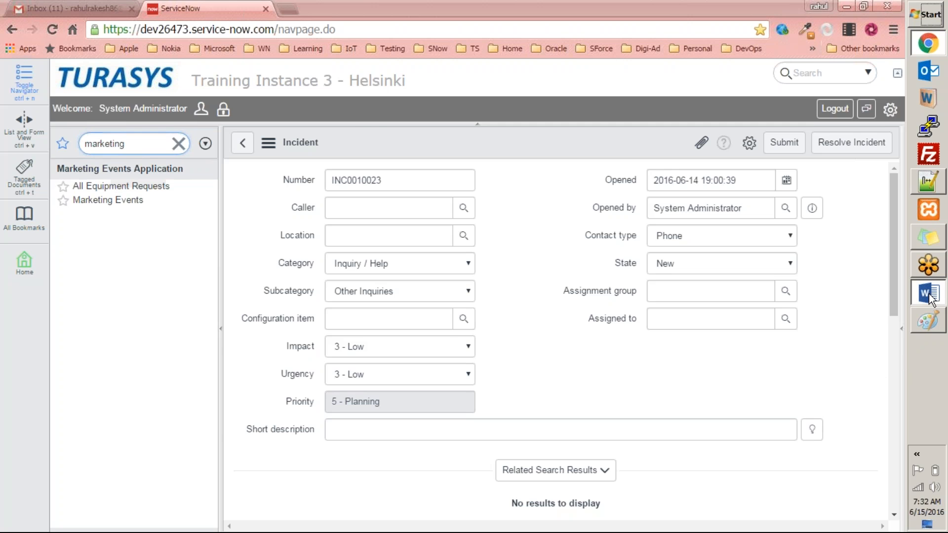
scroll(272, 338, down, 5)
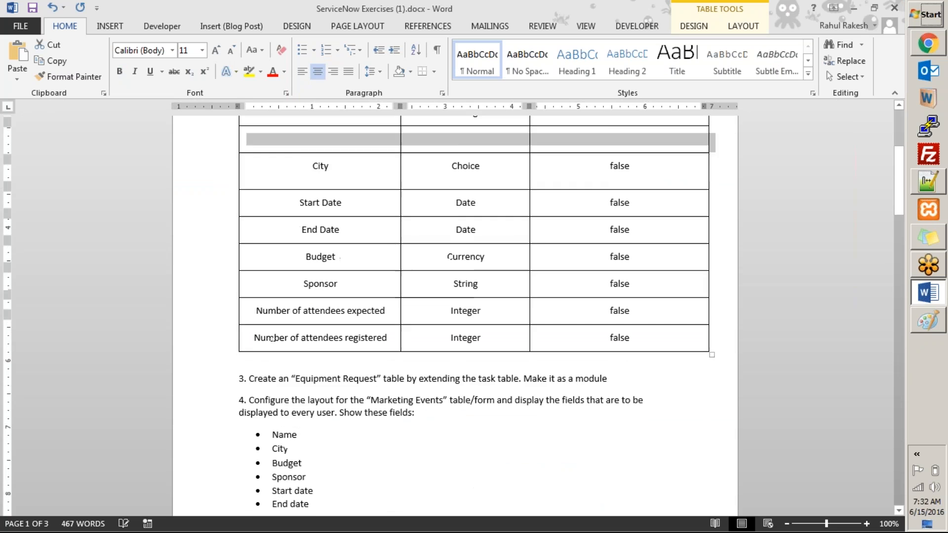
scroll(271, 339, down, 15)
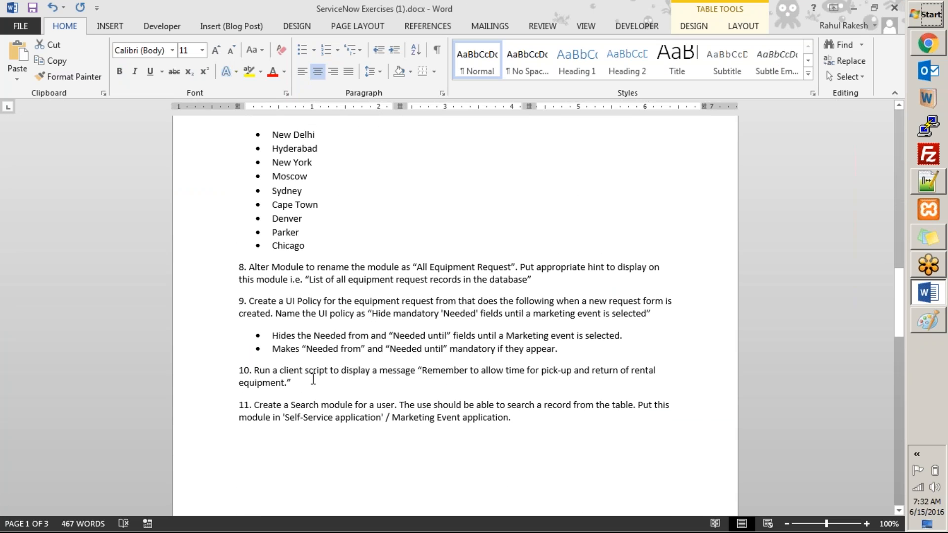
drag(297, 383, 230, 361)
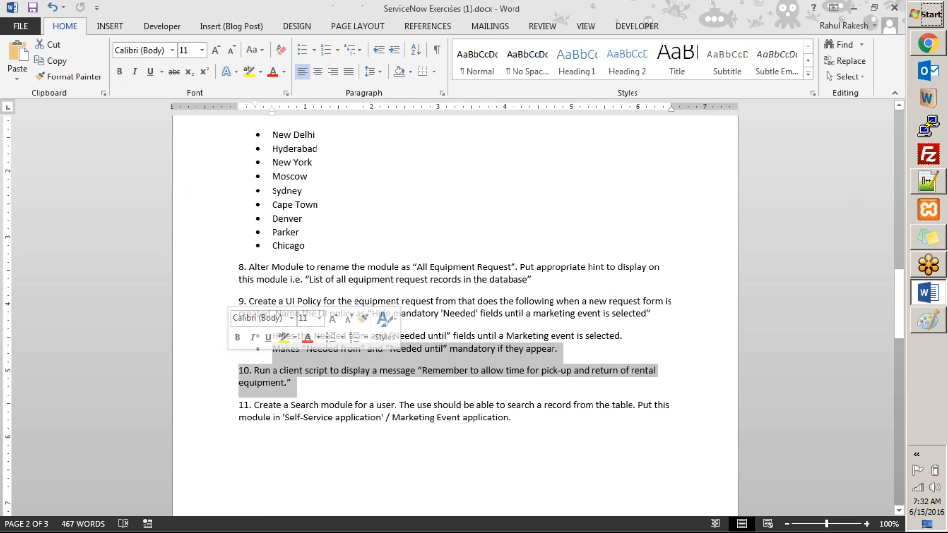
click(313, 418)
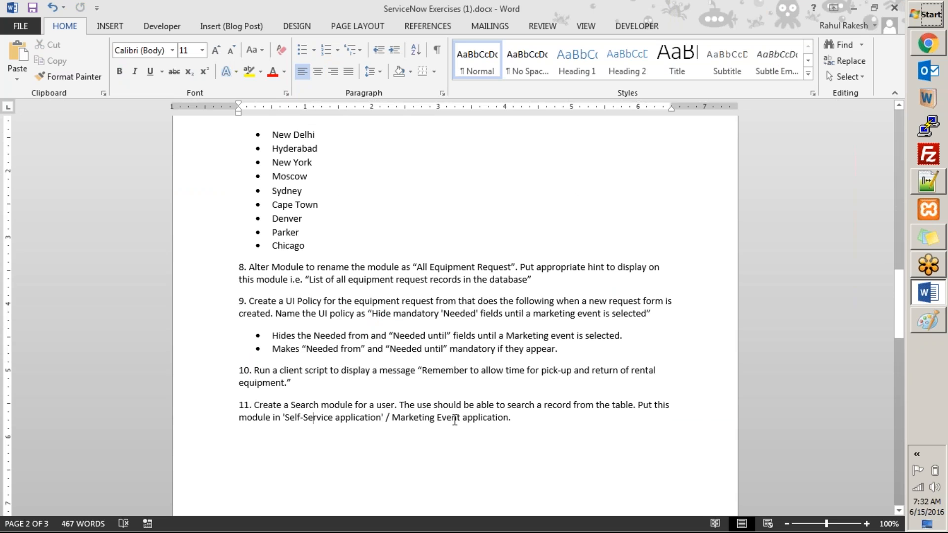
click(432, 406)
text(r)
key(ctrl+b)
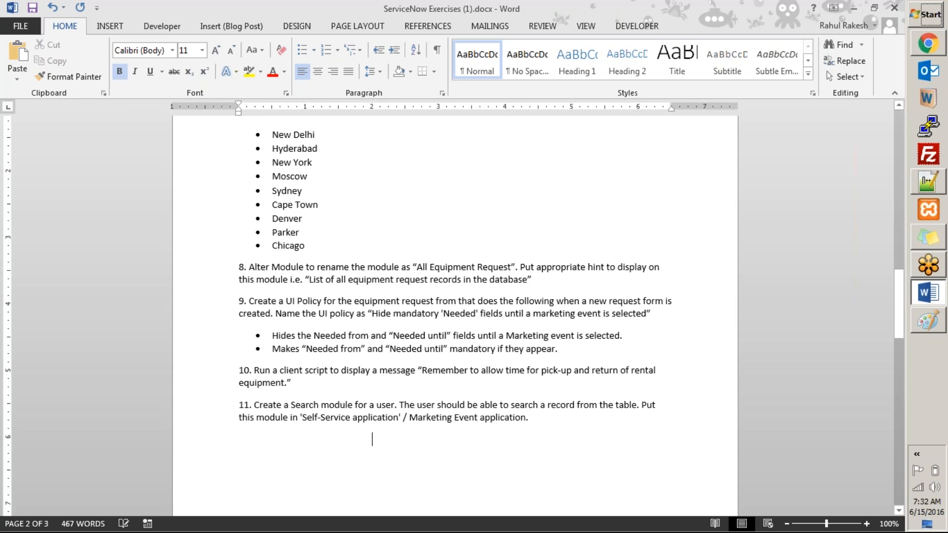
click(472, 446)
double_click(336, 405)
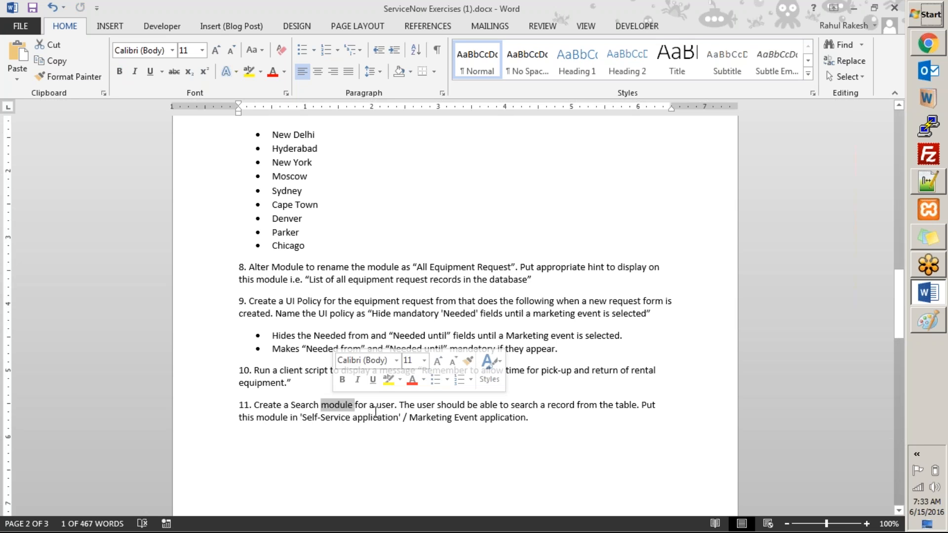
Open All Equipment Requests, leaving the unsaved incident, and return to the Word exercises document
click(925, 45)
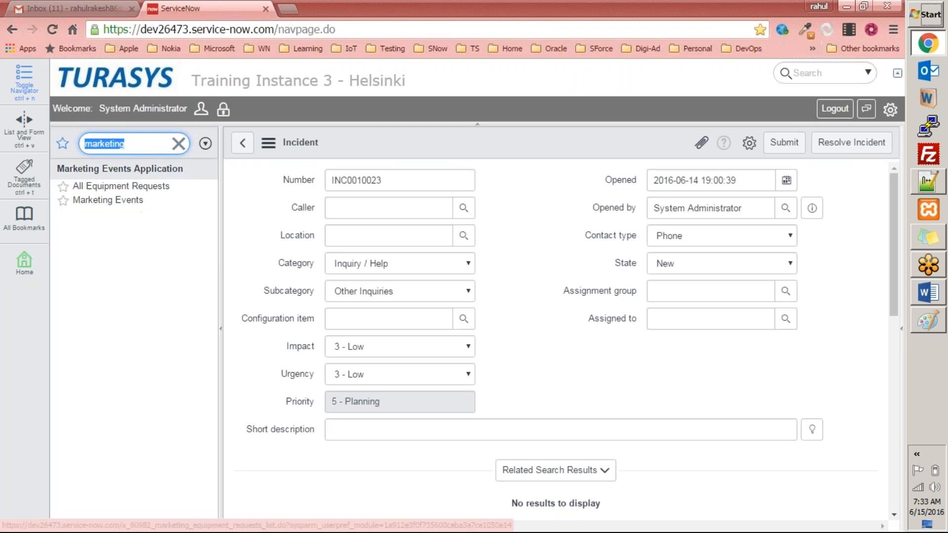
click(136, 191)
click(136, 191)
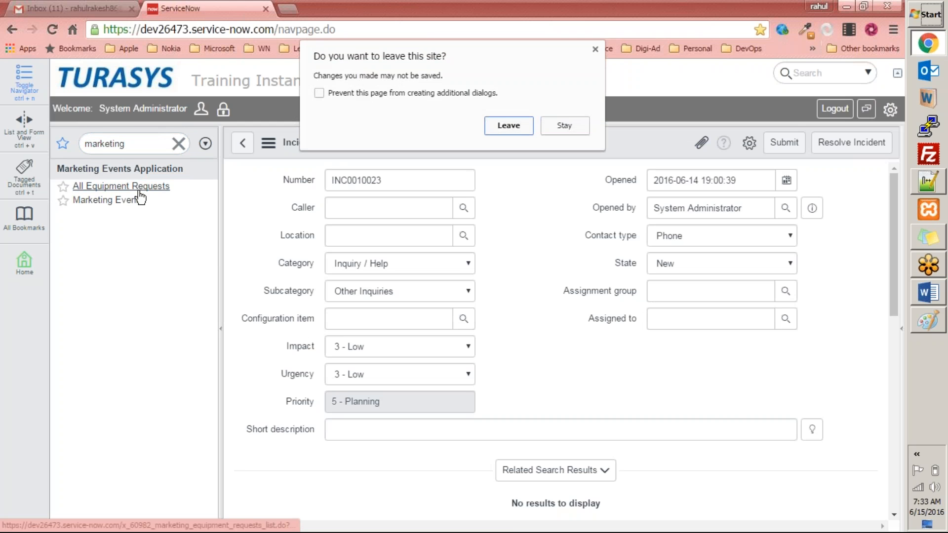
click(515, 129)
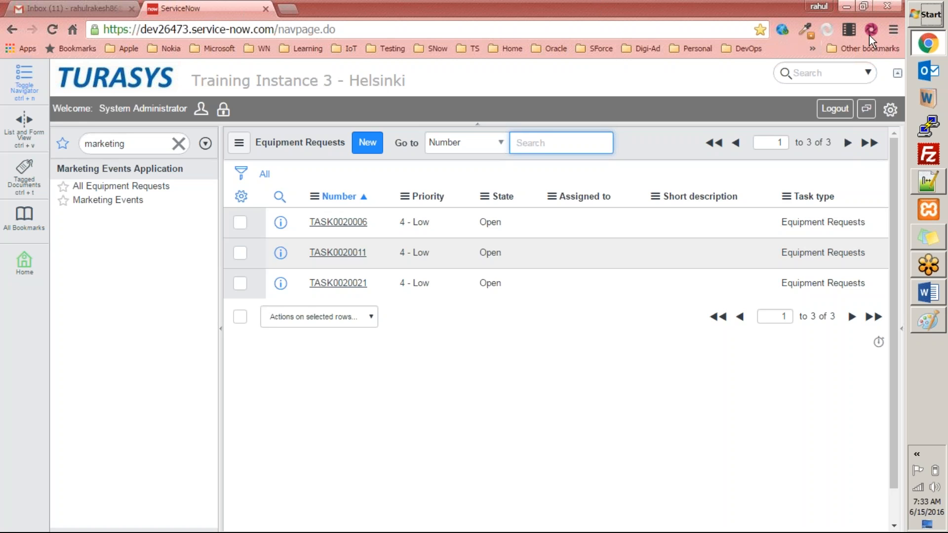
key(alt+Tab)
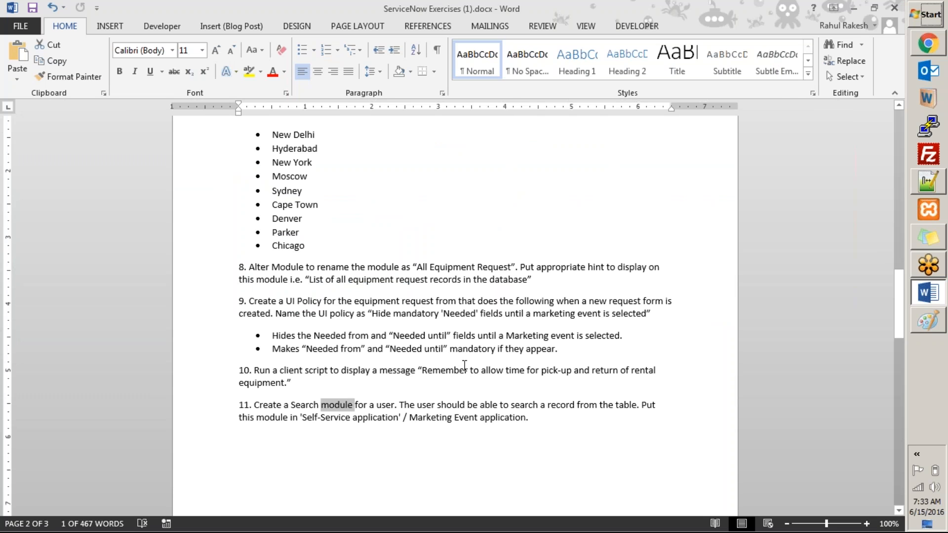
Switch back to ServiceNow and filter the application navigator for modules
key(alt+Tab)
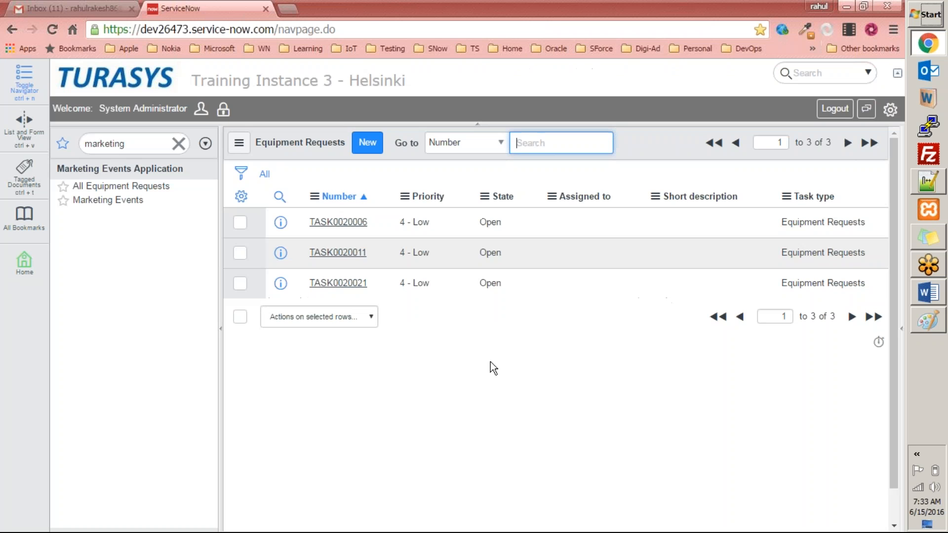
double_click(147, 144)
text(m)
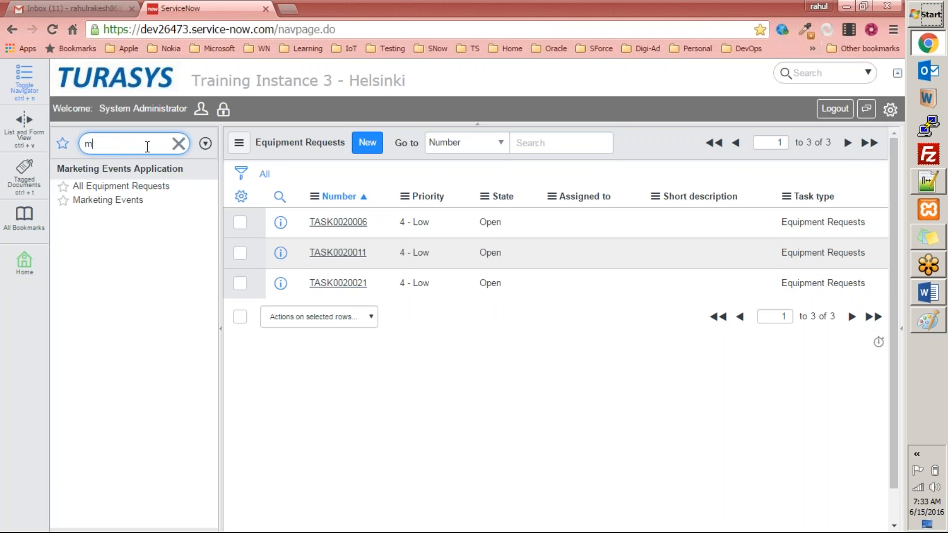
text(odules)
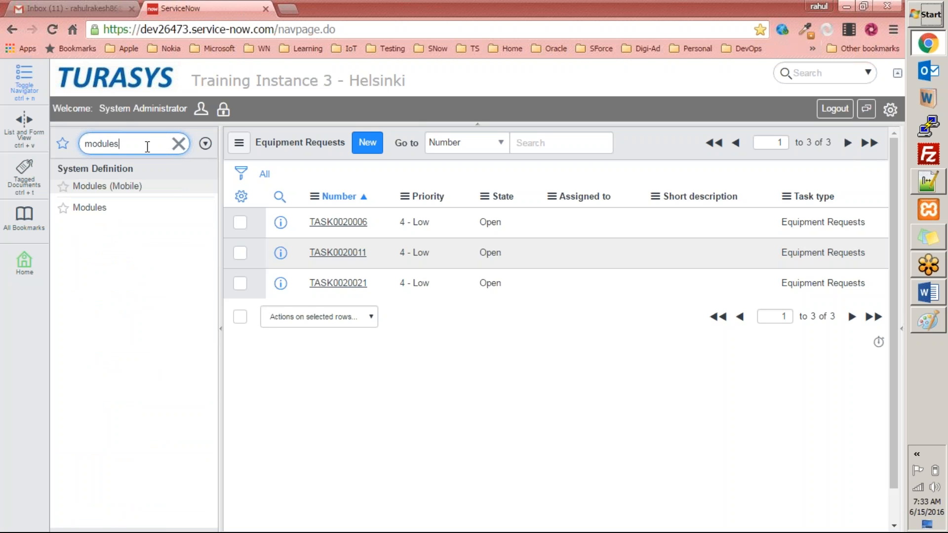
Review exercise 11 in the Word exercises document, then return to ServiceNow
key(alt+Tab)
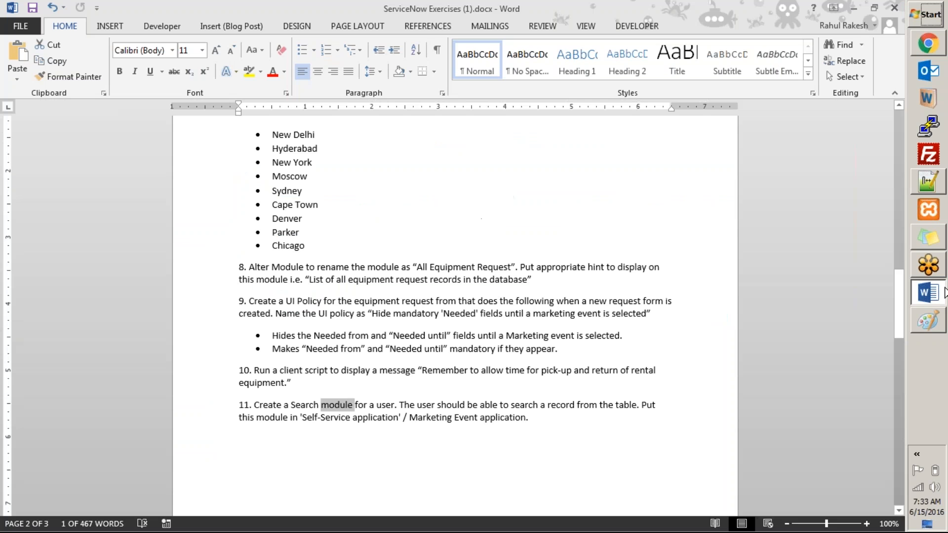
click(296, 411)
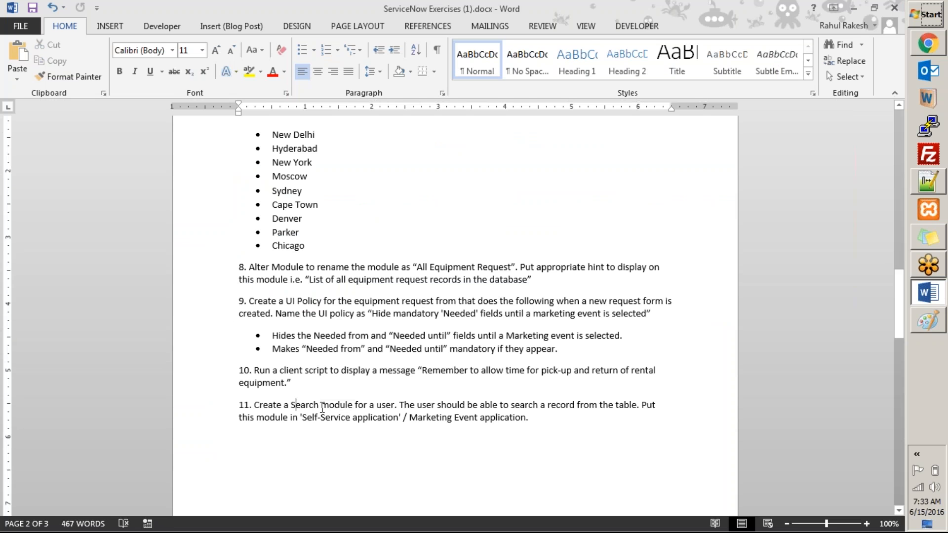
double_click(339, 406)
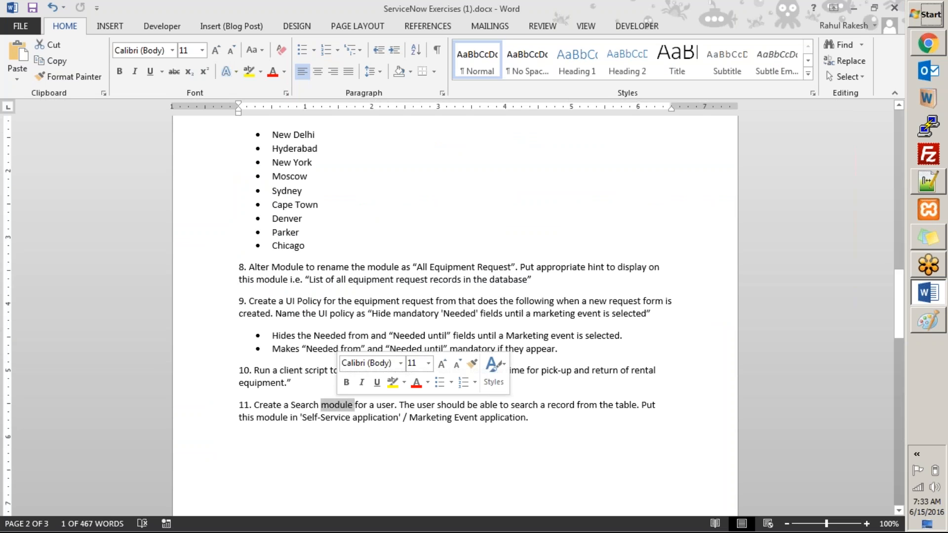
key(alt+Tab)
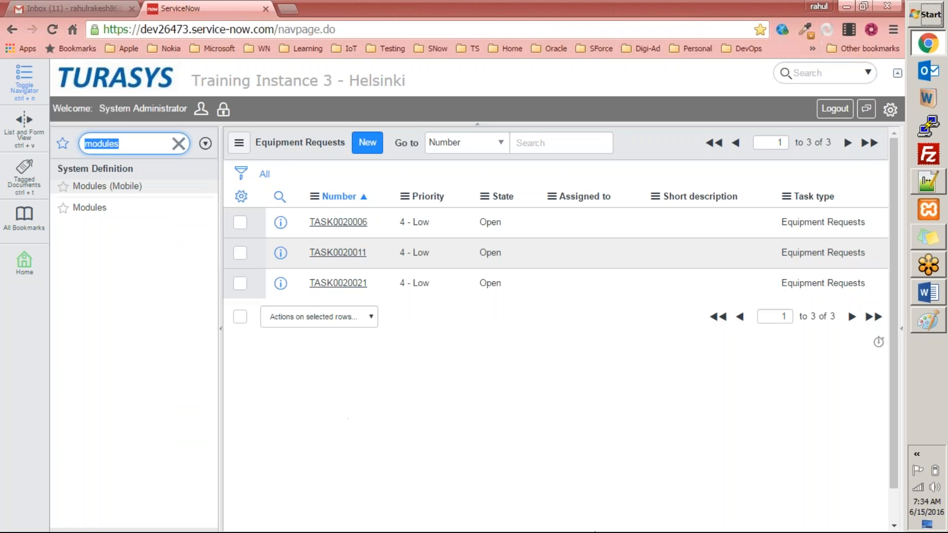
Open the Modules list and start a new module titled Search Equipment Requests
click(93, 212)
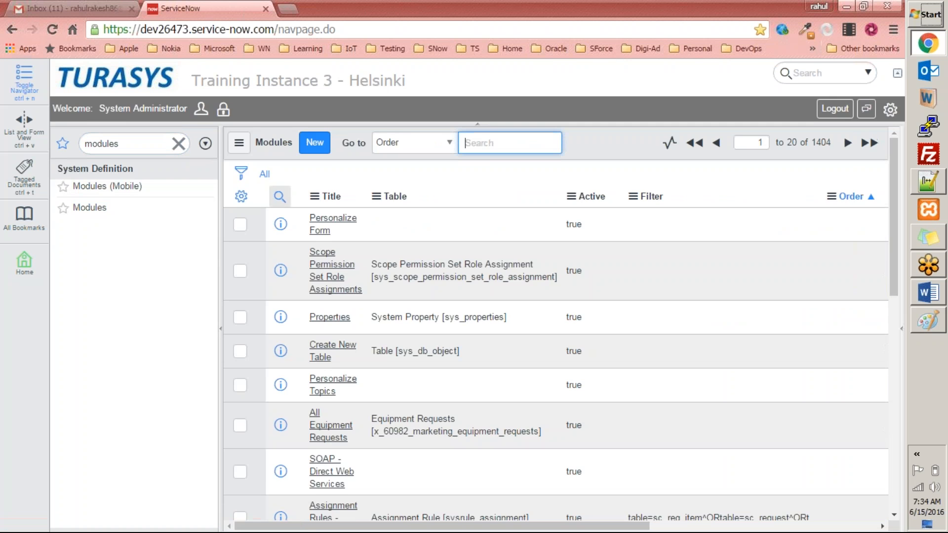
click(319, 145)
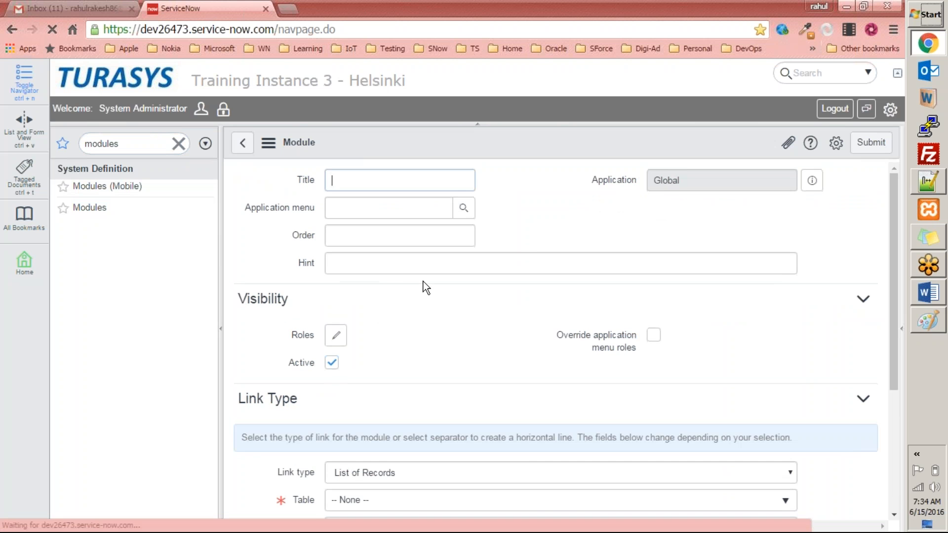
text(Search)
key(alt+Tab)
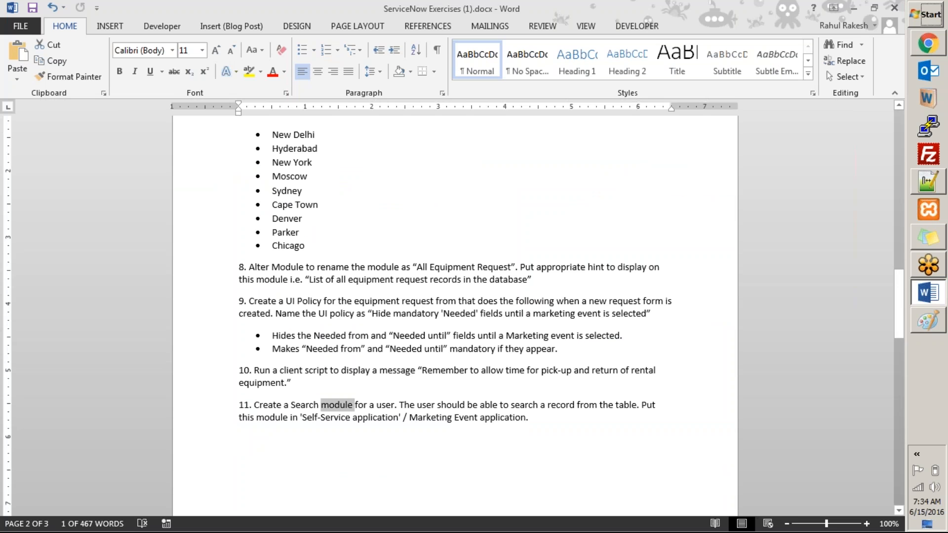
key(alt+Tab)
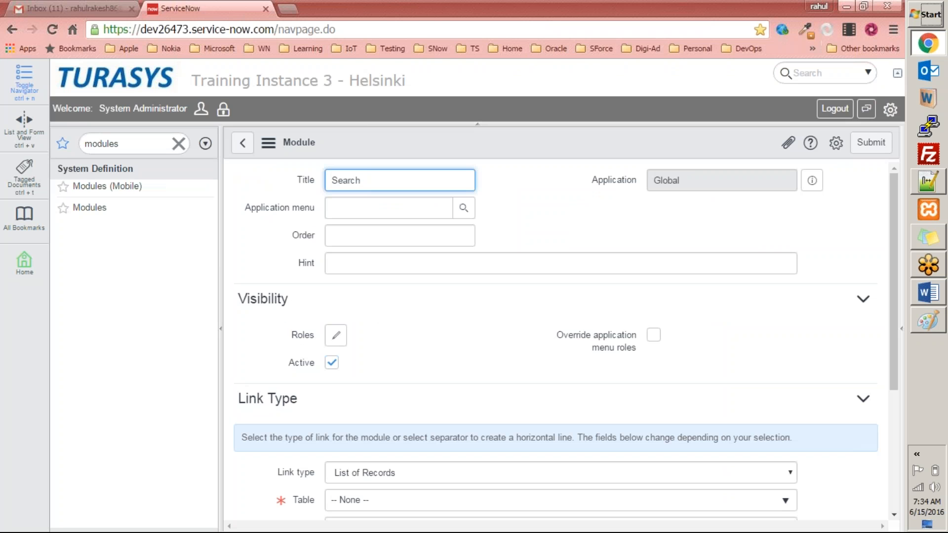
text(Equipment Request)
text(s)
Set the module's Application menu to Marketing Events Application
click(348, 212)
text(marketing)
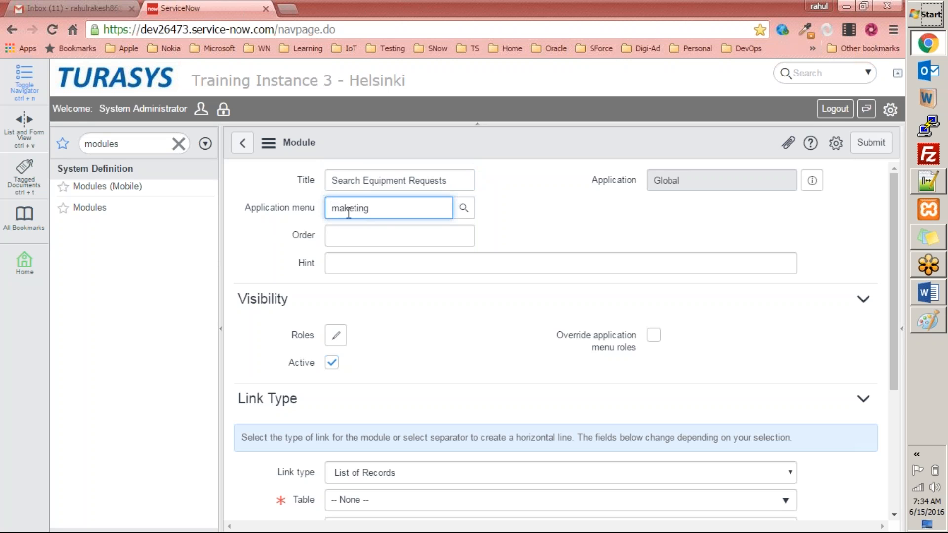
key(ctrl+a)
text(marke)
key(Down)
key(Return)
drag(385, 180, 467, 186)
key(ctrl+a)
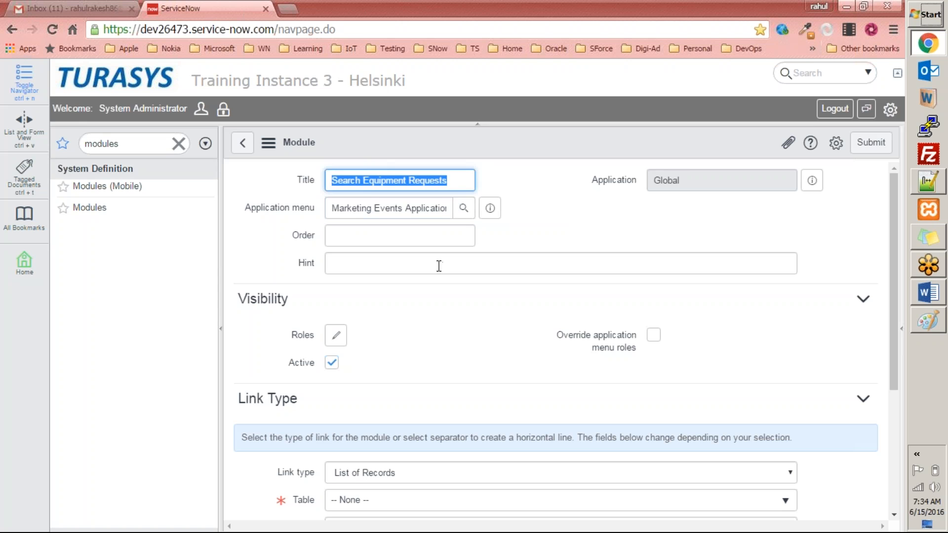
Set the module's Order to 1 and its Link type to Search Screen
click(461, 232)
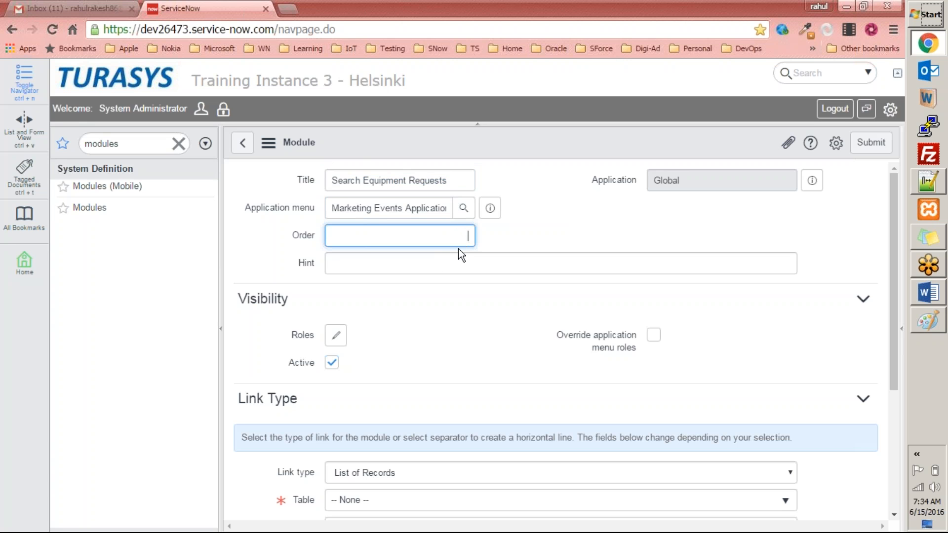
scroll(454, 281, down, 3)
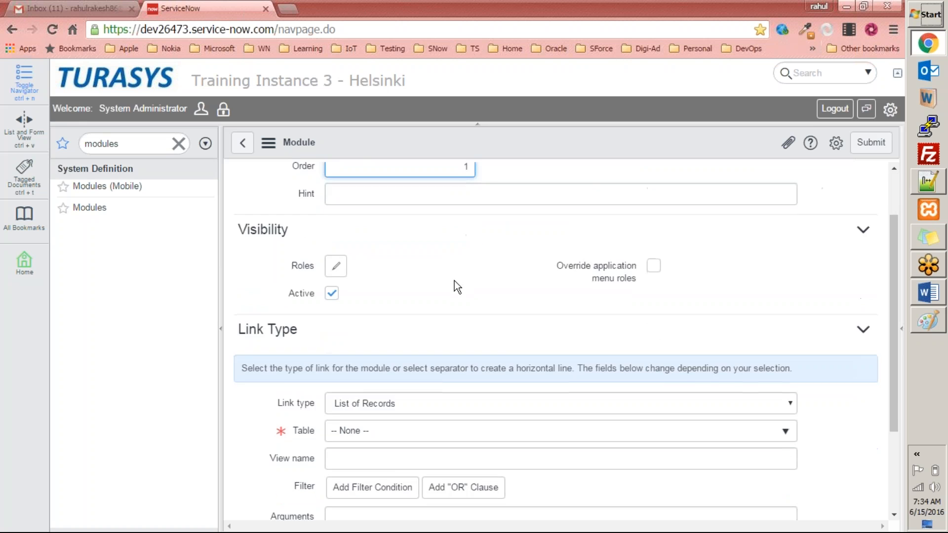
text(1)
scroll(470, 302, down, 3)
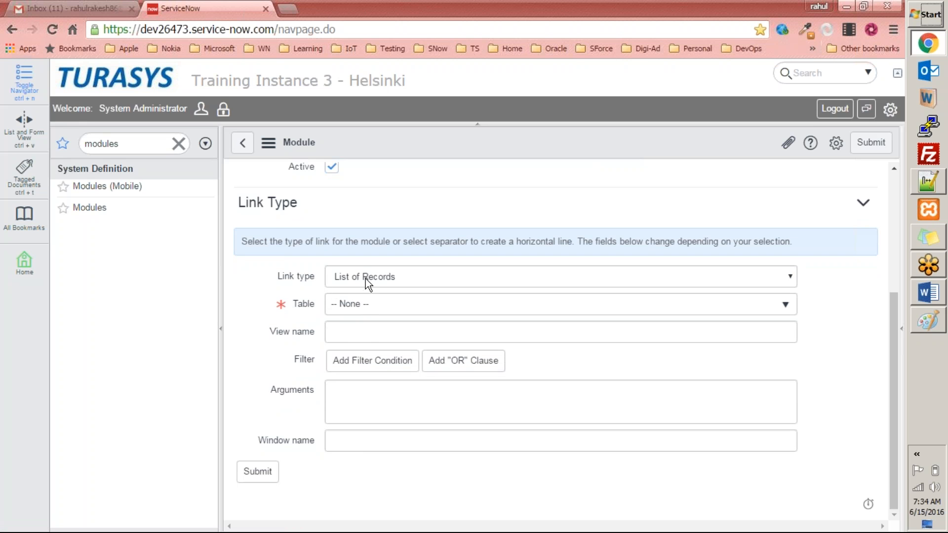
click(365, 278)
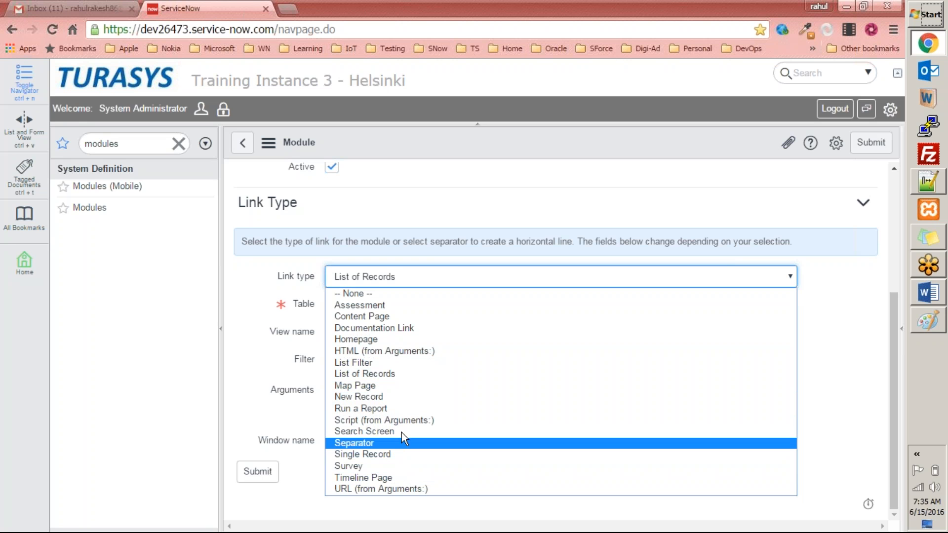
click(376, 431)
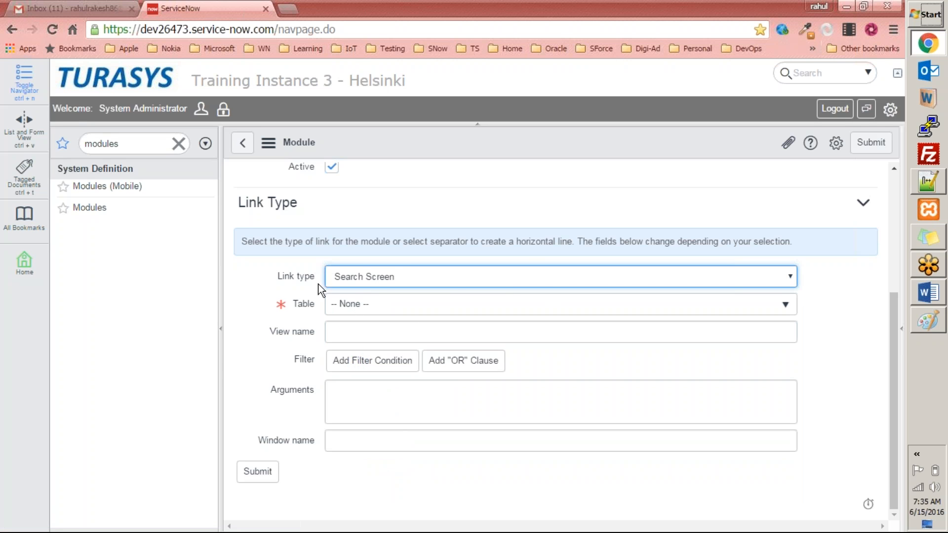
Set the module's Table to Equipment Requests and submit the new module
click(409, 303)
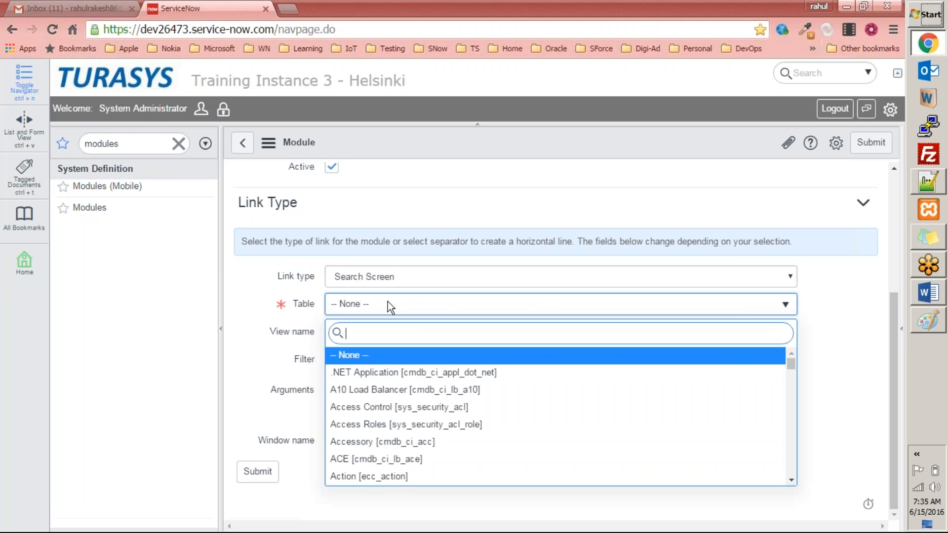
text(equip)
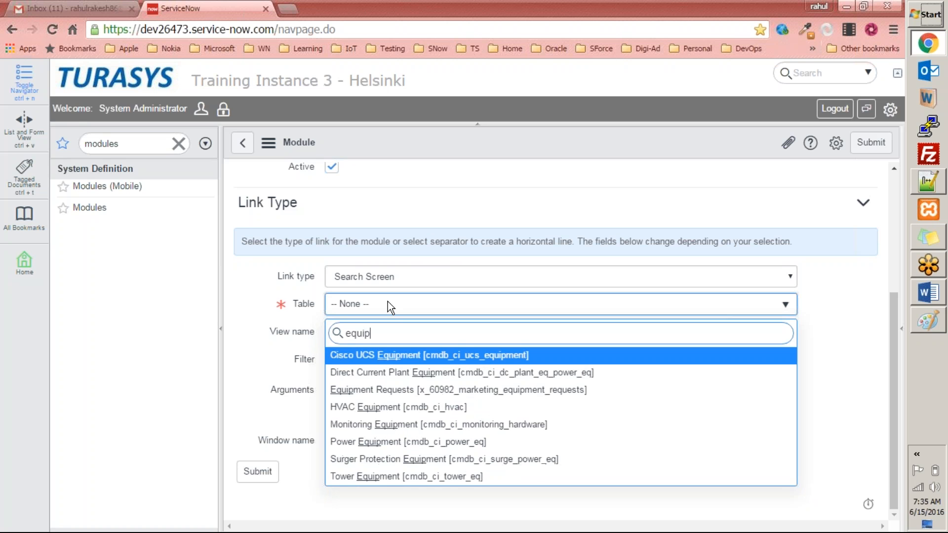
click(381, 393)
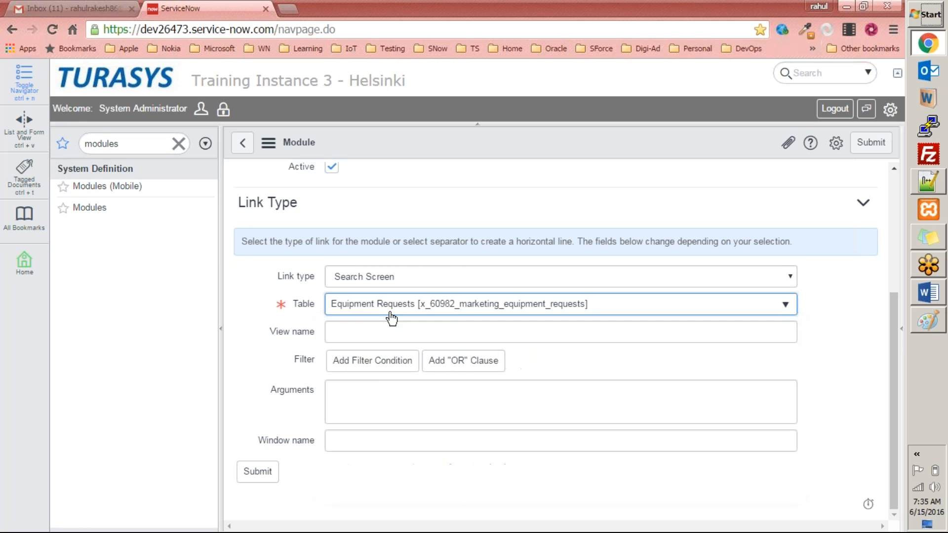
click(424, 280)
click(417, 266)
scroll(401, 318, down, 1)
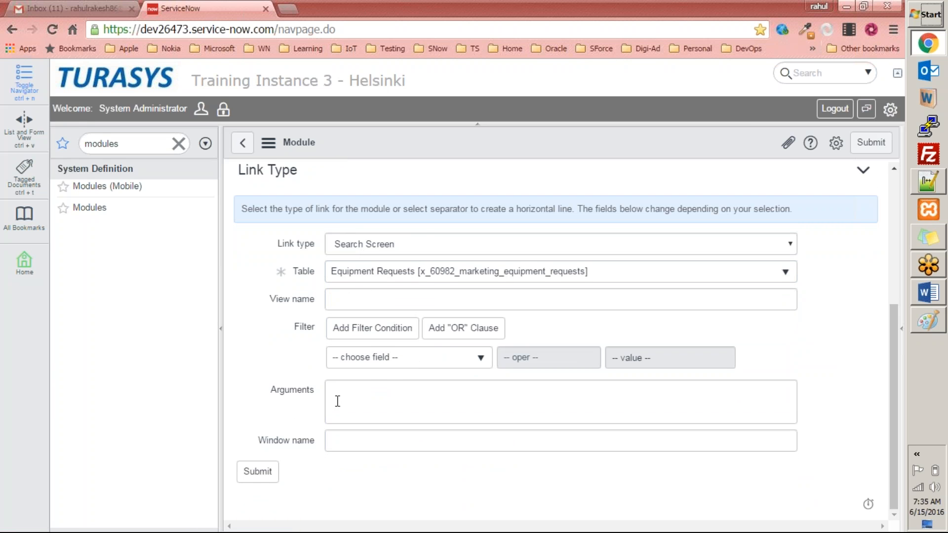
click(257, 472)
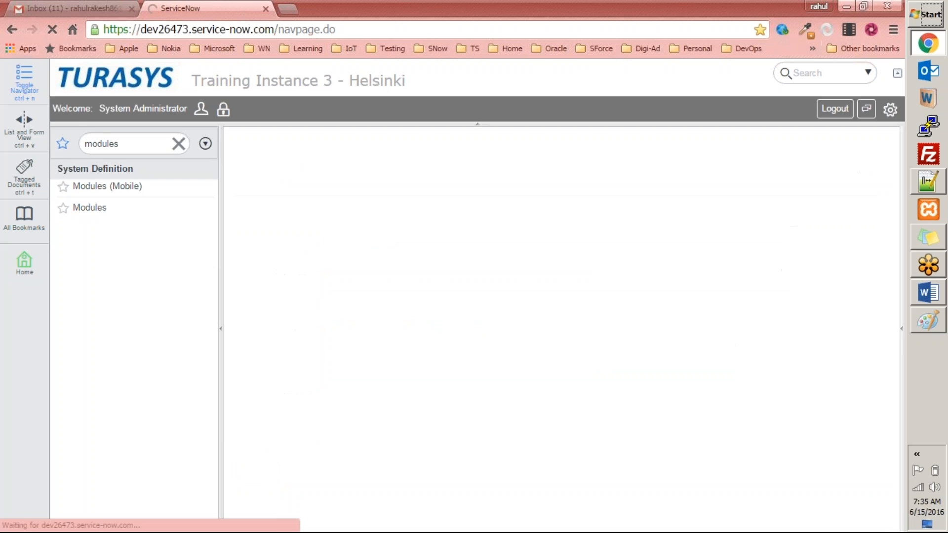
Filter the navigator for mark and open the new Search Equipment Requests module
click(145, 144)
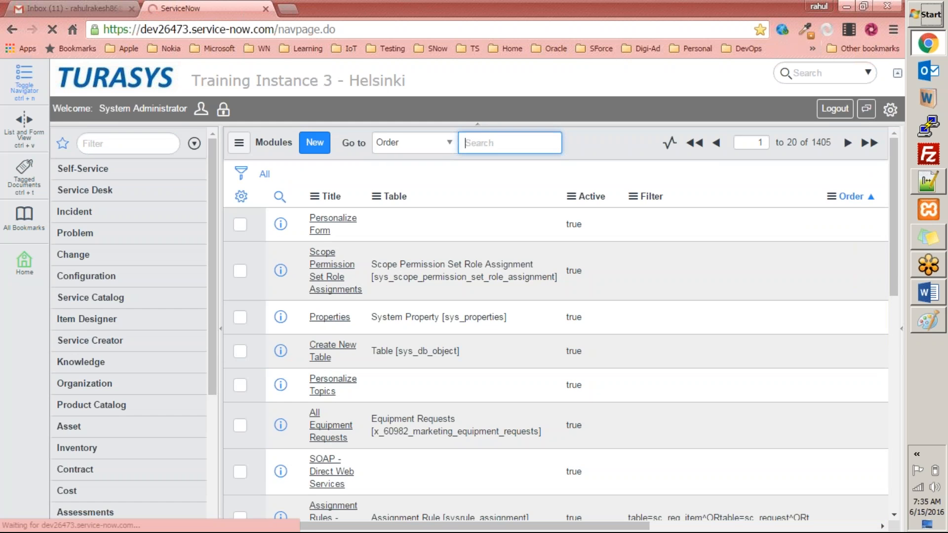
click(137, 144)
text(m)
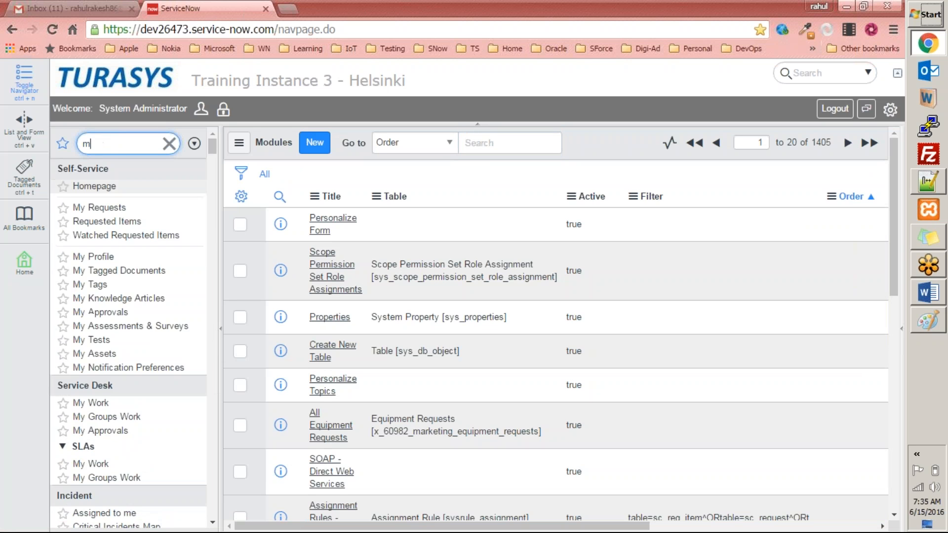
text(ark)
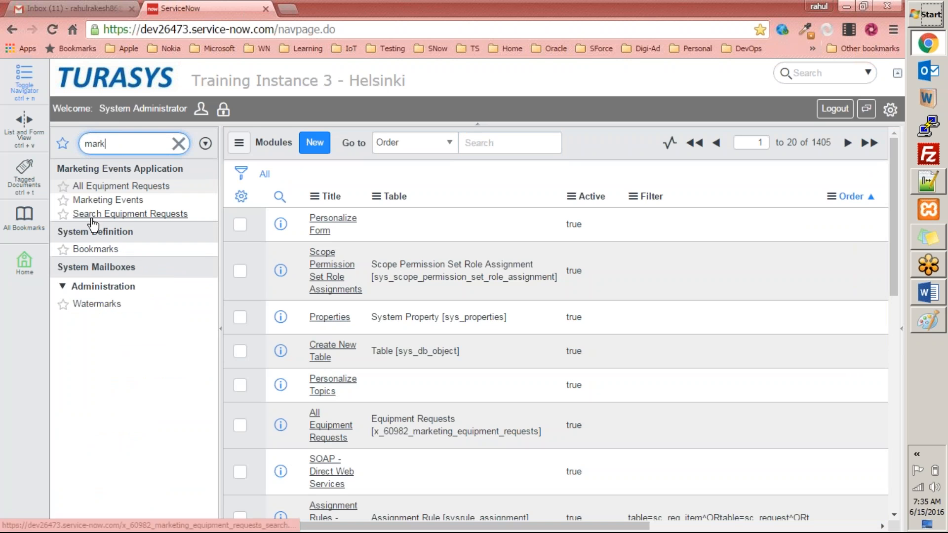
click(118, 215)
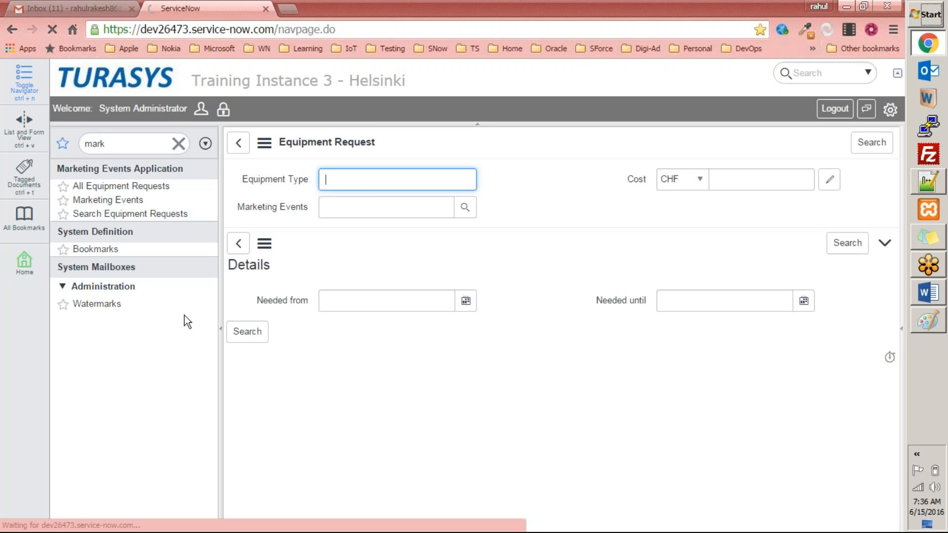
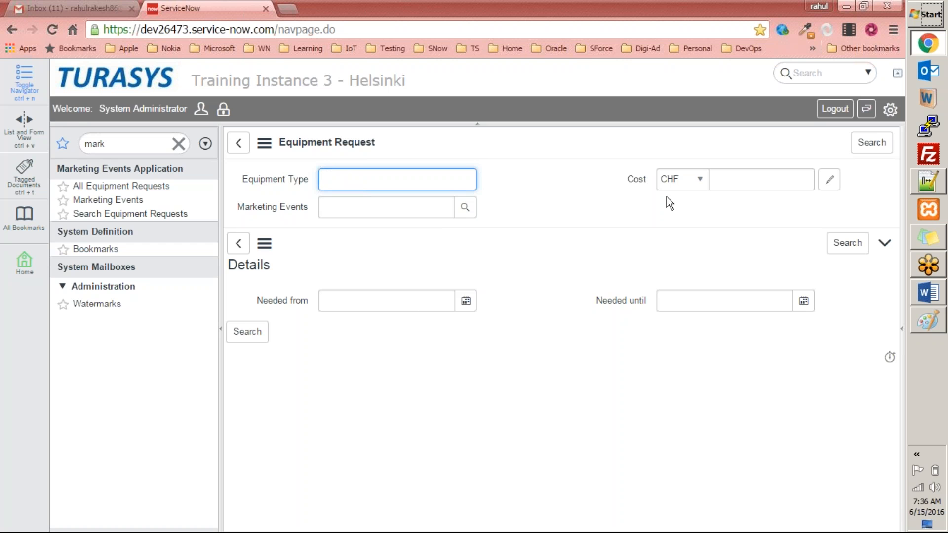
Run a blank equipment request search, then search the Equipment Type for project
click(247, 339)
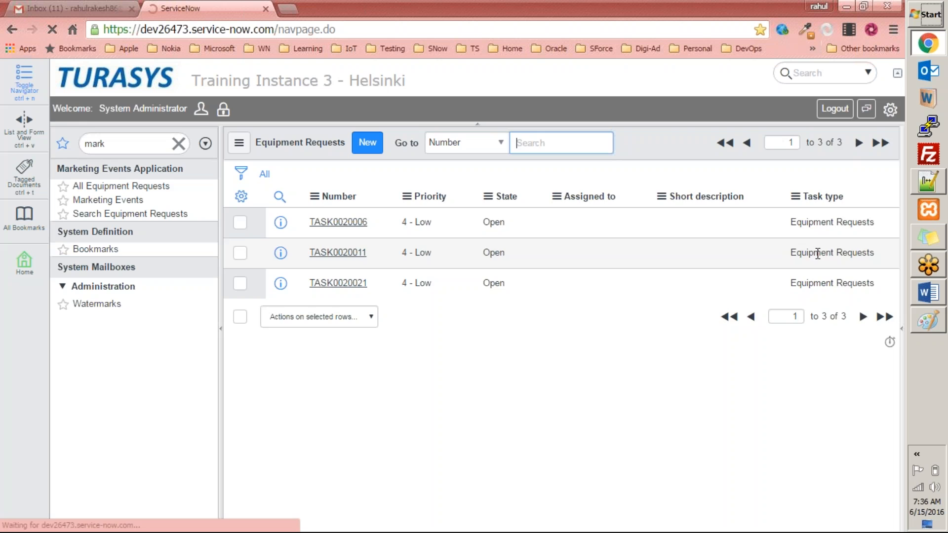
click(141, 214)
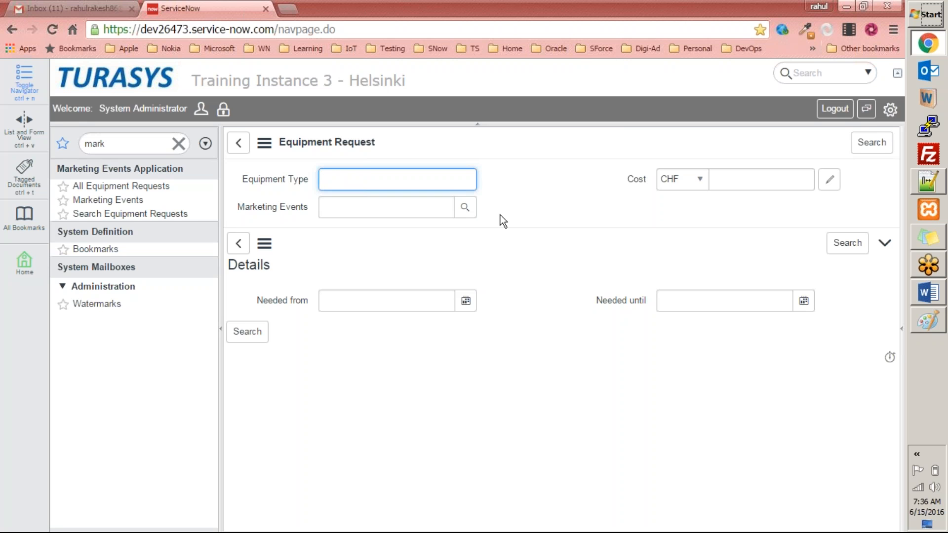
text(project)
click(870, 143)
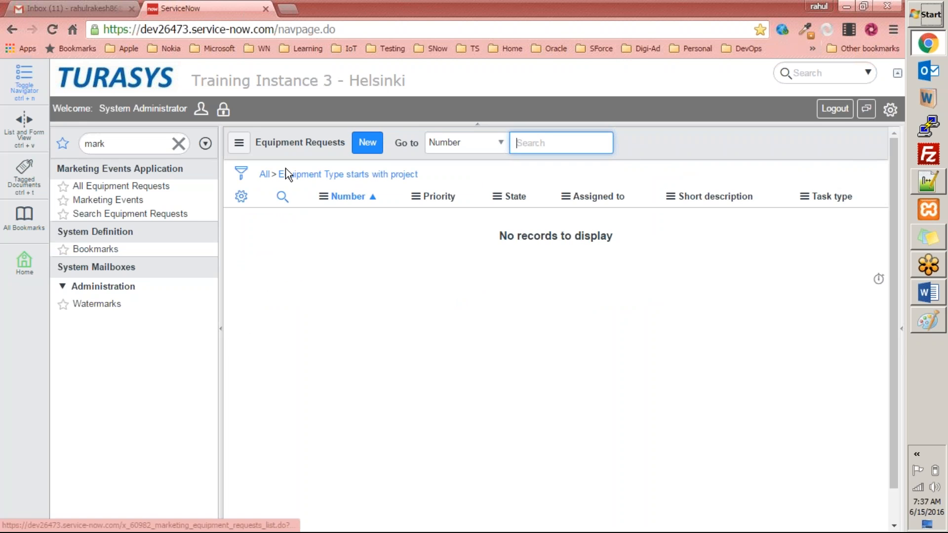
Reopen the Search Equipment Requests screen and search the Equipment Type for %project
click(171, 214)
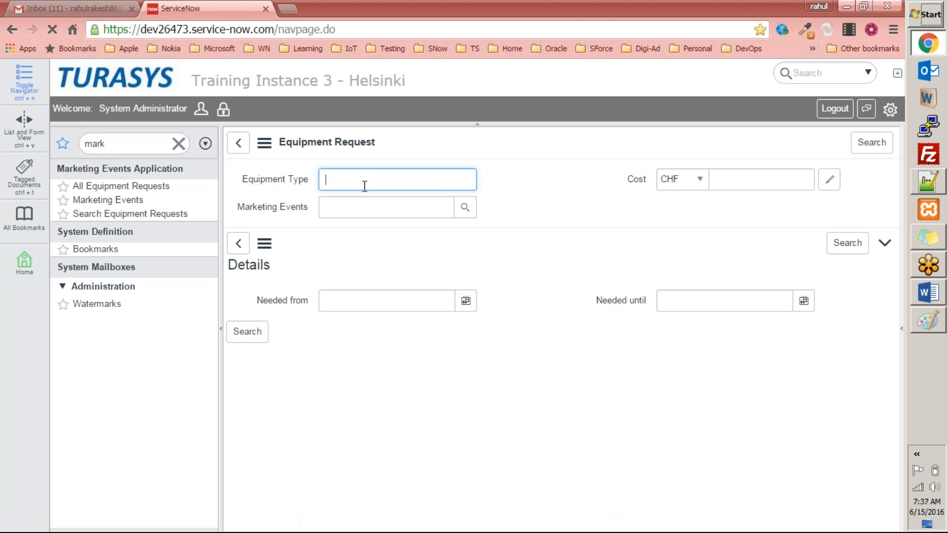
text(%%)
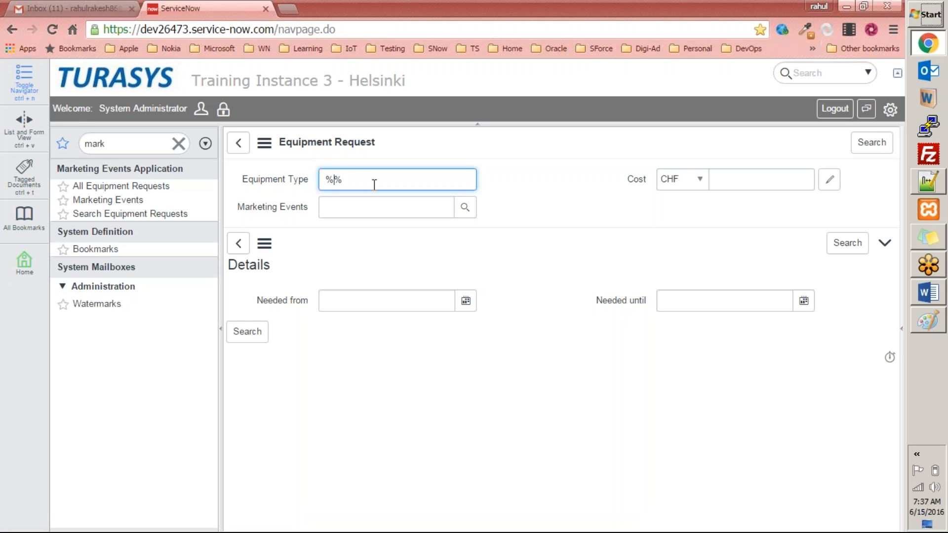
text(project)
click(869, 142)
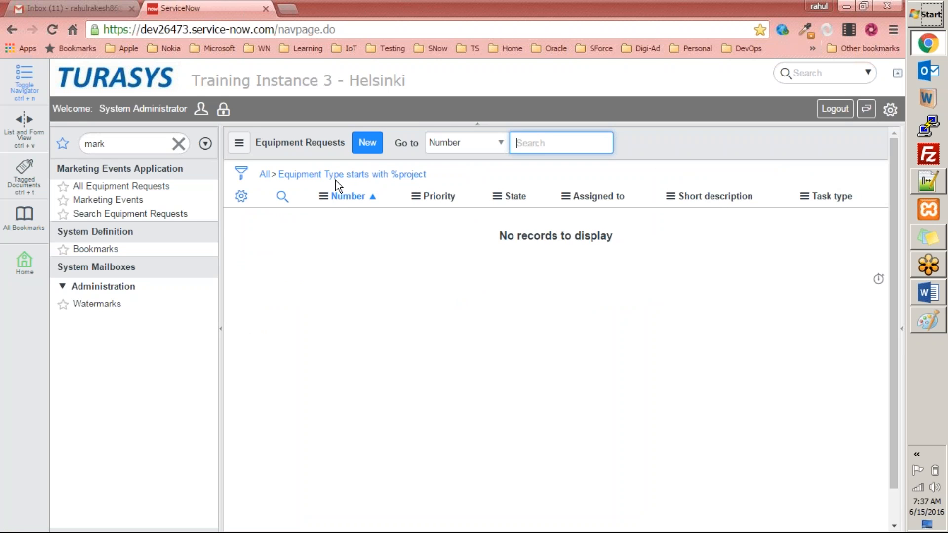
Clear the filter to list all equipment requests and remove every column from the list layout
click(263, 175)
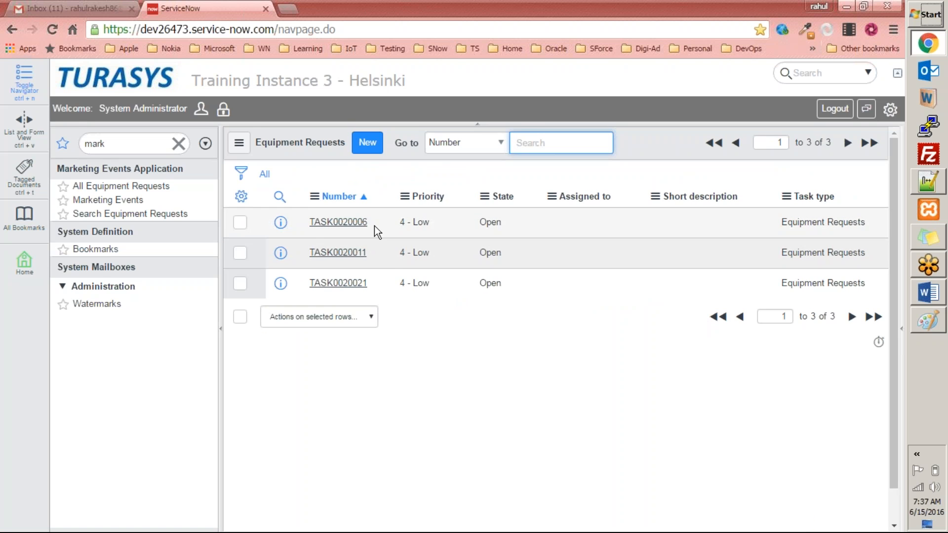
click(241, 196)
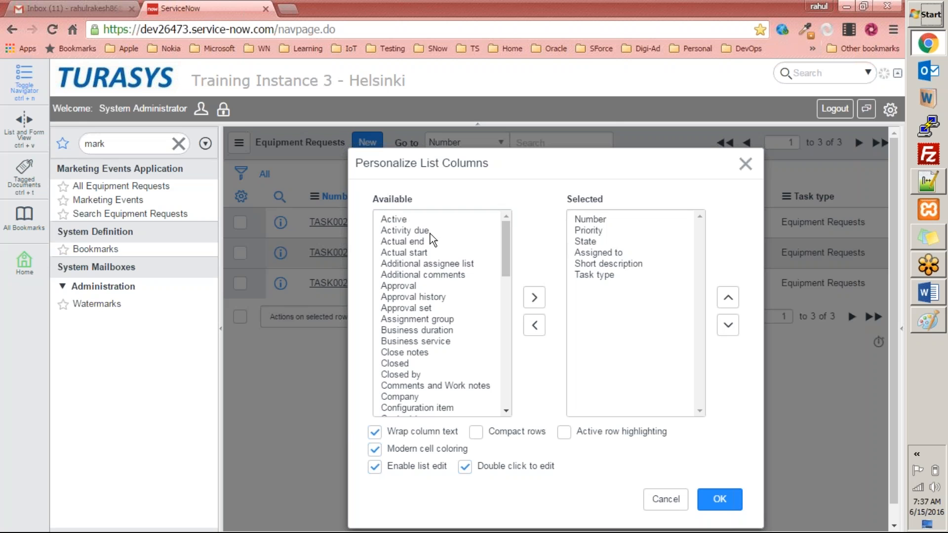
click(608, 220)
click(603, 231)
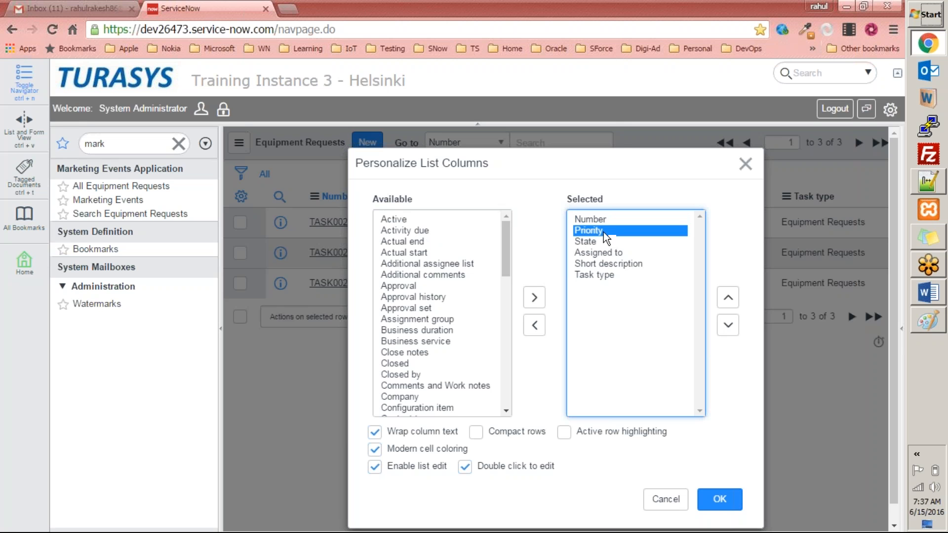
click(608, 275)
shift+click(609, 219)
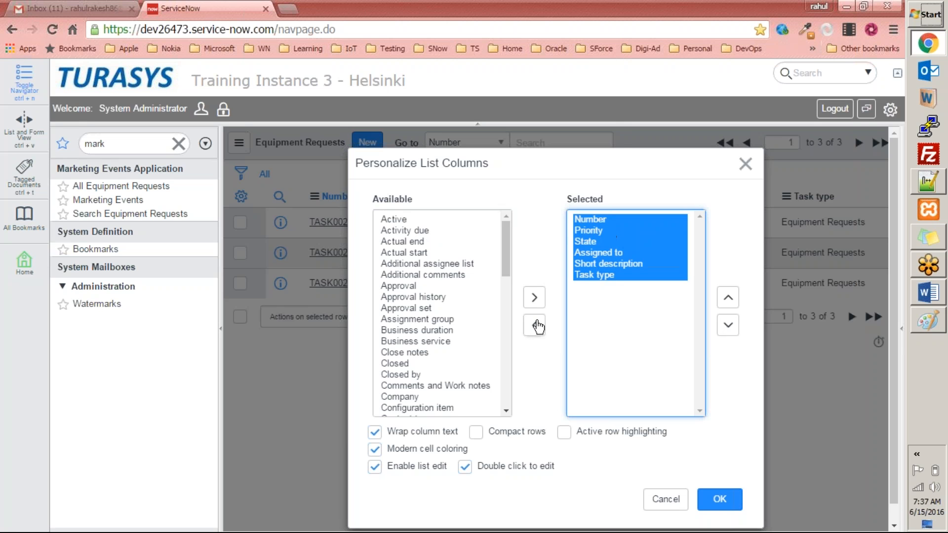
click(535, 325)
Add the Equipment Type and Cost columns to the equipment requests list layout
drag(505, 341, 507, 249)
click(418, 253)
key(e)
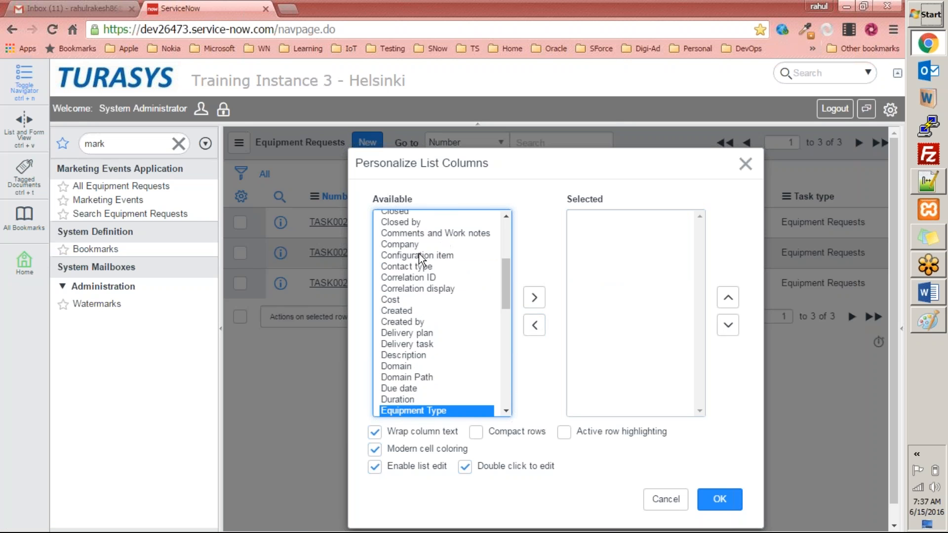
click(534, 297)
drag(506, 279, 506, 313)
click(435, 272)
key(c)
key(o)
key(n)
double_click(408, 315)
Add the Needed from, Needed until, Marketing Events, Created and Created by columns and apply the layout
click(418, 285)
key(n)
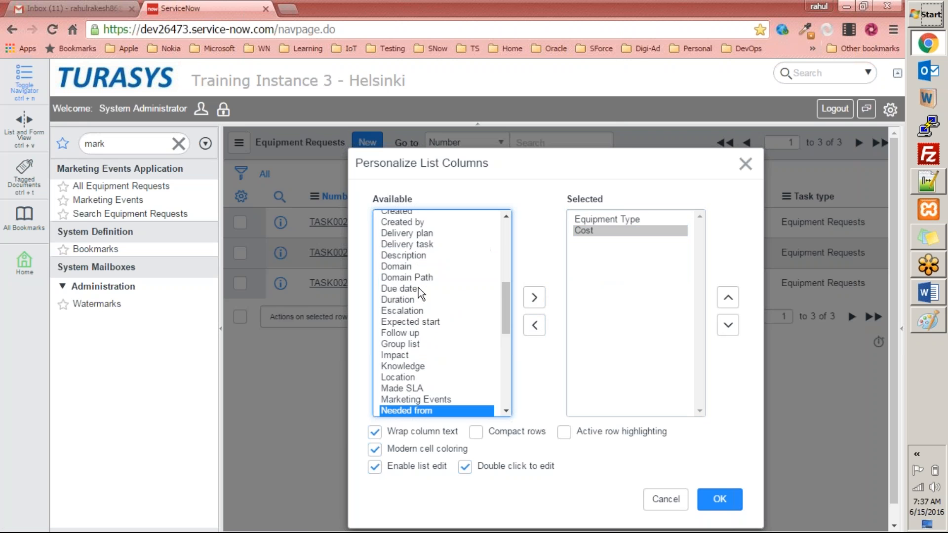
click(534, 297)
click(455, 321)
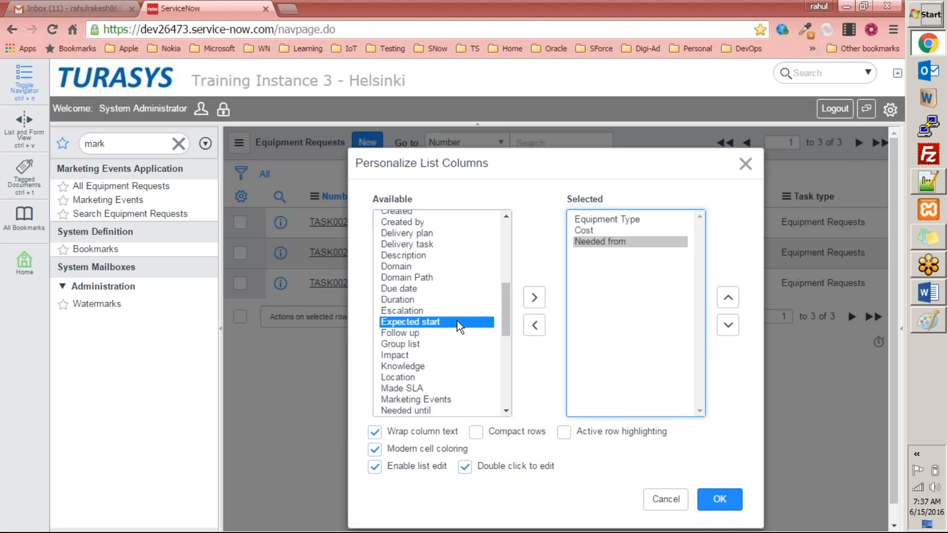
key(n)
click(534, 298)
click(398, 244)
key(m)
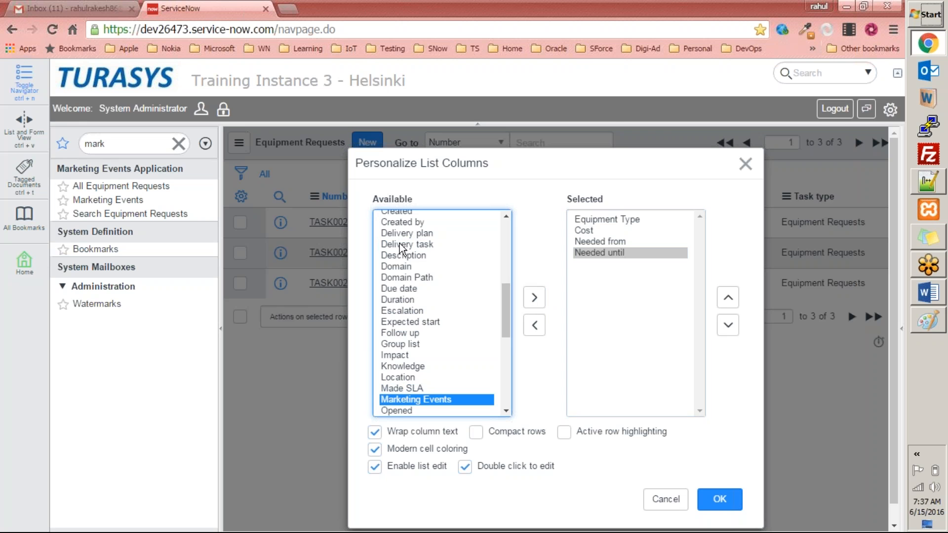
click(534, 297)
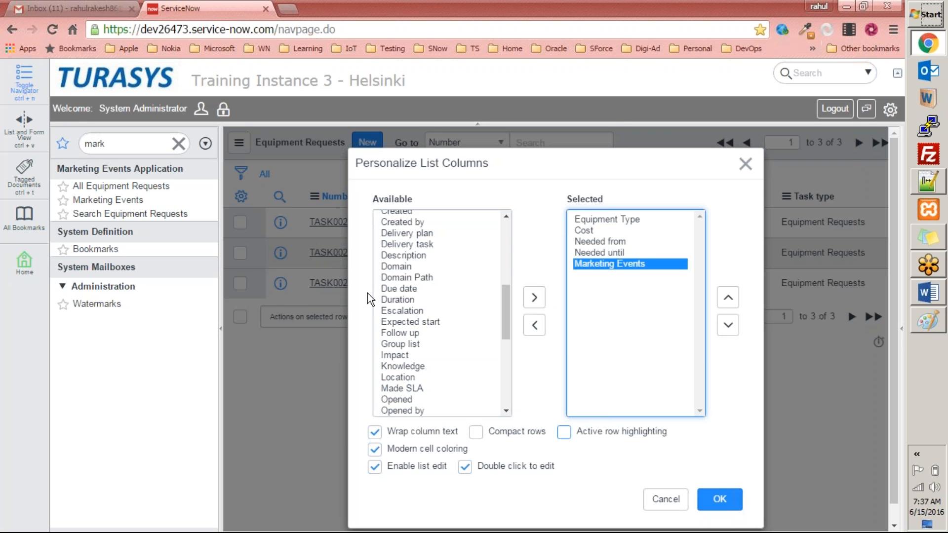
click(425, 244)
key(r)
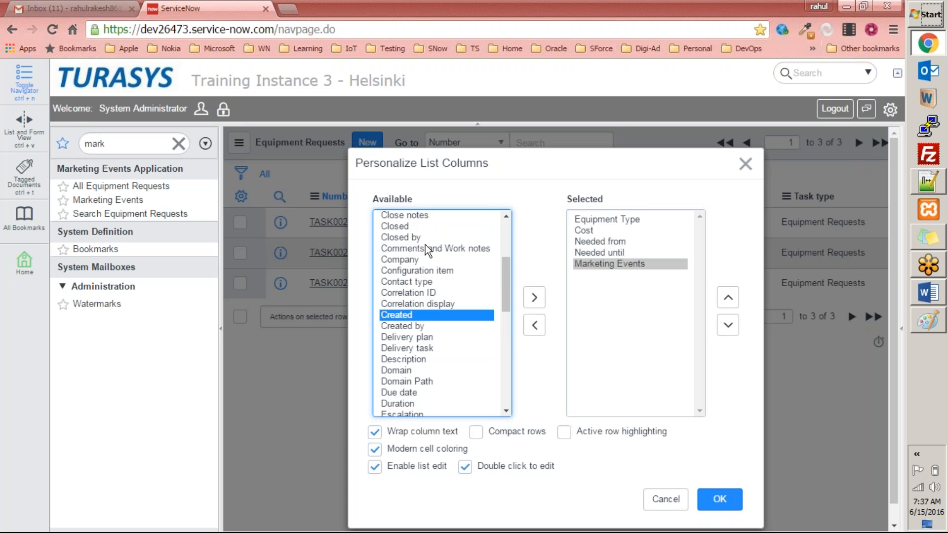
click(537, 291)
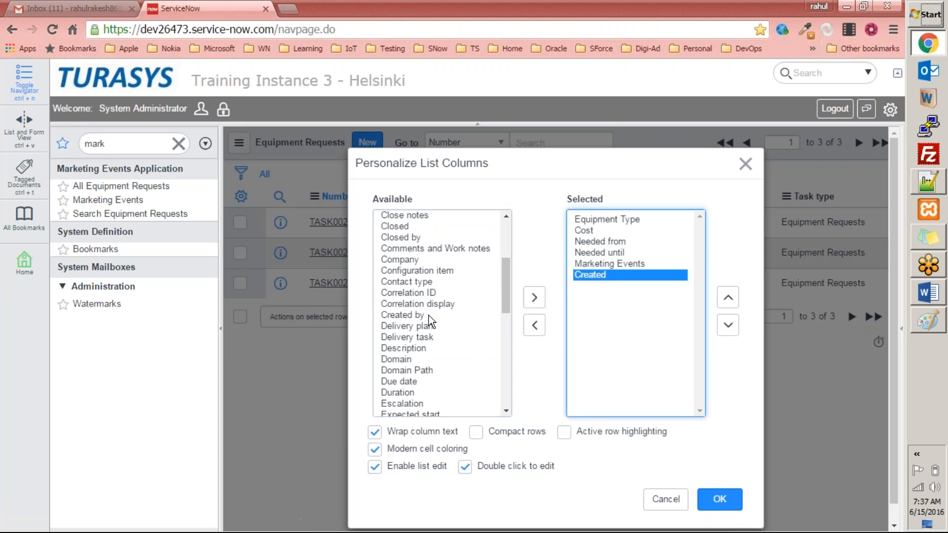
double_click(428, 315)
click(721, 501)
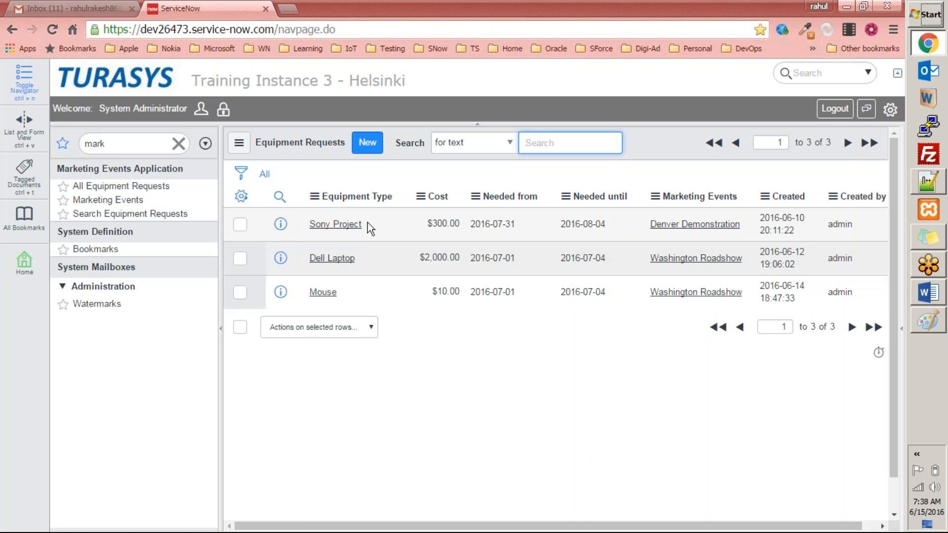
Open the Search Equipment Requests screen and search the Equipment Type for mouse
drag(341, 291, 307, 318)
click(130, 213)
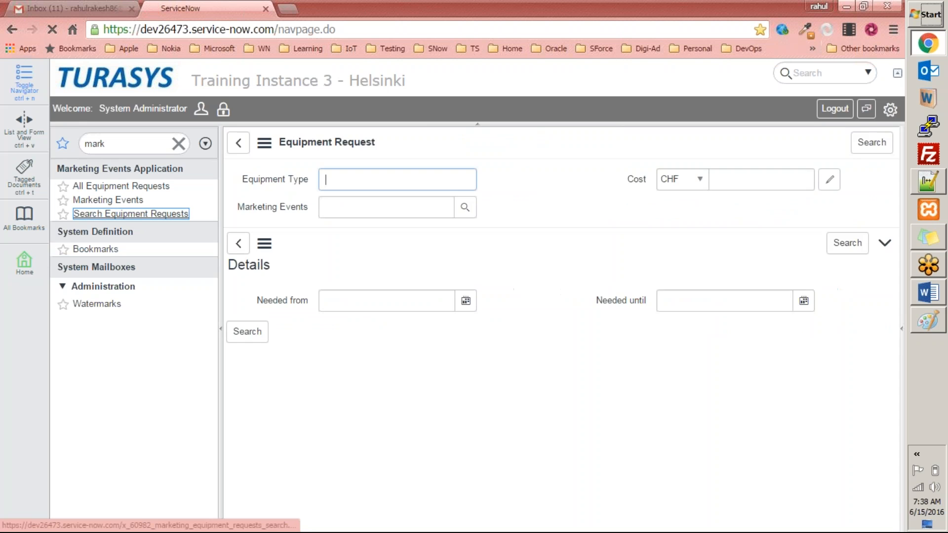
text(mouse)
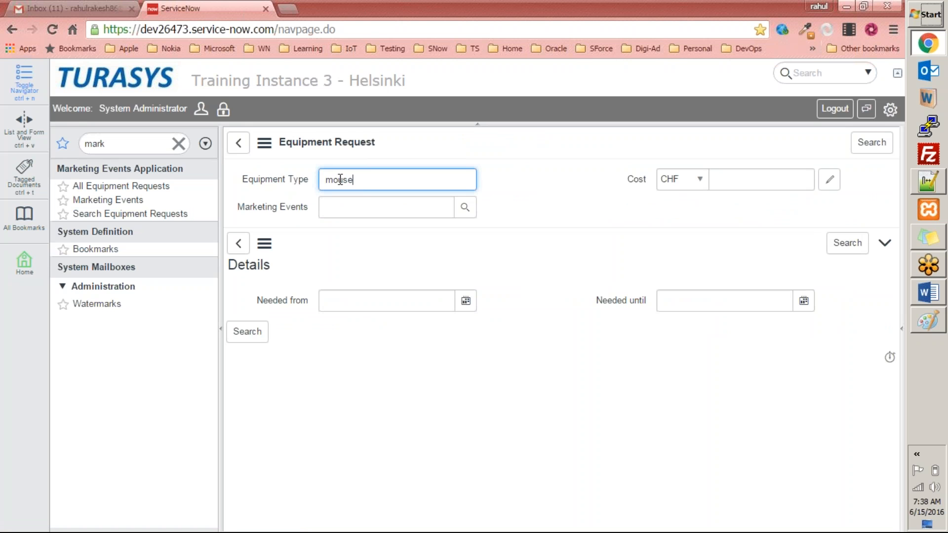
click(868, 142)
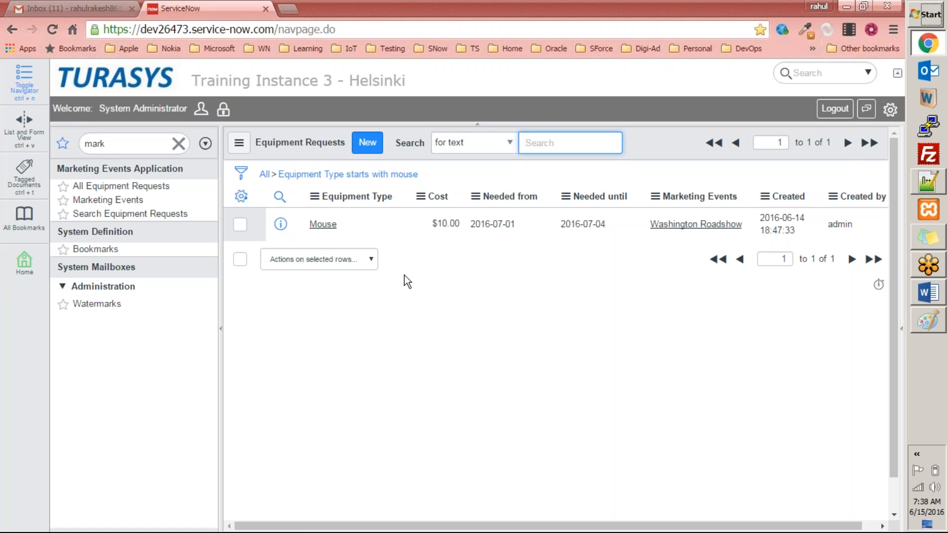
Search the Equipment Type for sony from the Search Equipment Requests screen
click(161, 214)
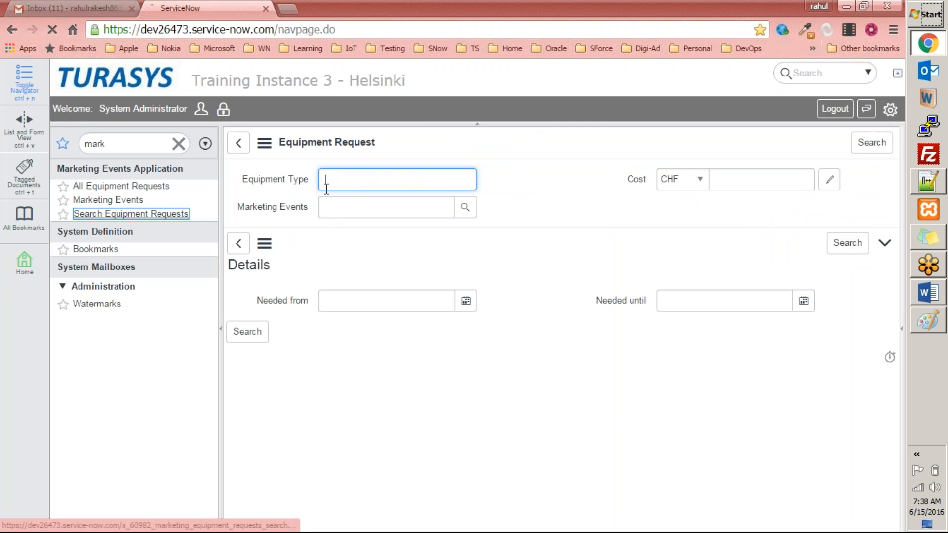
key(Return)
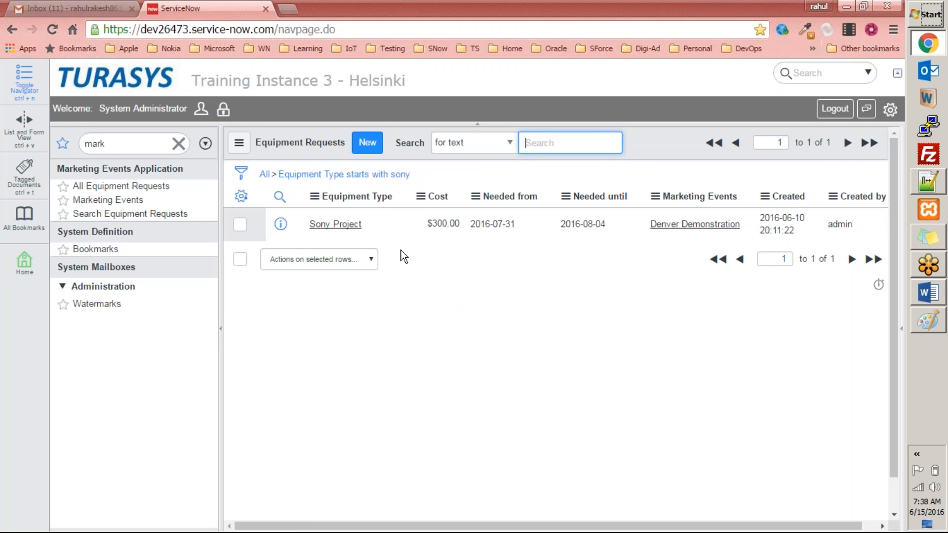
Copy the Sony Project's Needed until date and search equipment requests with Needed until 2016-08-04
drag(606, 224, 560, 226)
key(ctrl+c)
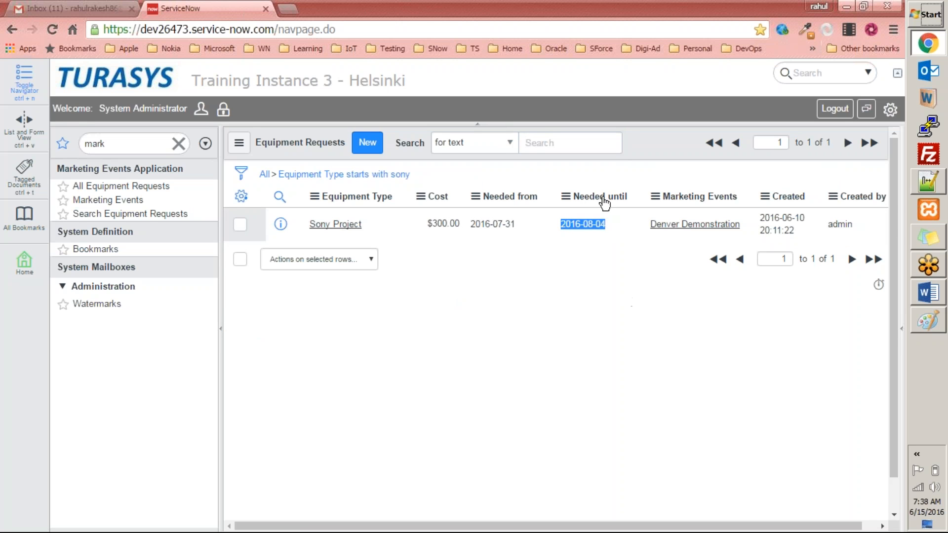
click(142, 216)
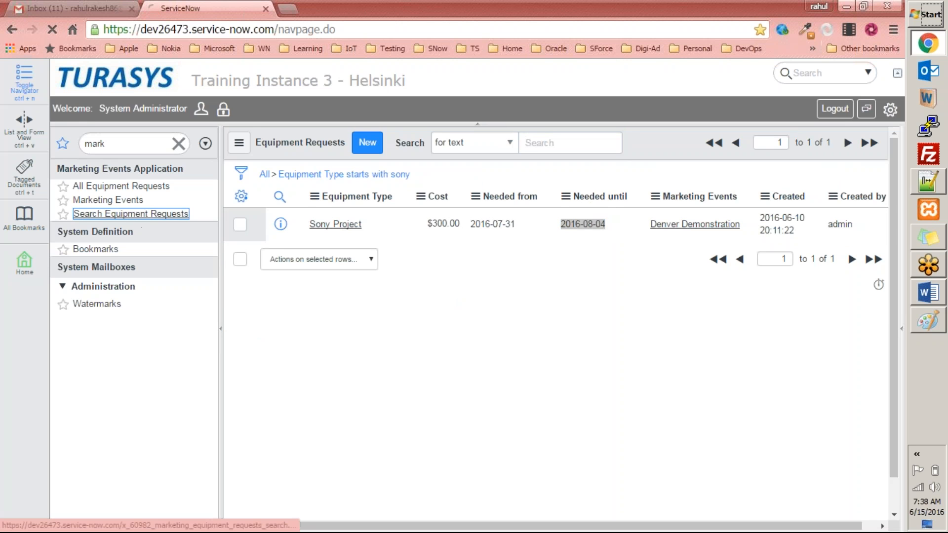
click(682, 306)
key(ctrl+v)
key(Home)
key(Delete)
click(247, 331)
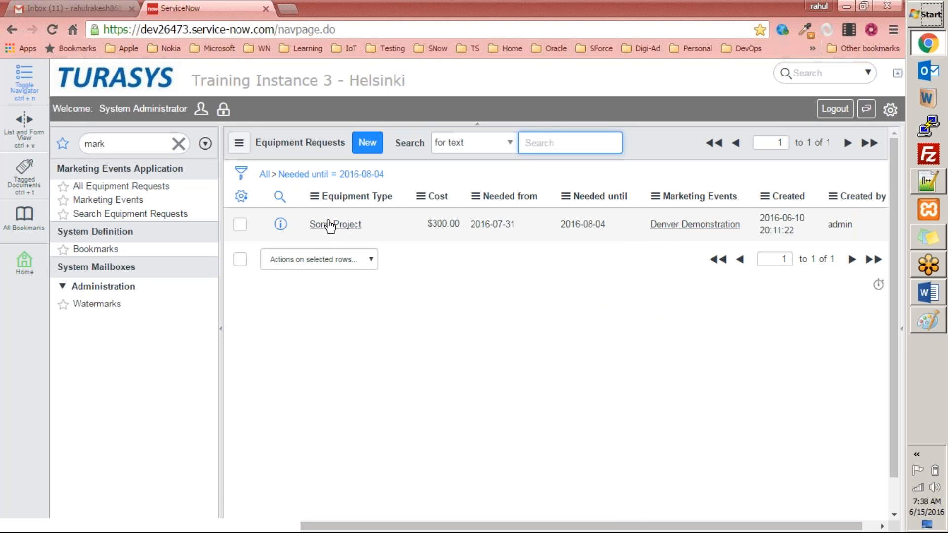
Filter the navigator for module and open the Modules list
double_click(607, 226)
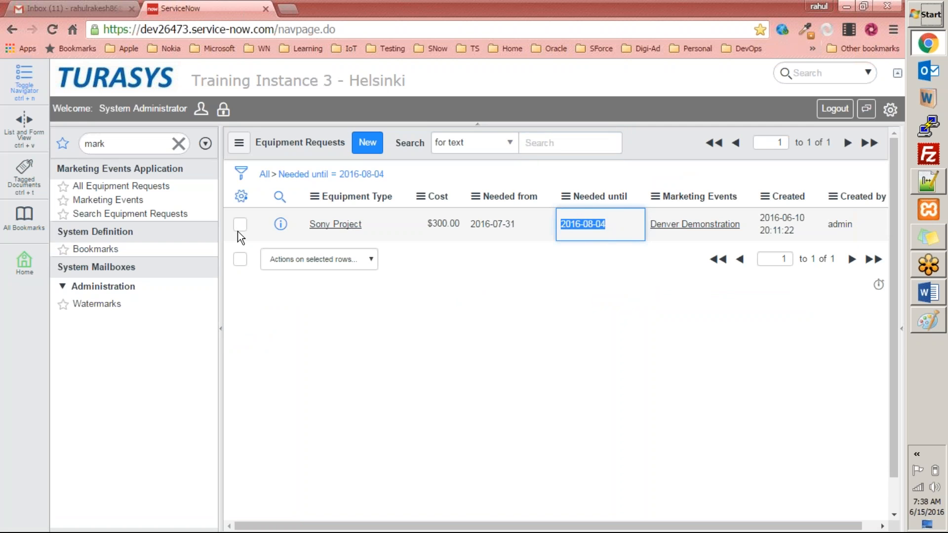
click(129, 214)
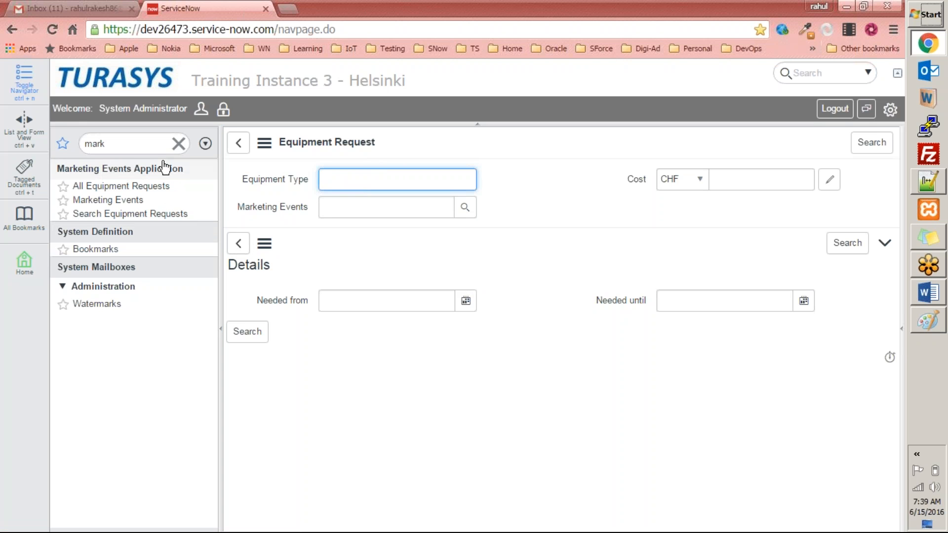
click(152, 148)
text(module)
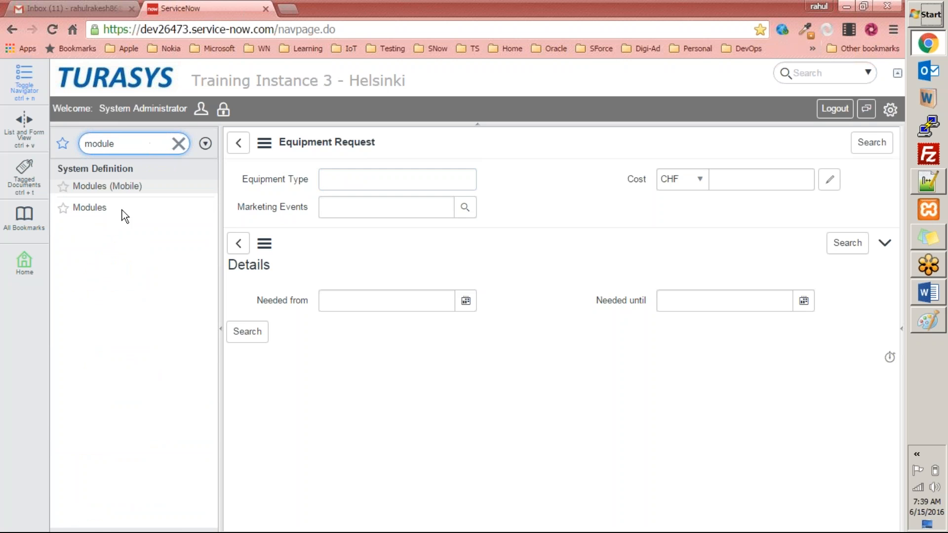
click(90, 208)
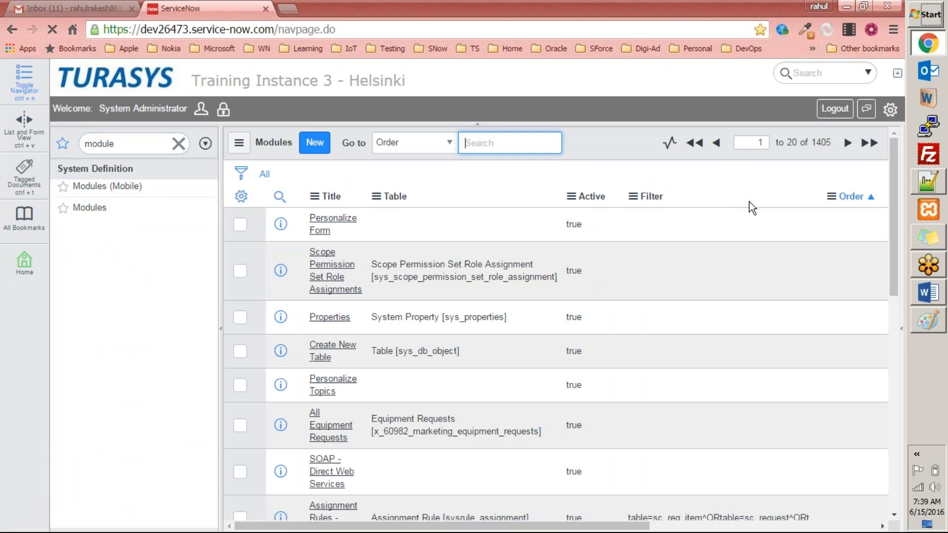
Sort the modules list by the Updated column
drag(599, 527, 826, 531)
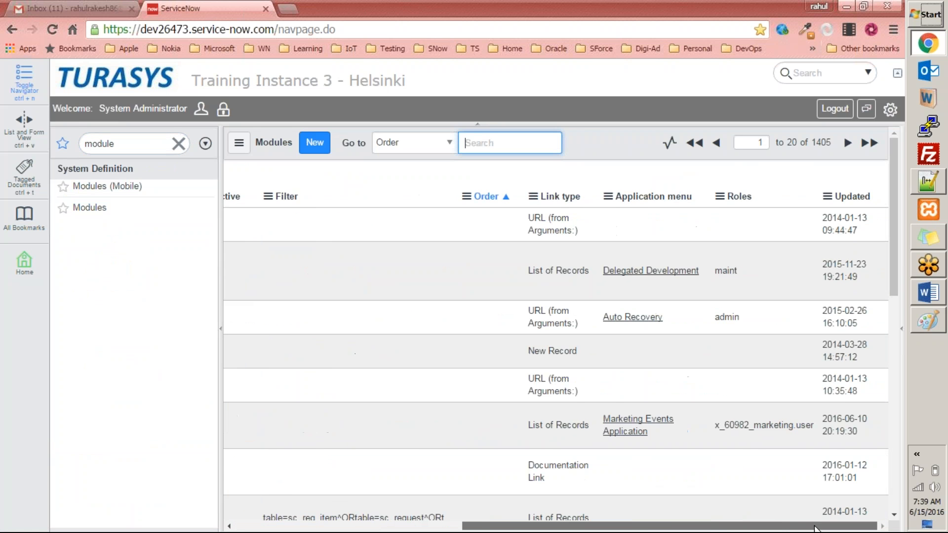
click(850, 197)
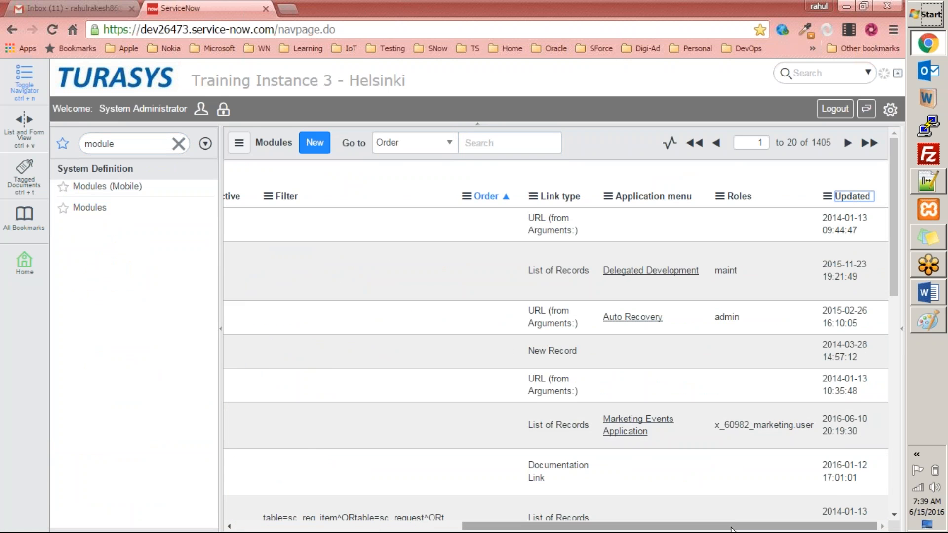
drag(732, 529, 575, 529)
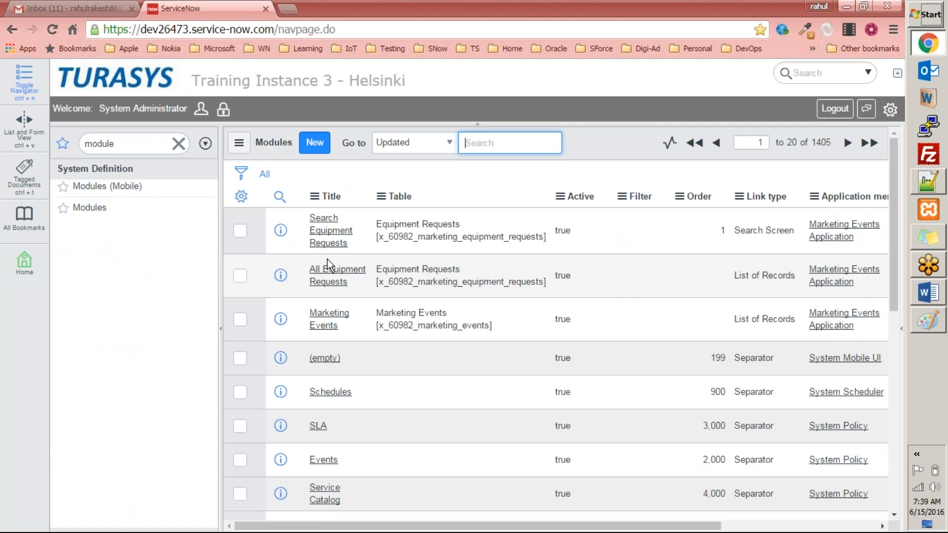
Open the Search Equipment Requests module record and review its Link Type settings
click(331, 231)
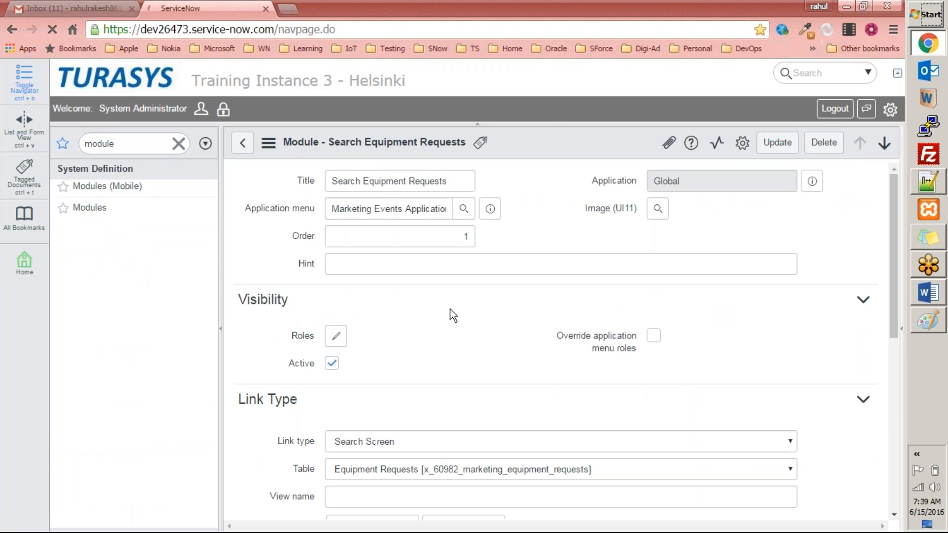
scroll(302, 305, down, 10)
scroll(388, 361, up, 8)
scroll(388, 360, down, 4)
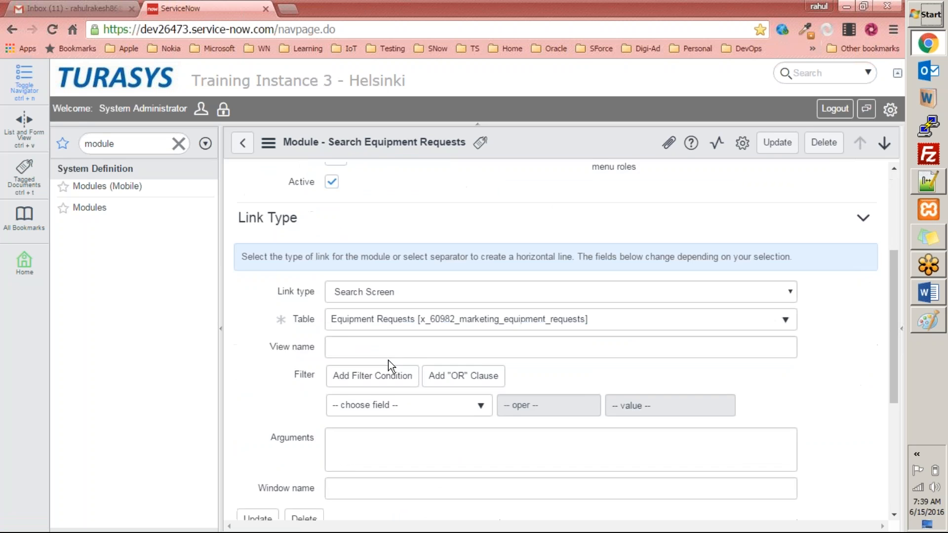
Change the Search Equipment Requests module's link type to List of Records and save the record
click(407, 257)
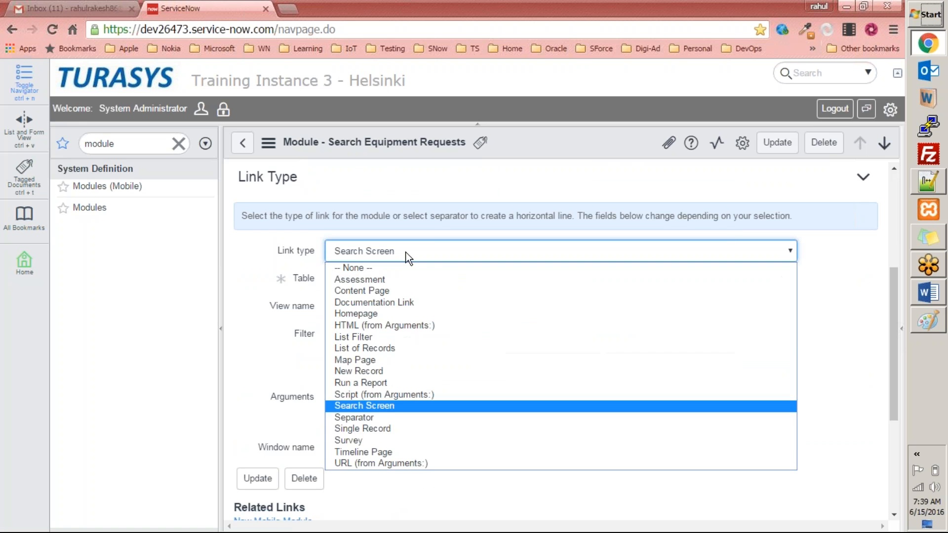
click(384, 348)
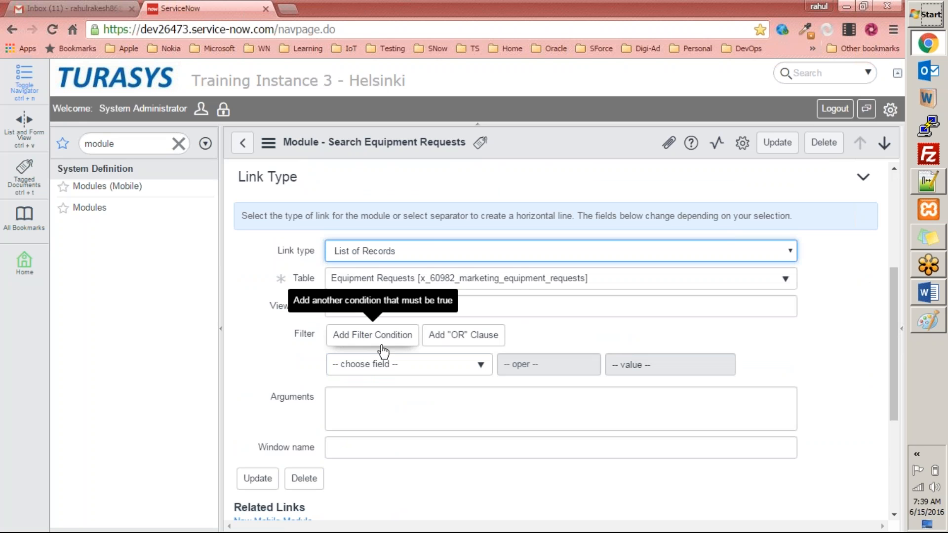
right_click(543, 146)
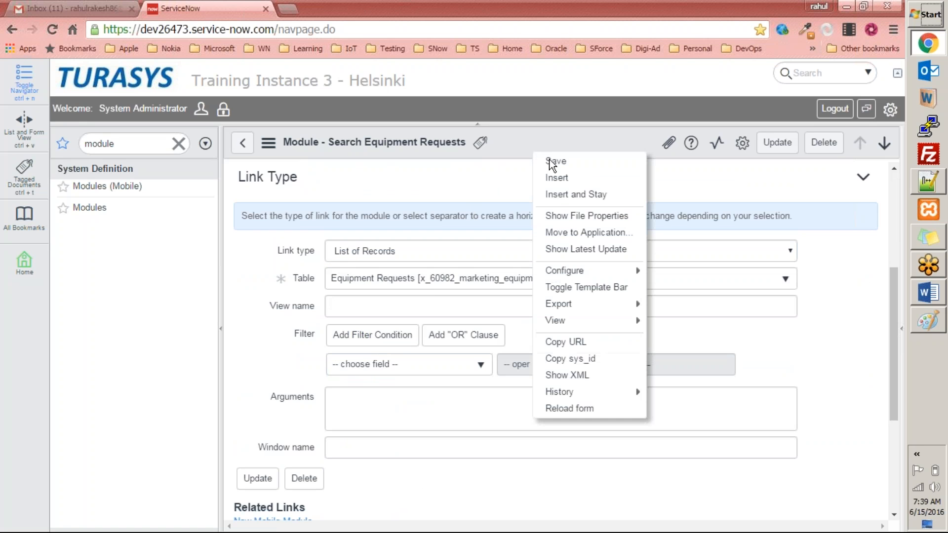
click(550, 160)
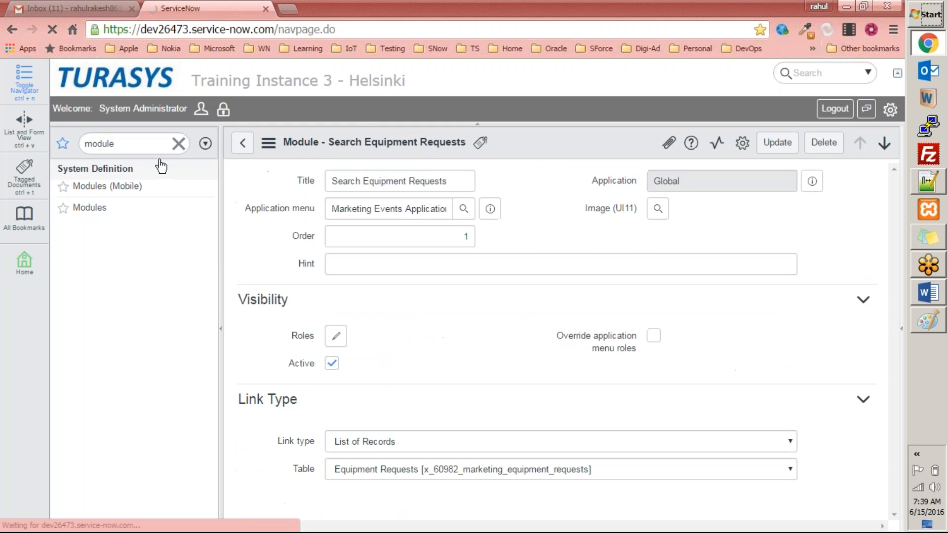
Filter the navigator for marke and open the Search Equipment Requests module to view its list
click(152, 147)
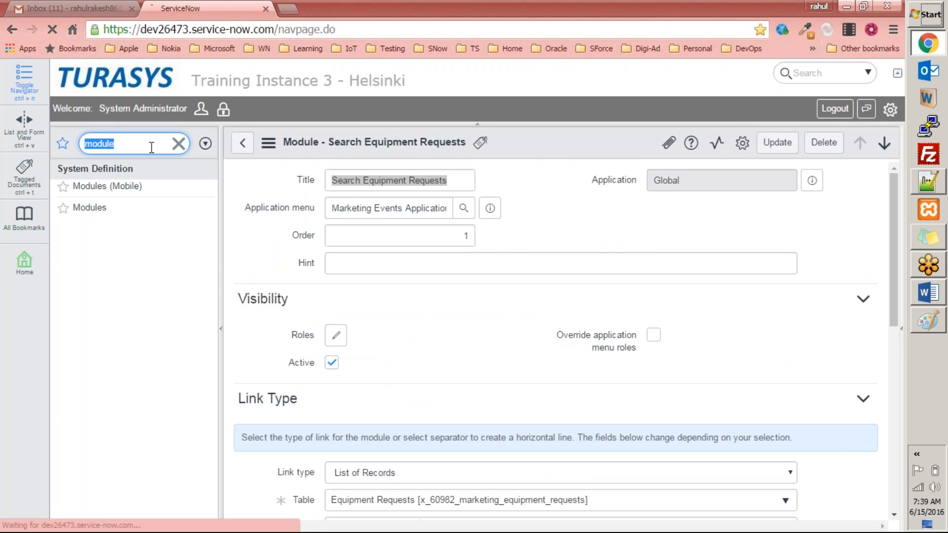
key(BackSpace)
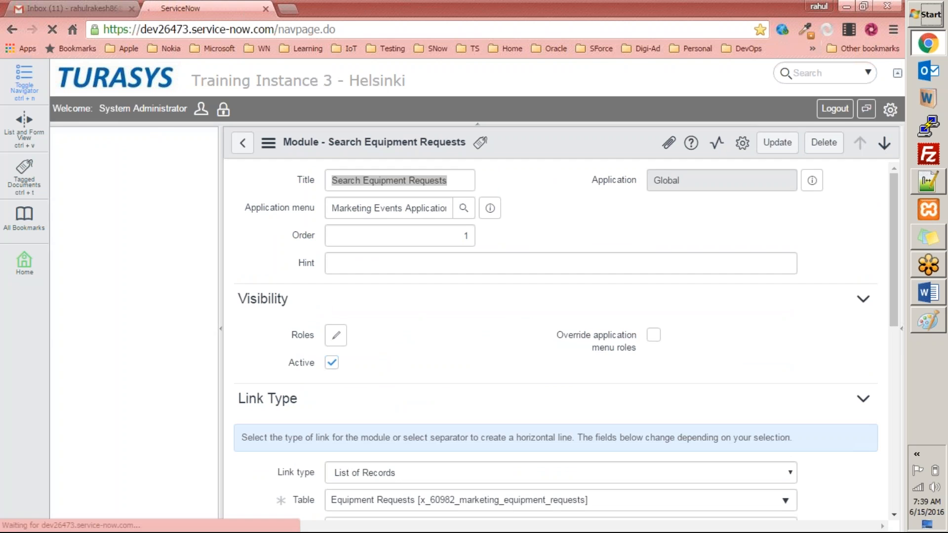
text(marke)
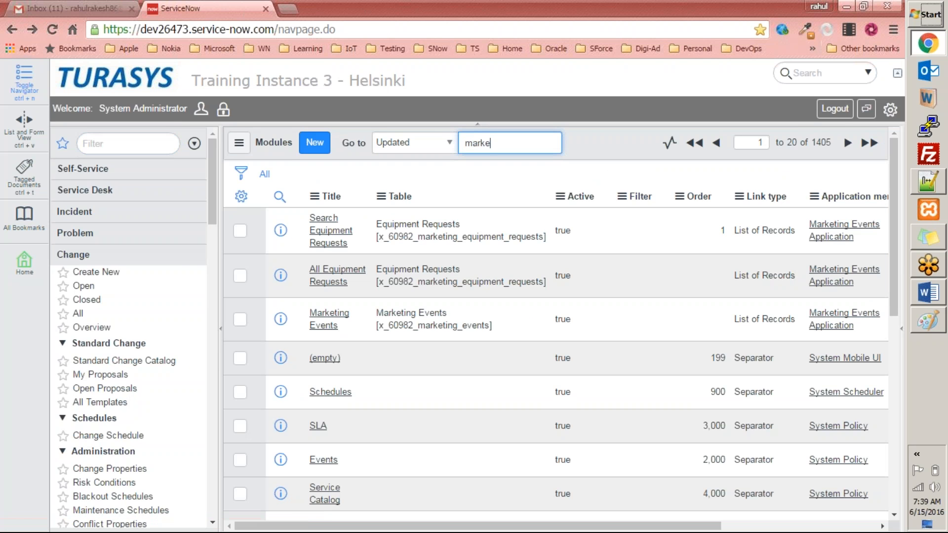
click(148, 145)
text(marke)
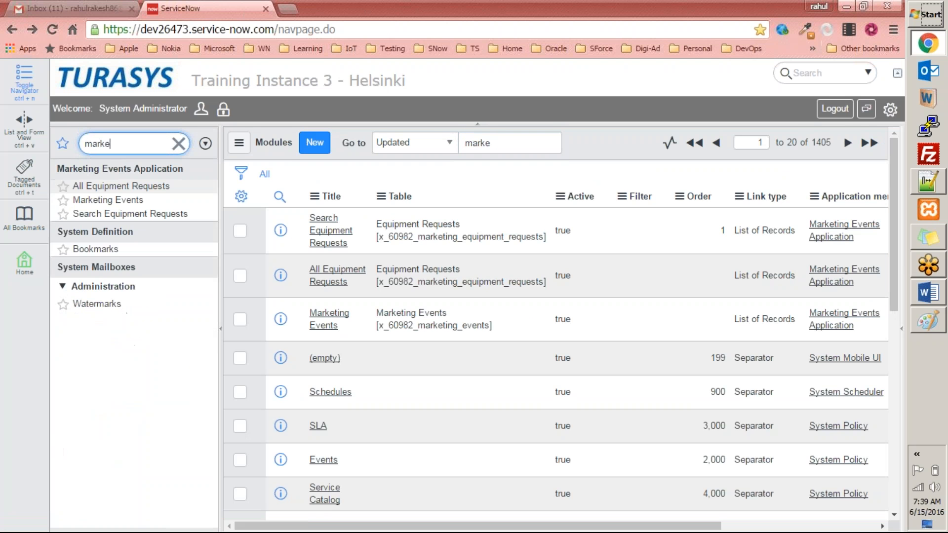
click(149, 216)
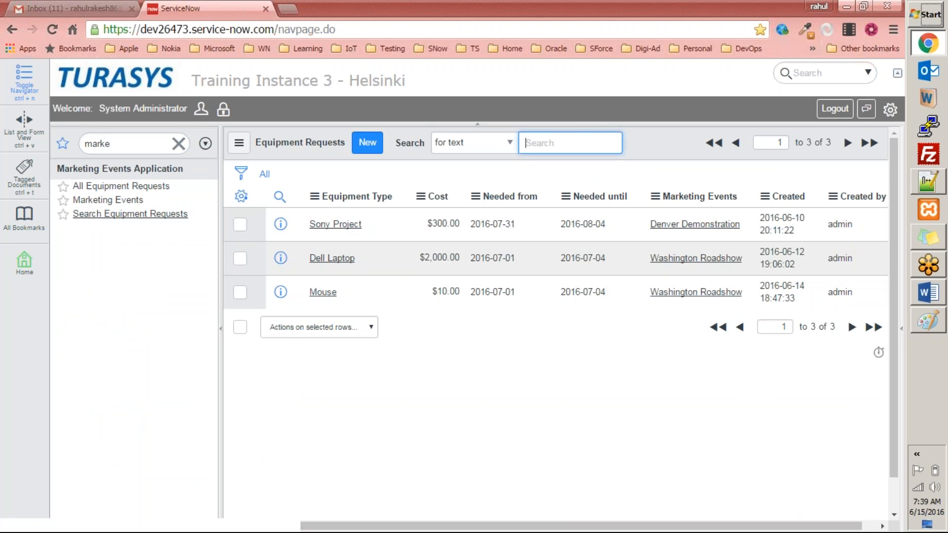
click(139, 216)
click(138, 216)
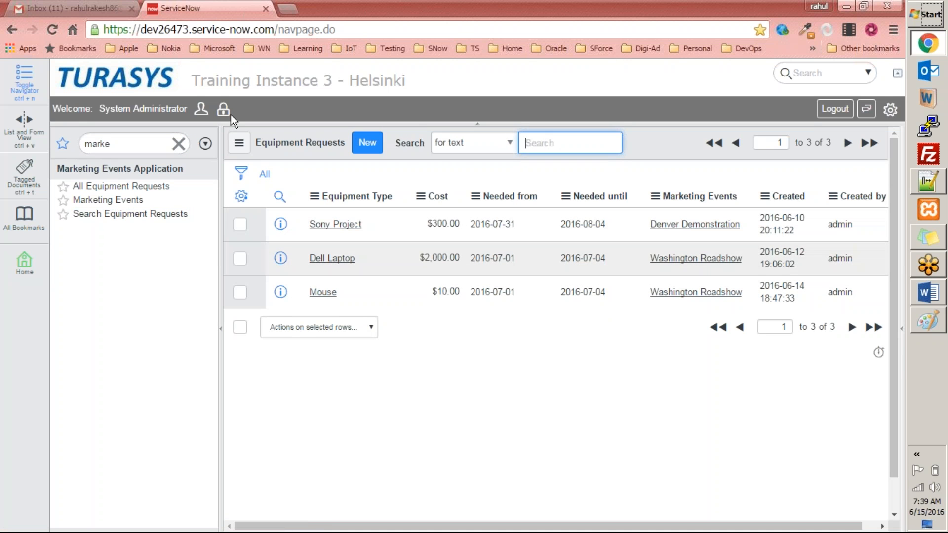
Reopen the Search Equipment Requests module record and set its link type to Map Page using the Critical incidents map, then save
click(156, 144)
text(modules)
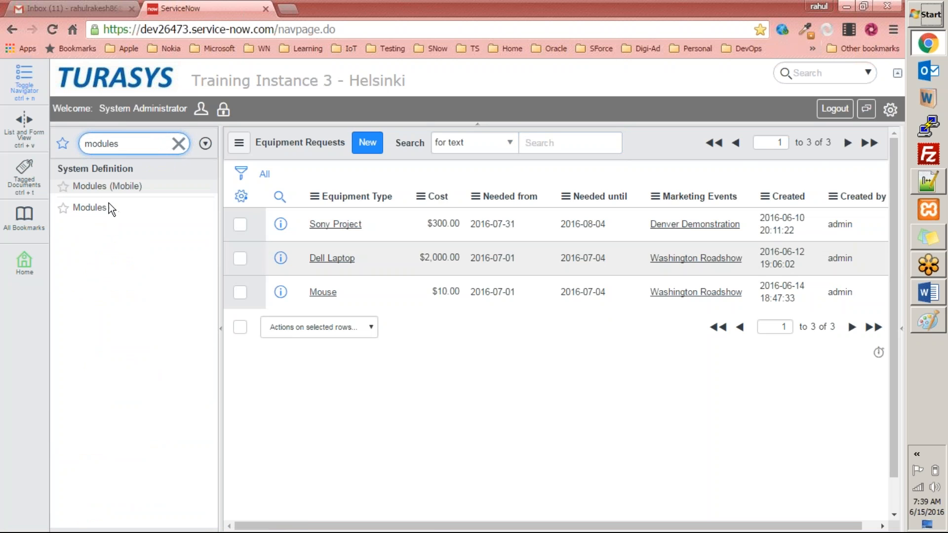
click(108, 206)
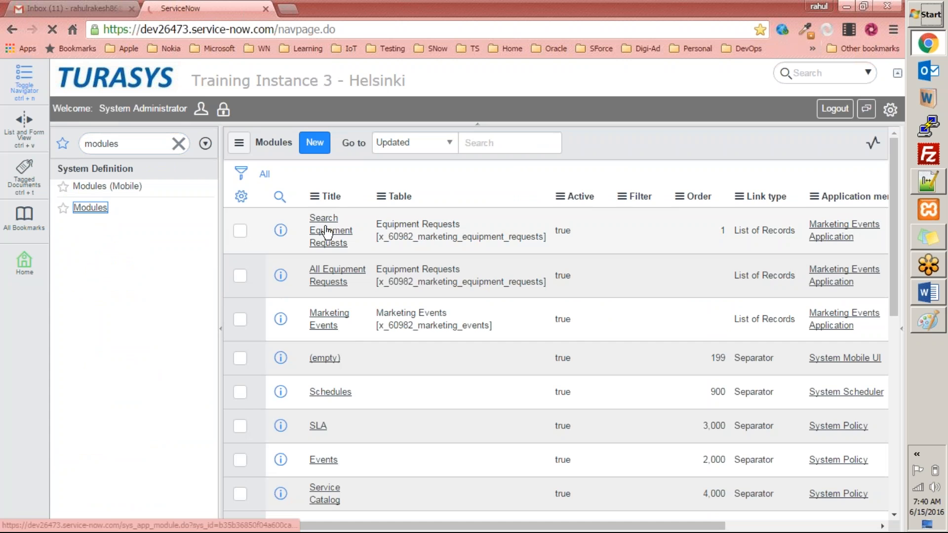
click(325, 231)
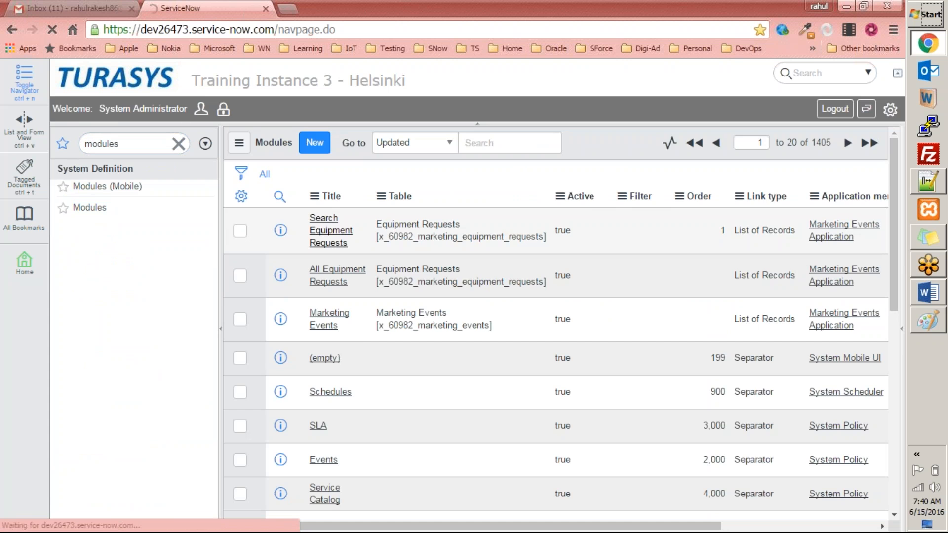
scroll(395, 208, down, 10)
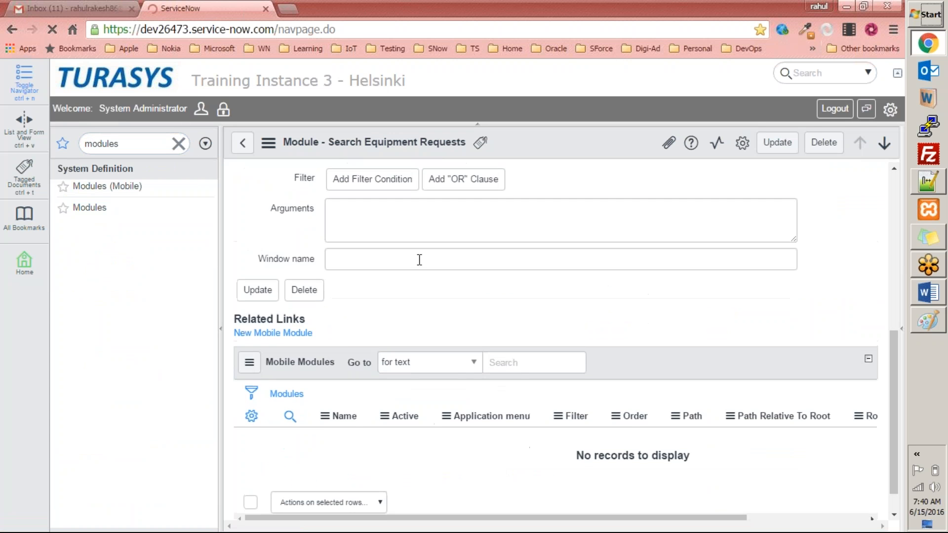
scroll(417, 260, up, 9)
scroll(435, 261, down, 6)
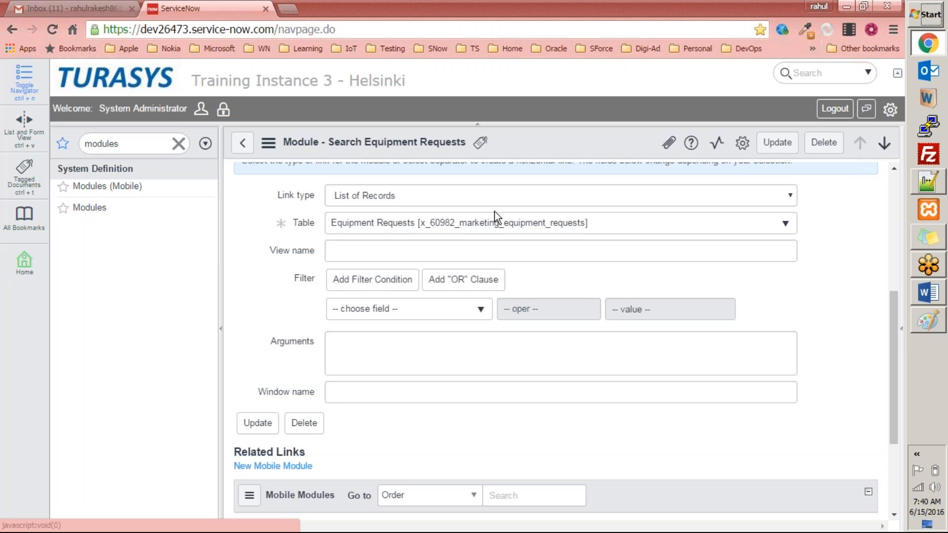
click(481, 199)
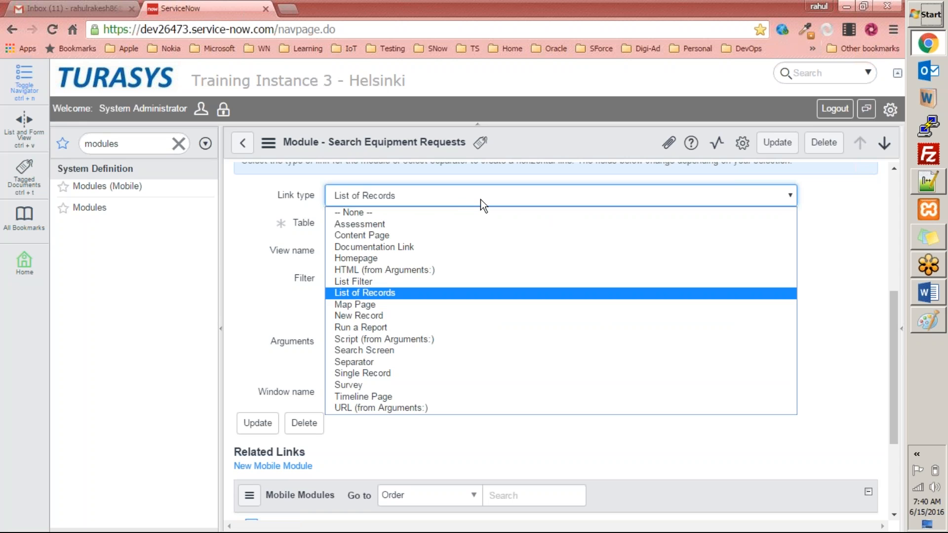
click(366, 304)
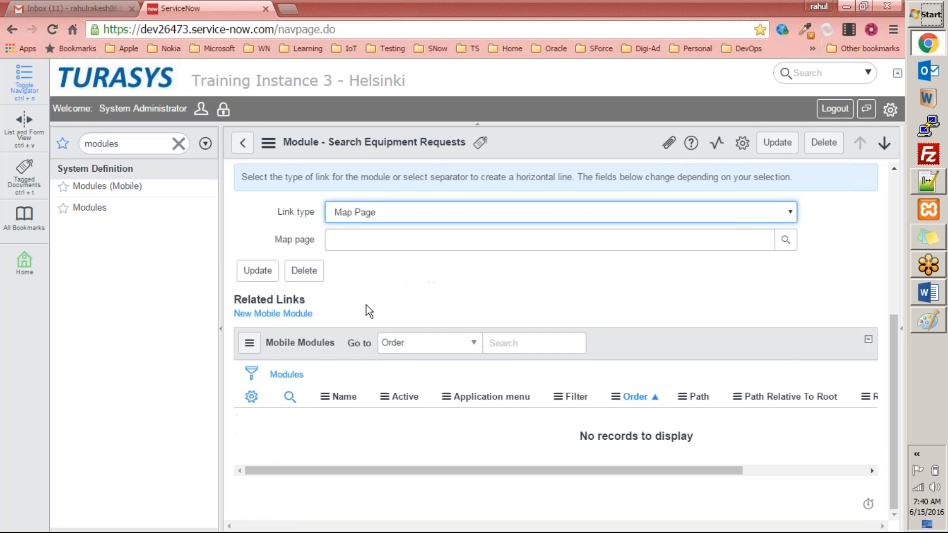
click(786, 246)
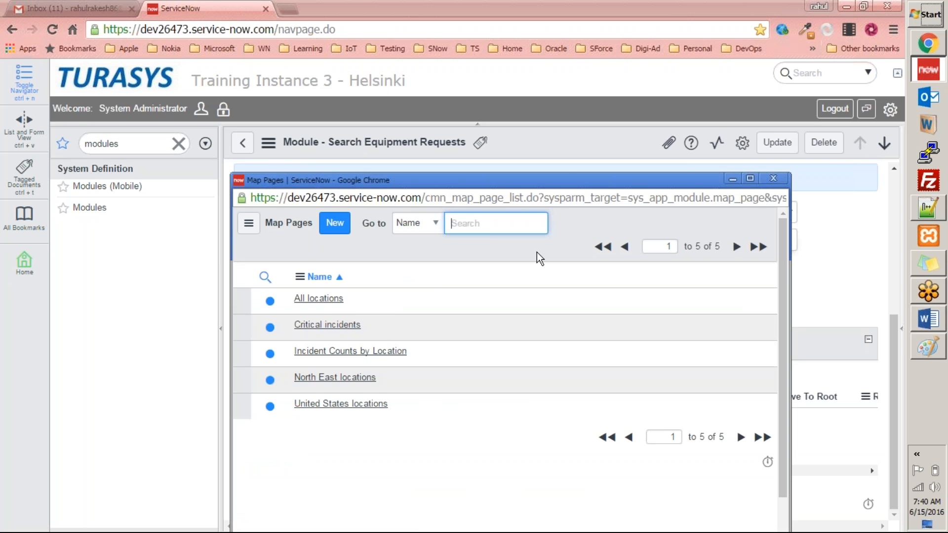
click(339, 325)
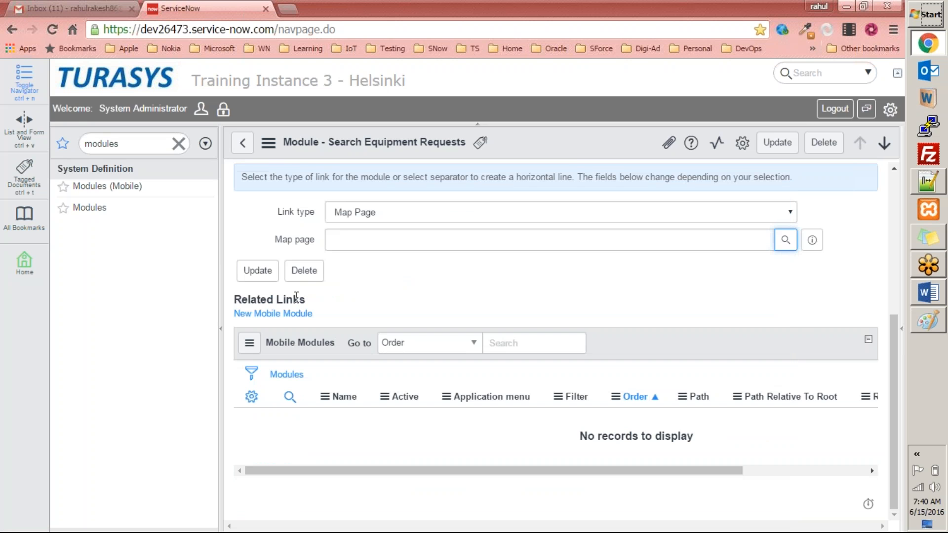
right_click(533, 145)
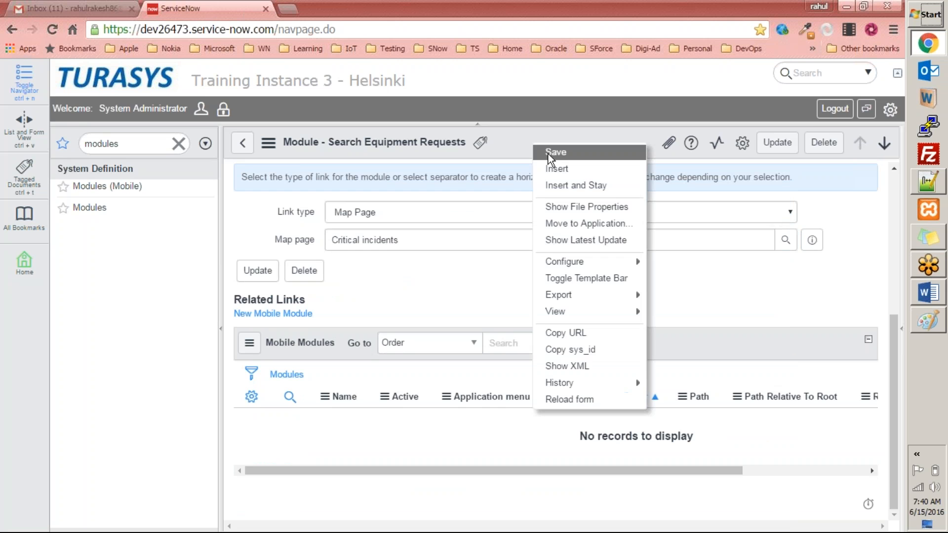
click(549, 154)
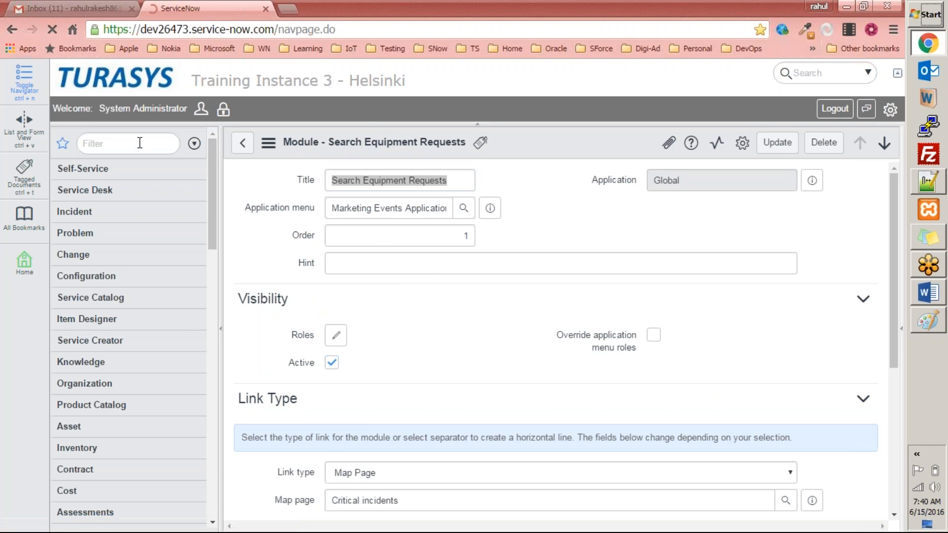
Open the Search Equipment Requests module from the navigator and pan around the map it displays
click(139, 142)
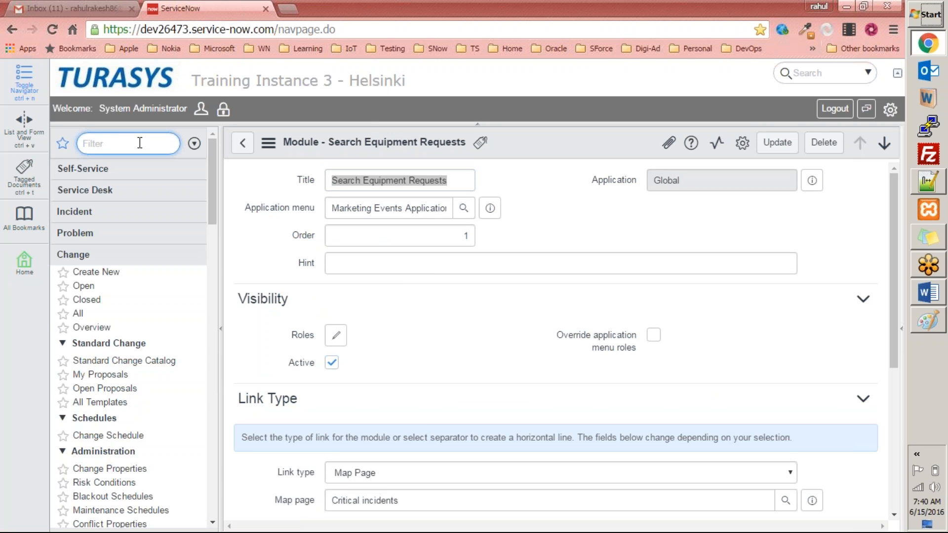
text(mark)
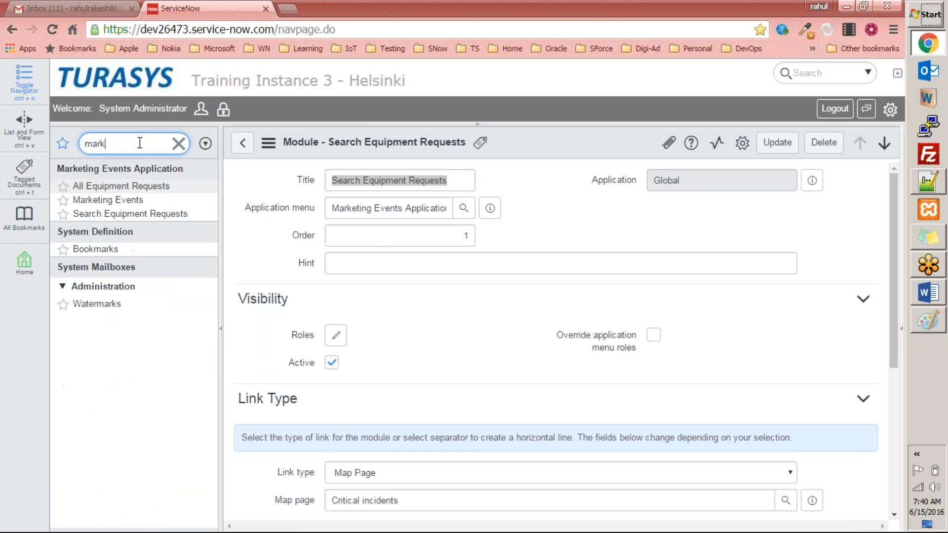
click(122, 217)
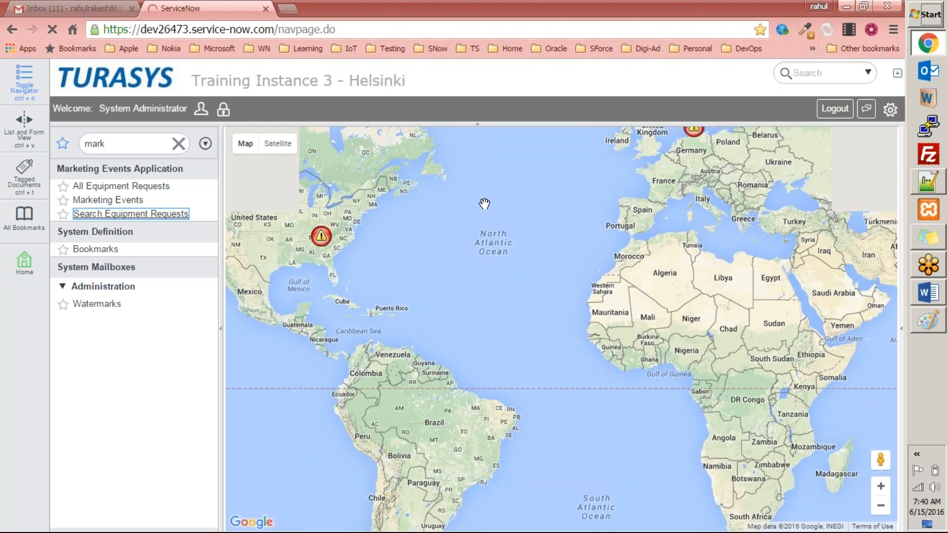
drag(442, 244, 454, 313)
drag(366, 295, 474, 303)
scroll(474, 296, down, 1)
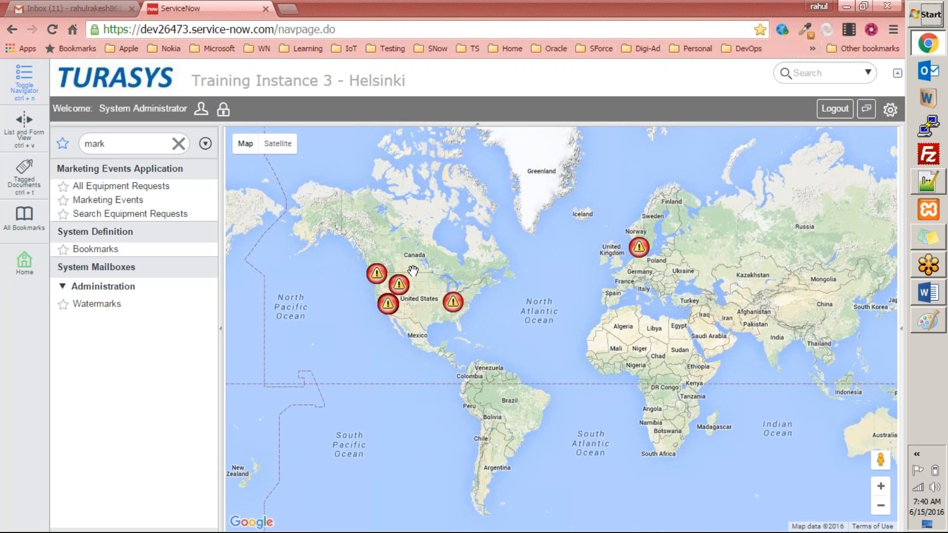
Reopen the Search Equipment Requests module record and set its link type to Assessment with the Groups assessment, then save
click(142, 143)
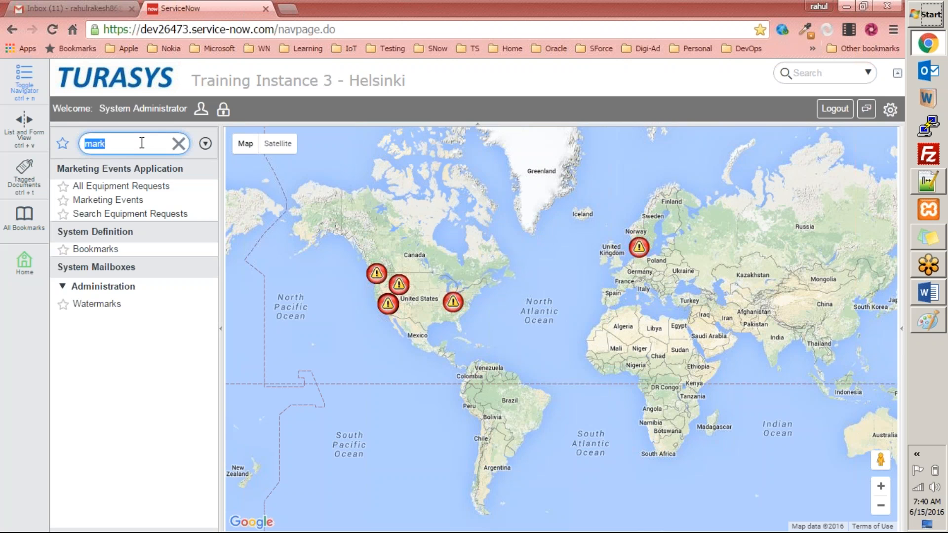
text(modul)
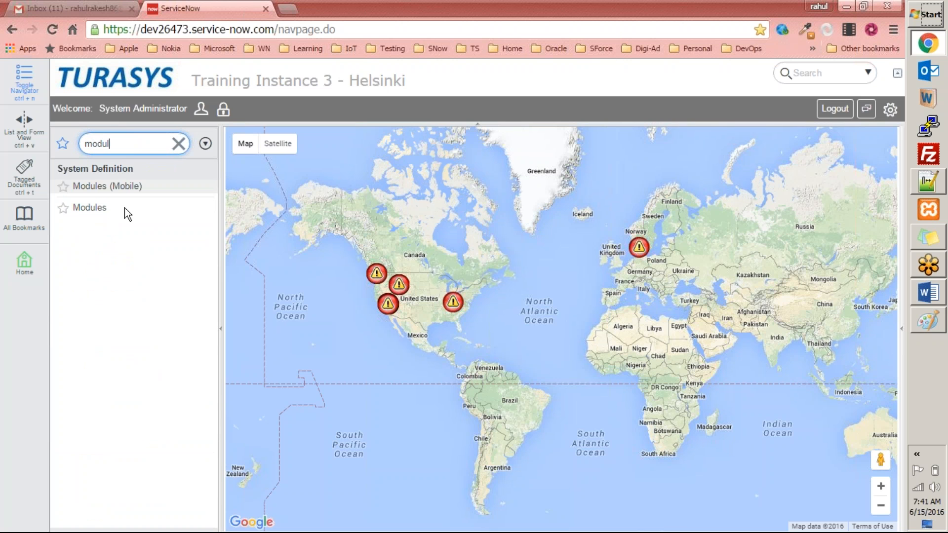
click(94, 208)
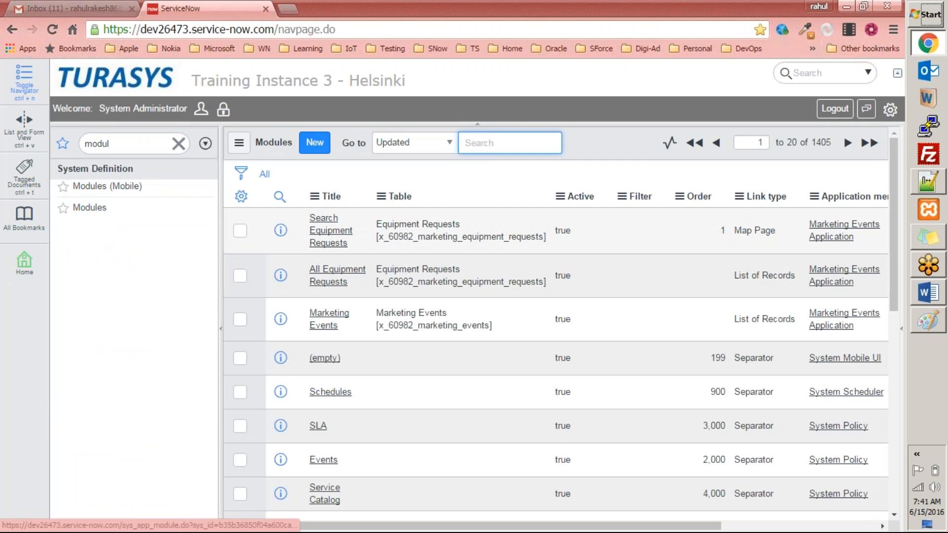
click(327, 237)
scroll(461, 330, down, 2)
scroll(389, 274, down, 5)
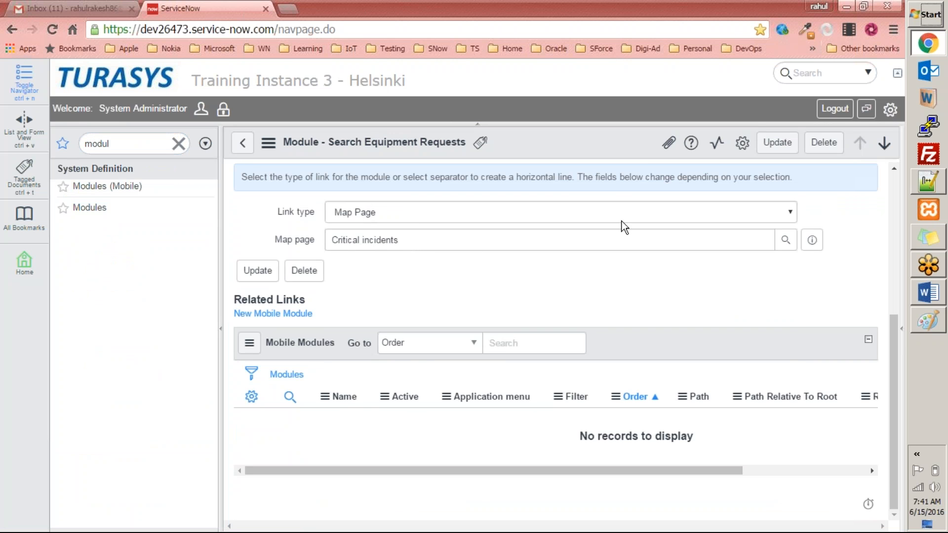
click(774, 220)
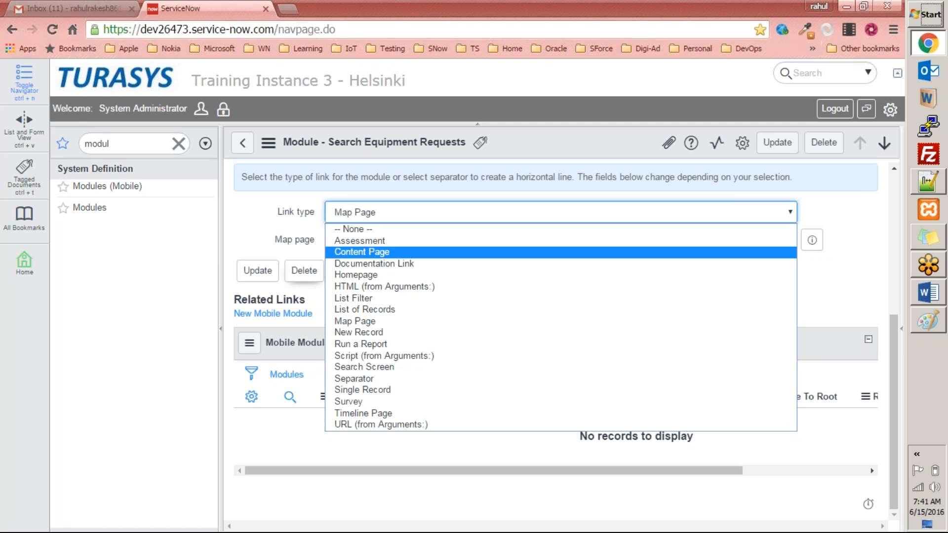
click(363, 240)
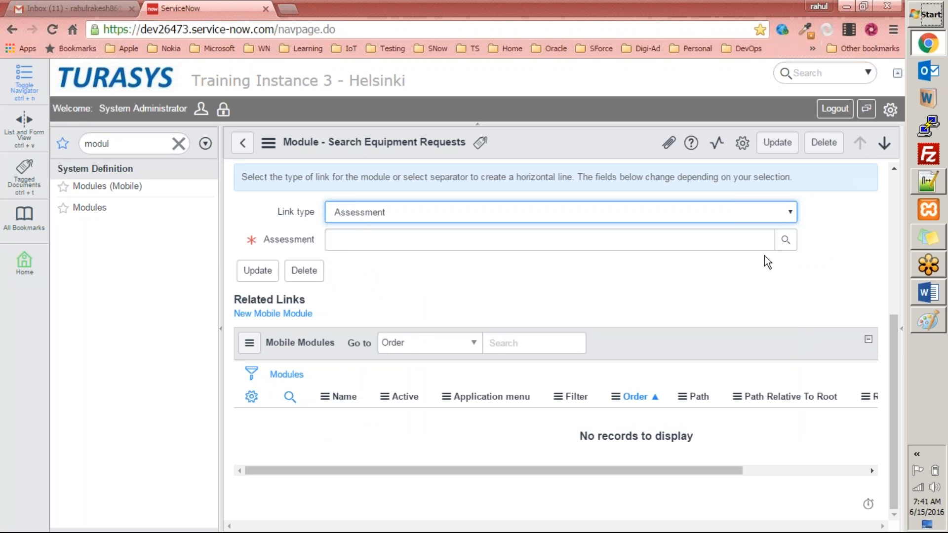
click(786, 240)
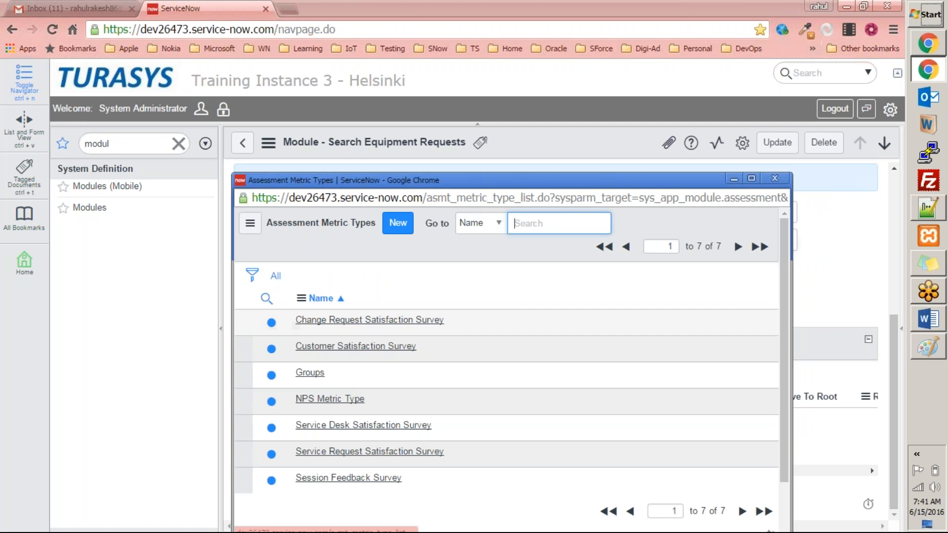
click(310, 373)
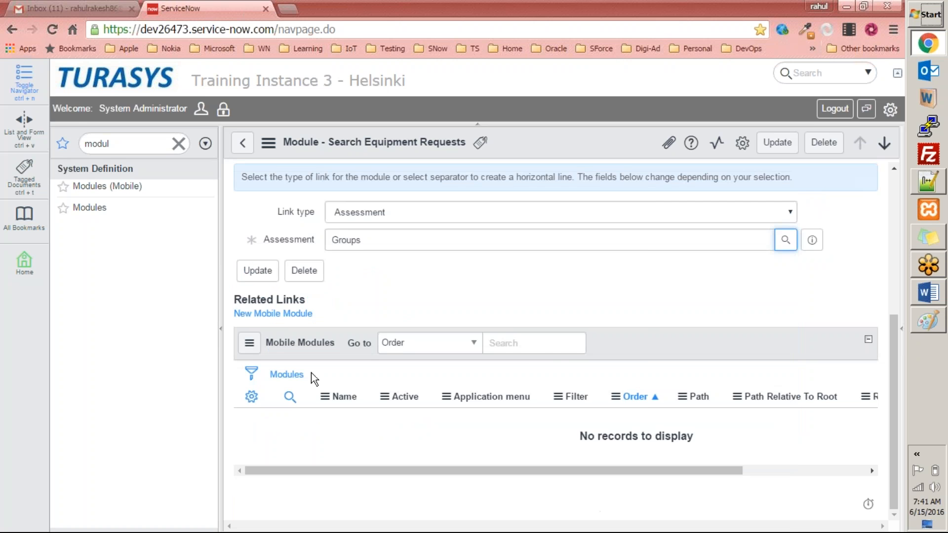
right_click(527, 150)
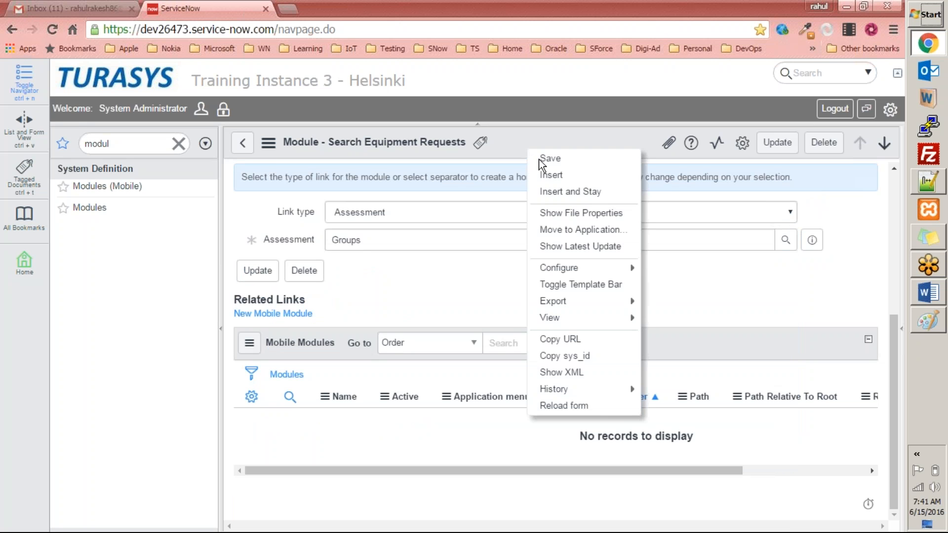
click(540, 161)
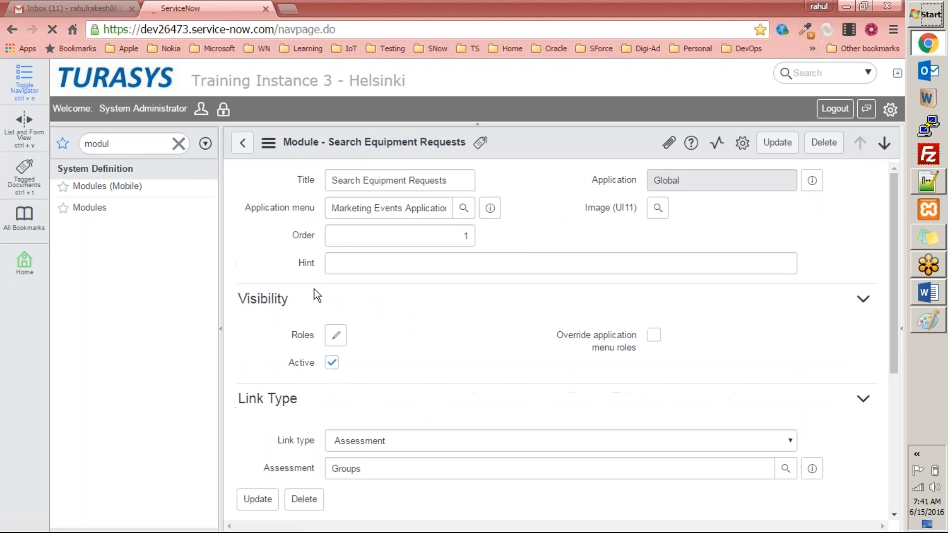
Filter the navigator for marke and open the Search Equipment Requests module to check its behaviour
click(142, 143)
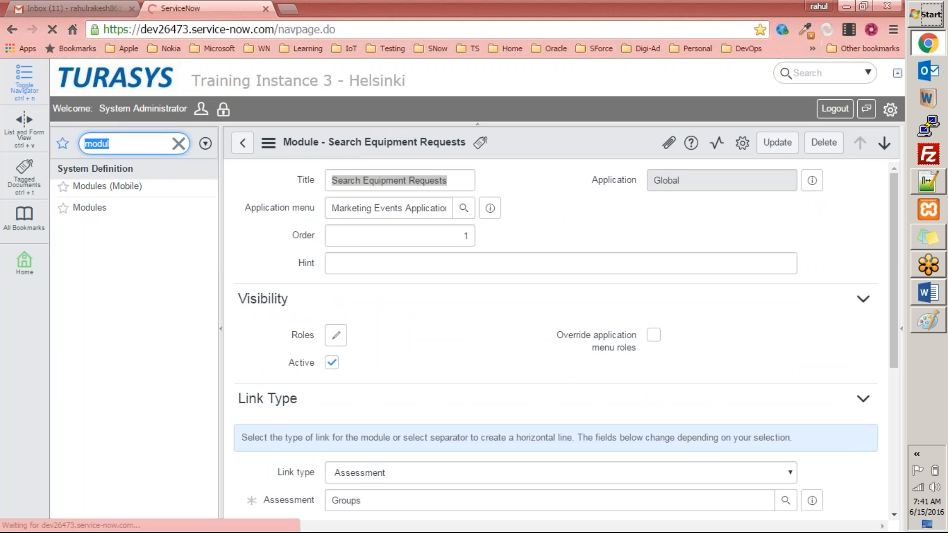
key(BackSpace)
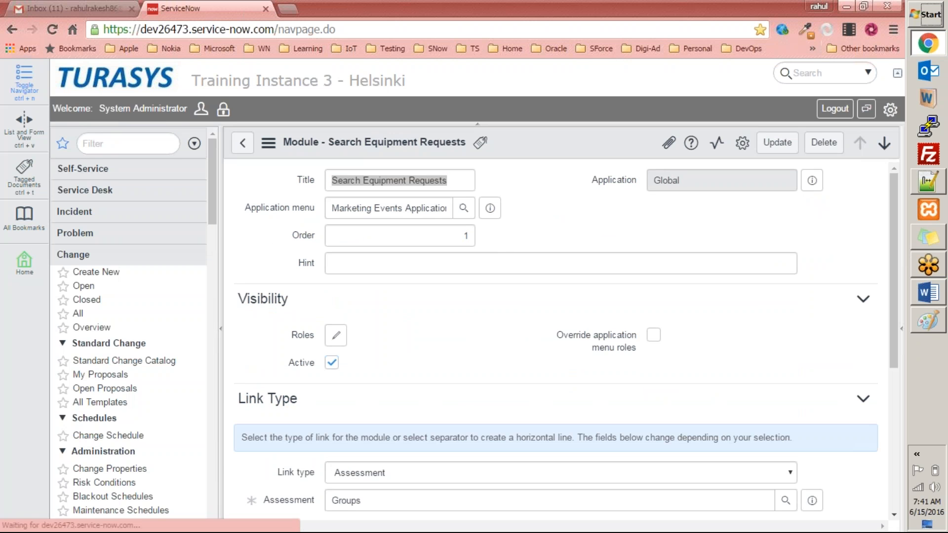
text(marke)
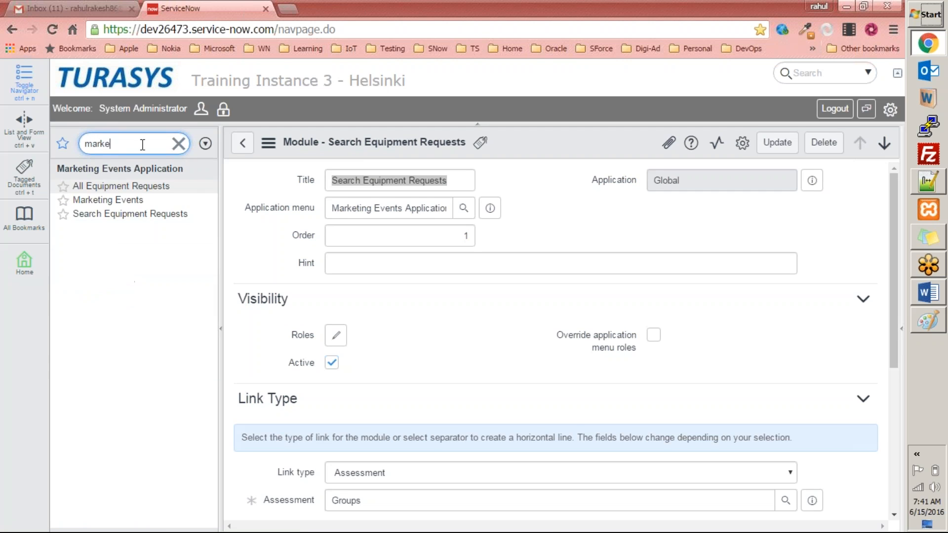
click(136, 215)
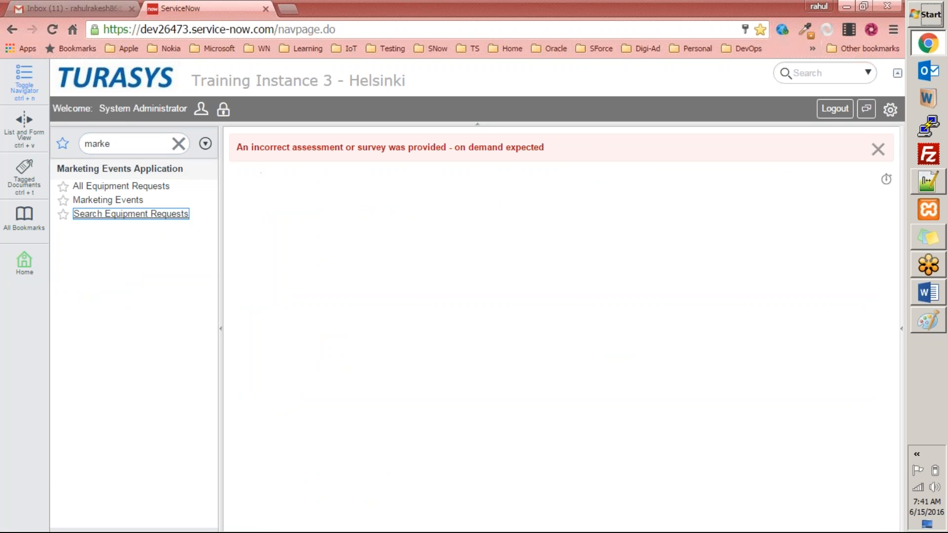
Reopen the Search Equipment Requests module record and change its link type to Content Page
double_click(144, 142)
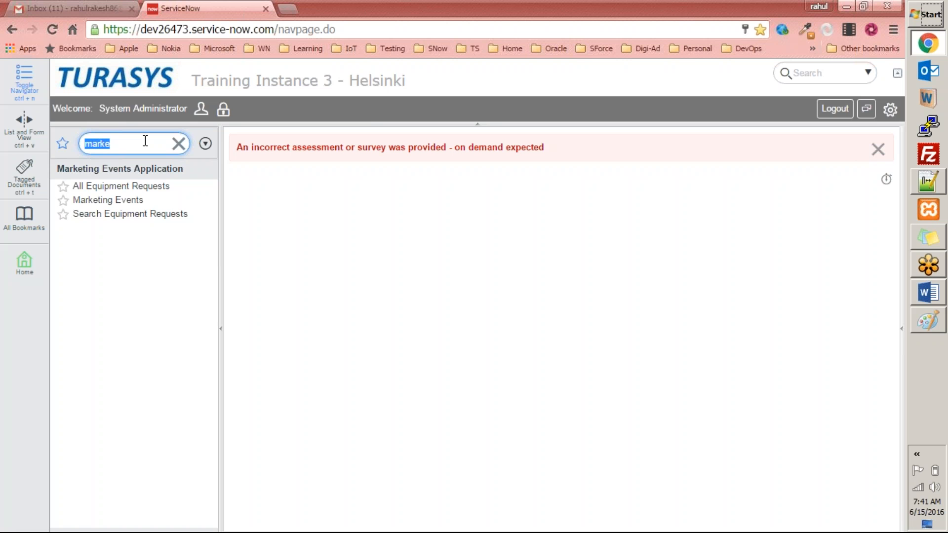
text(module)
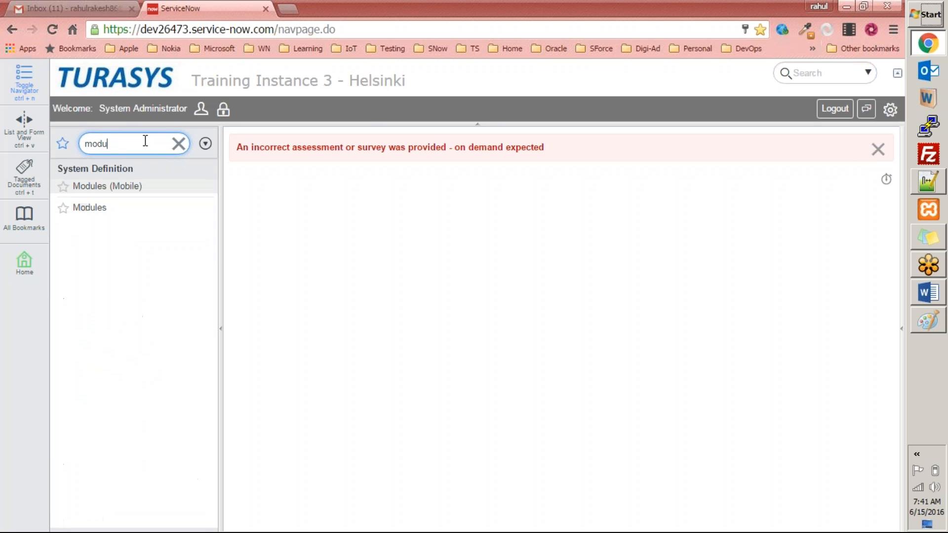
click(105, 208)
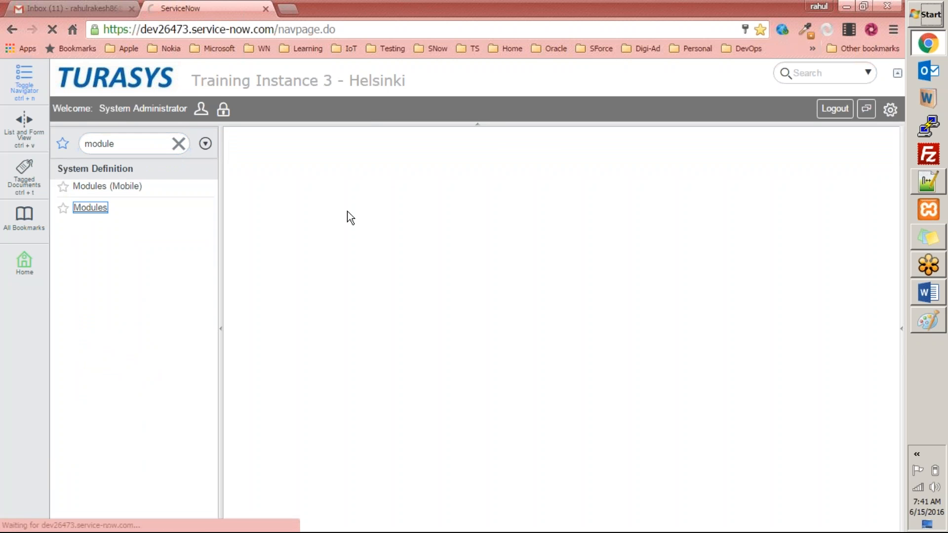
click(316, 234)
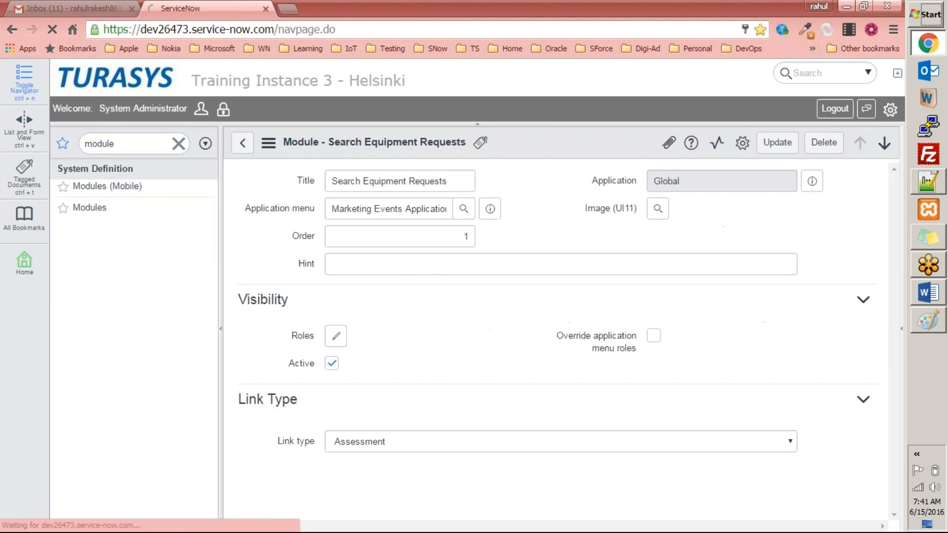
scroll(453, 271, down, 5)
scroll(561, 346, down, 4)
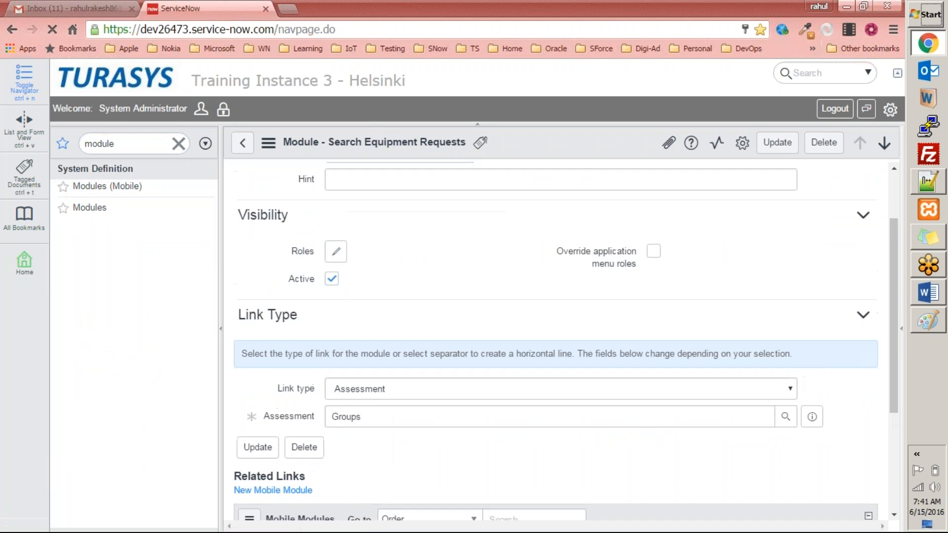
click(395, 273)
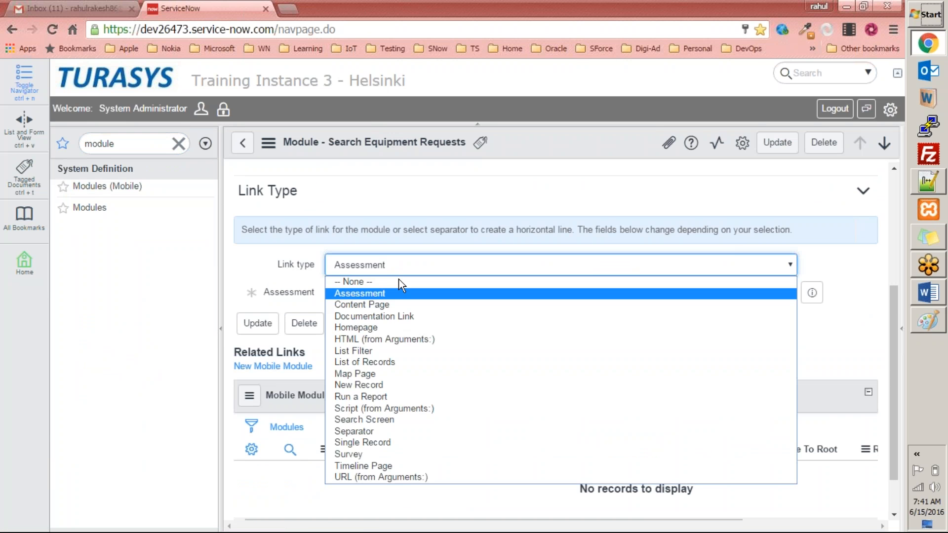
click(395, 305)
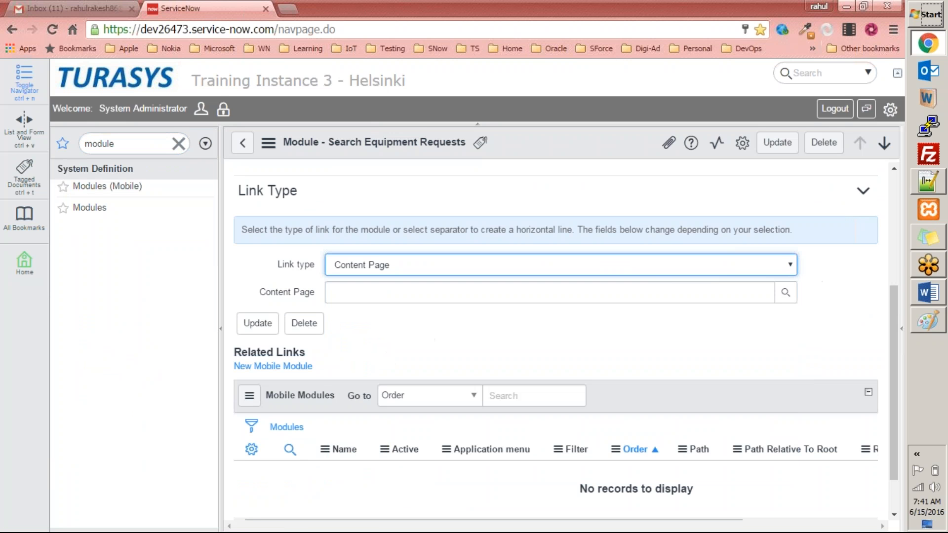
Start a new content page named Marketing Events Page with URL suffix mevents and title Hello Marketing Event User
click(785, 292)
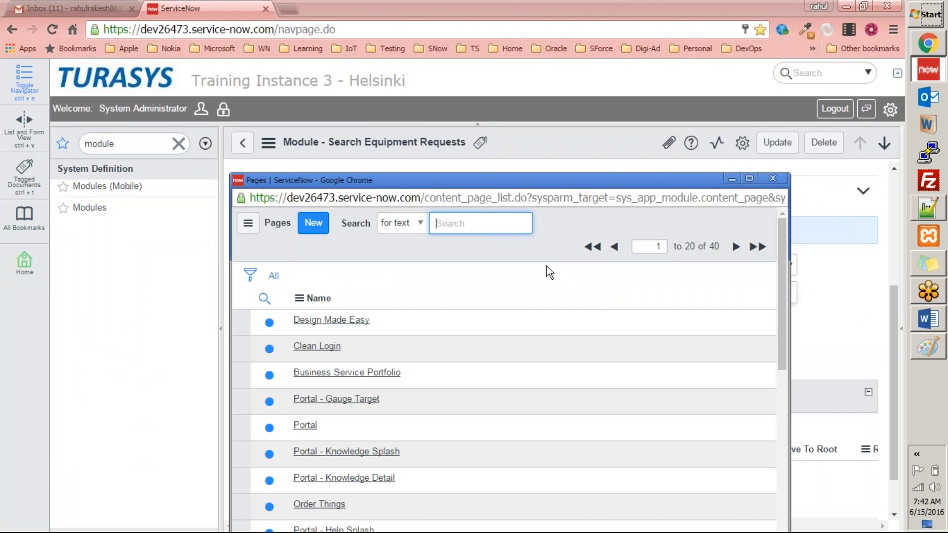
drag(670, 179, 668, 137)
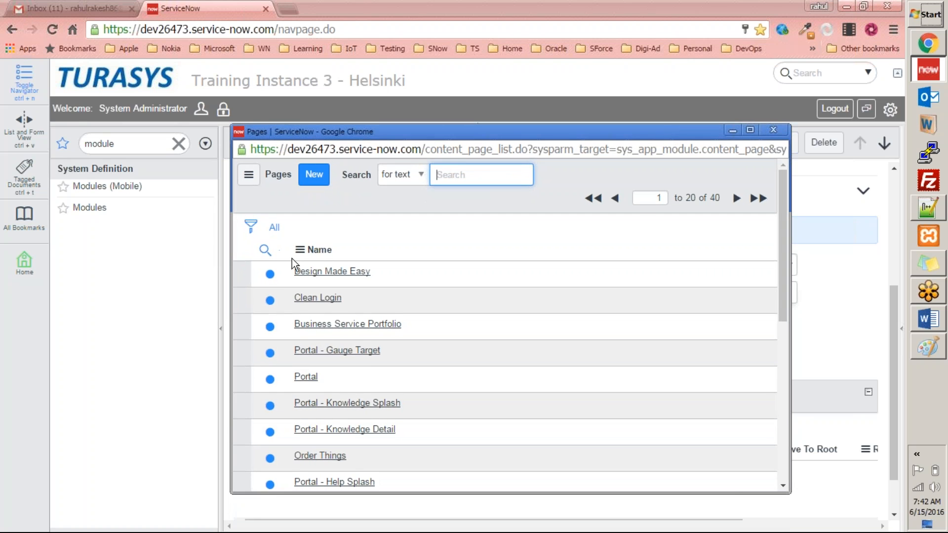
click(314, 174)
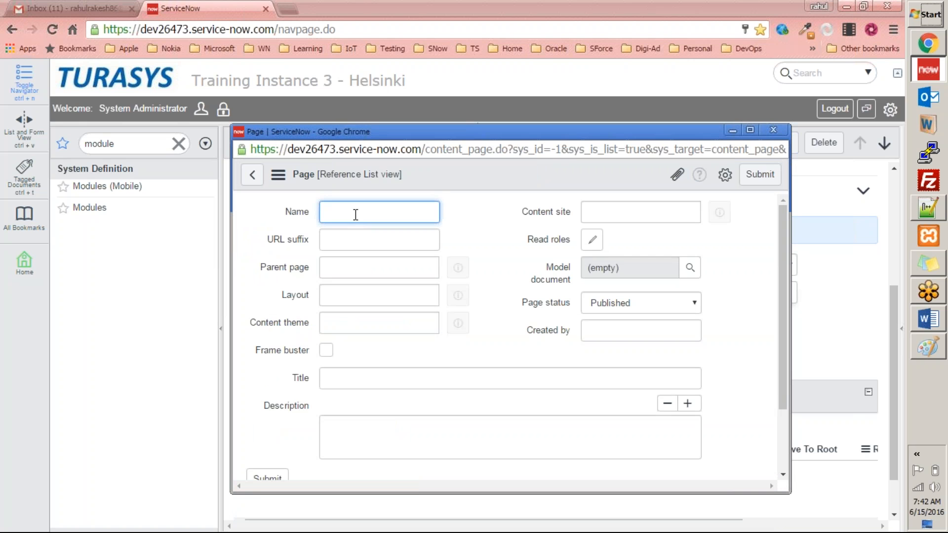
text(Marketing Events Page)
click(364, 245)
text(mevent)
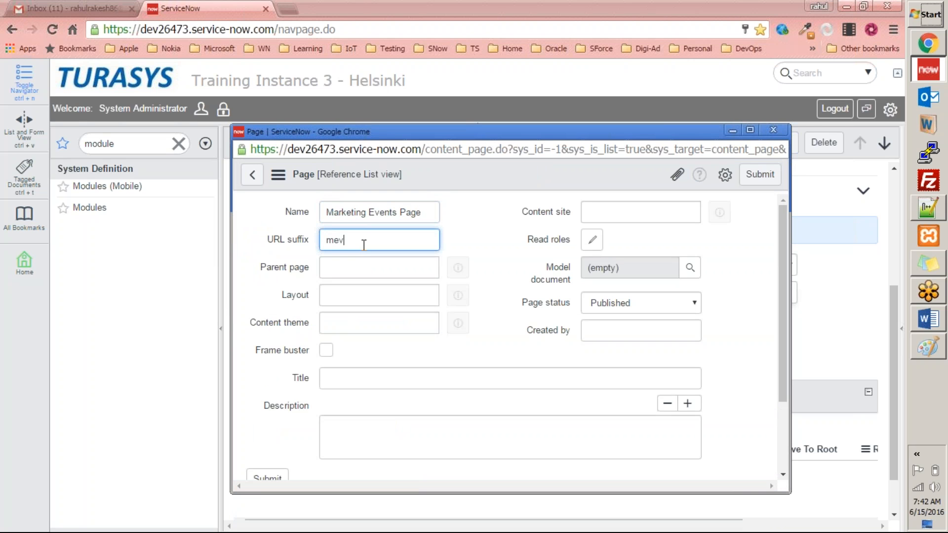
click(372, 266)
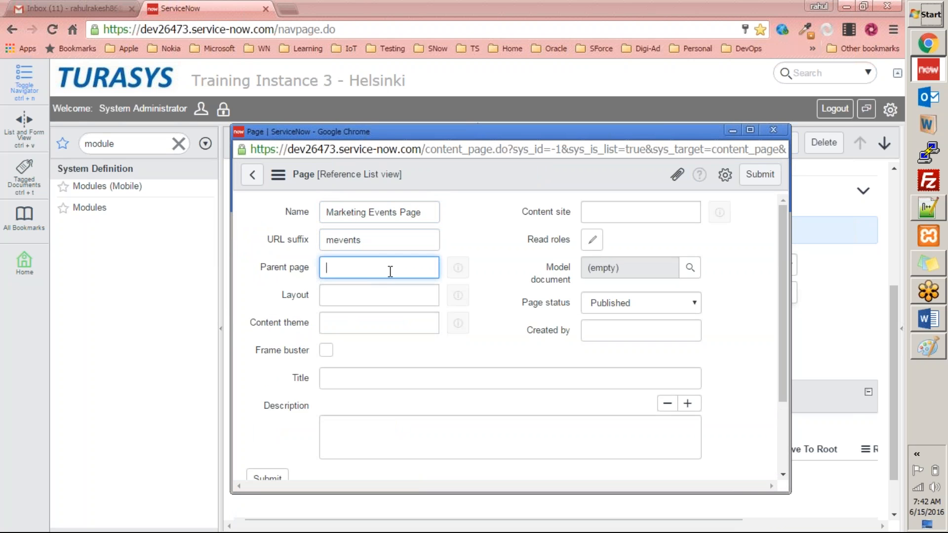
scroll(388, 271, down, 2)
scroll(389, 271, up, 2)
click(387, 267)
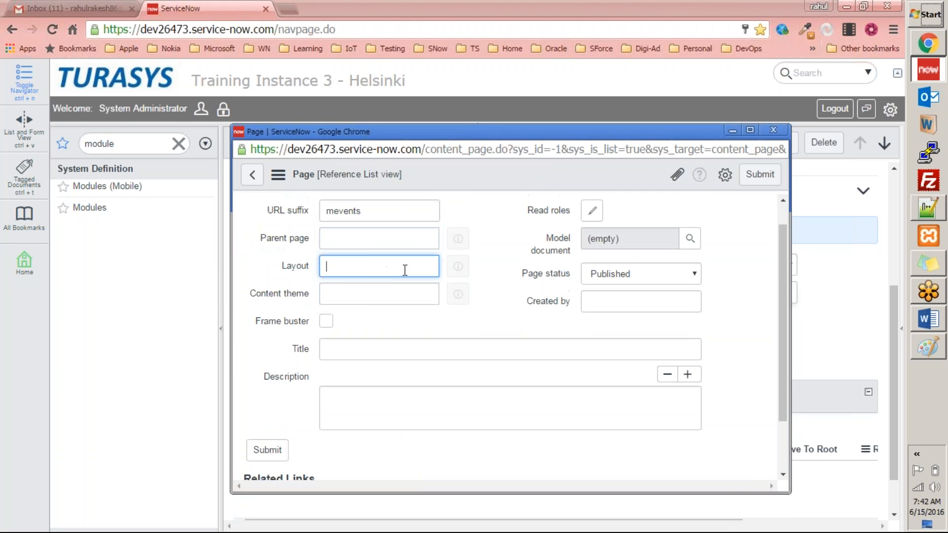
click(372, 300)
click(386, 348)
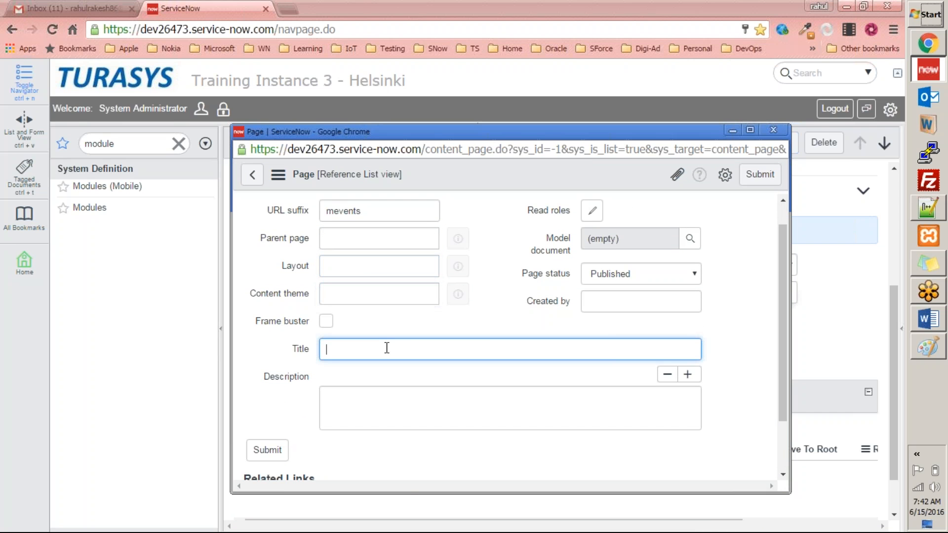
text(Hello Marketing Event User)
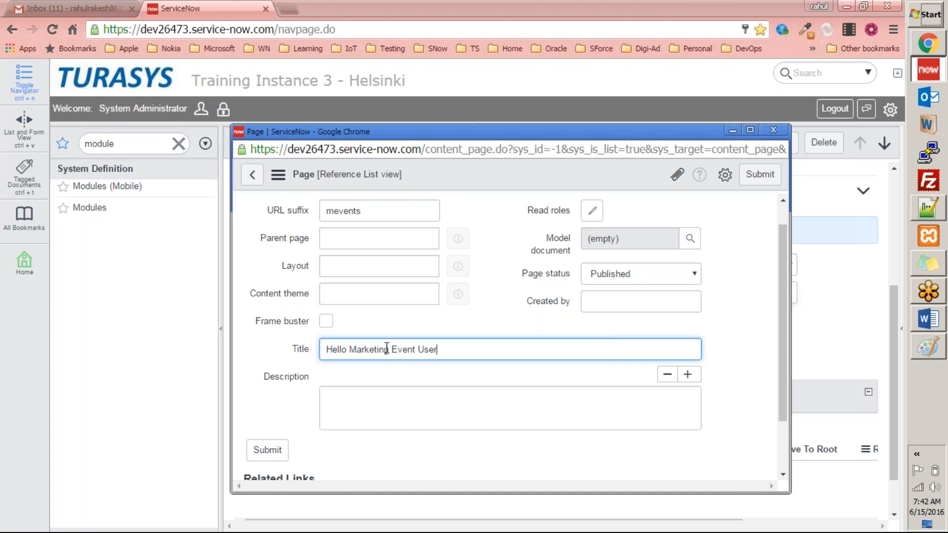
scroll(494, 322, down, 2)
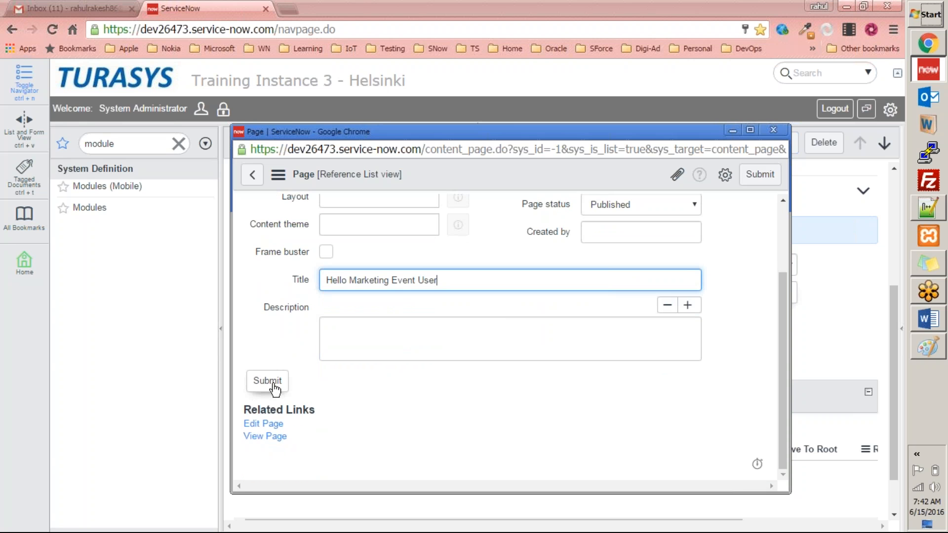
Try to view the new content page, allowing the blocked pop-up, then return to the module tab
click(278, 438)
click(278, 437)
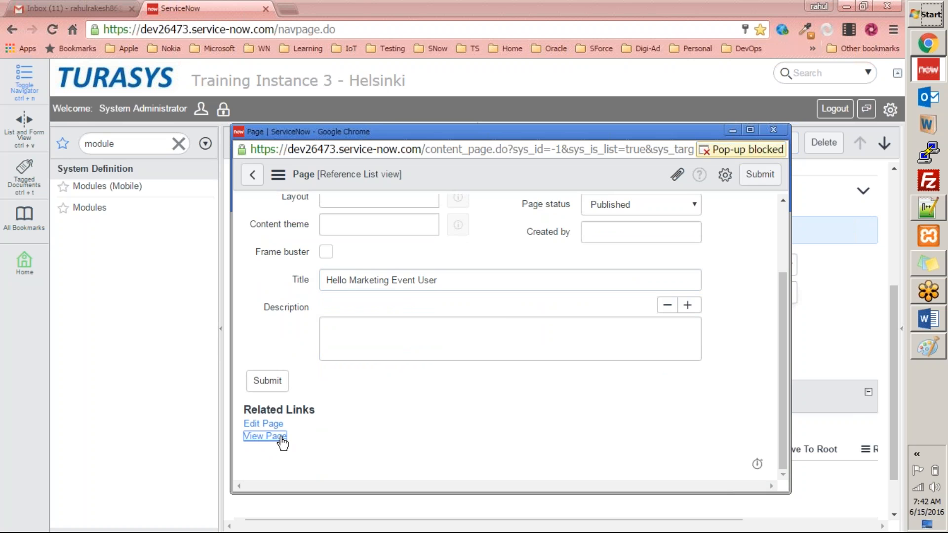
click(727, 151)
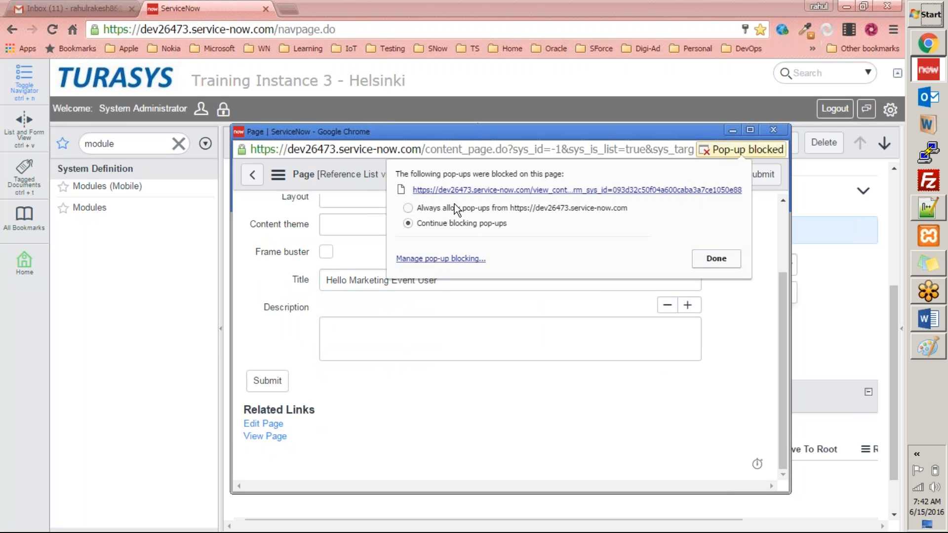
click(712, 257)
click(258, 439)
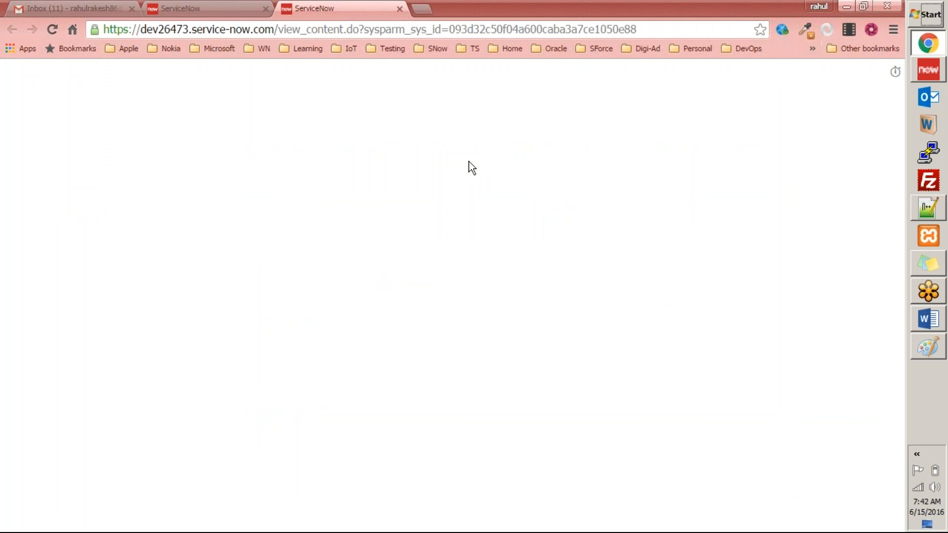
click(232, 10)
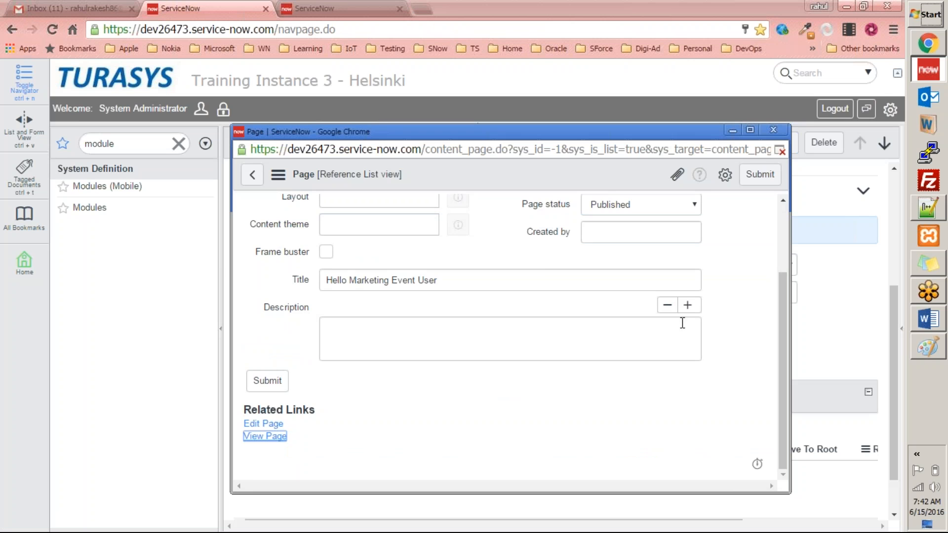
Close the new page window and leave it without saving
scroll(533, 296, up, 2)
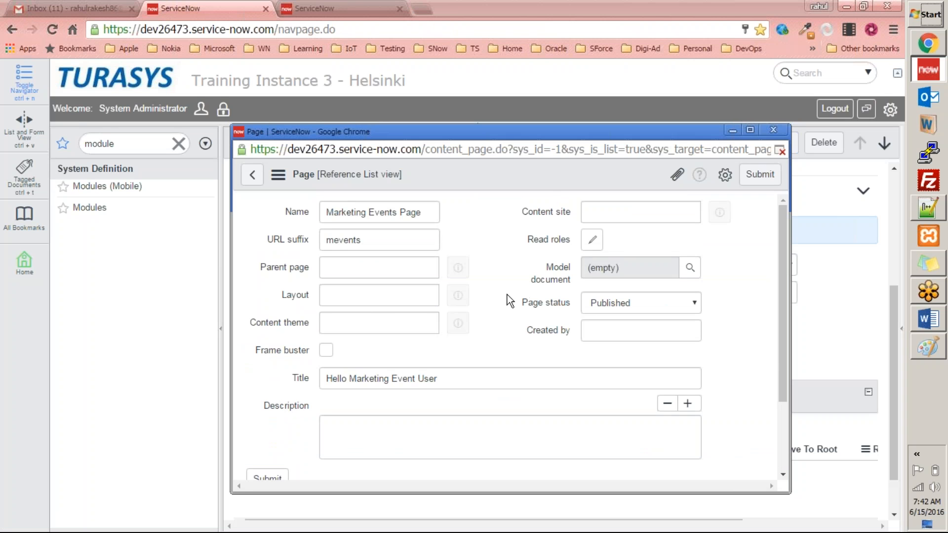
click(384, 321)
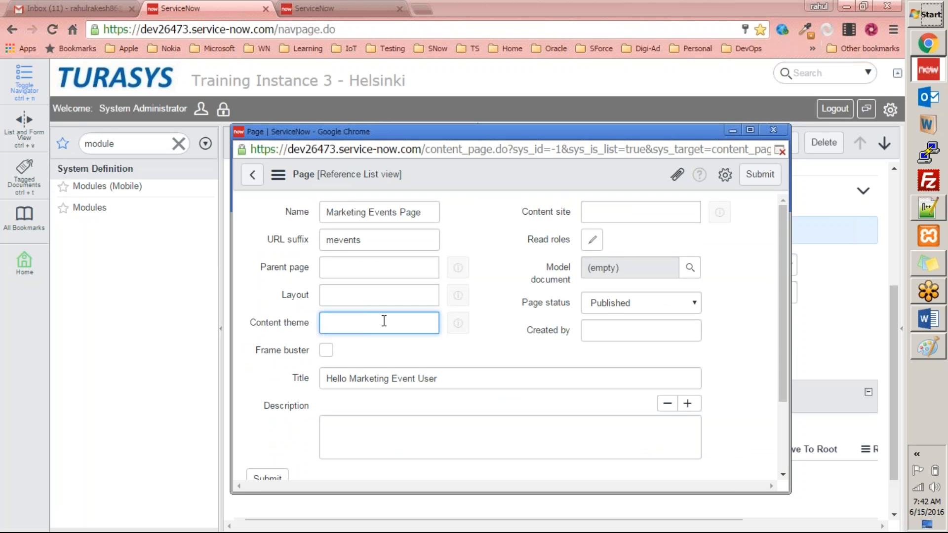
click(772, 129)
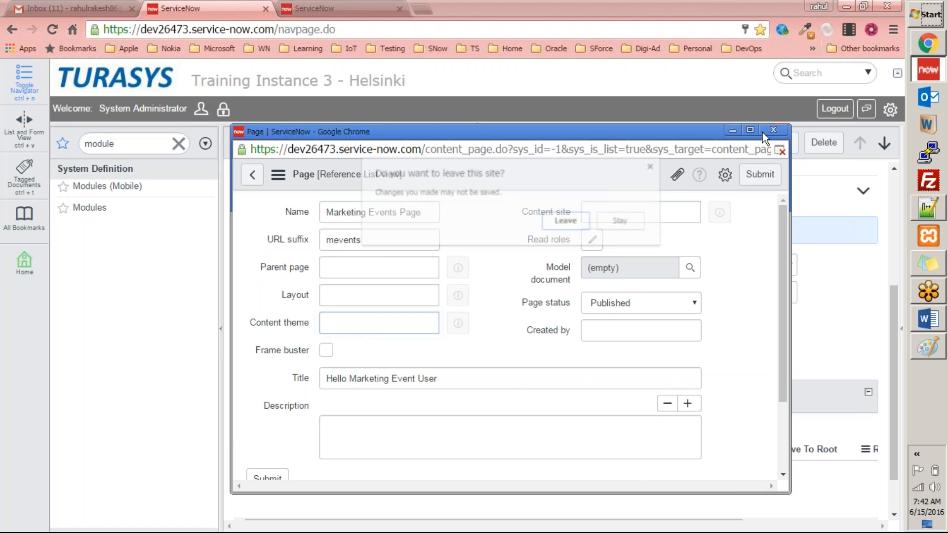
click(580, 228)
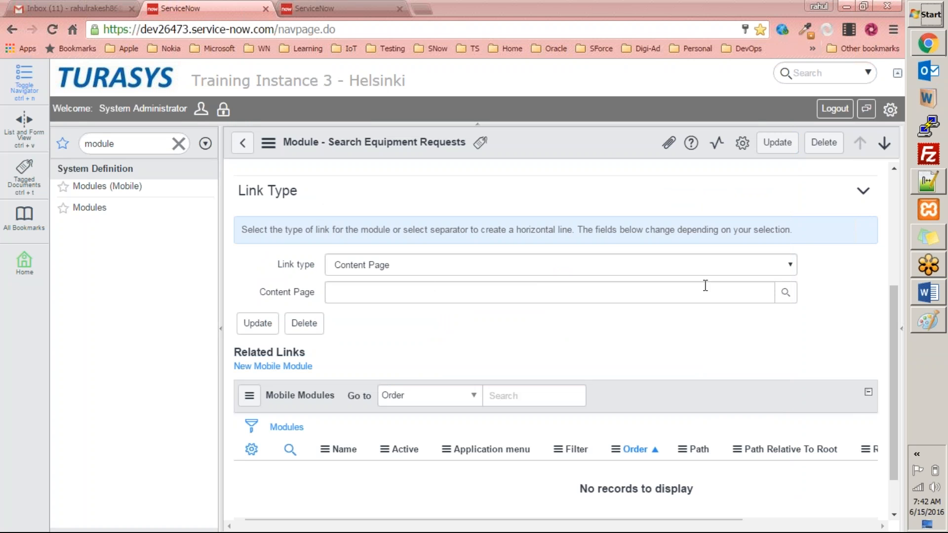
Select Manage Sites as the module's content page and save the module record
click(786, 298)
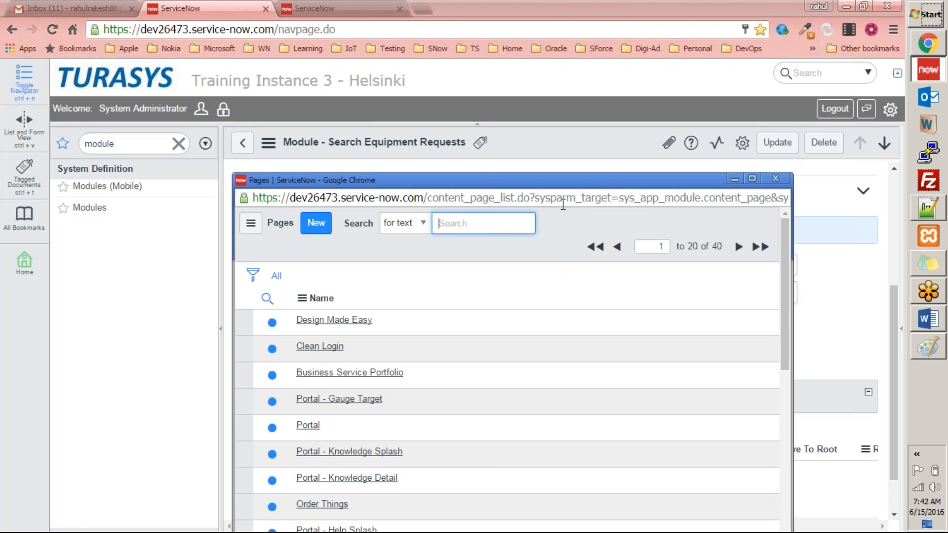
scroll(437, 287, down, 5)
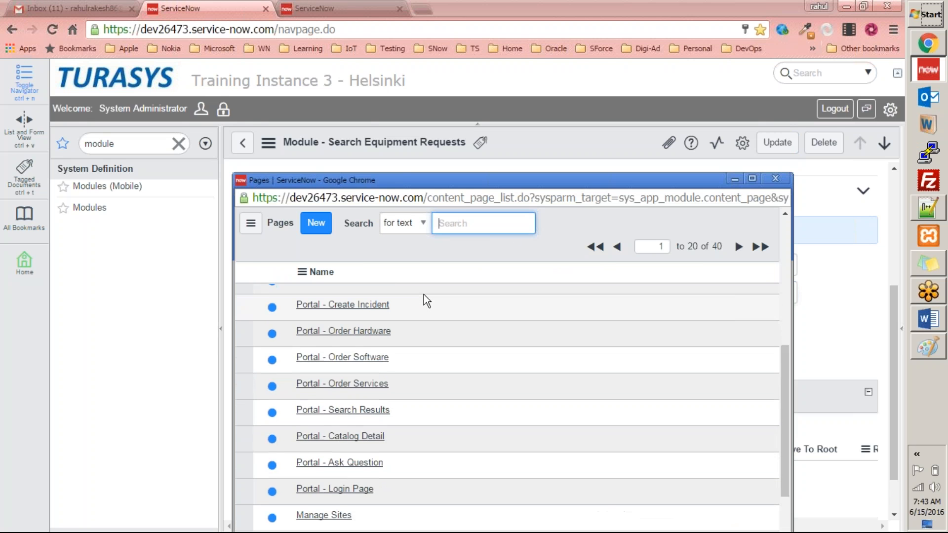
scroll(424, 294, down, 2)
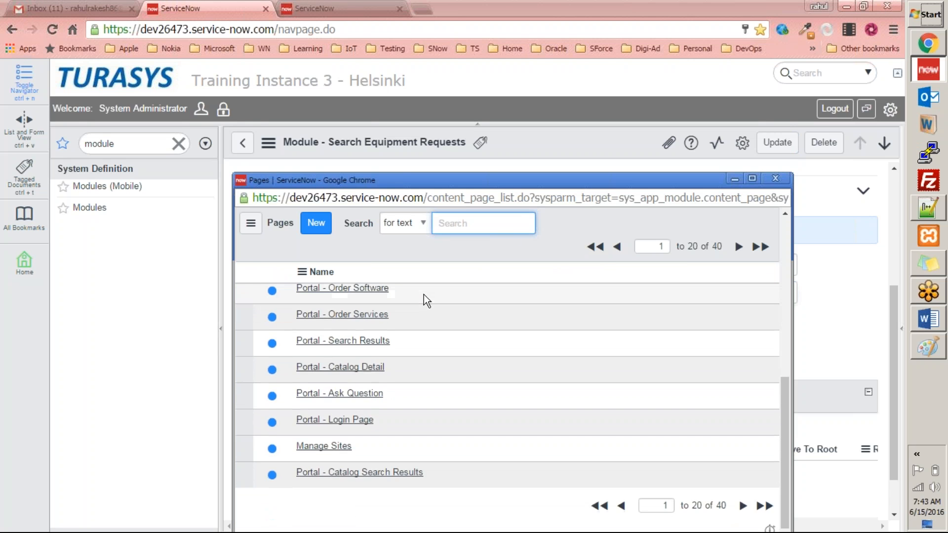
click(329, 446)
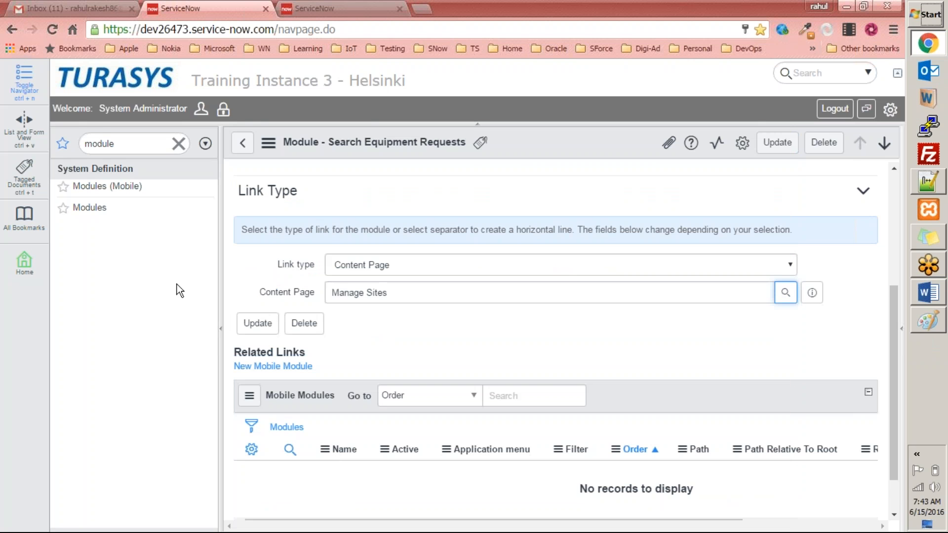
right_click(535, 148)
click(556, 156)
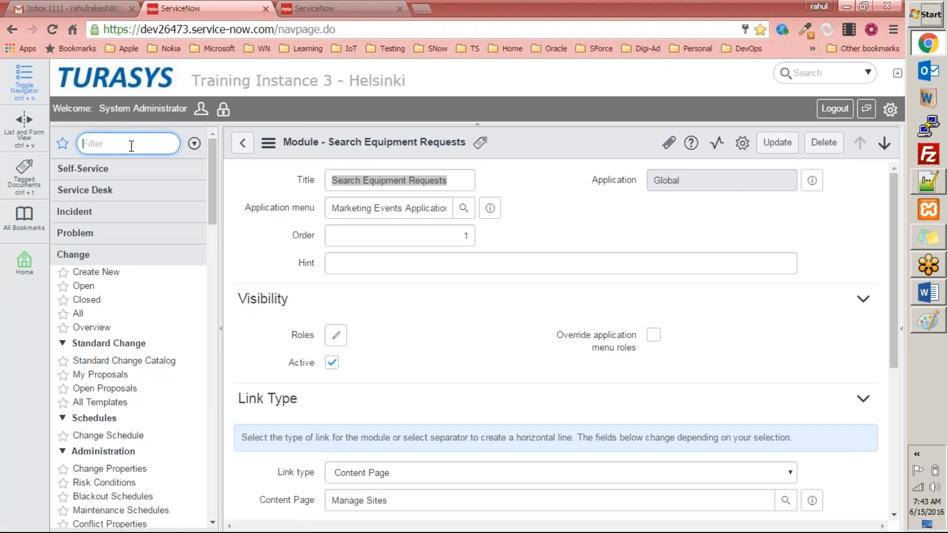
Filter the navigator for marke and open the Search Equipment Requests module
text(marke)
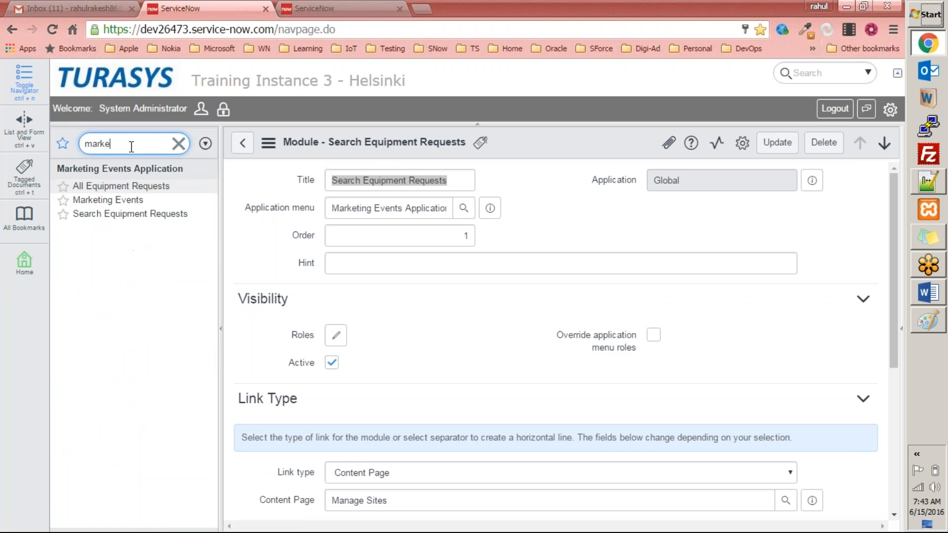
click(131, 216)
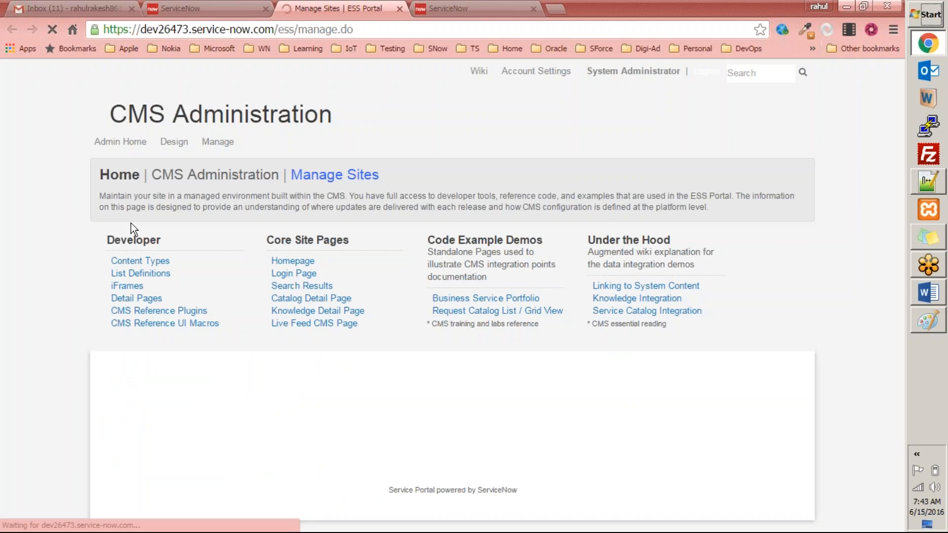
Switch between the module record and the Manage Sites content page tabs to view the page
key(ctrl+shift+Tab)
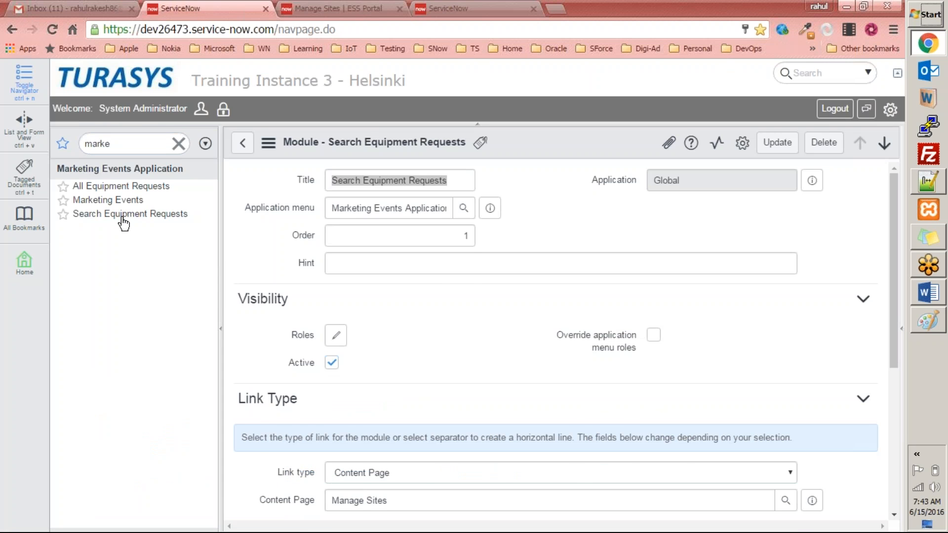
click(331, 11)
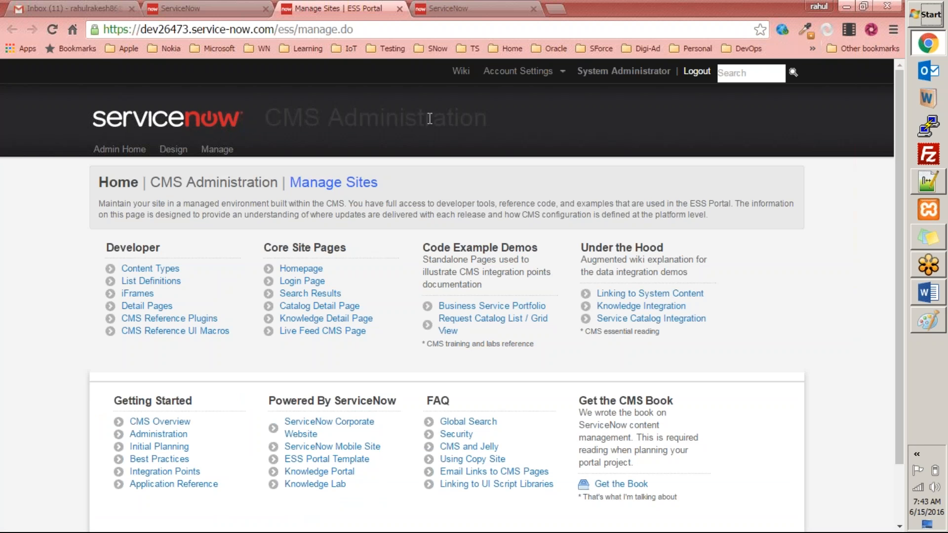
key(ctrl+w)
click(156, 214)
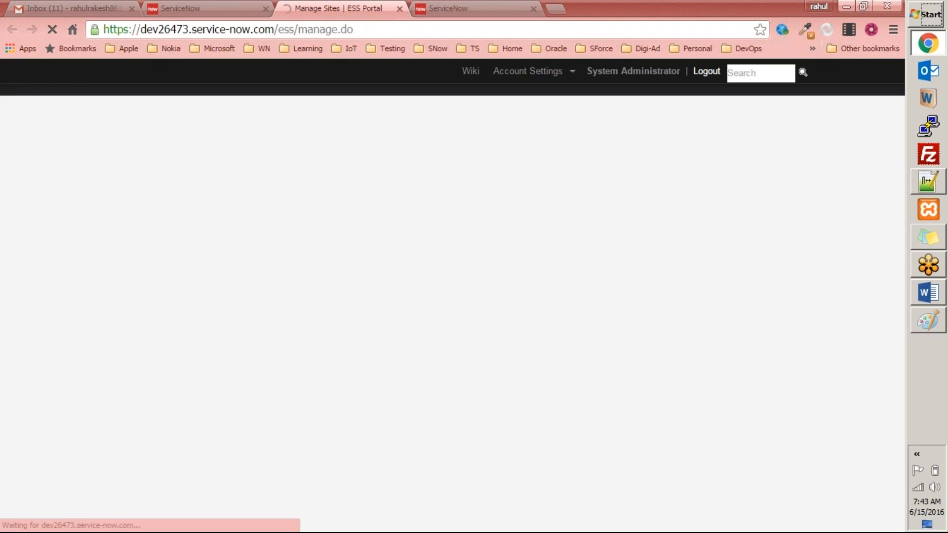
click(199, 6)
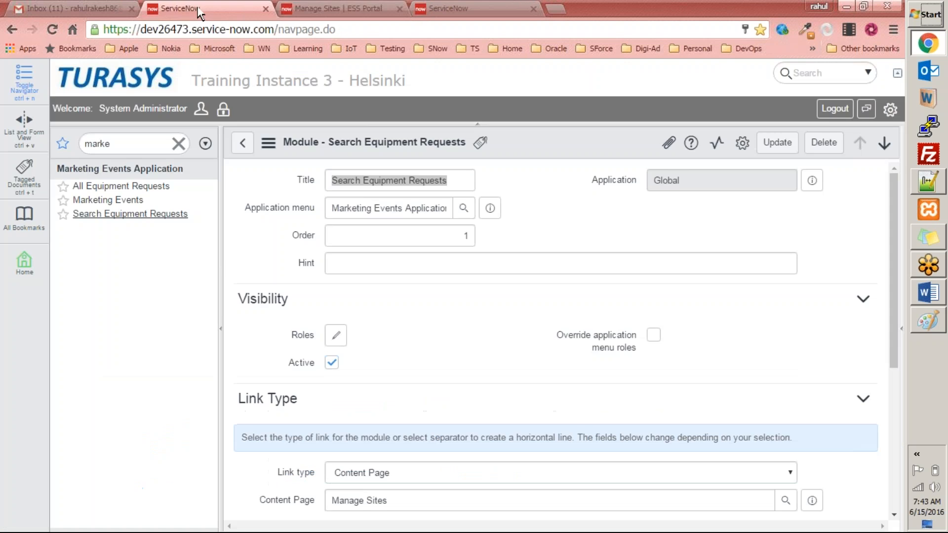
Filter the navigator for module, open the Modules list and open the Search Equipment Requests module record
double_click(131, 143)
text(mo)
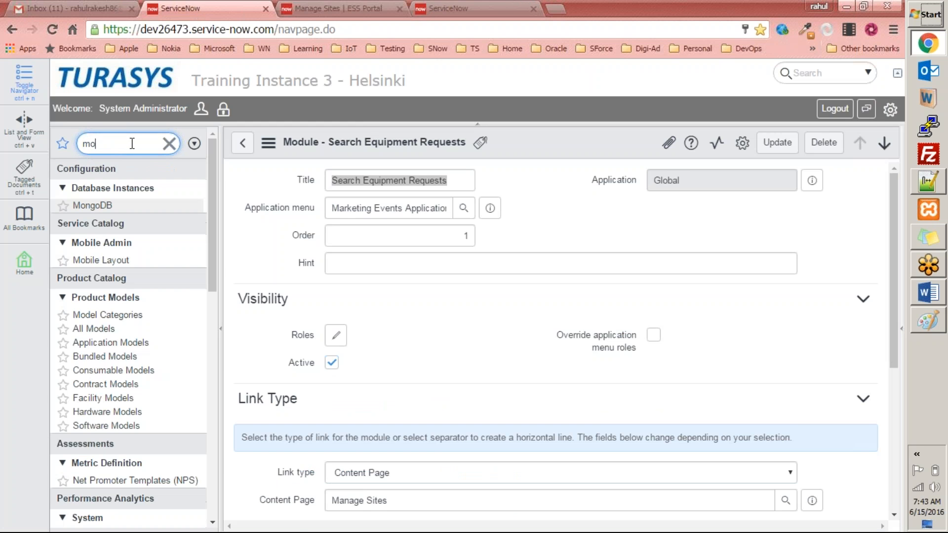
text(dule)
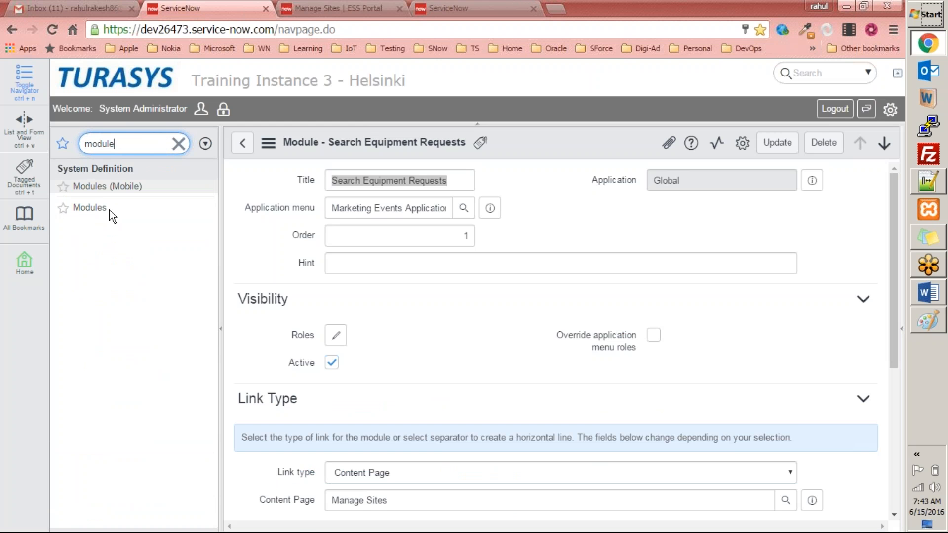
click(105, 208)
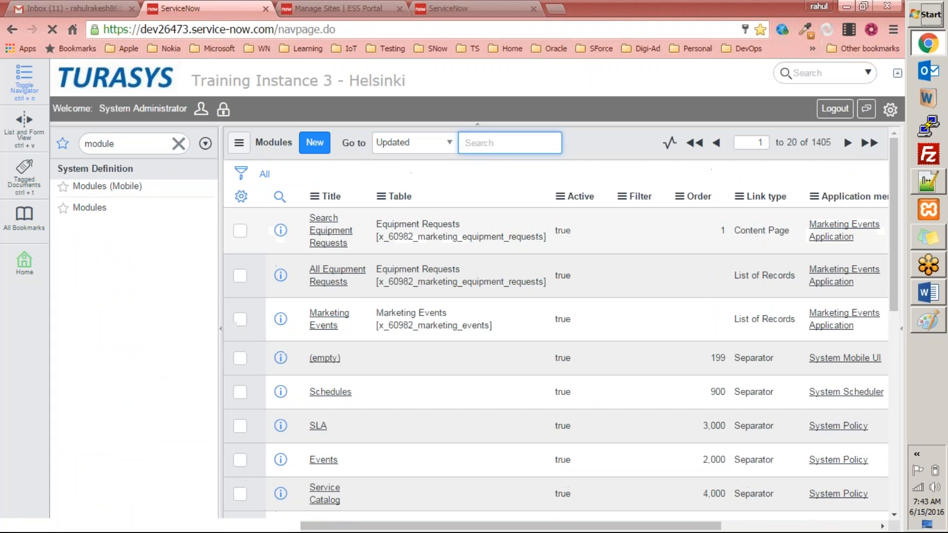
click(332, 231)
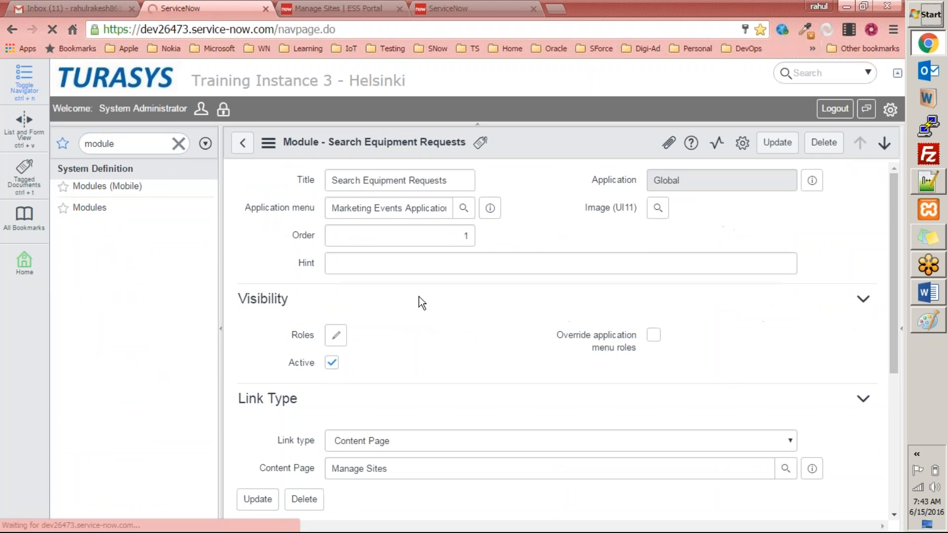
scroll(424, 335, down, 2)
scroll(385, 383, down, 3)
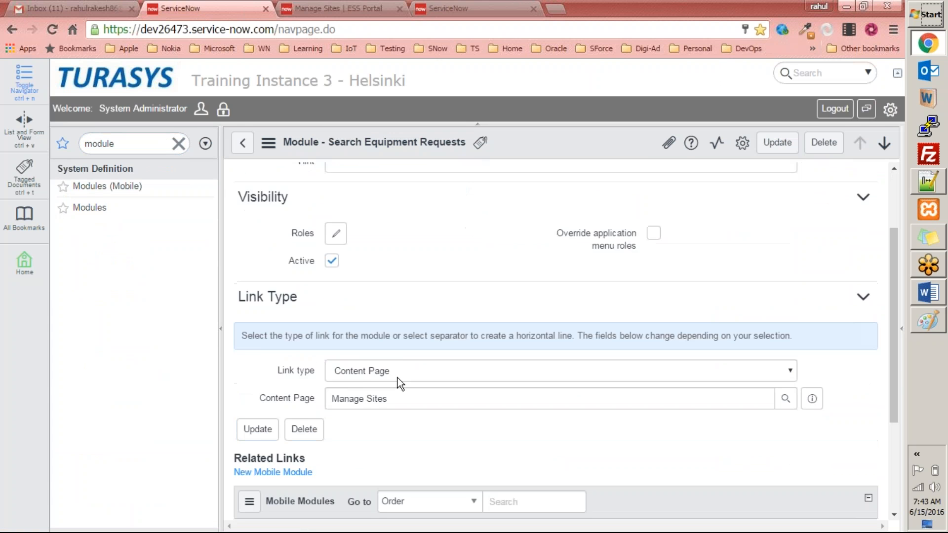
scroll(398, 378, down, 3)
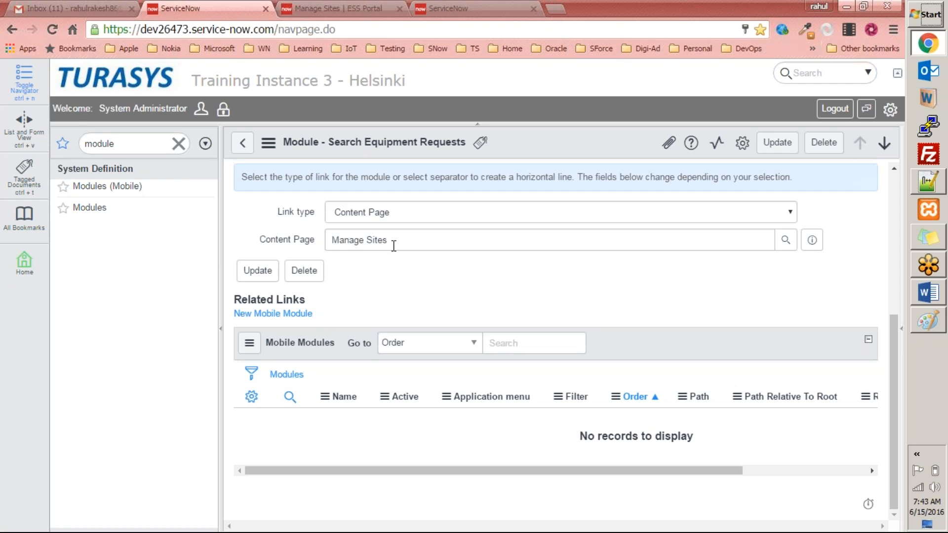
Review the Manage Sites content page tab and close it
click(326, 8)
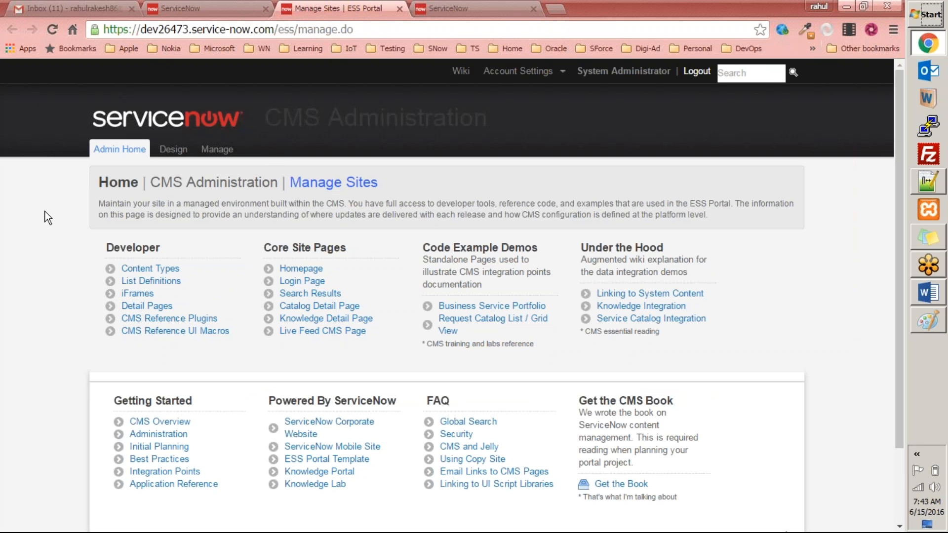
scroll(297, 286, down, 2)
scroll(297, 285, up, 2)
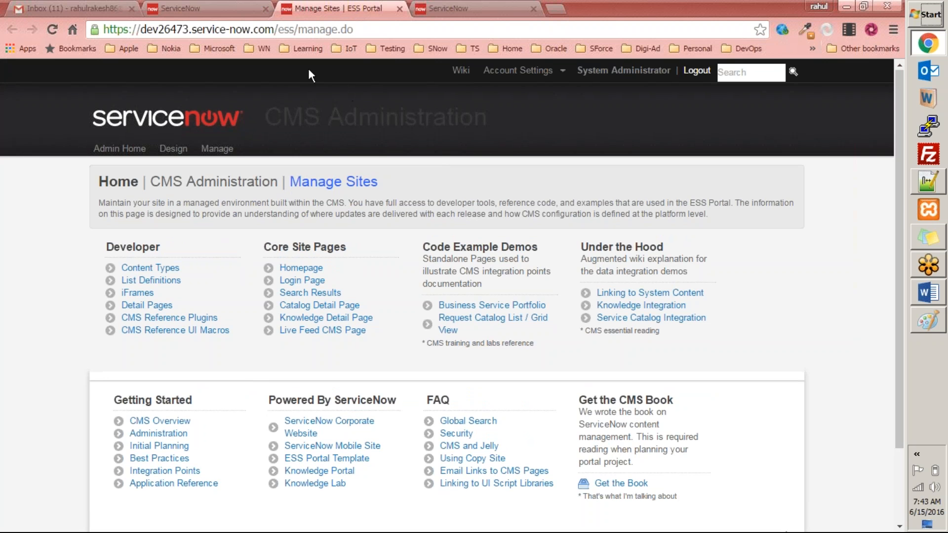
click(239, 10)
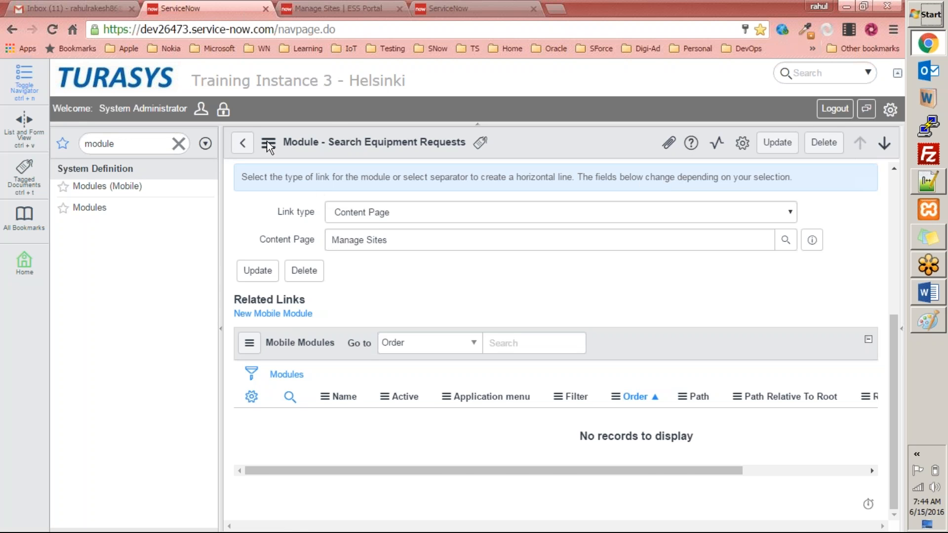
click(298, 9)
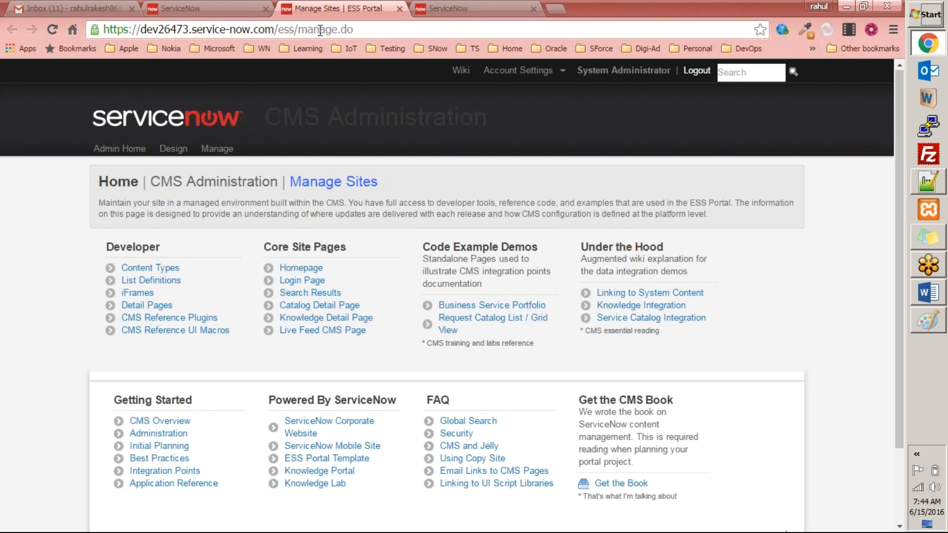
middle_click(319, 13)
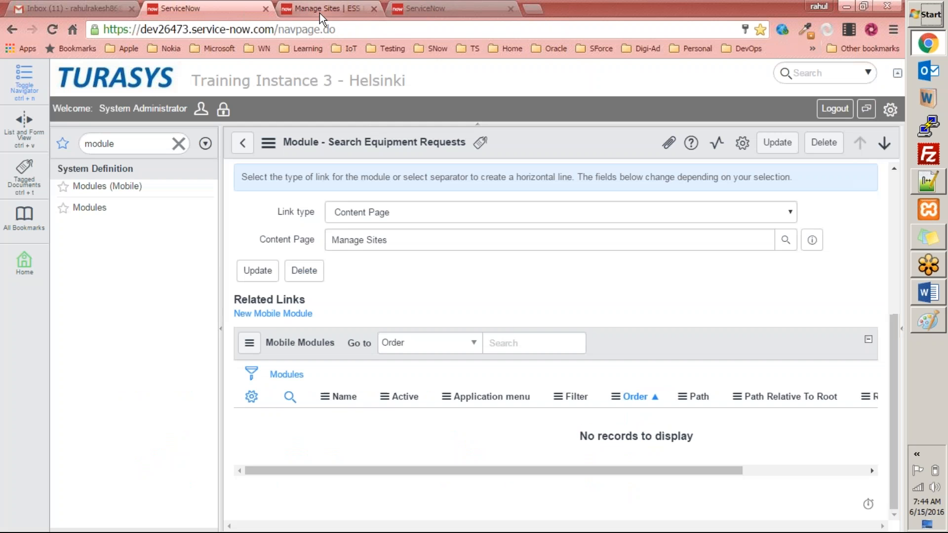
Change the module's link type to Search Screen
scroll(348, 295, up, 2)
click(330, 282)
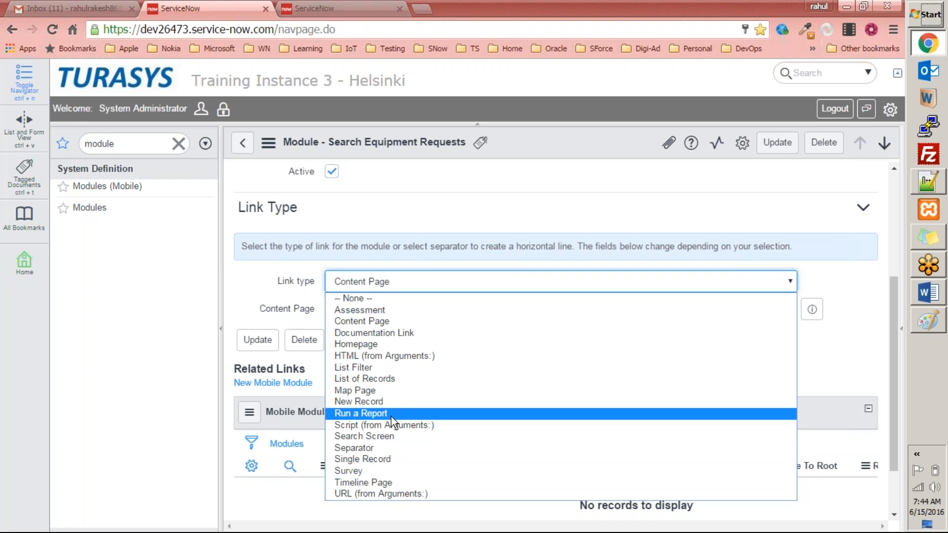
click(385, 436)
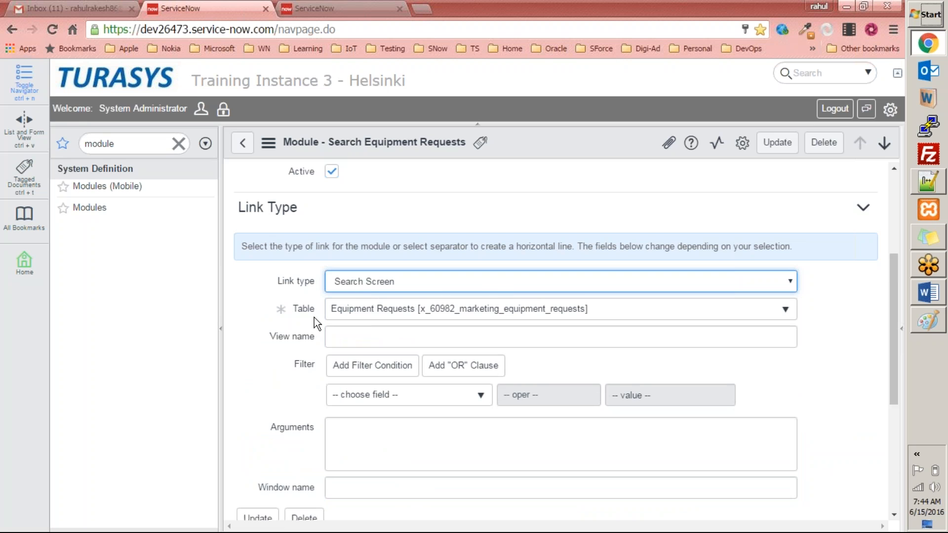
scroll(258, 398, down, 4)
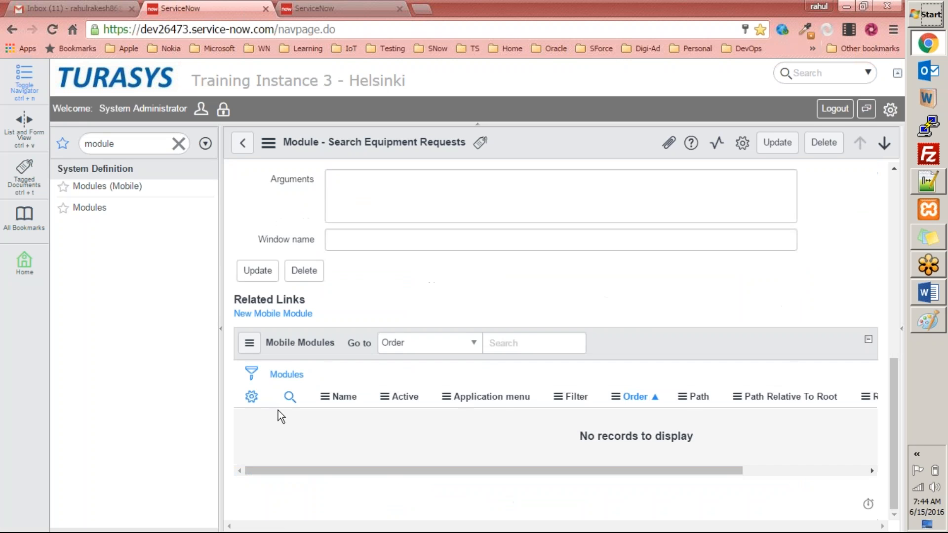
scroll(354, 356, up, 3)
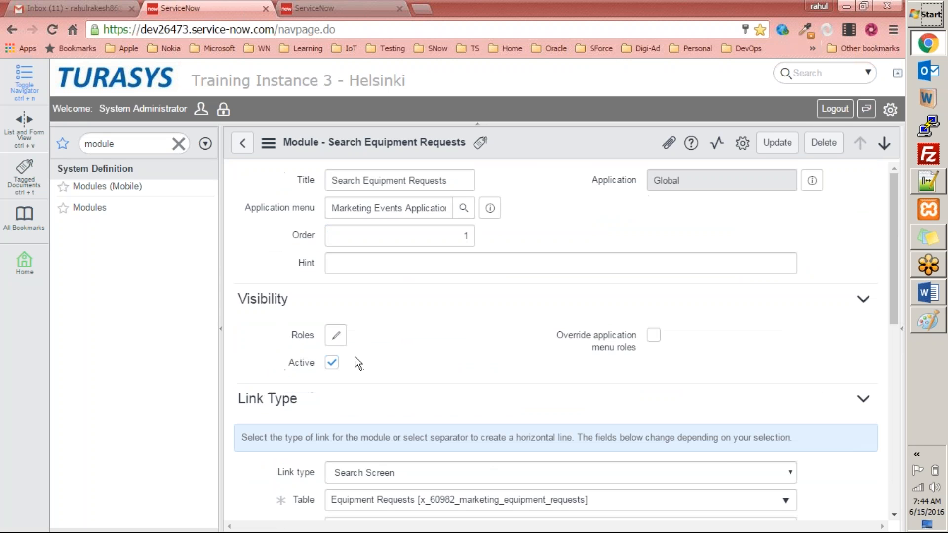
Set the module's application menu to Self-Service and save the record
drag(331, 208, 452, 210)
mouse_move(490, 208)
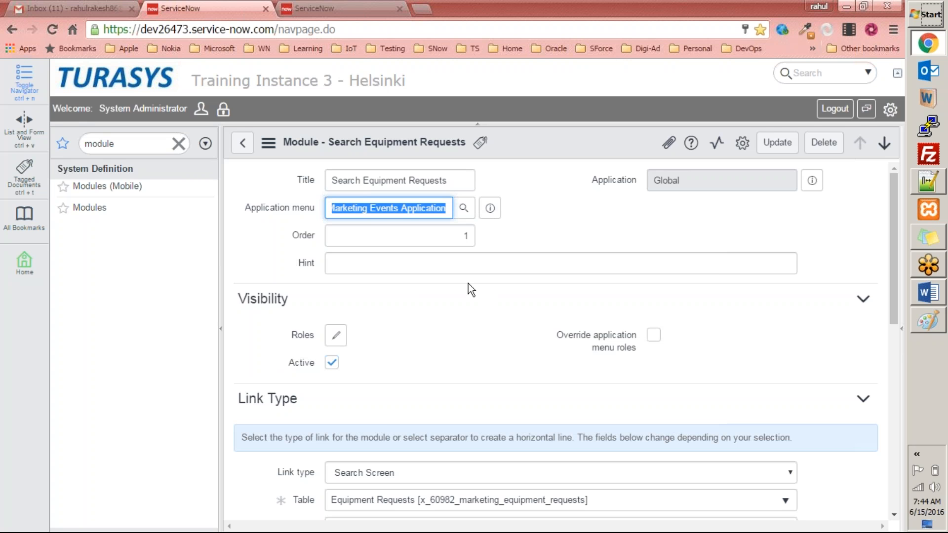
text(self)
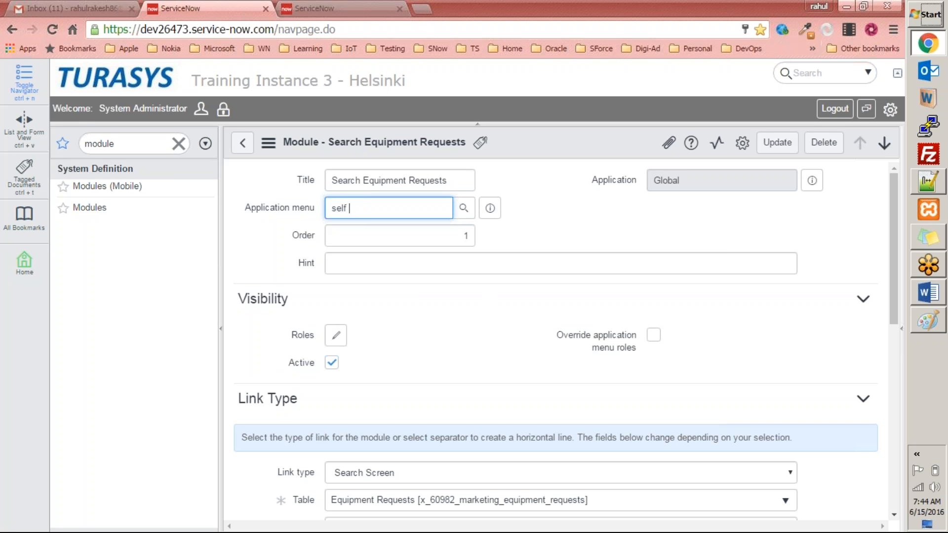
key(BackSpace)
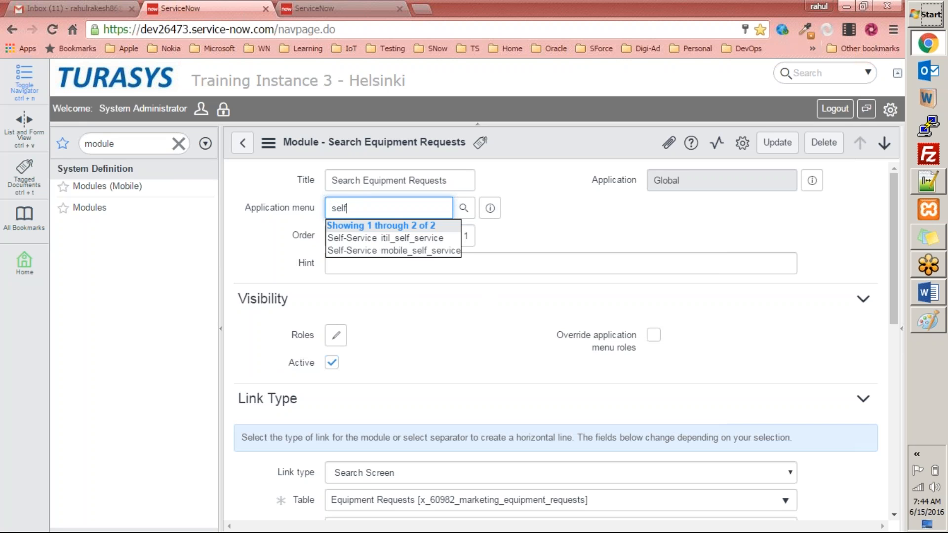
click(384, 239)
right_click(594, 144)
click(611, 153)
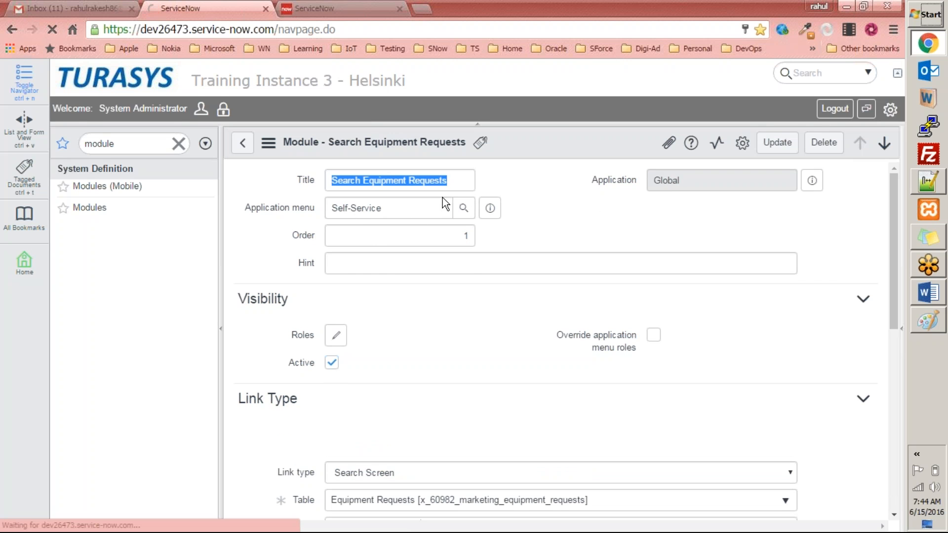
right_click(559, 144)
click(568, 152)
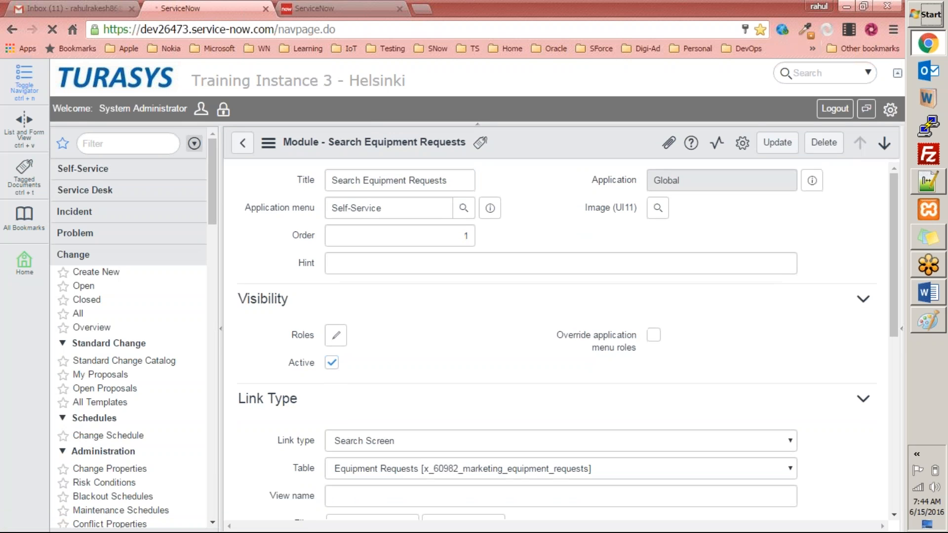
Look for the Search Equipment Requests module in the navigator under Marketing and then Self-Service
click(139, 143)
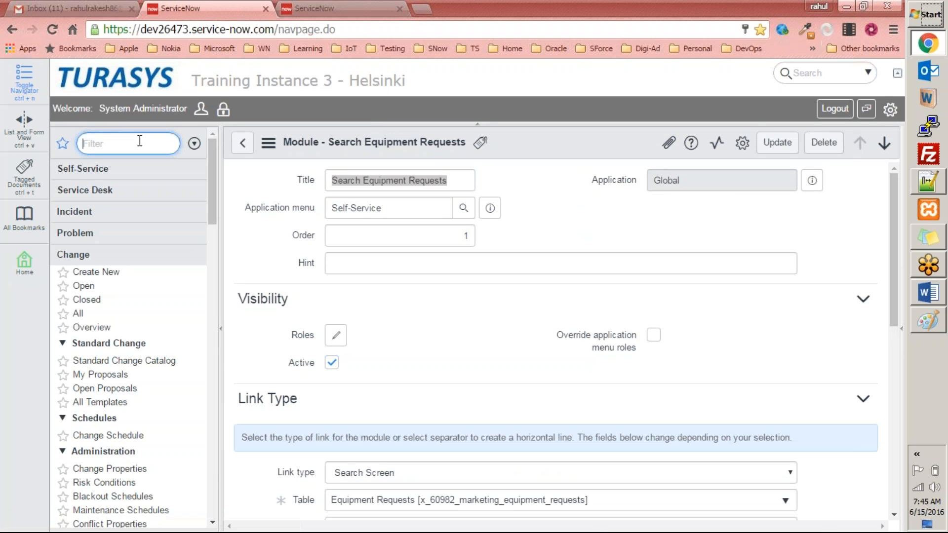
text(market)
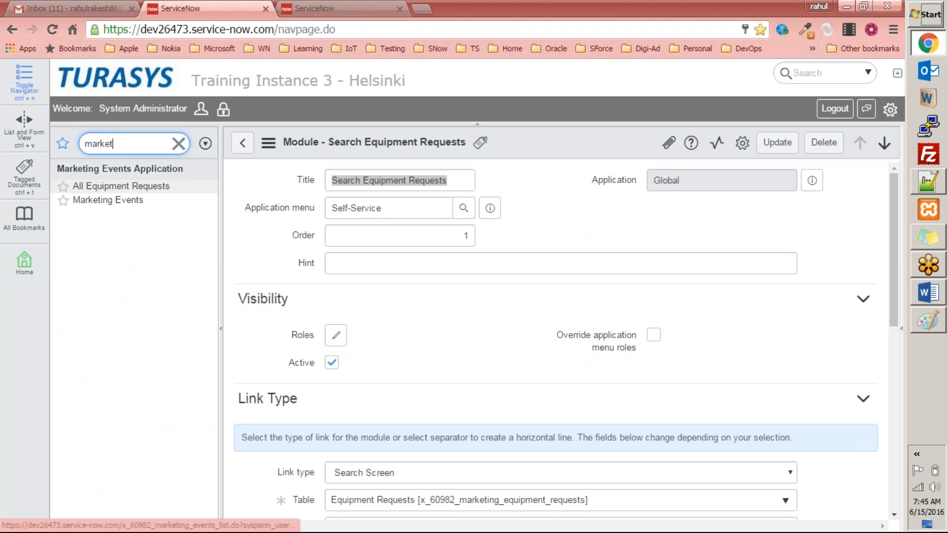
click(308, 207)
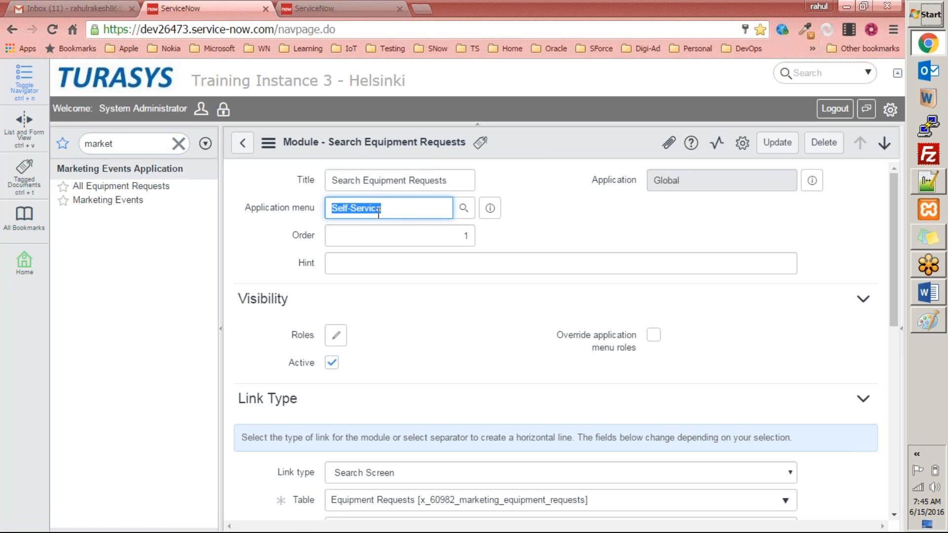
click(179, 144)
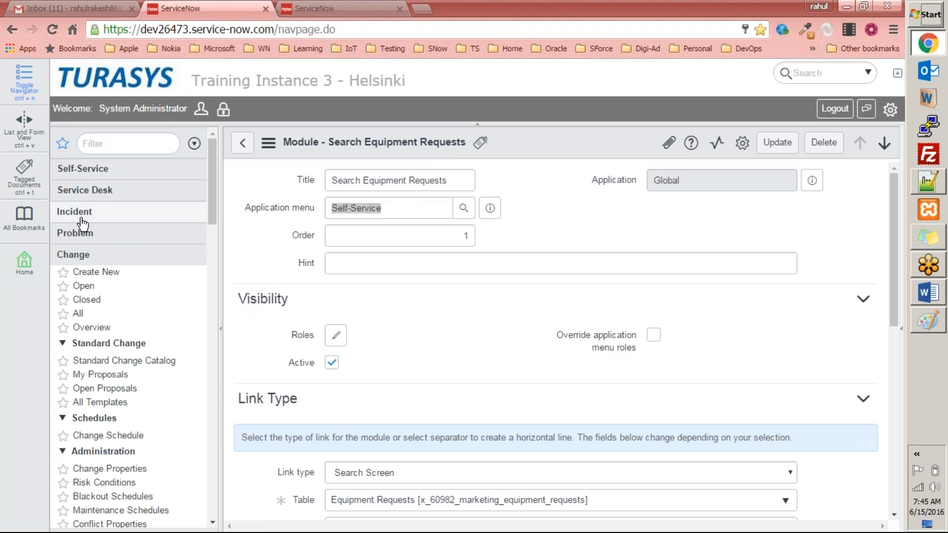
click(82, 254)
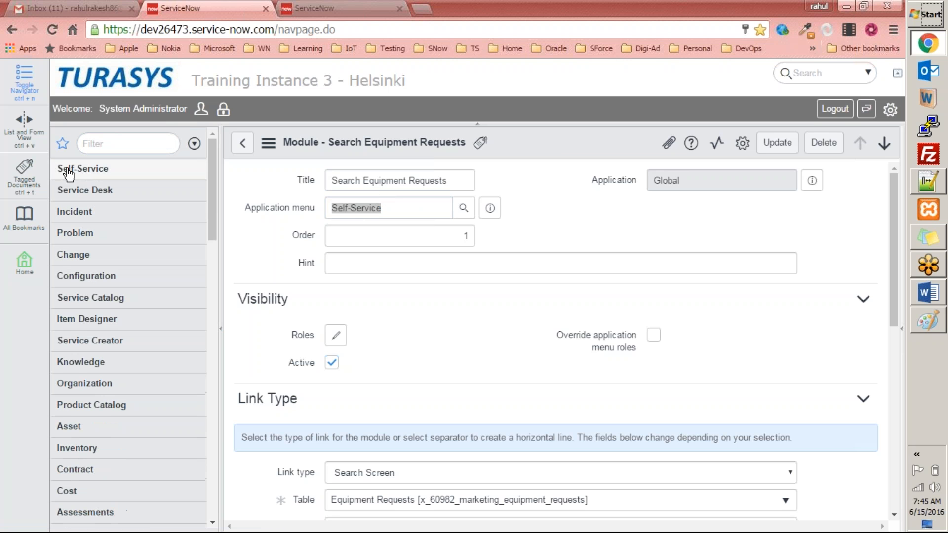
click(115, 173)
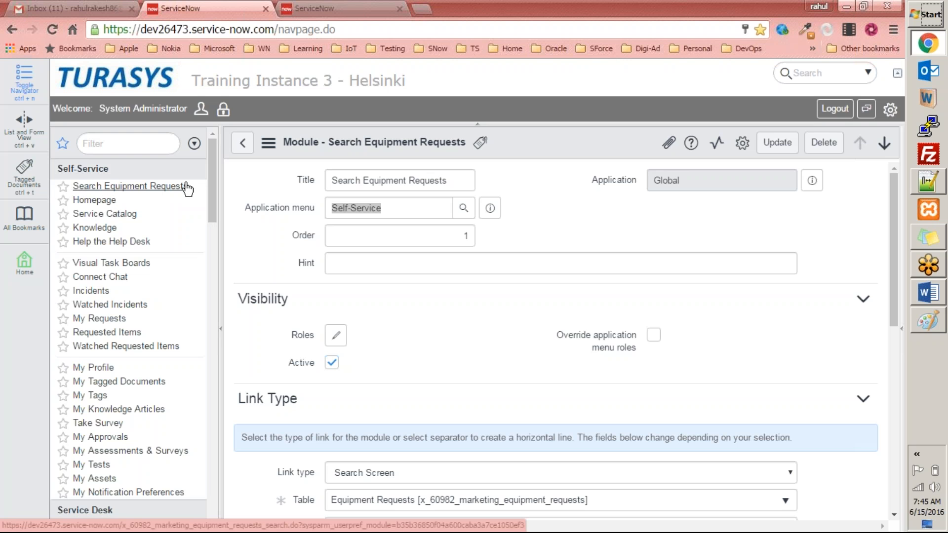
Open Search Equipment Requests under Self-Service and search for Equipment Type mouse
click(120, 191)
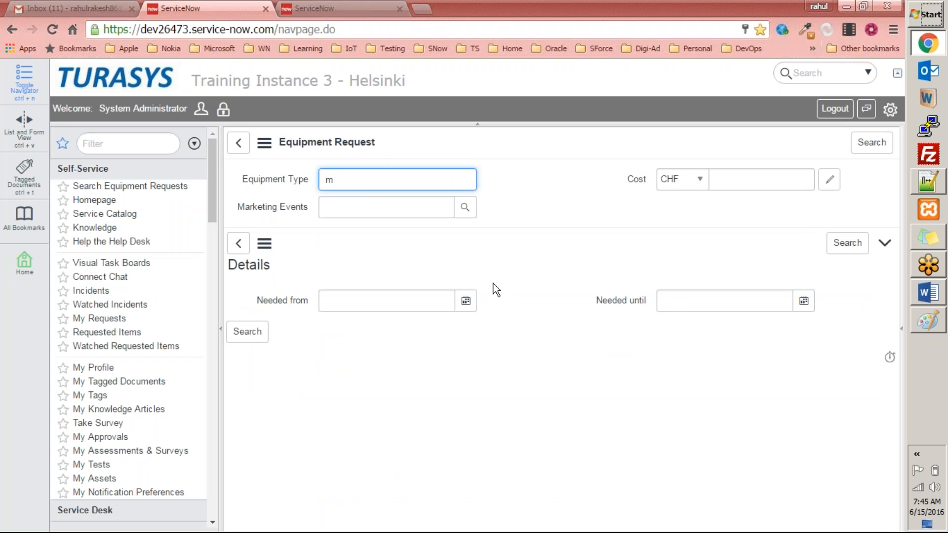
text(mouse)
key(Return)
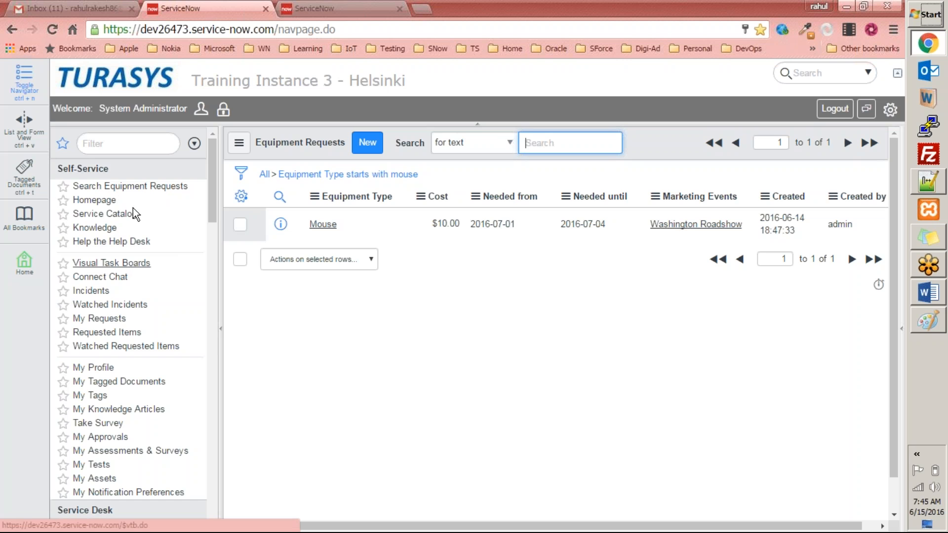
Filter the navigator for module and open the Modules list
click(116, 143)
text(moud)
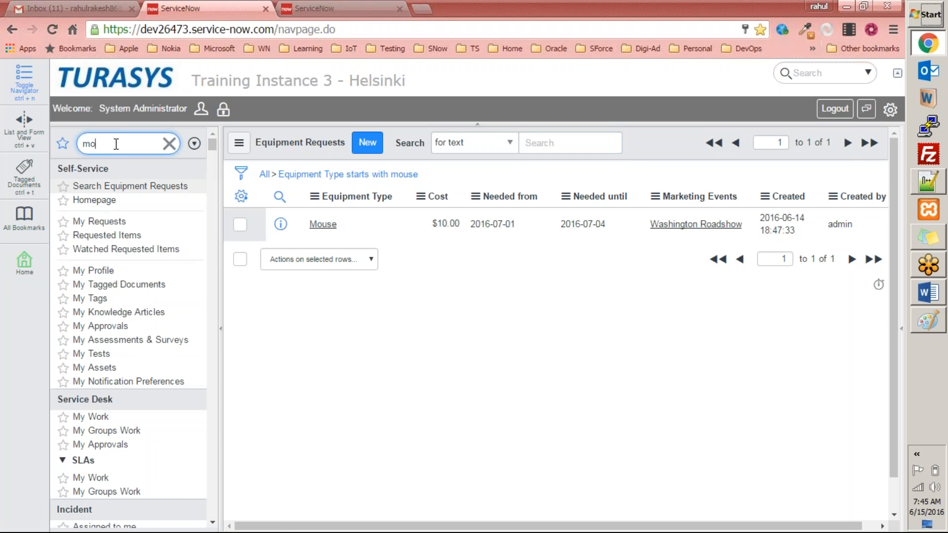
key(BackSpace)
key(BackSpace)
text(dule)
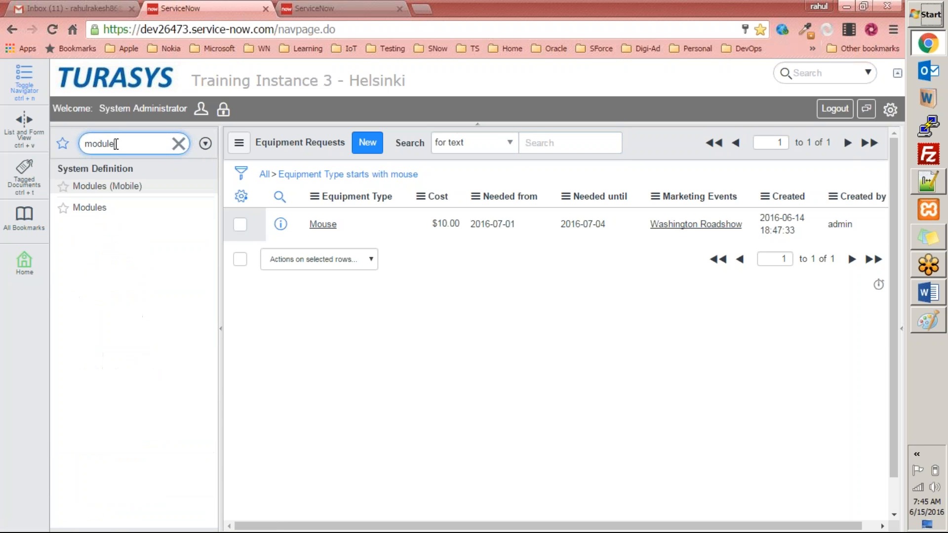
click(104, 207)
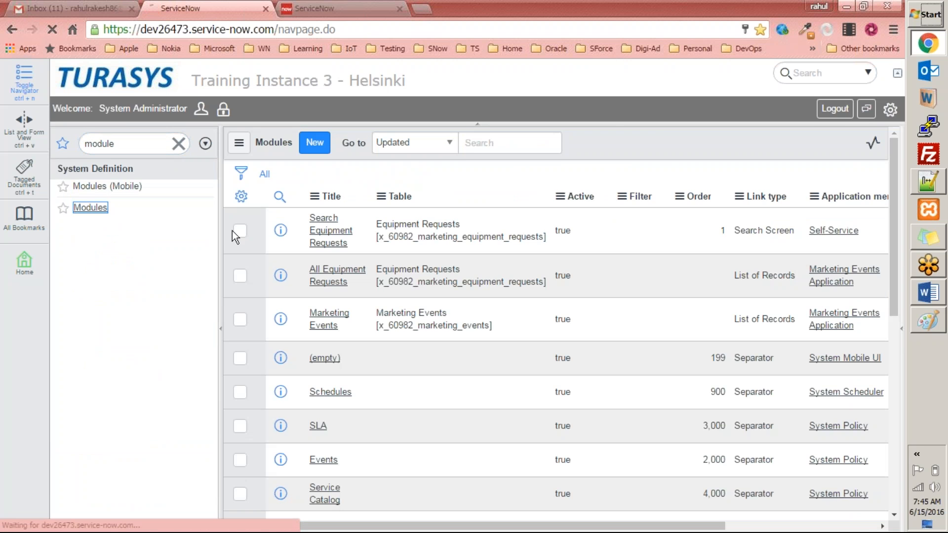
Set the Search Equipment Requests module's application menu to Marketing Events Application and save the record
click(329, 231)
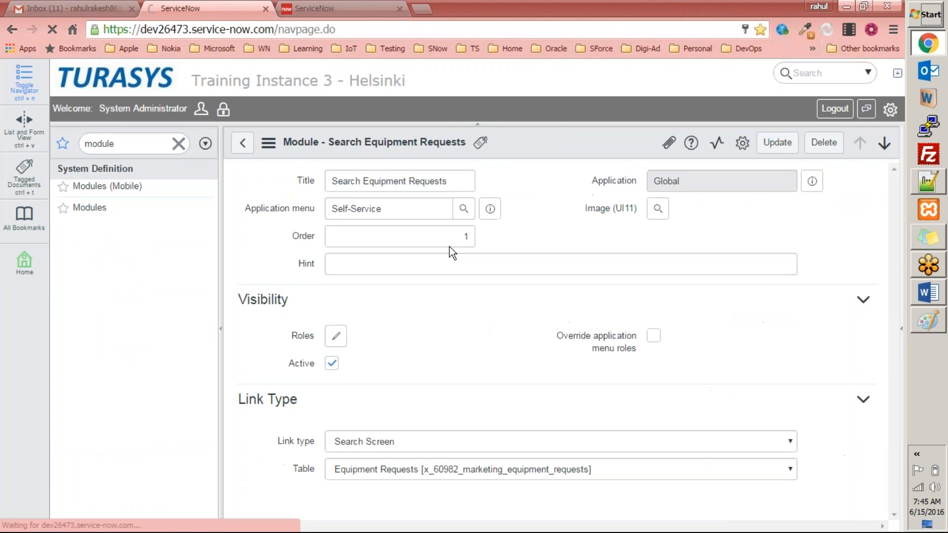
drag(408, 212, 277, 212)
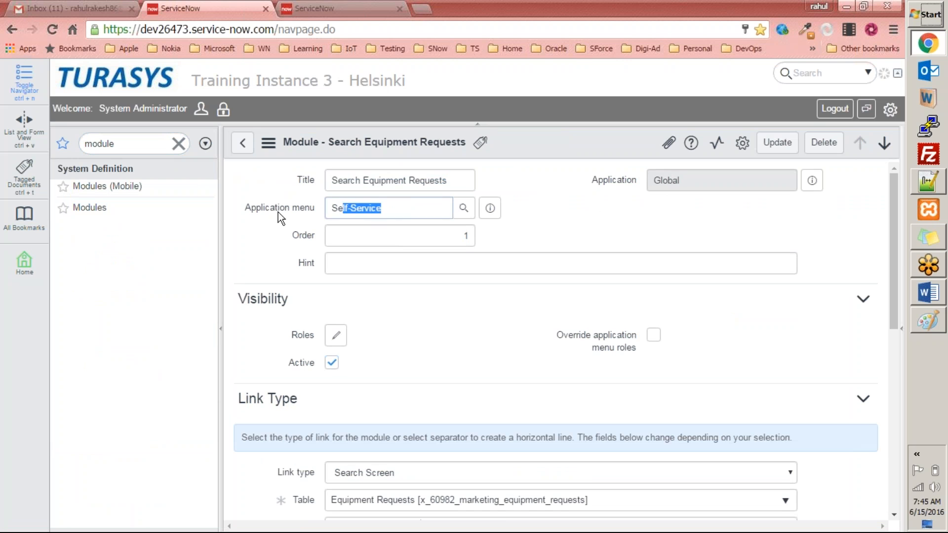
drag(407, 210, 290, 209)
text(marke)
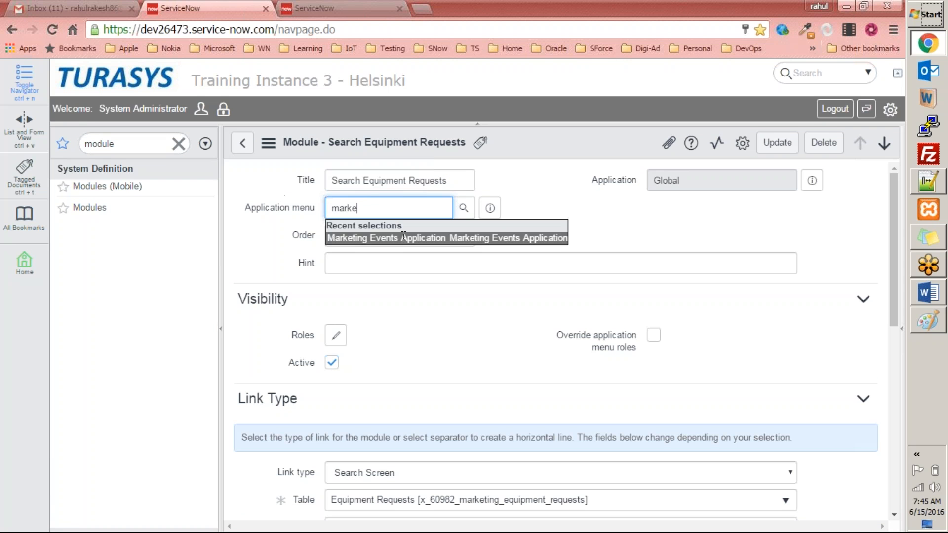
click(563, 237)
right_click(543, 147)
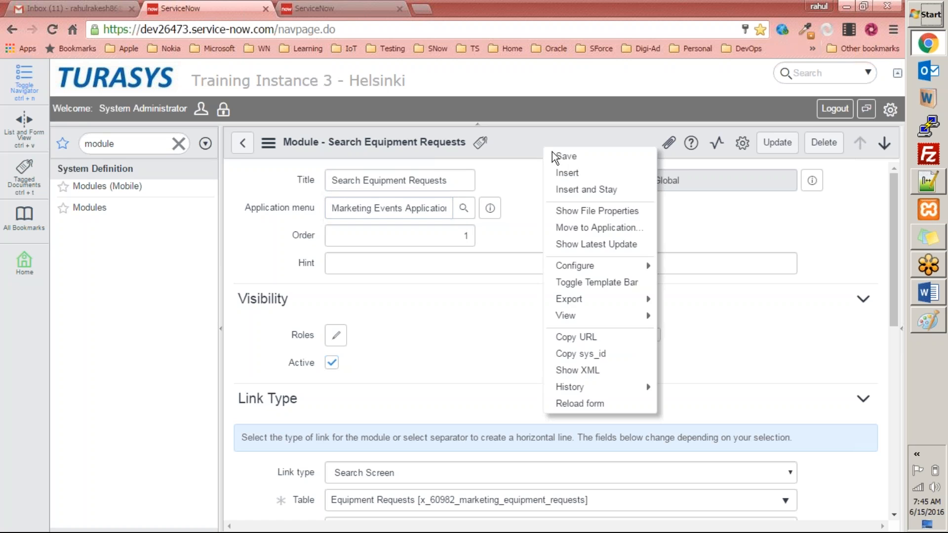
click(565, 156)
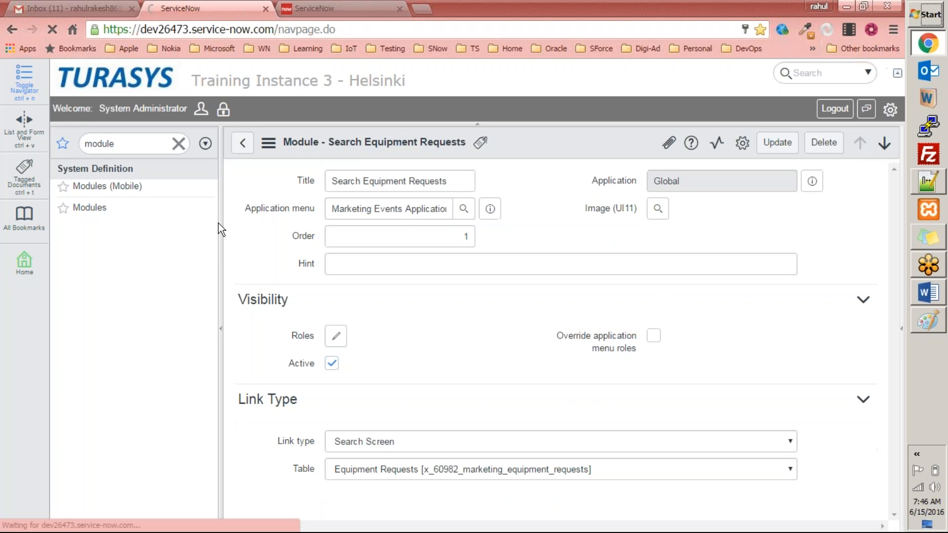
Filter the navigator for mark and open Search Equipment Requests under Marketing Events Application
click(144, 142)
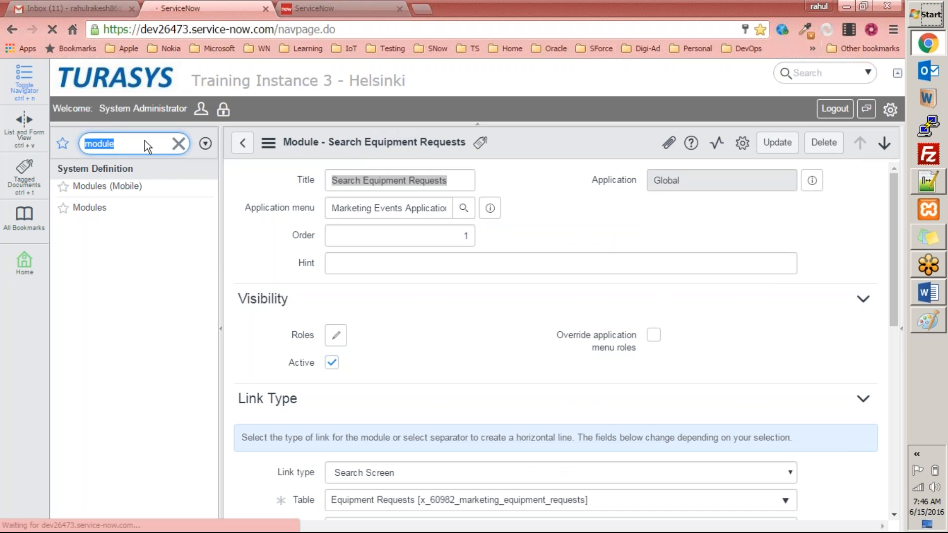
key(BackSpace)
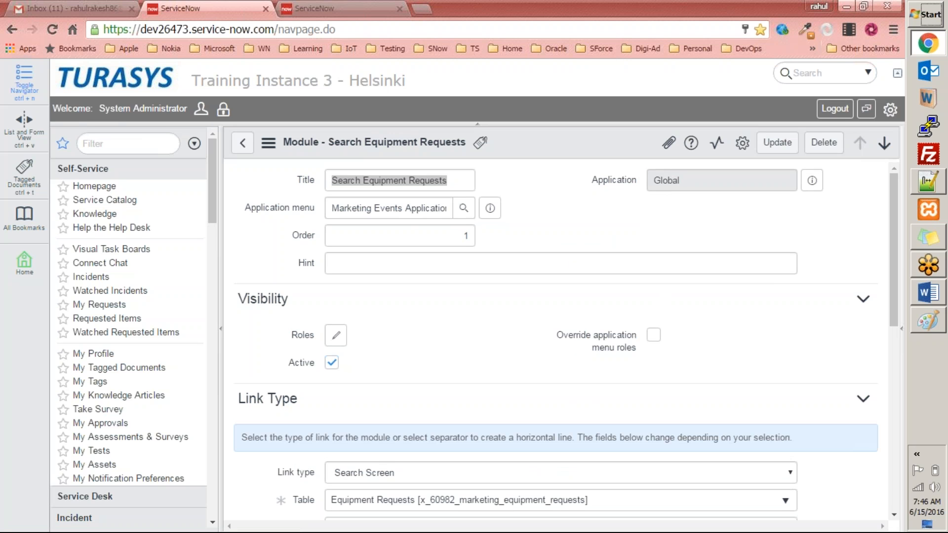
click(118, 144)
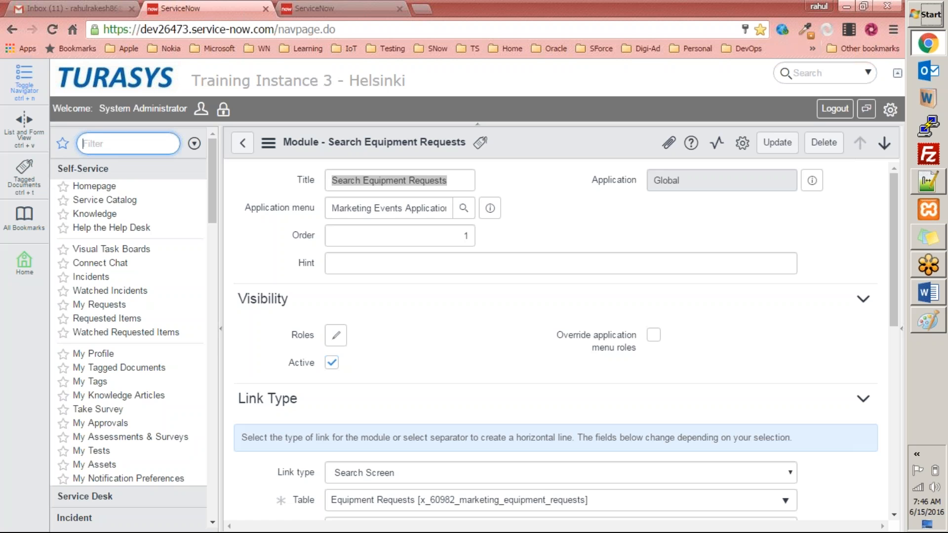
text(mark)
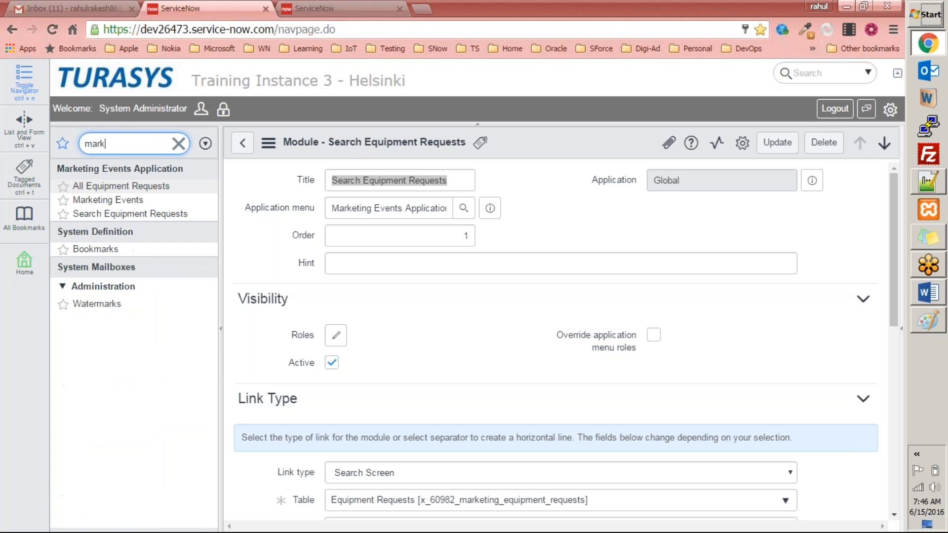
click(130, 213)
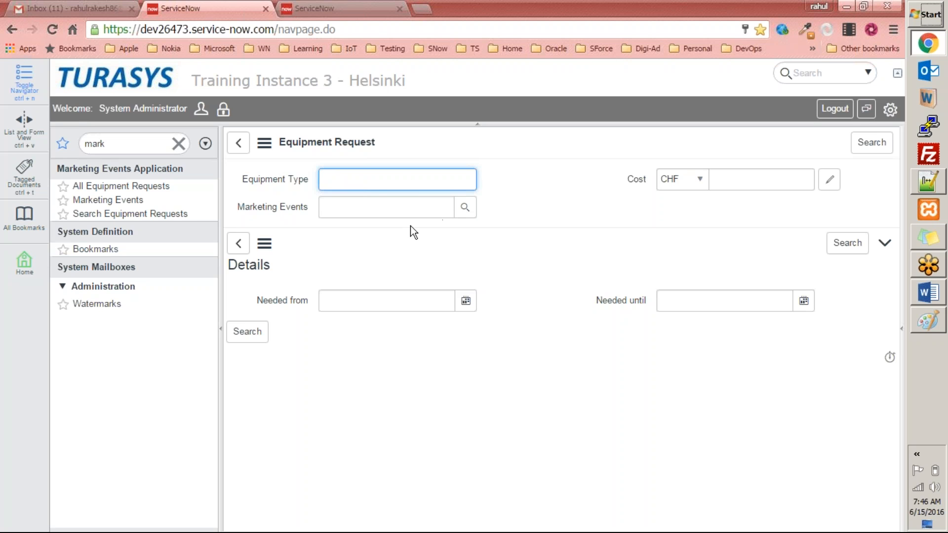
Open Form Design for the Equipment Request search form
right_click(519, 133)
mouse_move(554, 143)
click(663, 151)
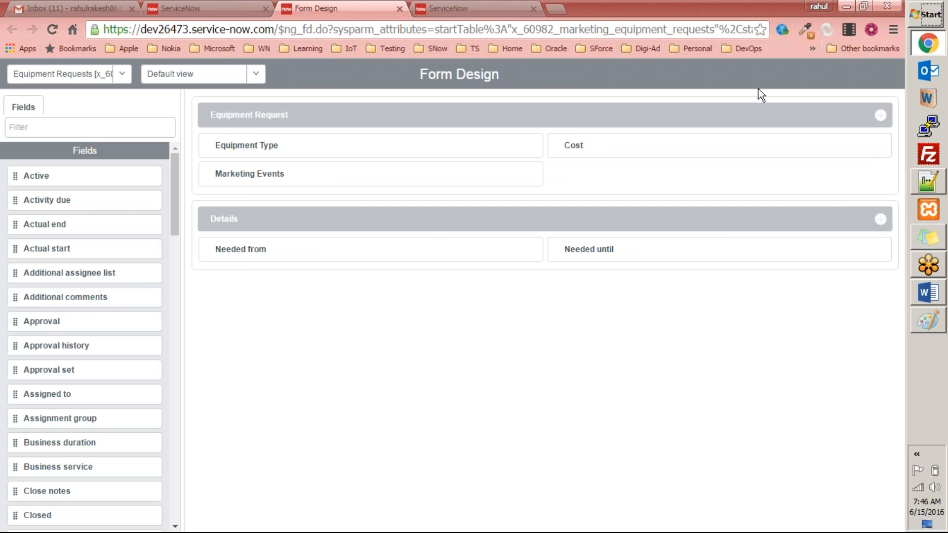
Switch the current application to Marketing Events in the system settings
click(148, 10)
click(890, 109)
click(757, 311)
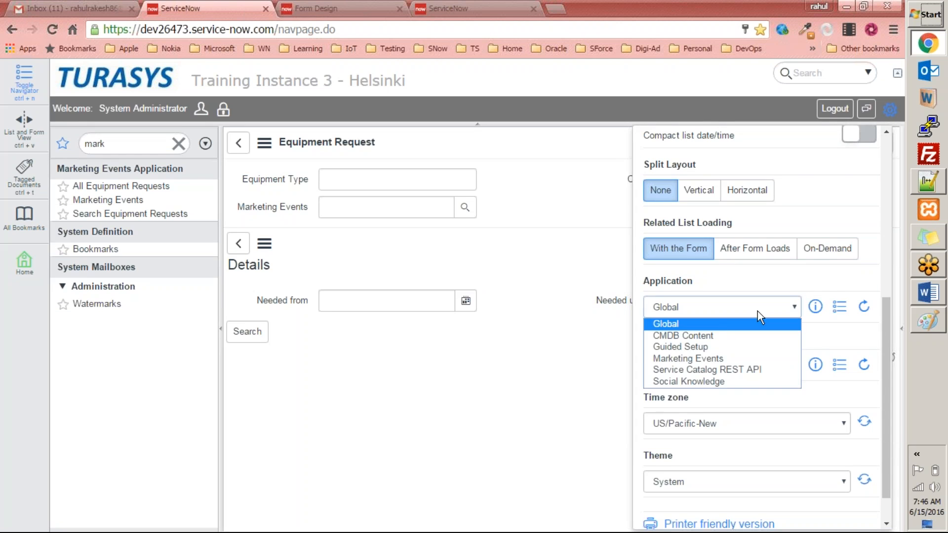
click(706, 358)
Reload Form Design, remove the Details section and Cost field, place Marketing Events beside Equipment Type, and save
click(304, 9)
right_click(432, 69)
click(454, 111)
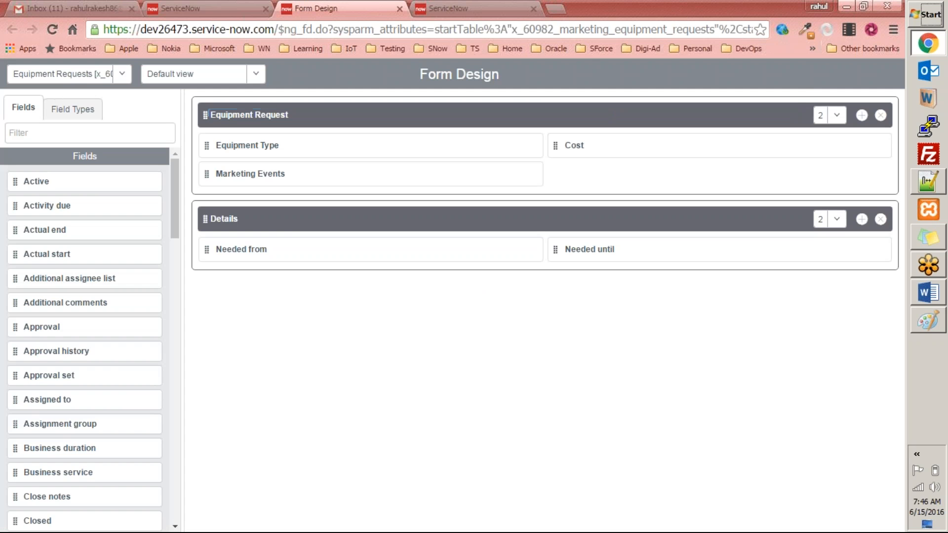
click(881, 220)
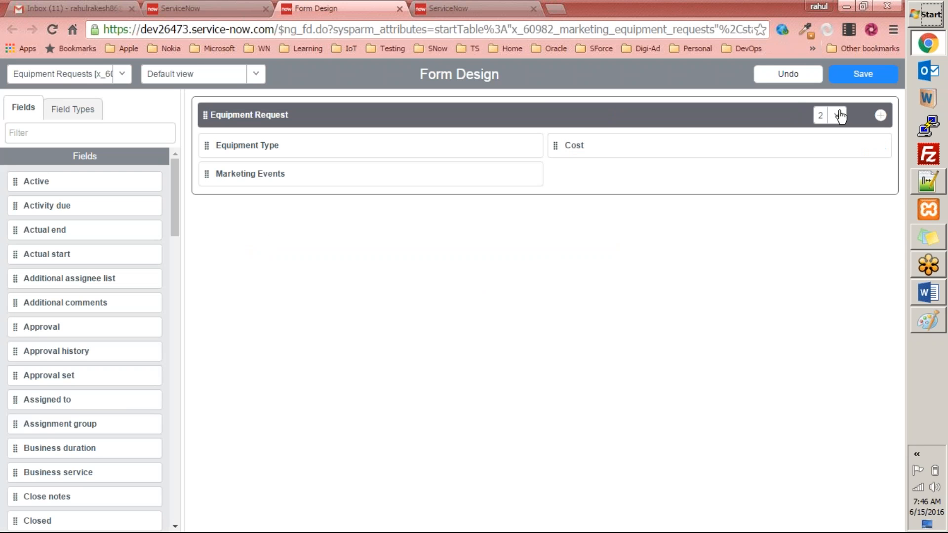
click(880, 147)
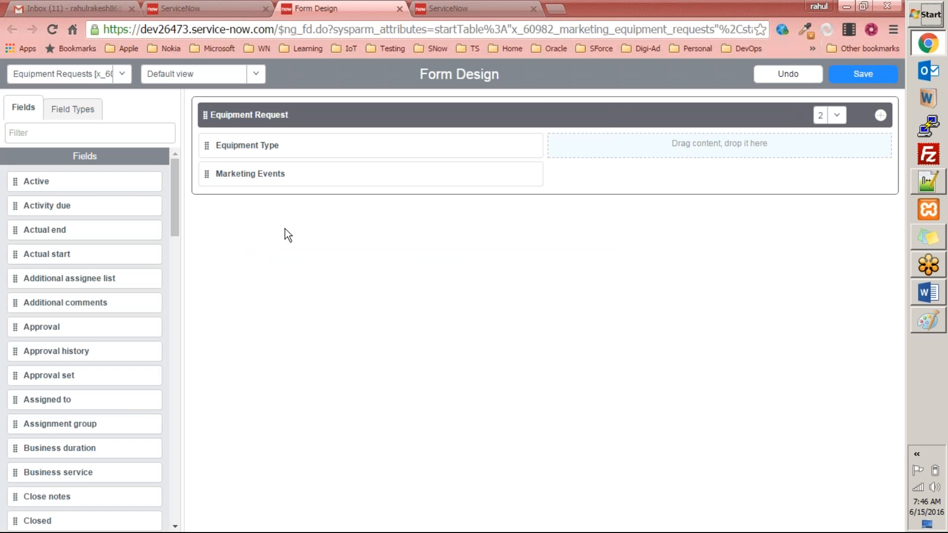
drag(206, 176, 595, 155)
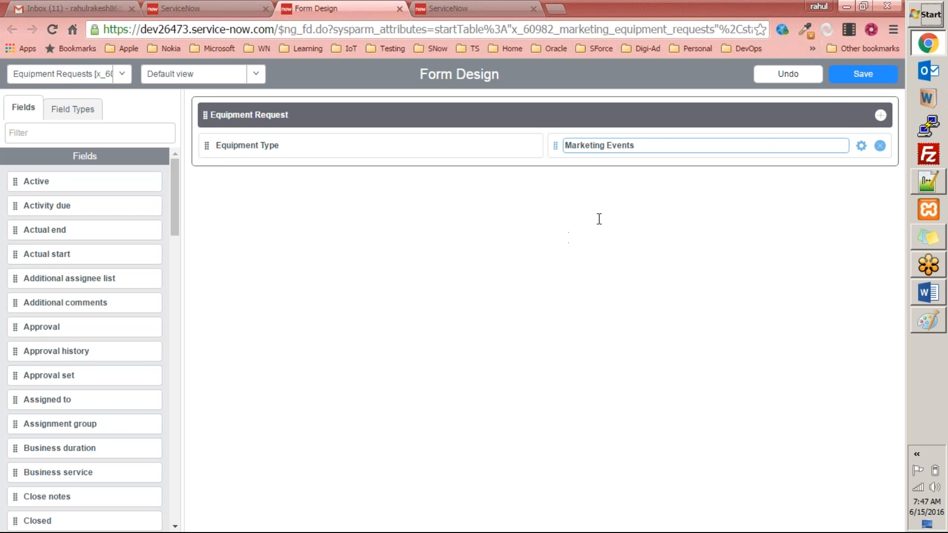
click(865, 79)
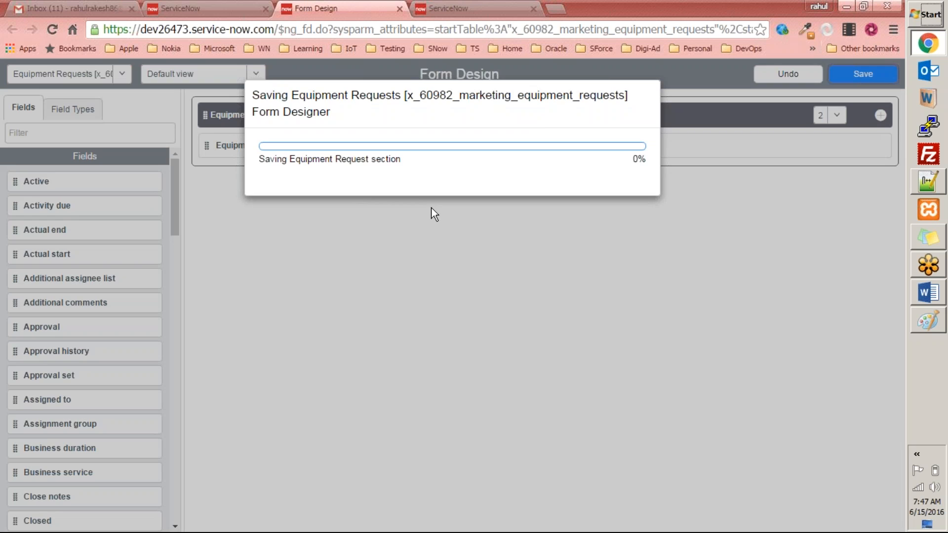
Reload the Equipment Request search form
click(221, 5)
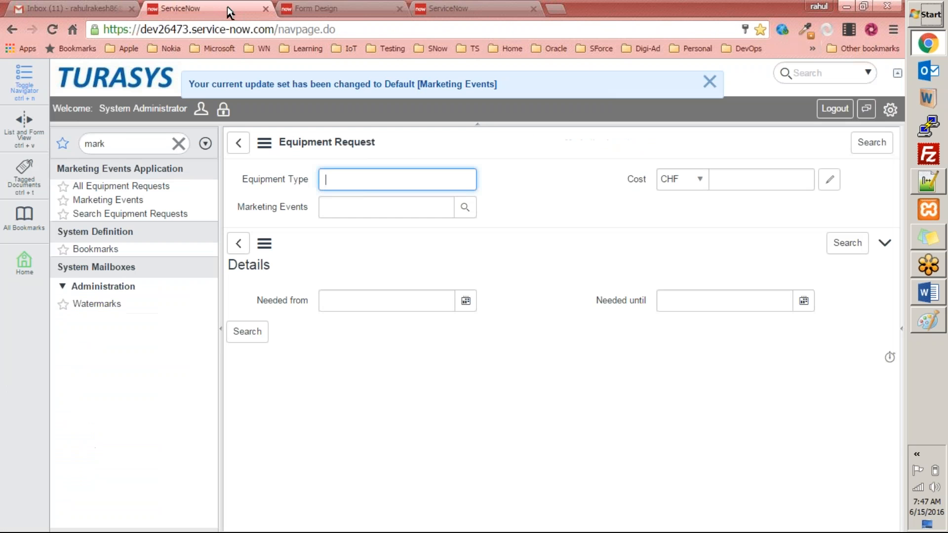
right_click(499, 102)
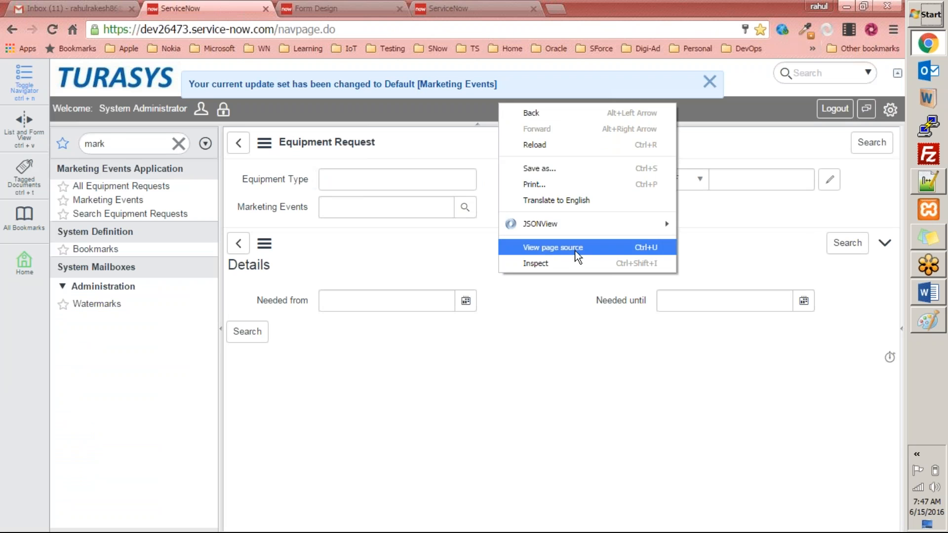
right_click(446, 138)
right_click(447, 142)
click(472, 283)
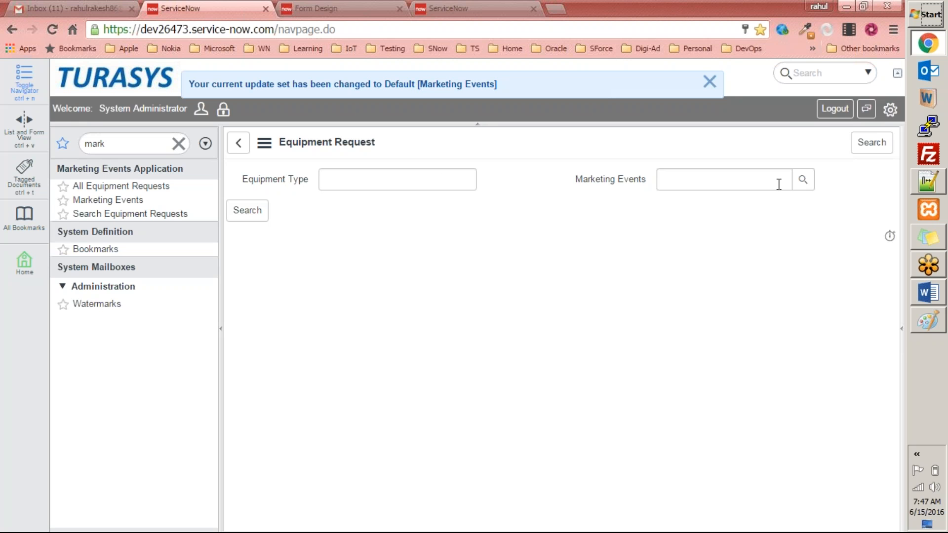
Search equipment requests with Marketing Events set to Denver Demonstration
click(755, 183)
text(den)
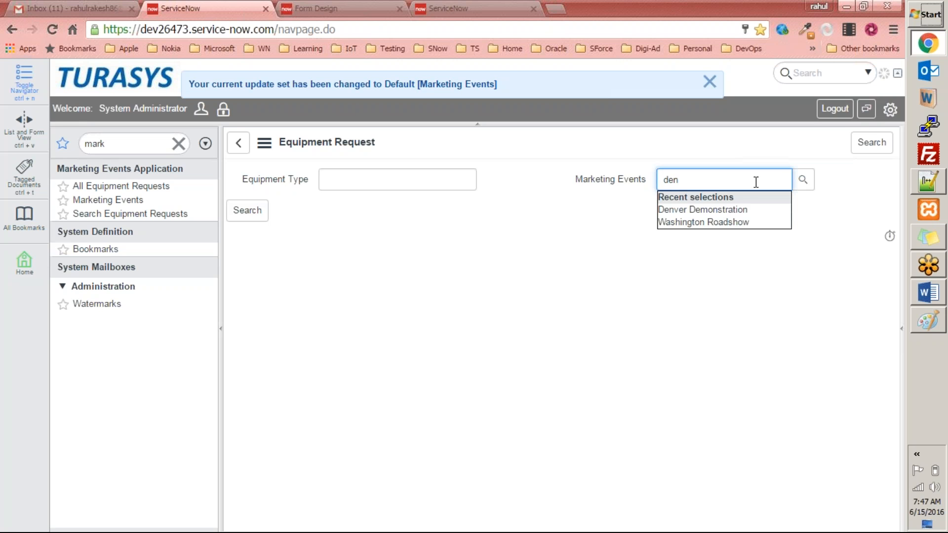
key(Down)
key(Return)
click(247, 210)
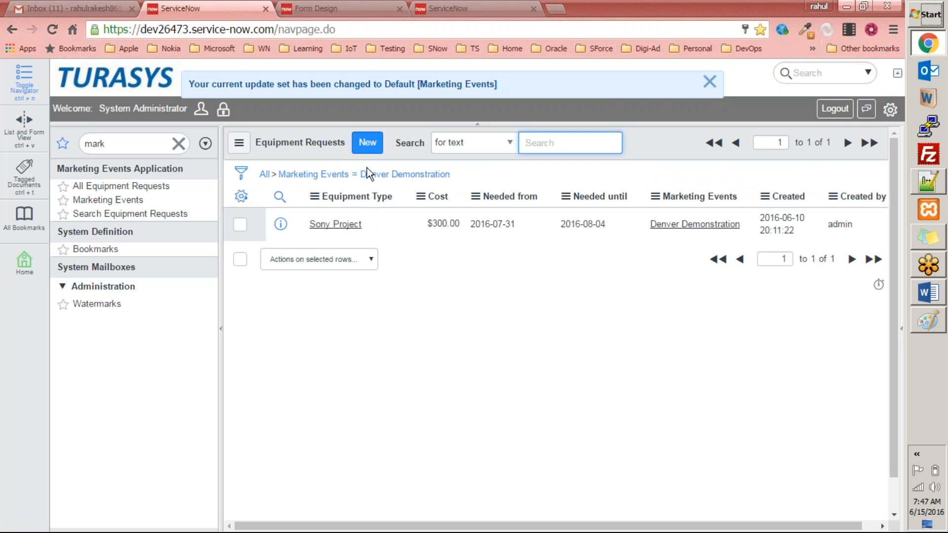
Clear the navigator filter, then filter for mark again and reopen Search Equipment Requests
click(178, 144)
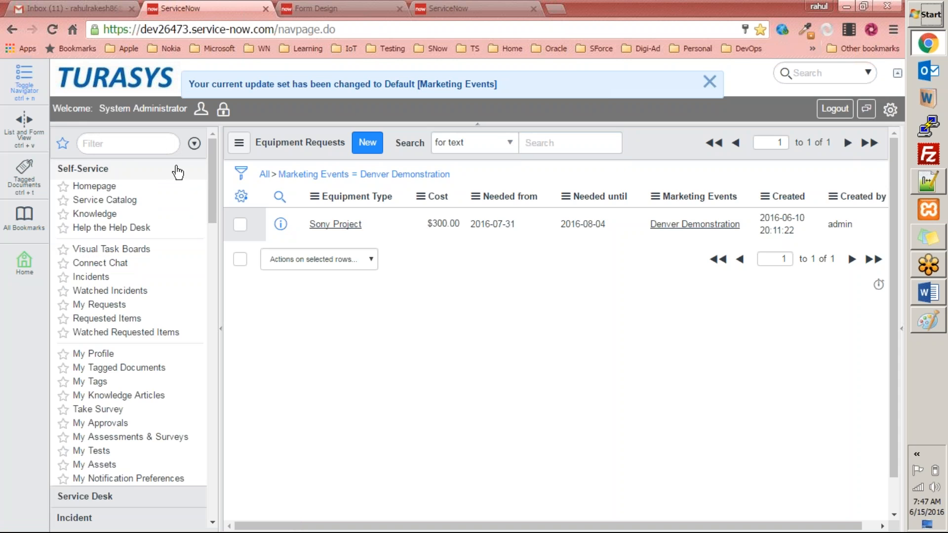
click(153, 173)
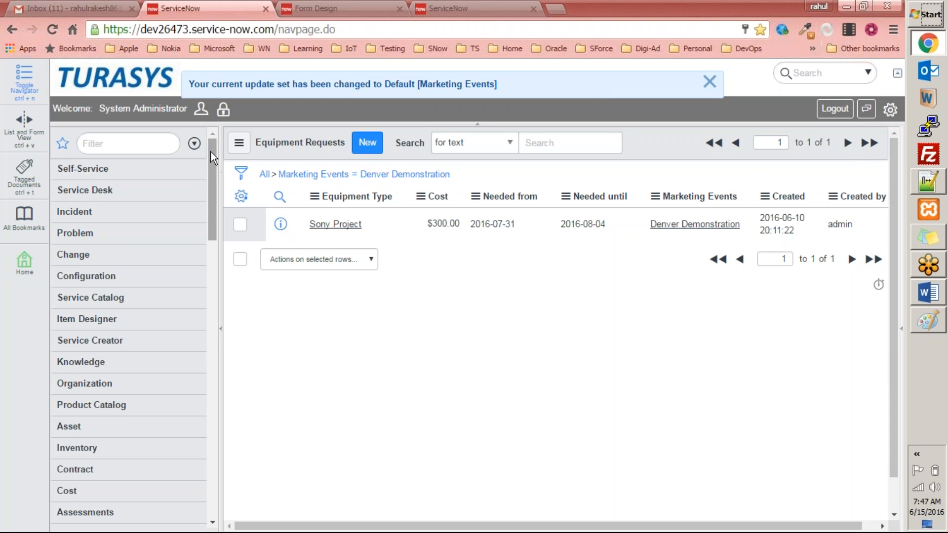
drag(210, 153, 213, 114)
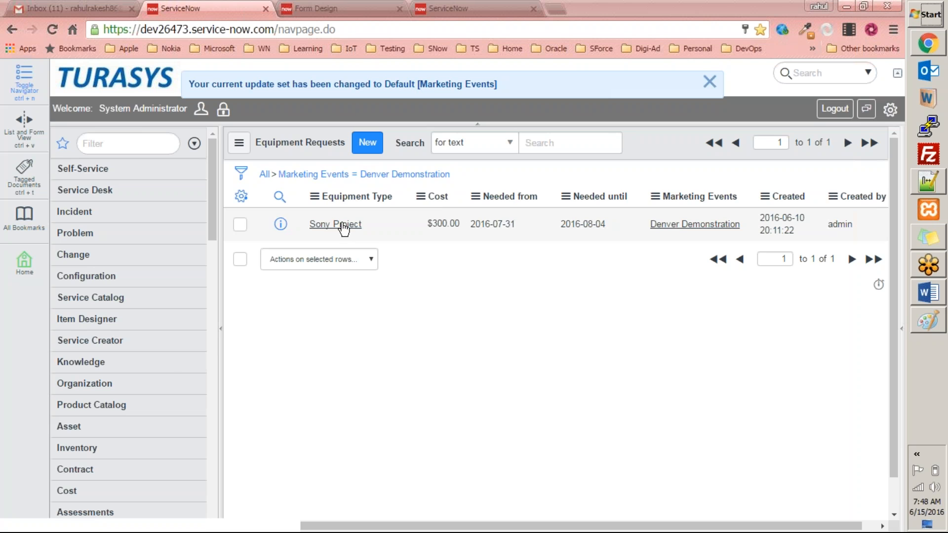
click(136, 140)
text(mark)
click(129, 215)
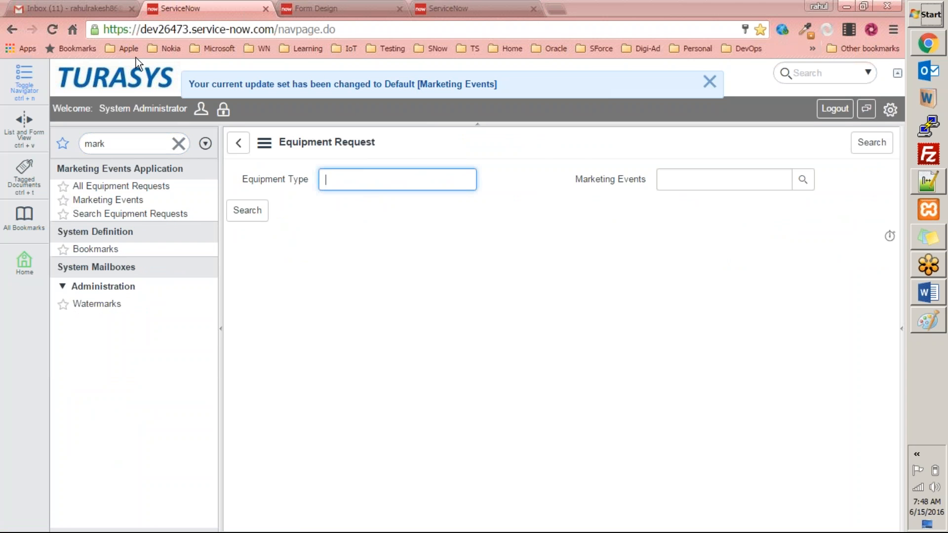
Dismiss the update set notification banner
right_click(429, 138)
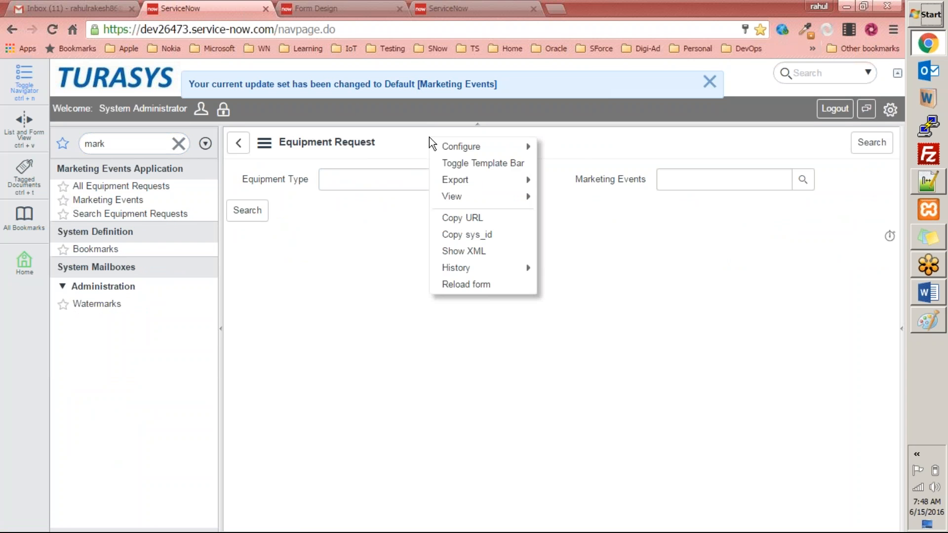
mouse_move(442, 141)
click(362, 323)
click(710, 82)
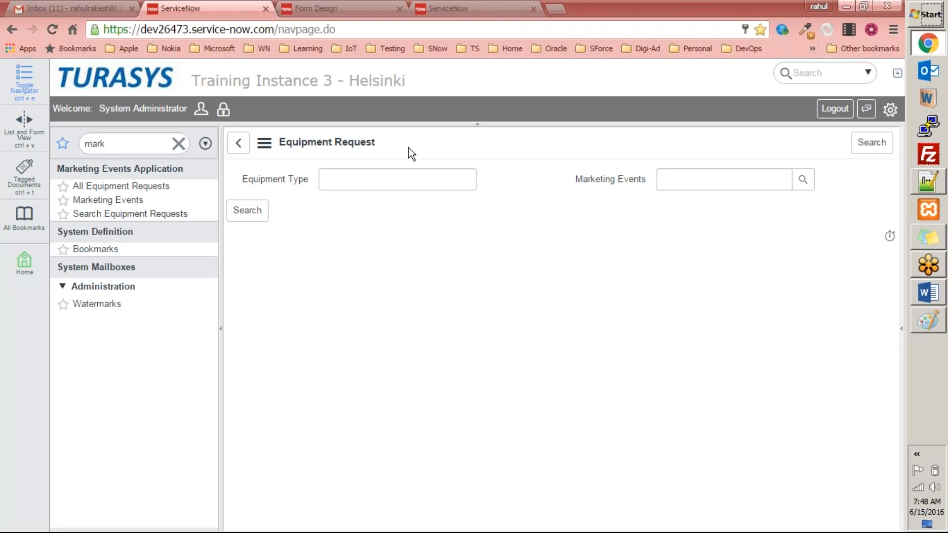
Reopen Search Equipment Requests and compare its Form Design layout with the search form
click(93, 215)
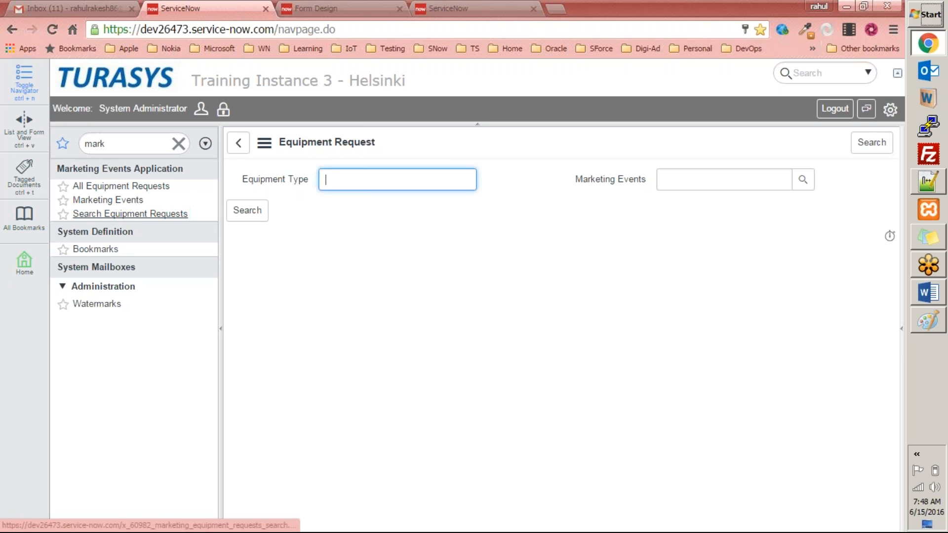
right_click(496, 143)
mouse_move(552, 154)
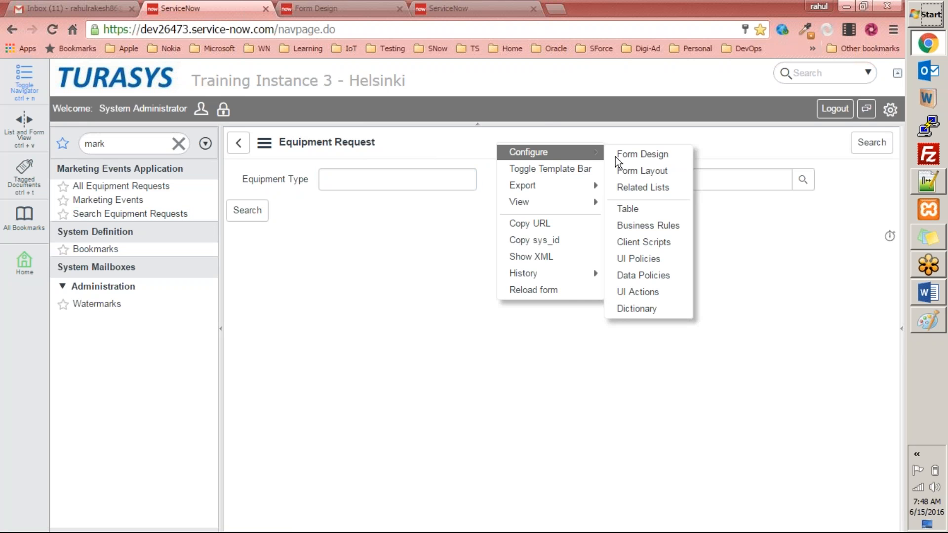
click(651, 159)
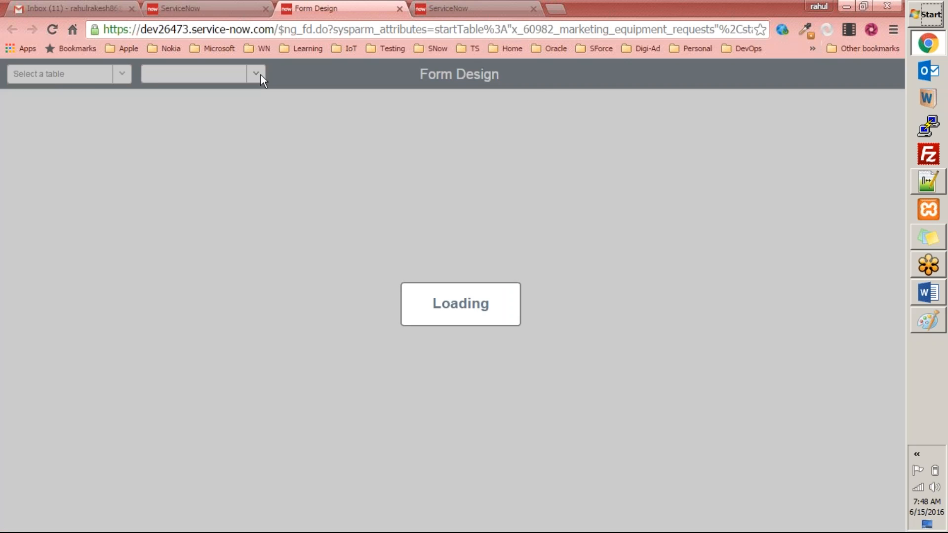
click(222, 8)
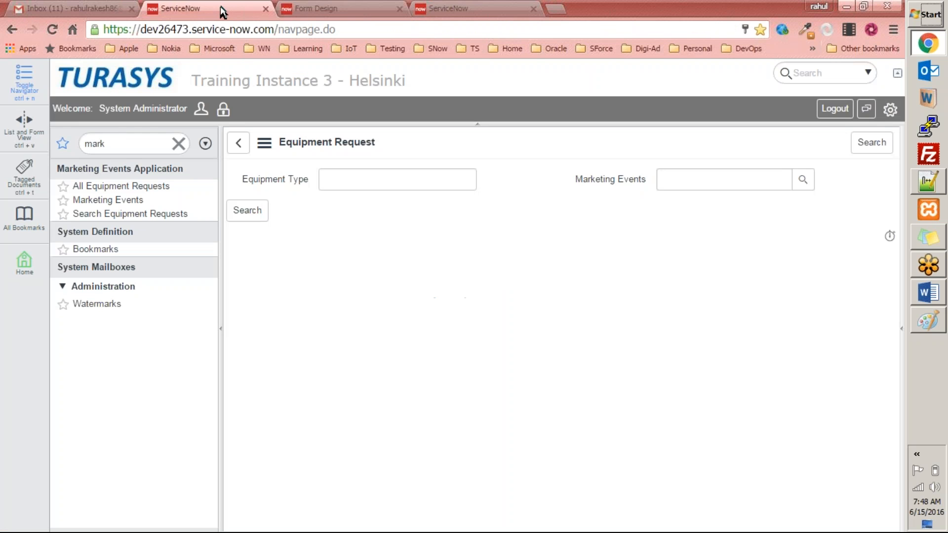
click(316, 8)
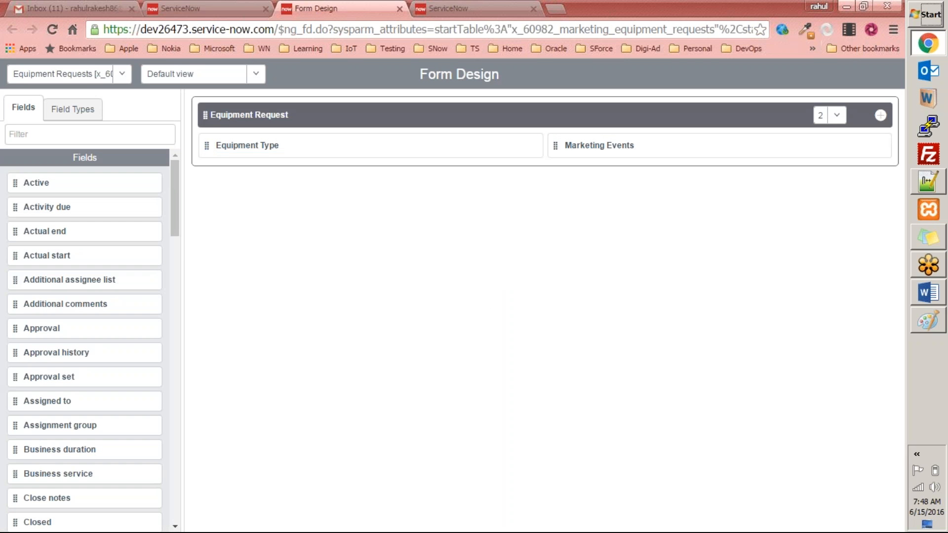
click(223, 9)
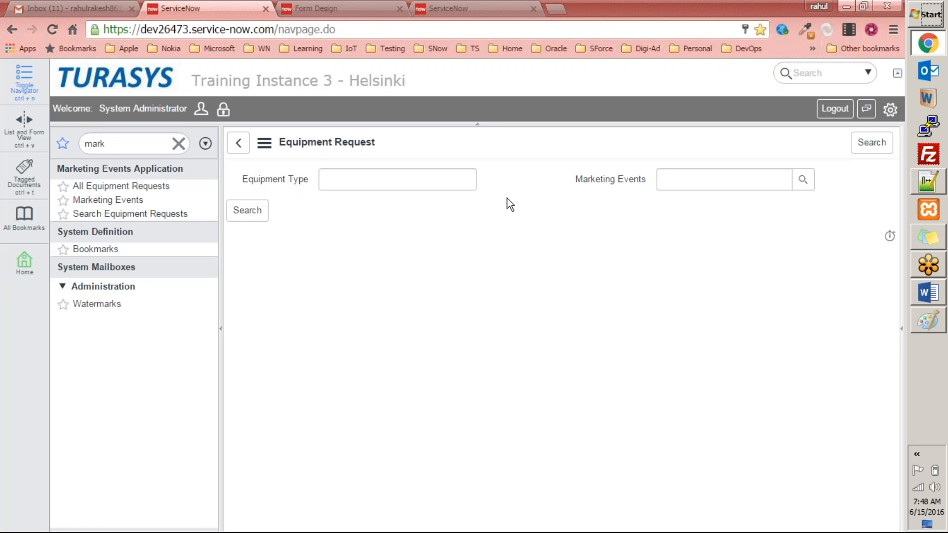
click(300, 8)
click(213, 8)
Switch to the Word exercises document and read the next exercise on the Service Catalogue item
click(938, 294)
scroll(271, 389, down, 3)
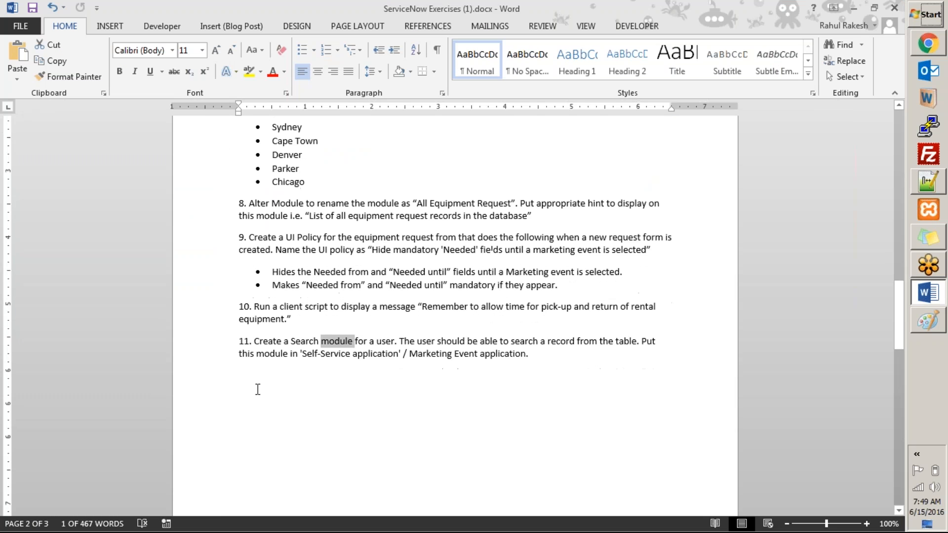
click(244, 304)
scroll(317, 309, down, 4)
scroll(316, 310, down, 10)
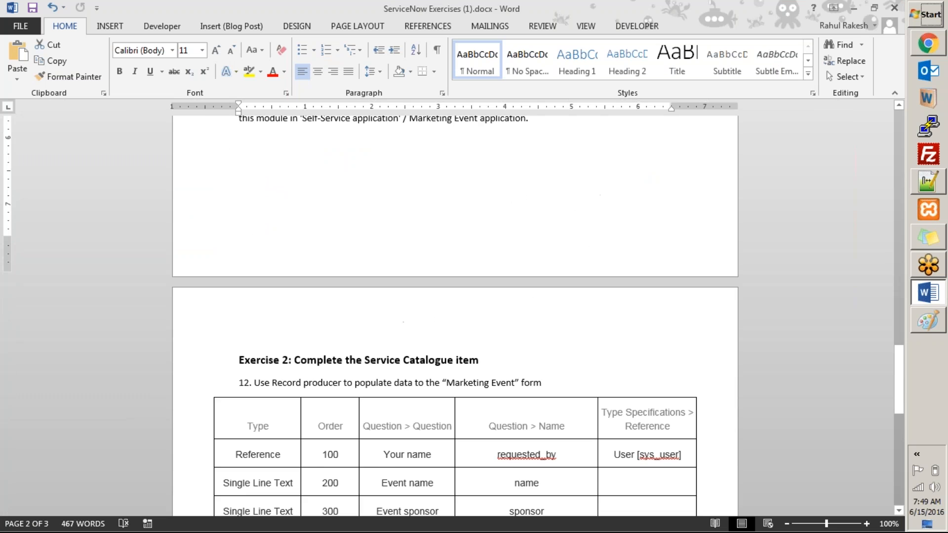
Read exercise 11 on the Search module and the following Service Catalogue exercise in the exercises document
scroll(316, 309, down, 2)
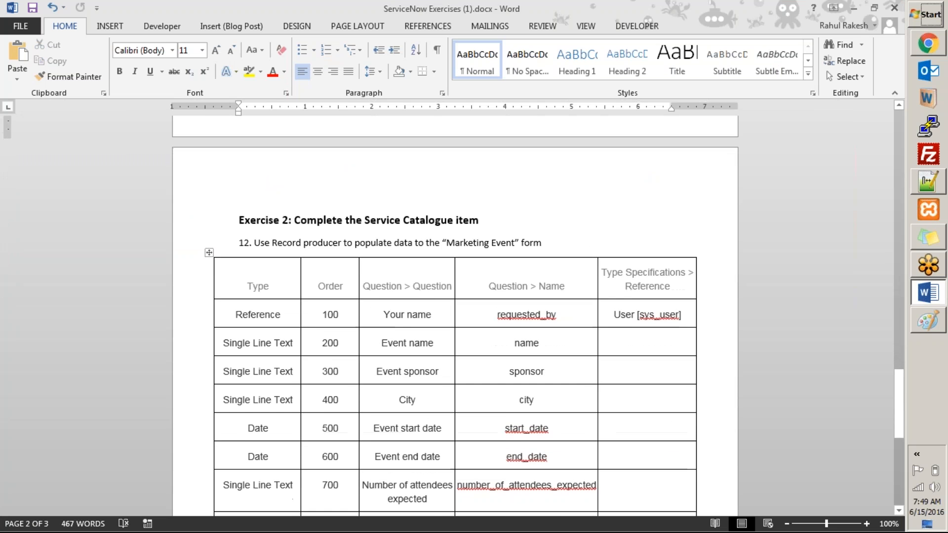
scroll(316, 309, down, 1)
scroll(317, 310, up, 5)
scroll(306, 290, up, 9)
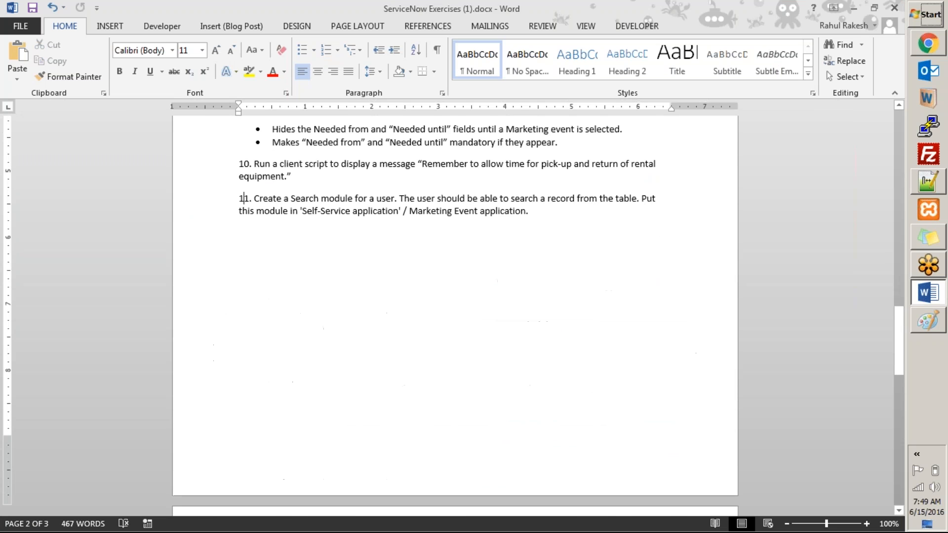
drag(529, 221, 231, 205)
scroll(419, 299, down, 3)
scroll(455, 316, down, 4)
scroll(455, 316, up, 6)
scroll(455, 297, up, 2)
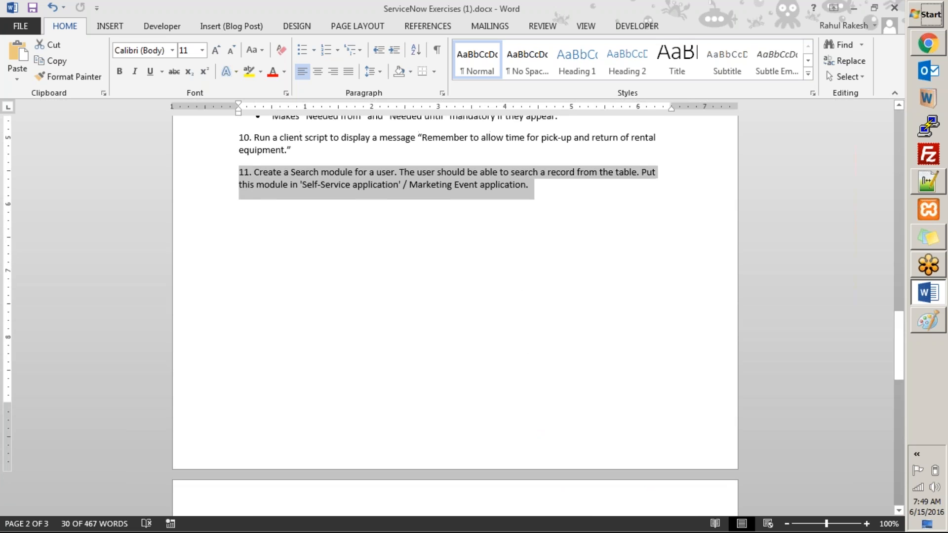
scroll(454, 296, down, 1)
scroll(455, 296, up, 3)
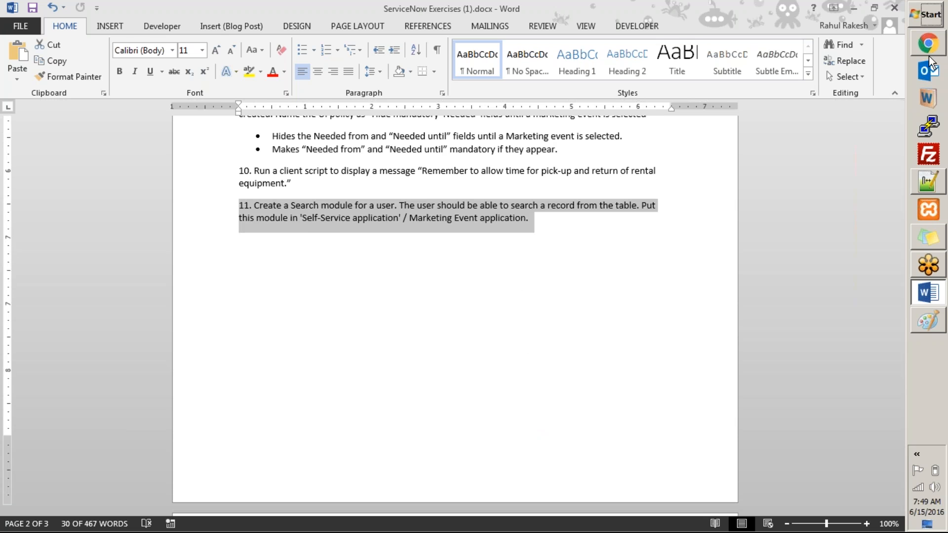
click(929, 45)
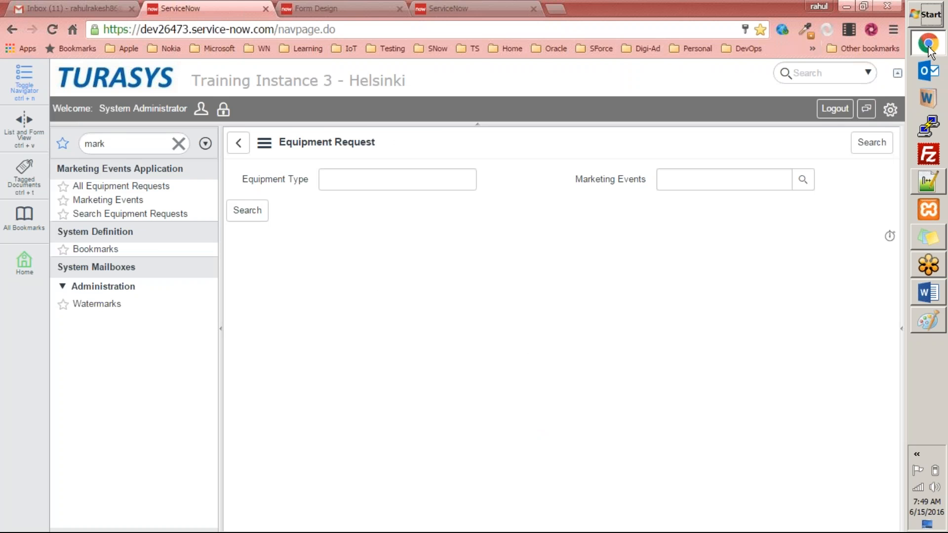
click(928, 45)
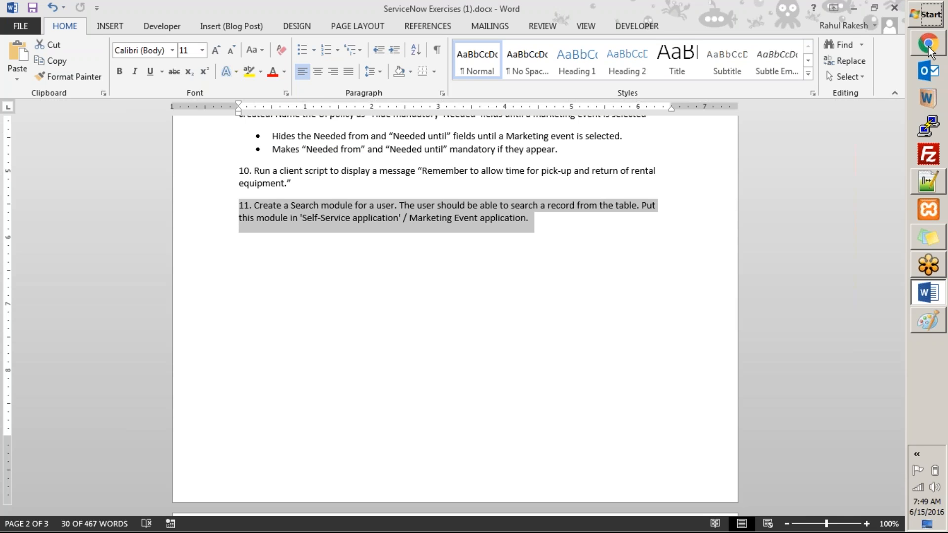
click(543, 226)
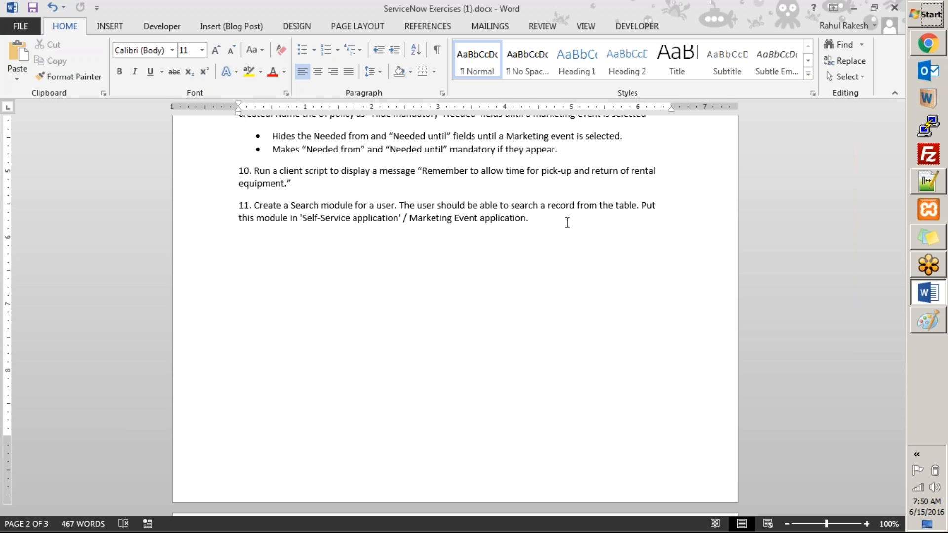
Review the Exercise 2 record producer question table for the Marketing Event form
scroll(565, 221, down, 15)
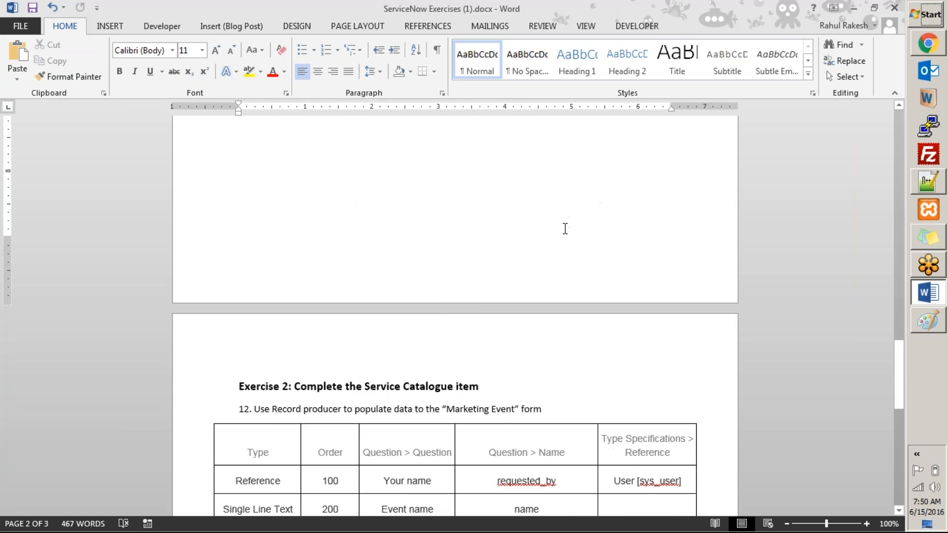
scroll(566, 221, down, 1)
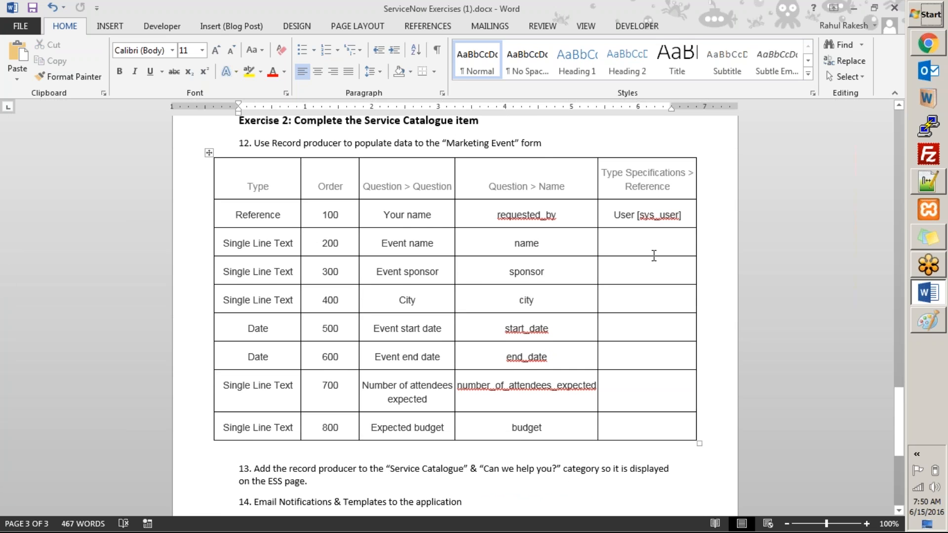
scroll(306, 136, up, 3)
click(301, 188)
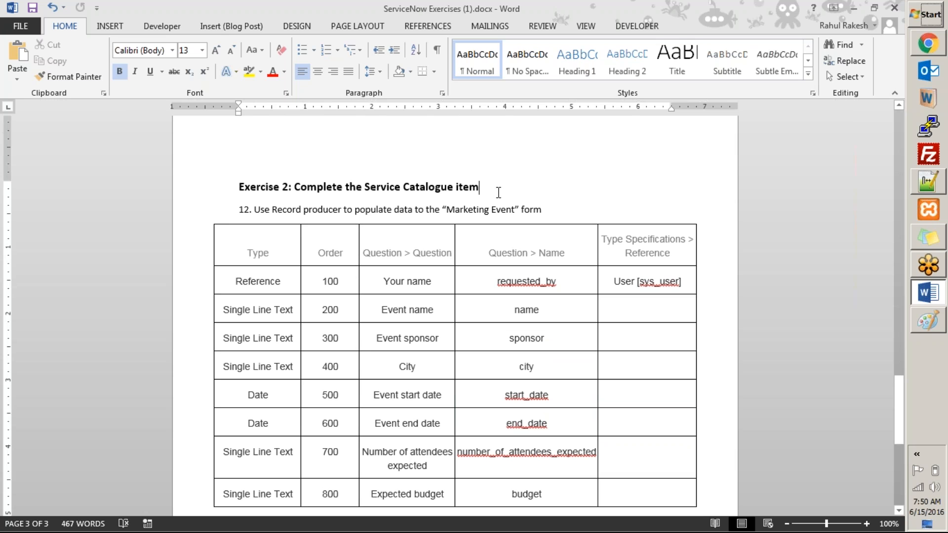
key(alt+Tab)
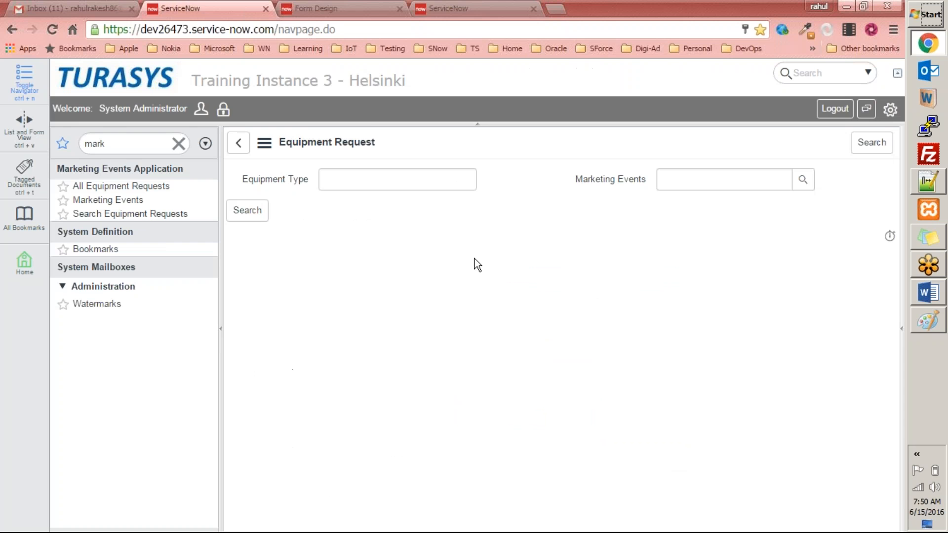
Switch the ServiceNow homepage to Self Service and review its Can We Help You? and Top Requests sections
click(99, 79)
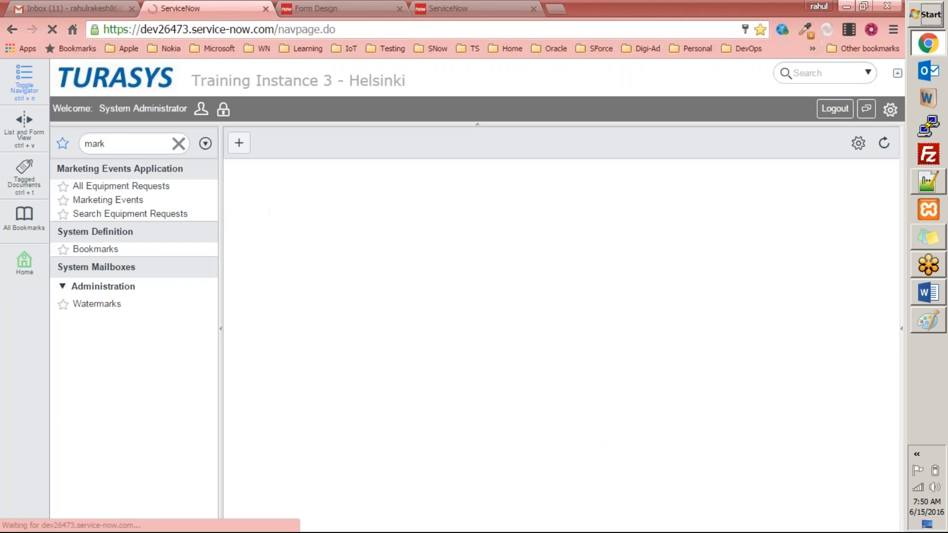
click(336, 142)
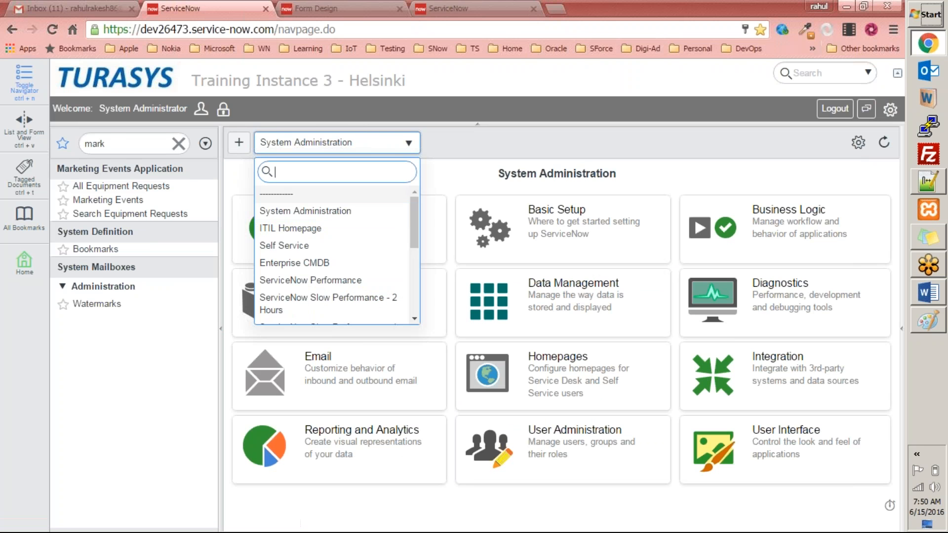
click(316, 246)
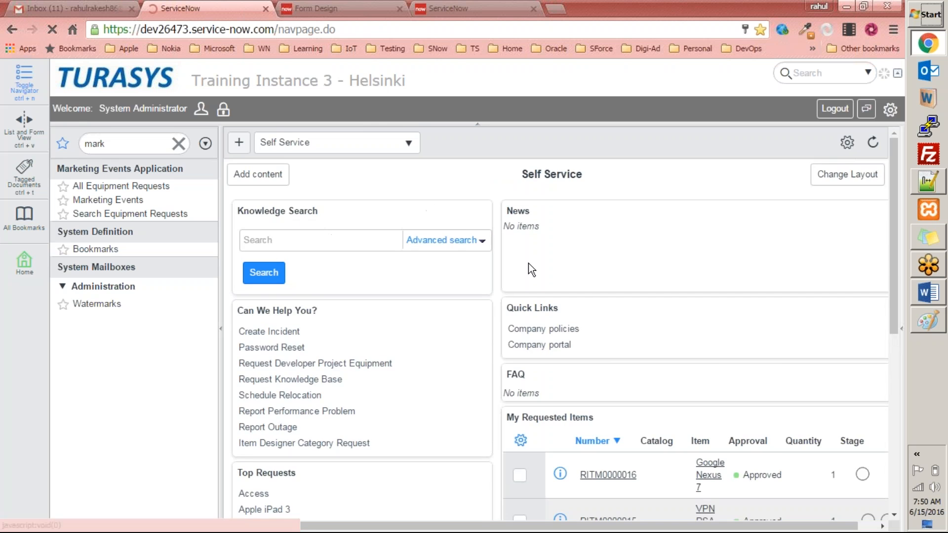
scroll(528, 264, down, 4)
scroll(529, 264, up, 3)
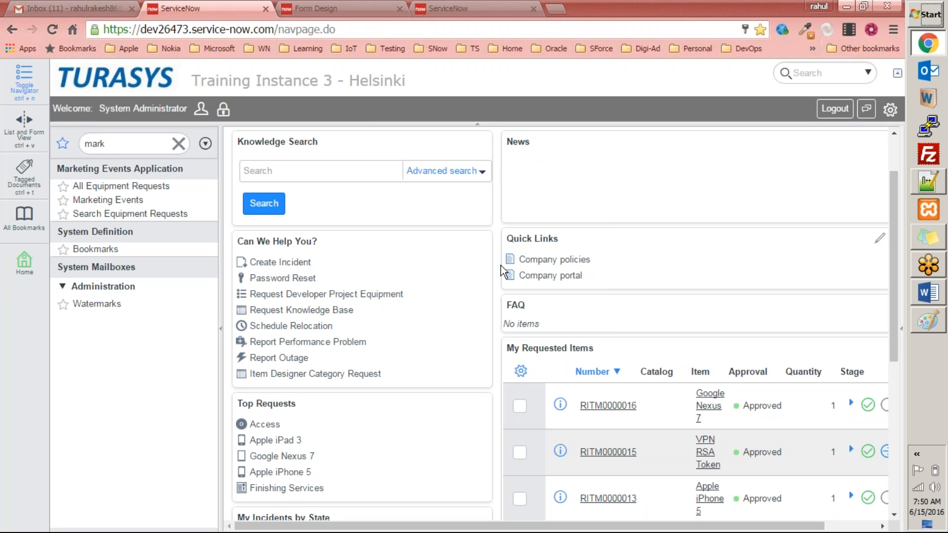
scroll(822, 207, up, 2)
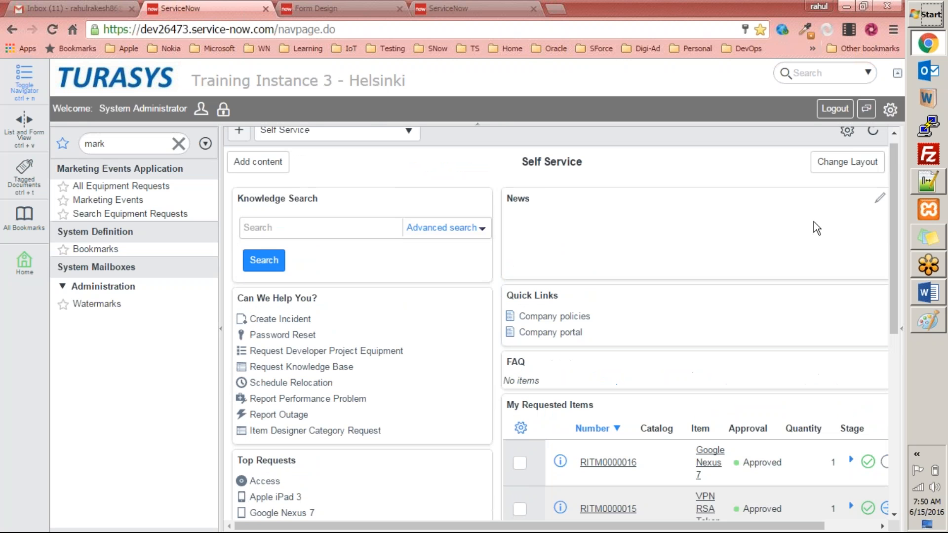
scroll(733, 235, down, 6)
scroll(629, 306, up, 6)
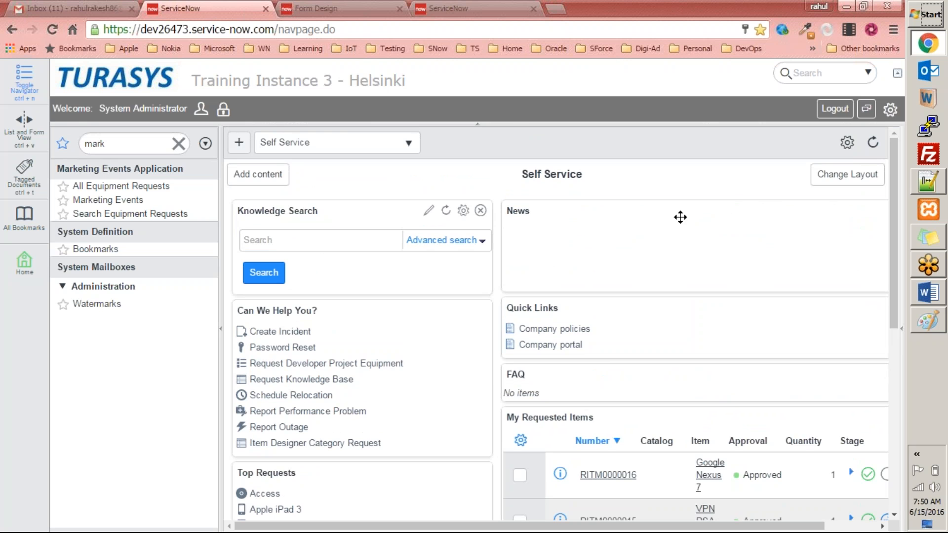
scroll(757, 275, down, 6)
scroll(729, 313, up, 6)
drag(892, 216, 891, 191)
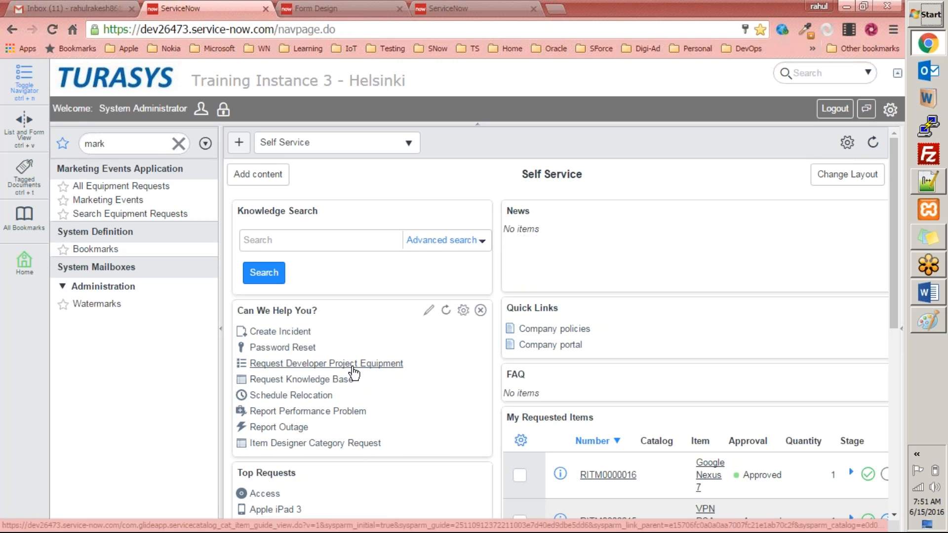
Open All Equipment Requests from the navigator and start a new Equipment Request form
click(125, 143)
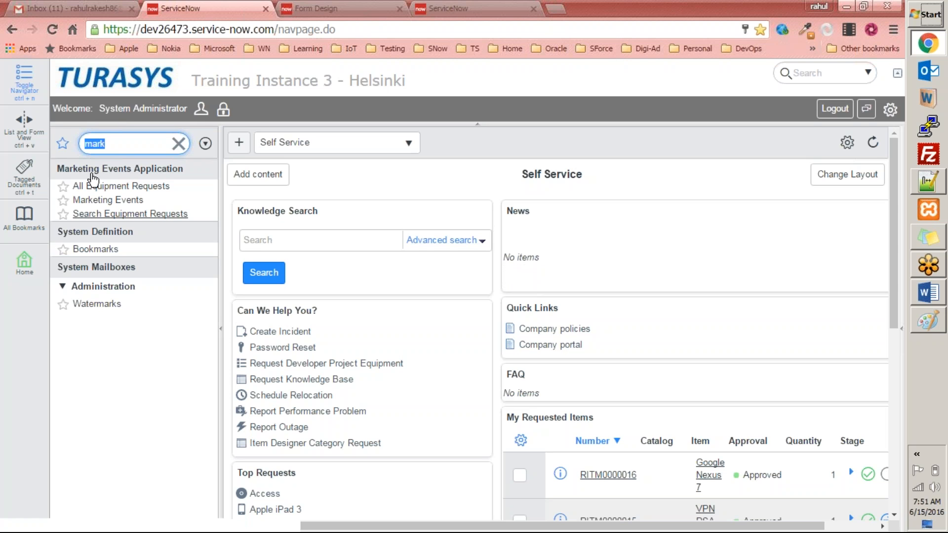
click(123, 190)
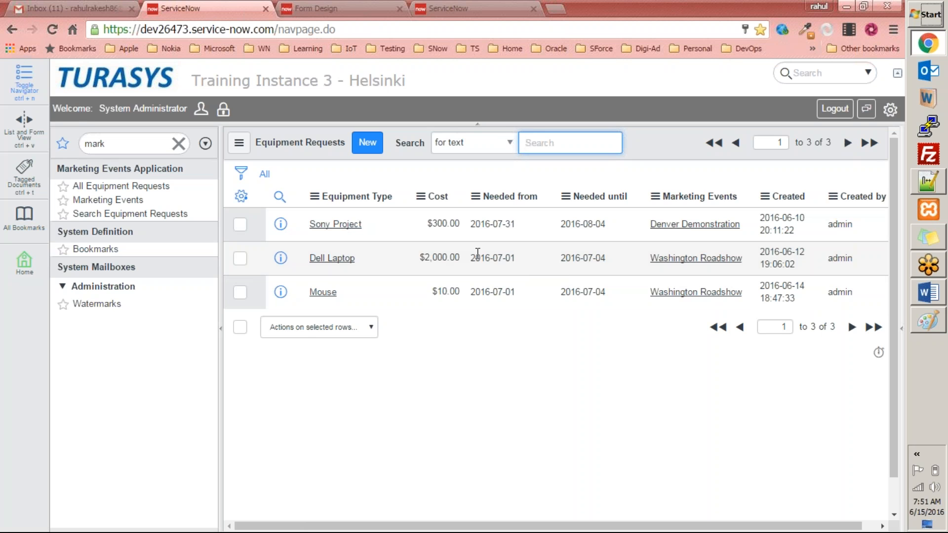
click(179, 146)
click(366, 148)
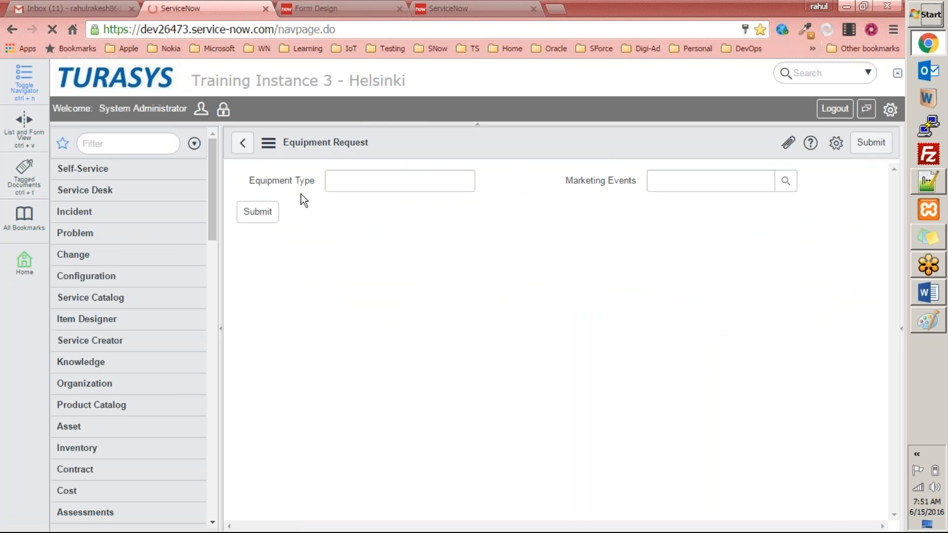
Filter the application navigator for mark
click(145, 148)
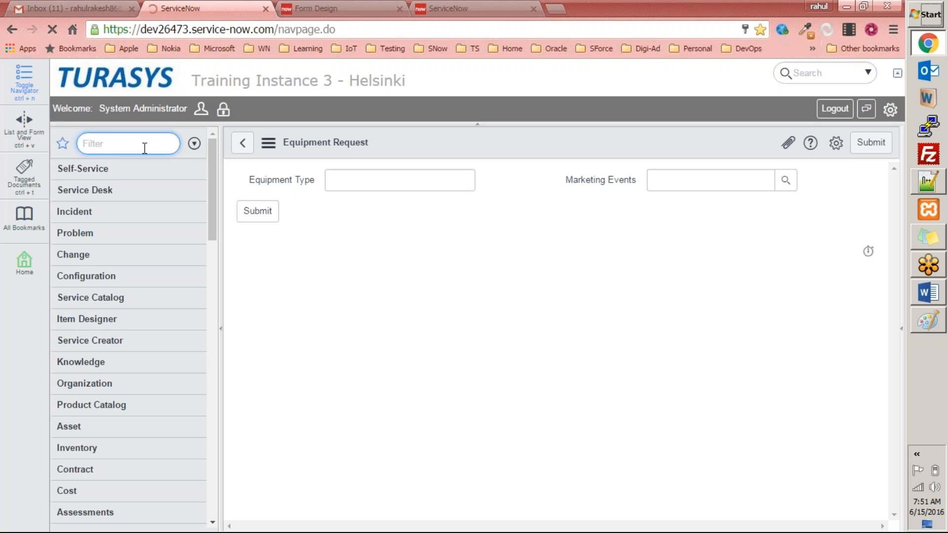
text(mark)
click(144, 143)
text(mark)
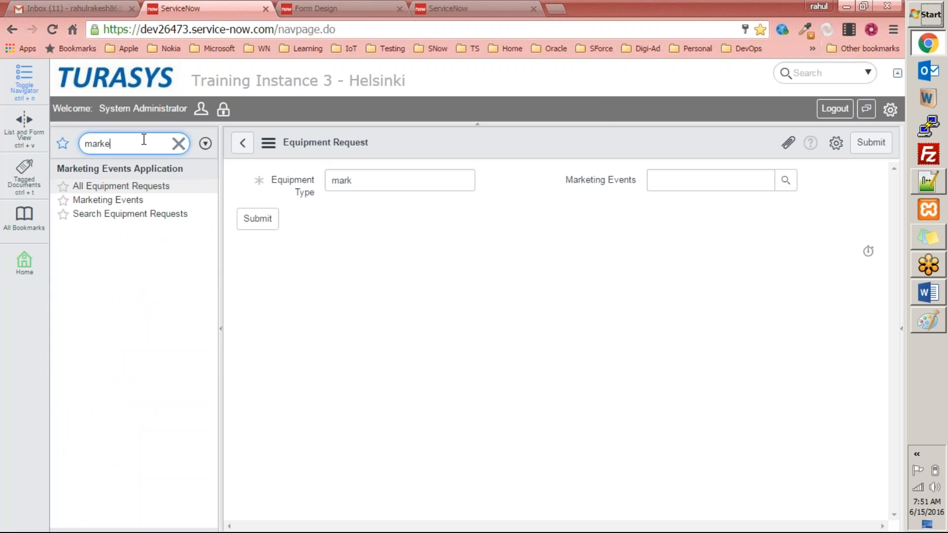
Open a new Marketing Events record form and close the Form Design browser tab
click(118, 200)
click(513, 129)
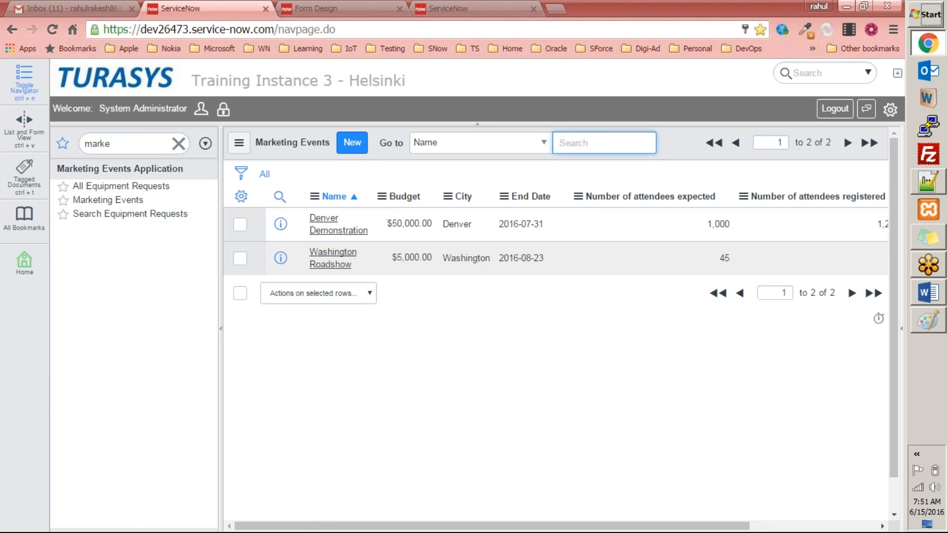
click(352, 146)
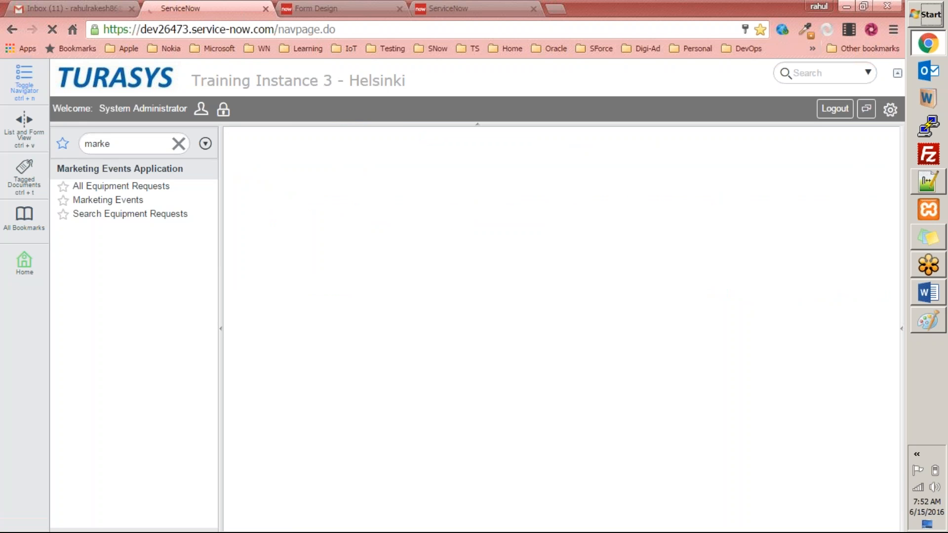
click(330, 8)
key(ctrl+w)
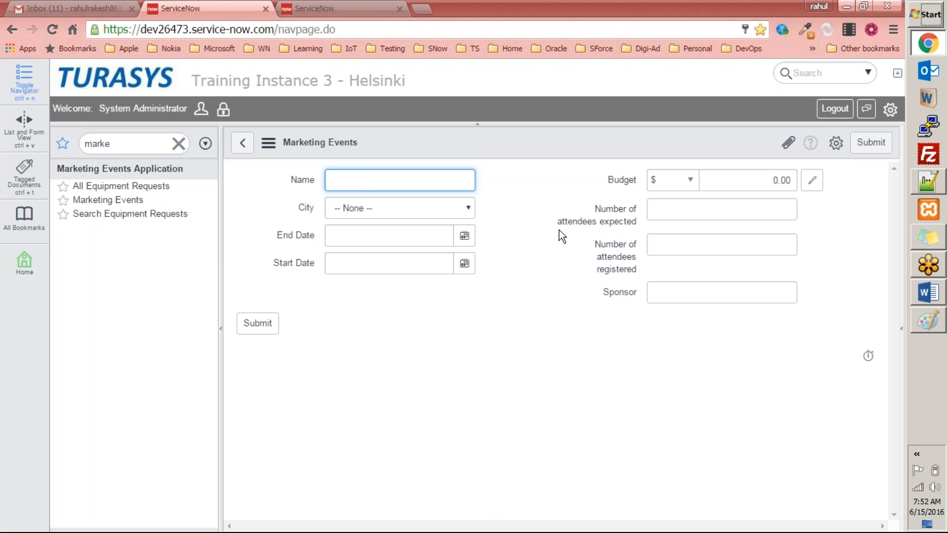
Switch to Paint and draw a rectangle about 264 × 47 px near the top of the canvas
click(928, 321)
key(alt+Tab)
key(alt+Tab)
click(307, 43)
mouse_move(513, 119)
mouse_down()
mouse_move(575, 150)
mouse_move(698, 152)
mouse_up()
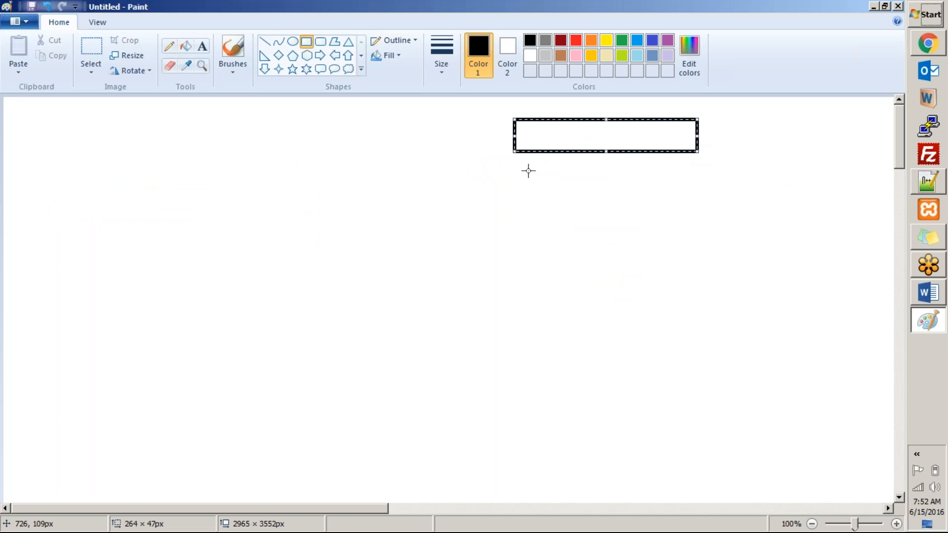
drag(502, 162, 706, 196)
click(513, 209)
drag(571, 234, 709, 243)
key(ctrl+z)
key(ctrl+z)
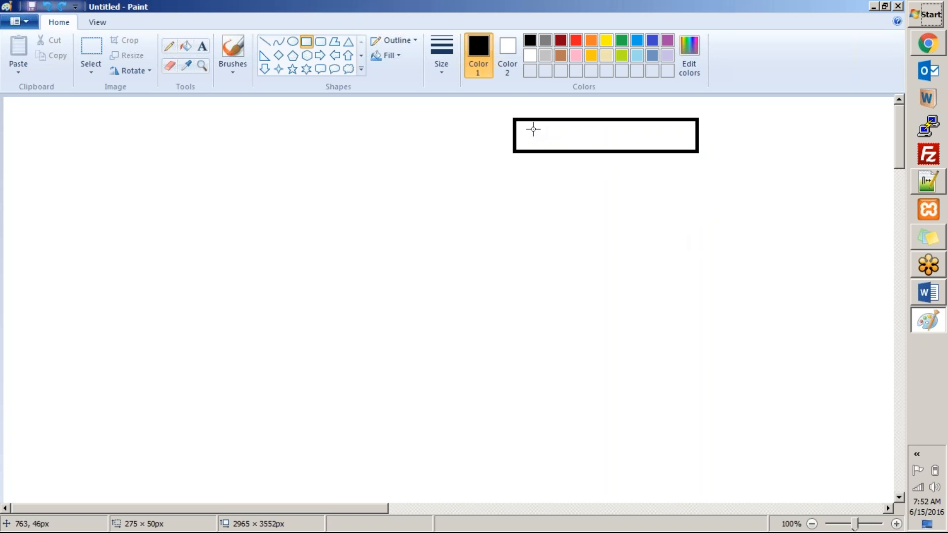
Copy the rectangle and paste three copies stacked beneath it
click(91, 49)
drag(504, 104, 702, 173)
key(ctrl+c)
key(ctrl+v)
drag(131, 124, 633, 185)
key(ctrl+v)
drag(148, 131, 653, 243)
key(ctrl+v)
drag(102, 138, 629, 303)
Label the first box equipment type with the Text tool
click(202, 47)
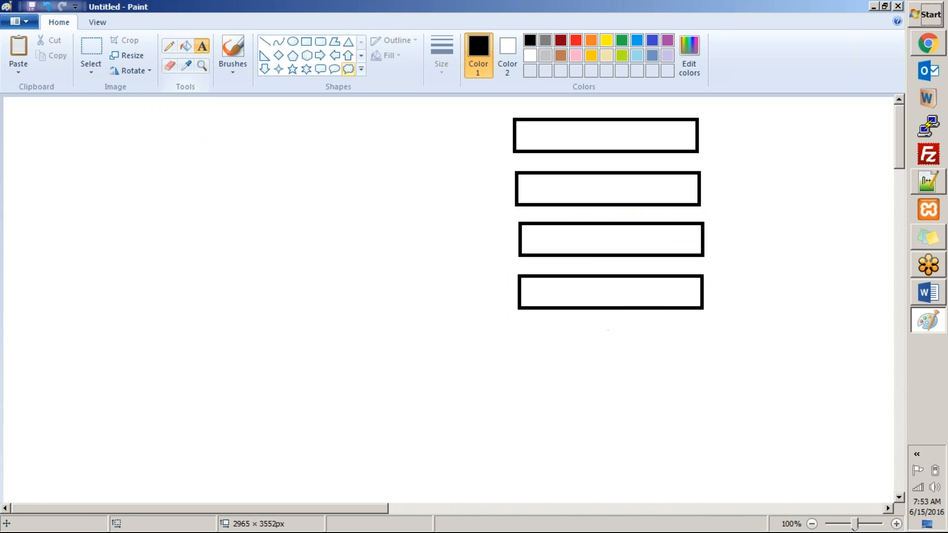
click(546, 131)
text(equipm)
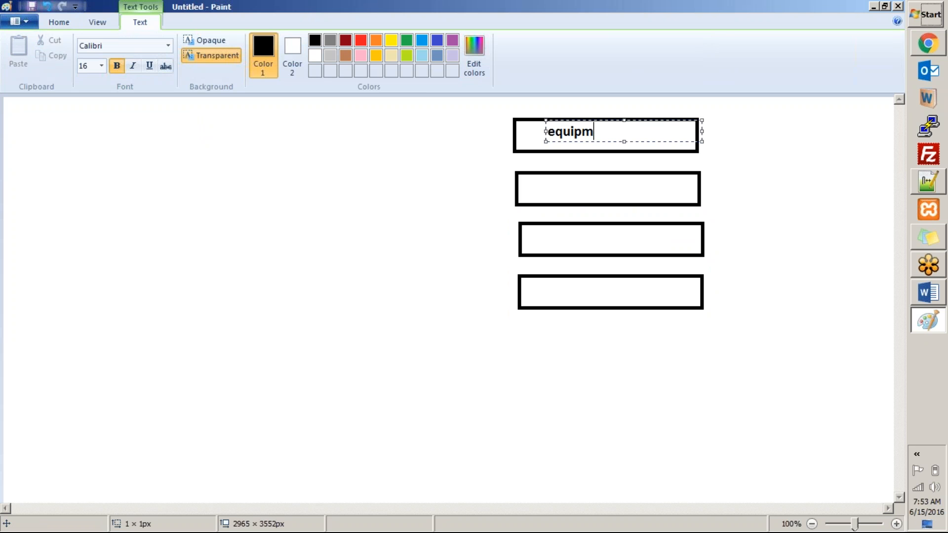
text(ent type)
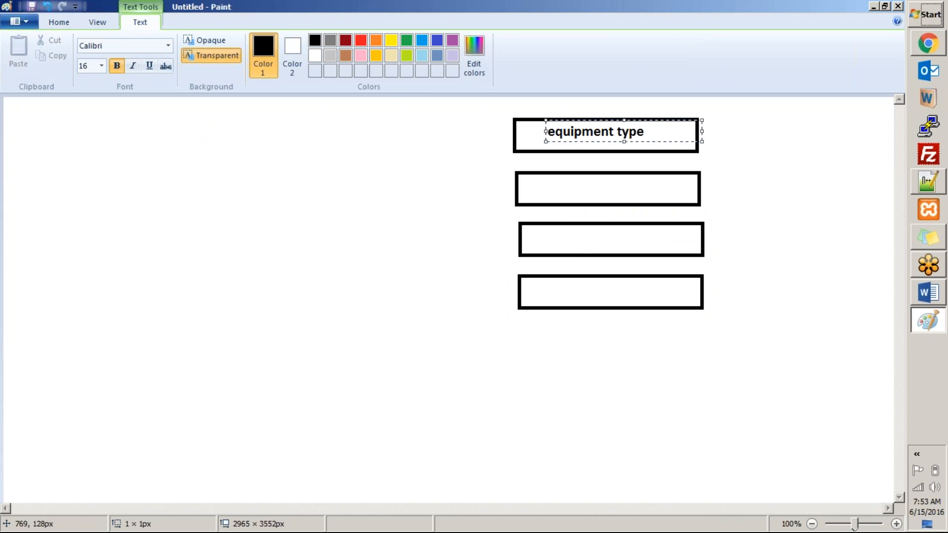
Label the second box marketing event
click(541, 185)
click(539, 185)
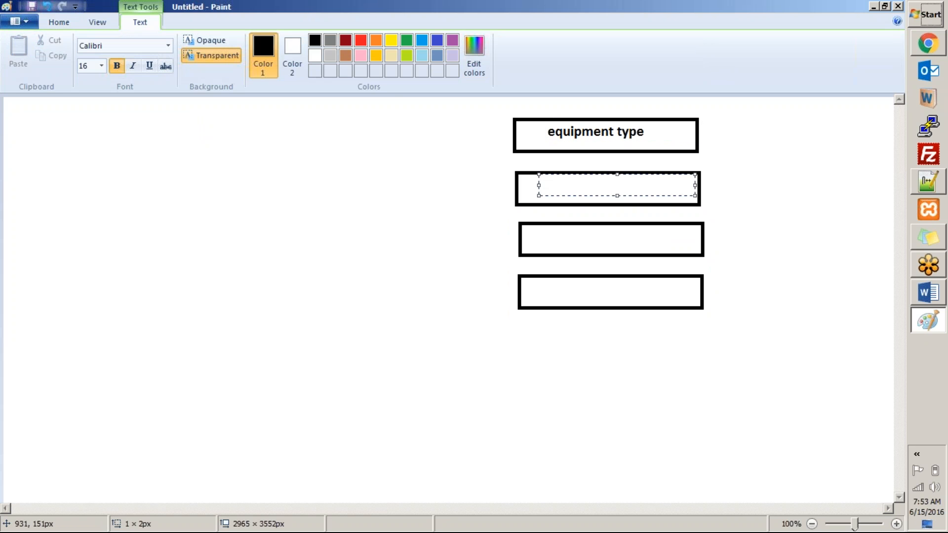
text(marketing event)
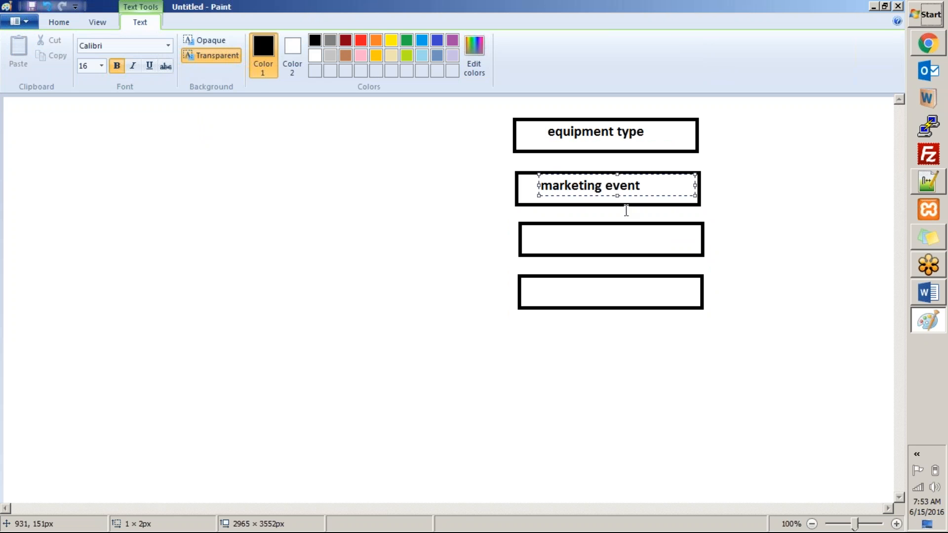
Label the third box cost and the fourth box needed from
click(554, 242)
click(554, 243)
text(cost)
click(552, 290)
click(552, 291)
text(needed from)
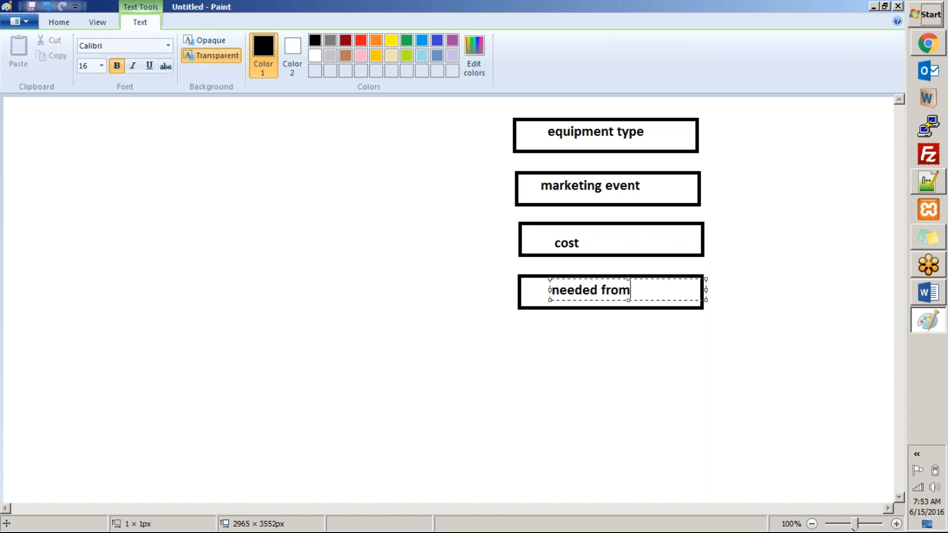
click(517, 358)
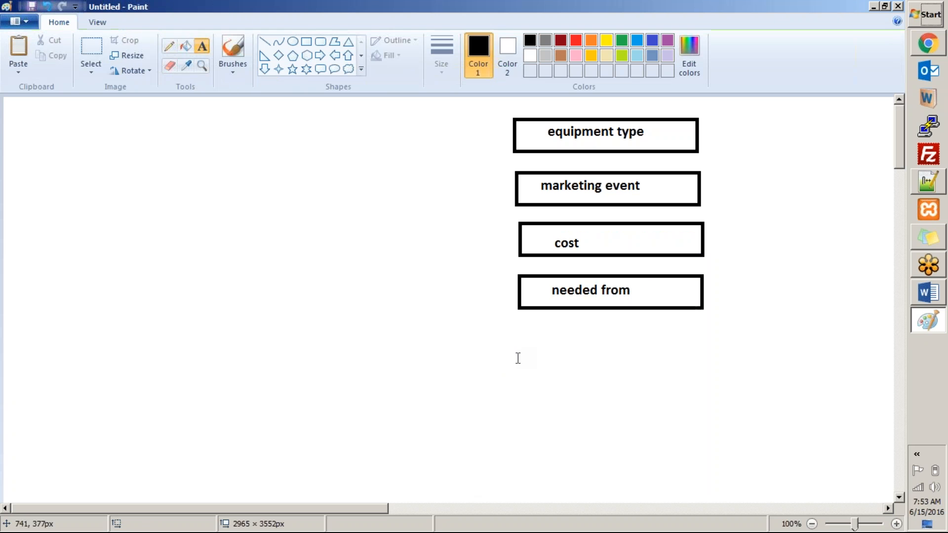
Paste a fifth box beneath the others and label it needed until
key(ctrl+v)
drag(59, 111, 568, 339)
click(202, 47)
click(537, 330)
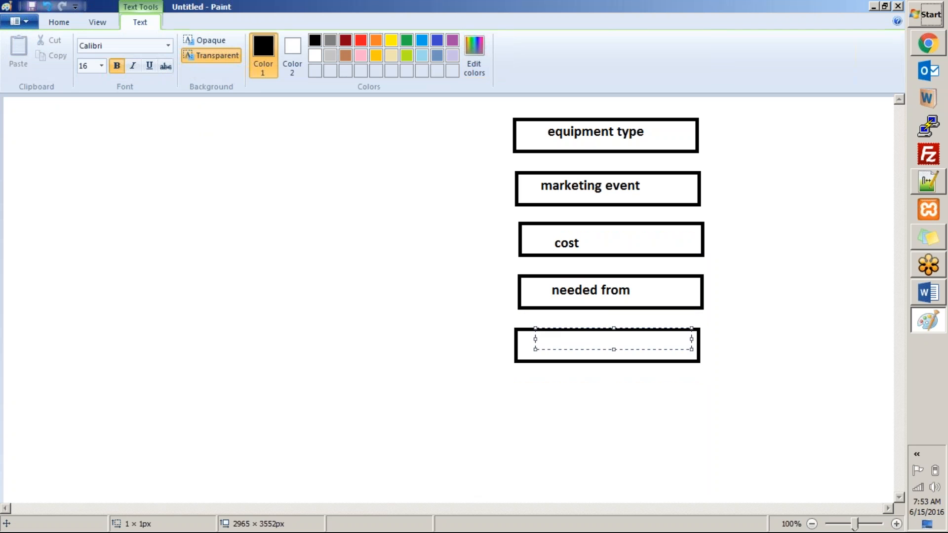
text(needed unti)
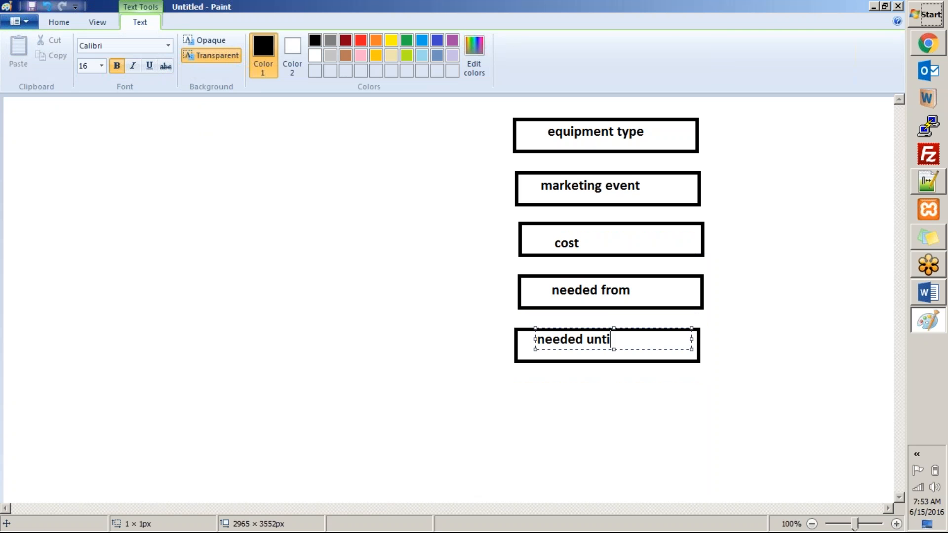
text(l)
click(741, 223)
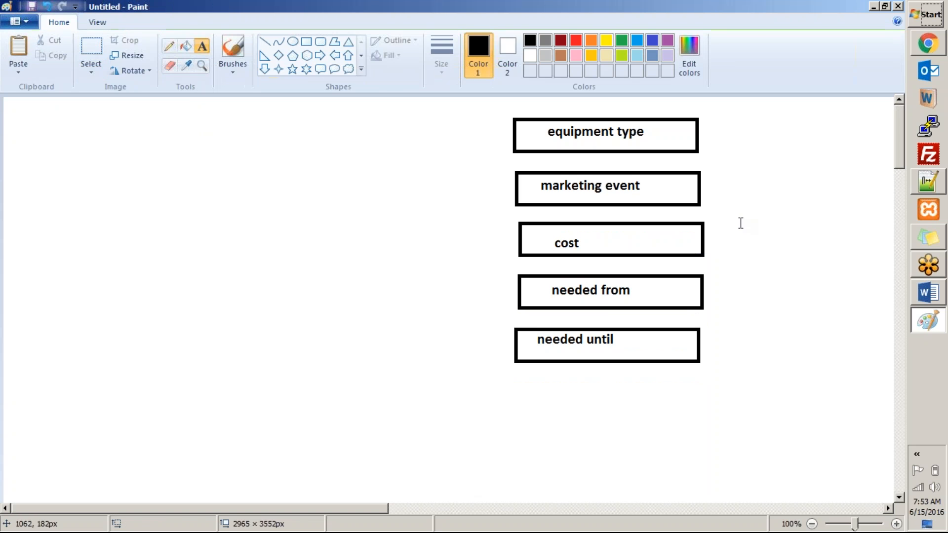
Draw a rounded rectangle below the boxes as a button and label it submit
click(318, 43)
drag(626, 381, 726, 421)
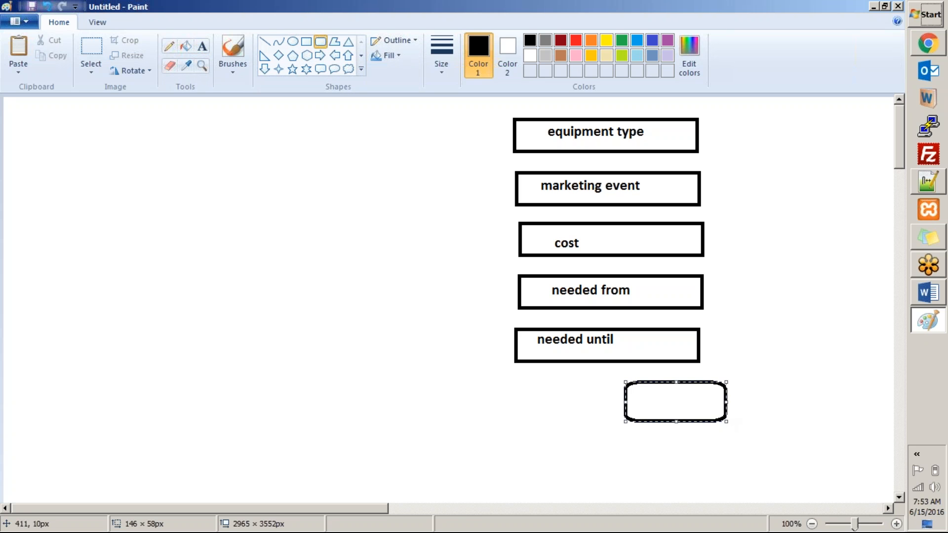
click(201, 45)
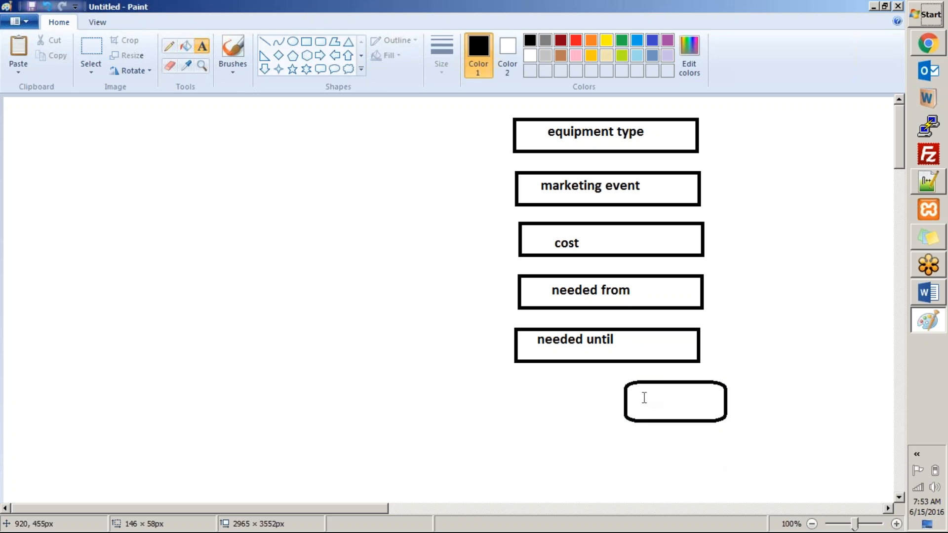
click(644, 395)
text(submit)
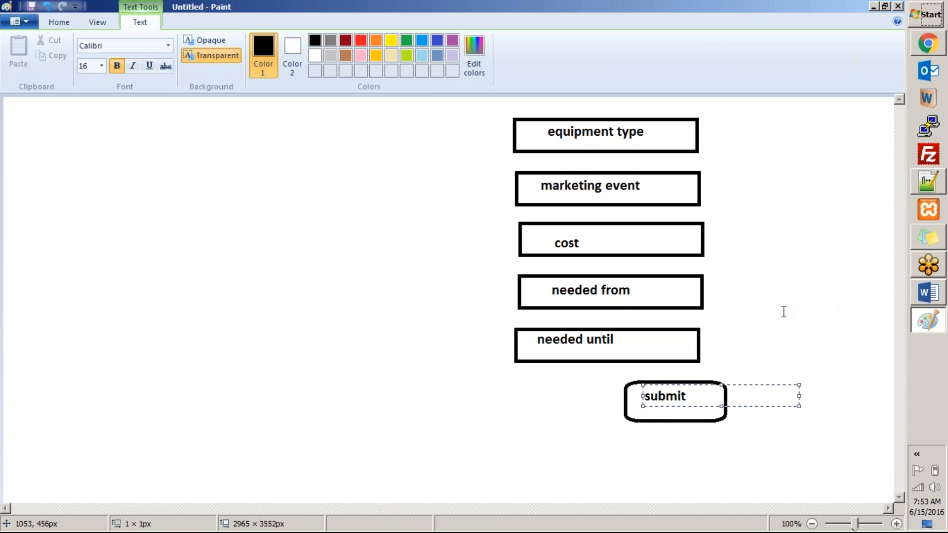
click(783, 311)
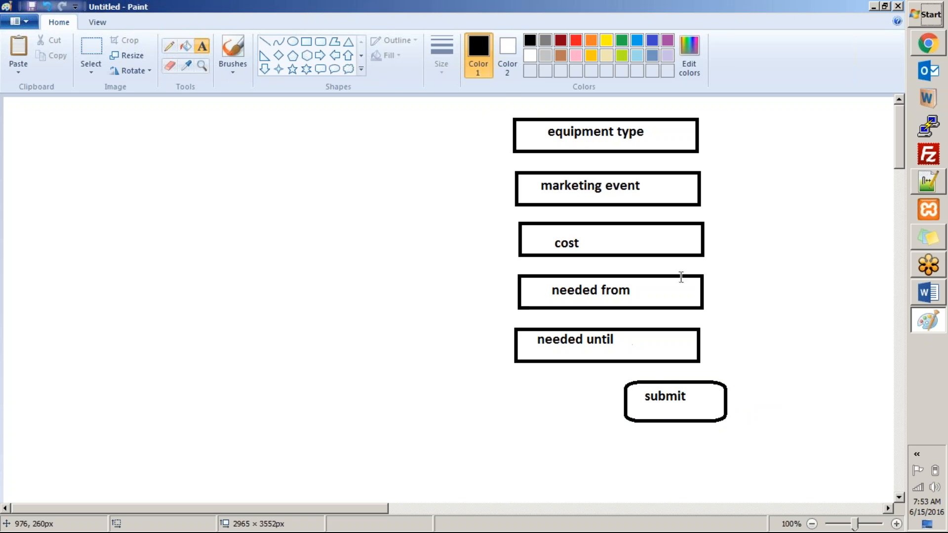
click(686, 397)
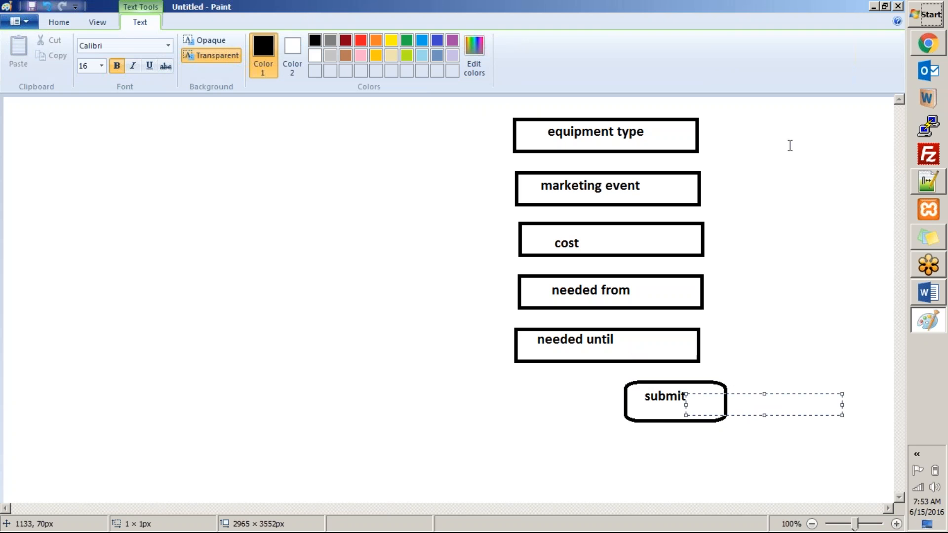
click(754, 186)
Switch to ServiceNow to compare the Marketing Events form and list with the sketch
key(alt+Tab)
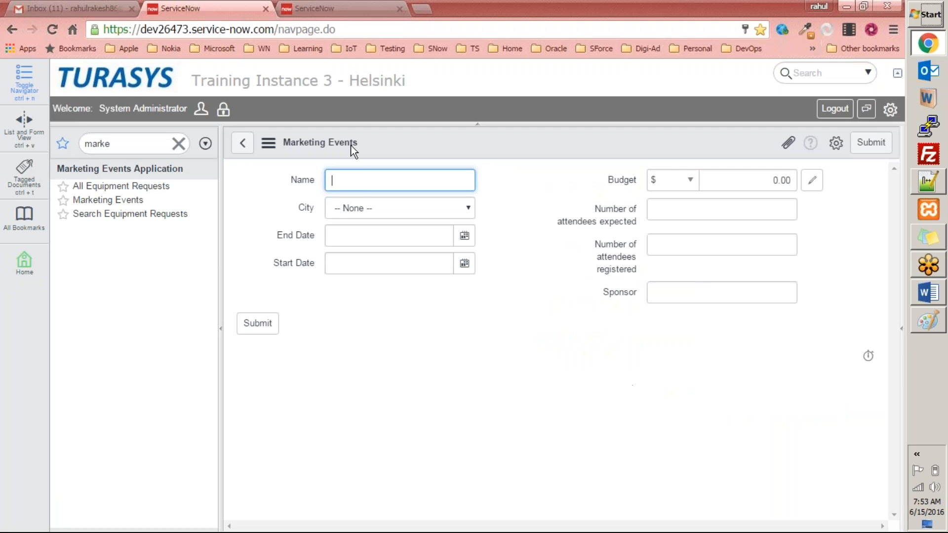
key(alt+Tab)
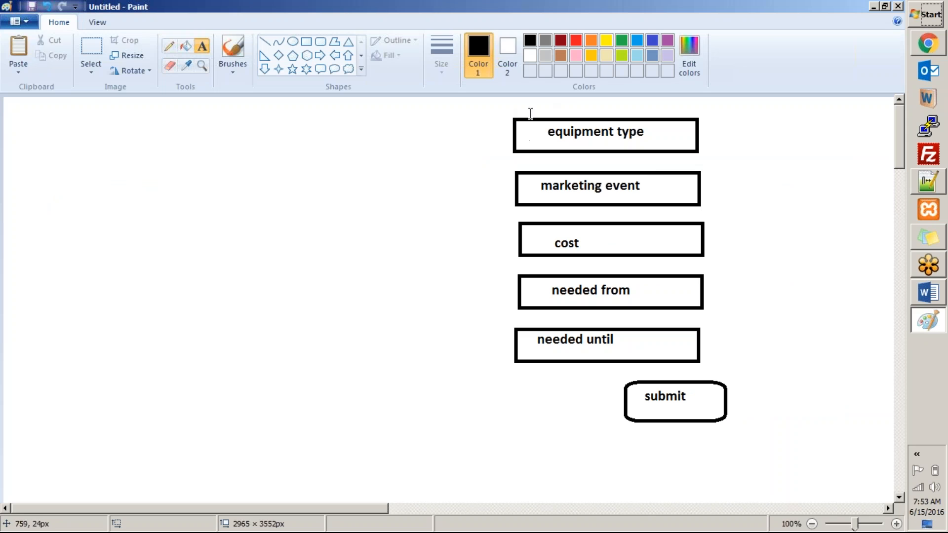
key(alt+Tab)
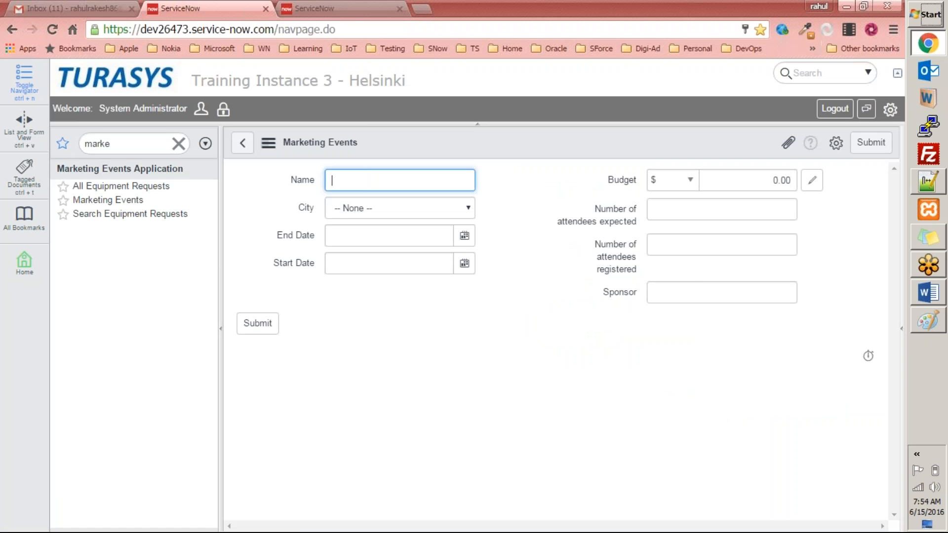
click(117, 201)
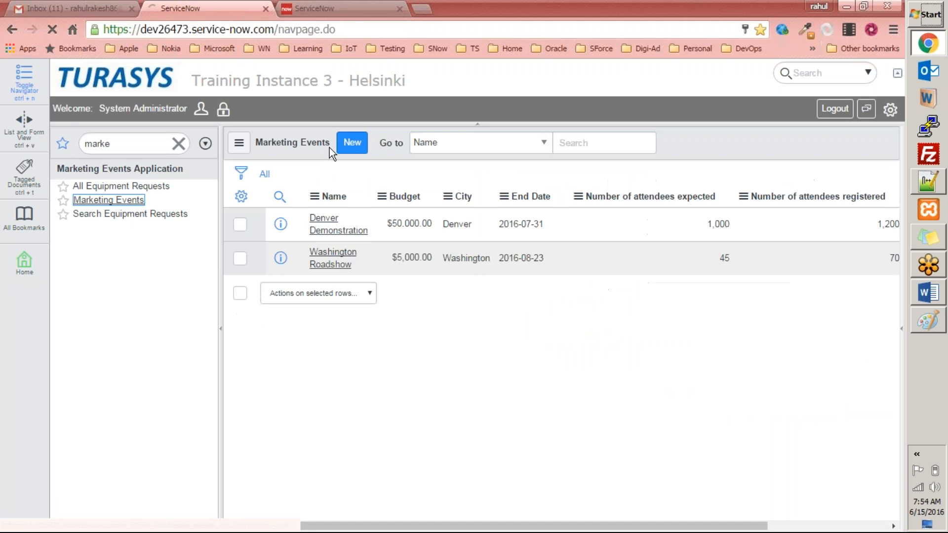
key(alt+Tab)
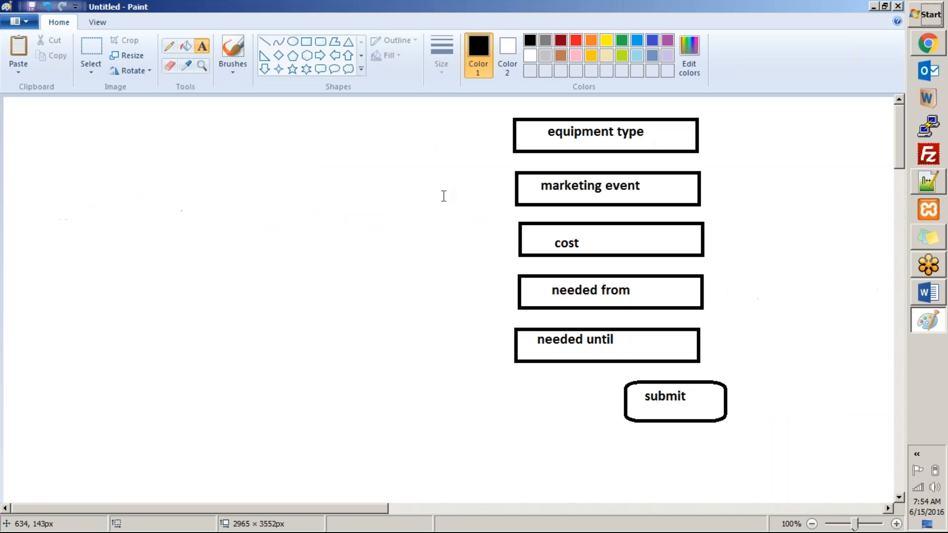
click(205, 43)
drag(42, 114, 377, 425)
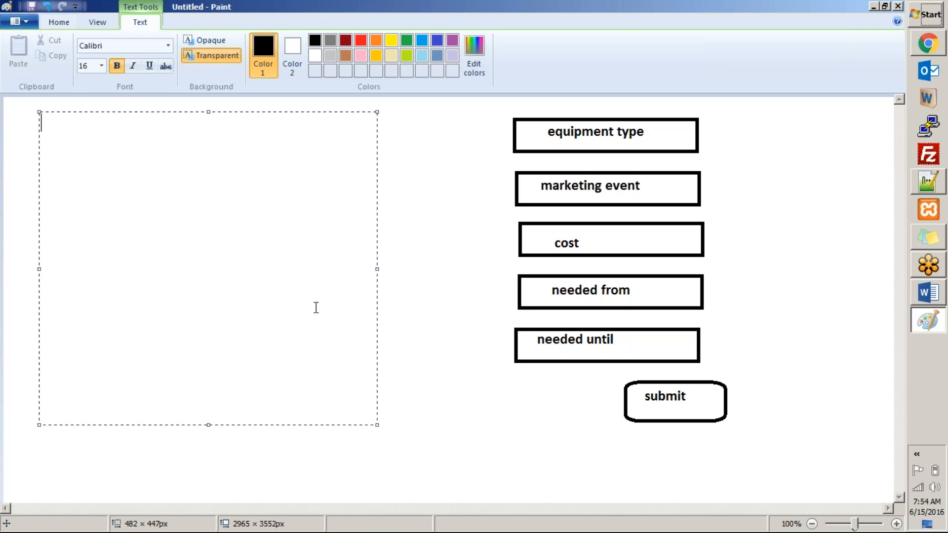
click(59, 22)
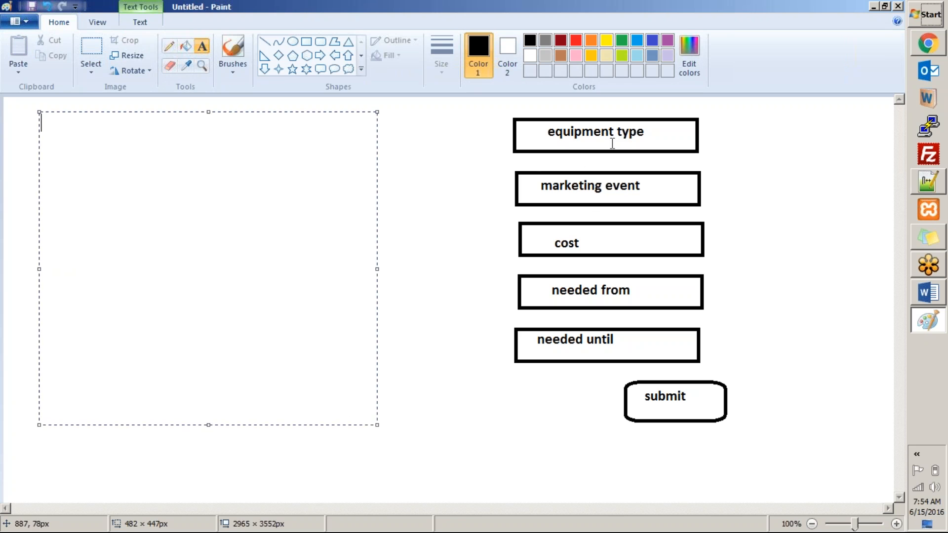
Copy the equipment type box into a new column on the left of the canvas
click(91, 44)
drag(506, 112, 711, 163)
mouse_move(631, 131)
mouse_down()
mouse_move(184, 133)
mouse_move(656, 143)
mouse_move(636, 128)
mouse_up()
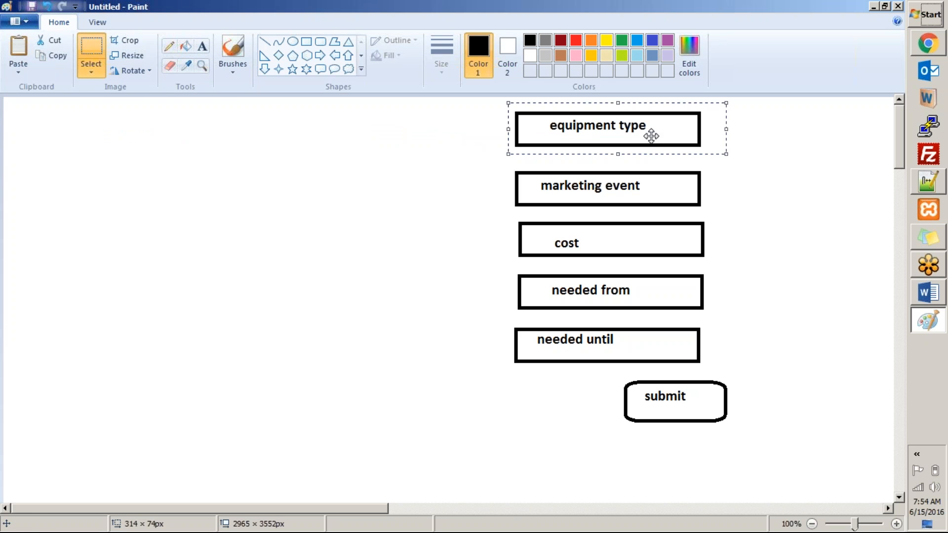
key(ctrl+c)
key(ctrl+v)
drag(56, 119, 78, 157)
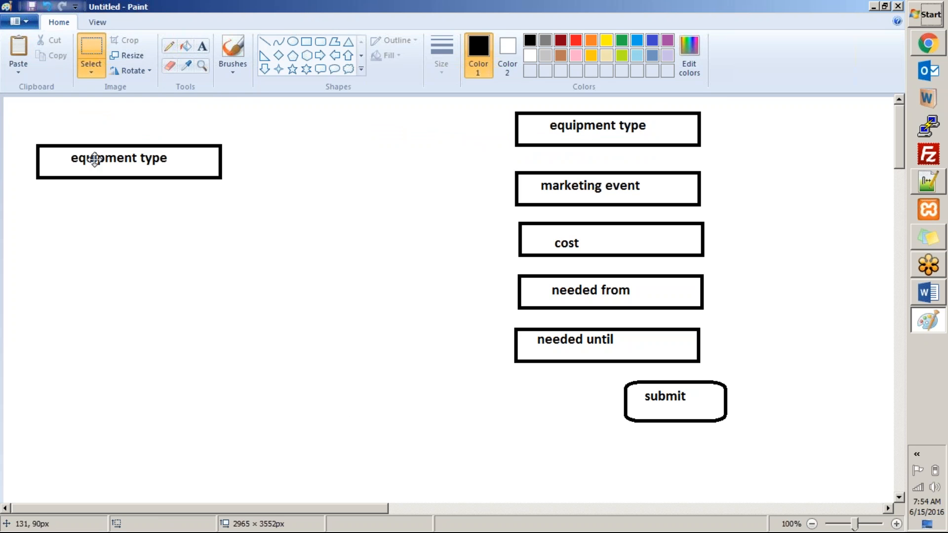
click(88, 41)
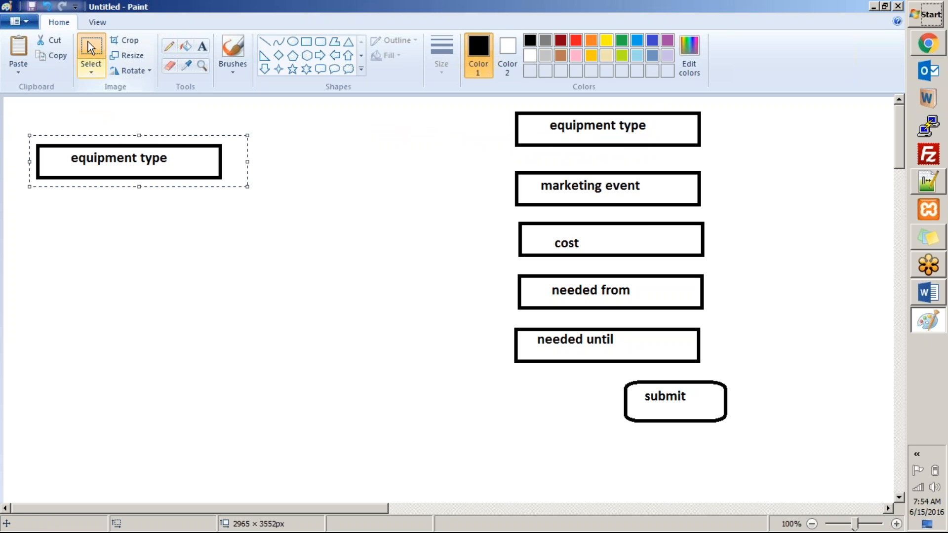
drag(502, 158, 510, 198)
drag(698, 224, 715, 215)
drag(581, 202, 114, 228)
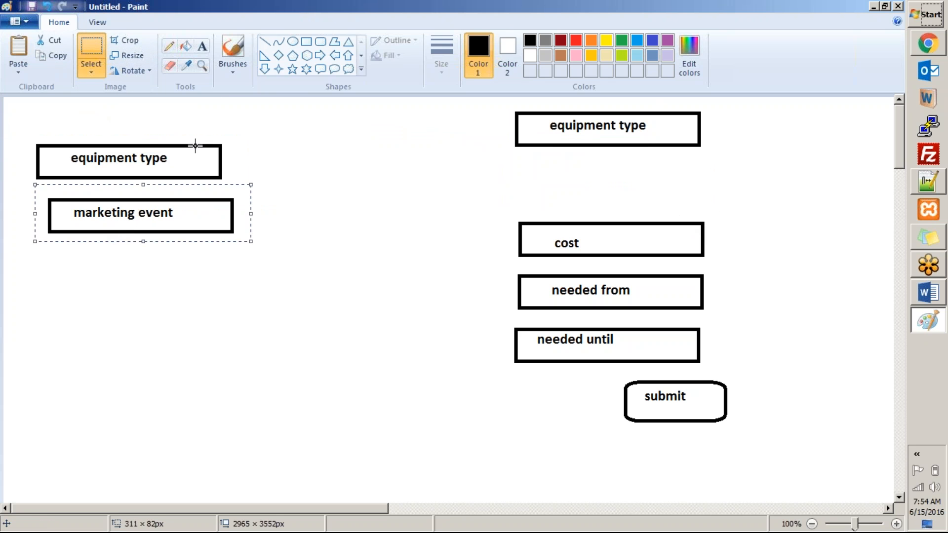
key(ctrl+v)
drag(234, 130, 394, 161)
key(ctrl+z)
key(ctrl+z)
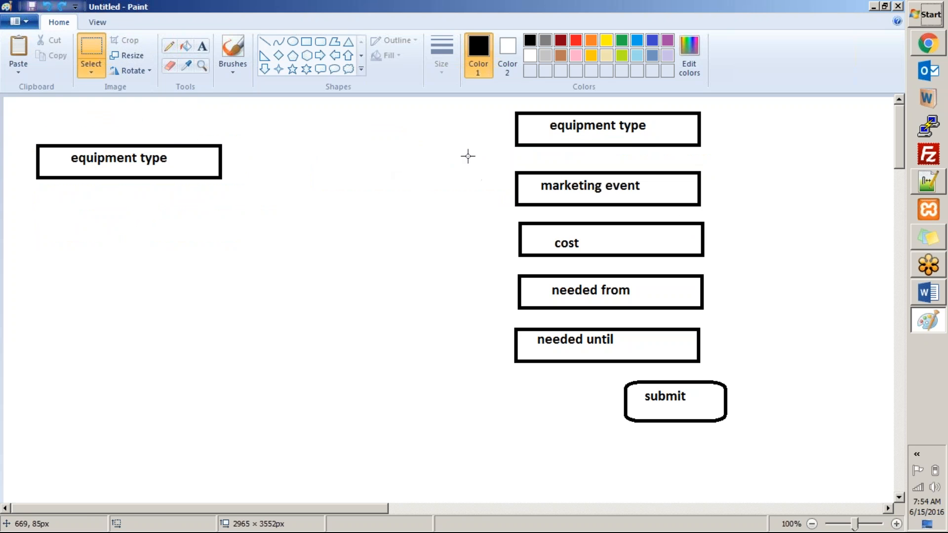
Copy the marketing event box beneath equipment type in the left column
drag(507, 158, 746, 210)
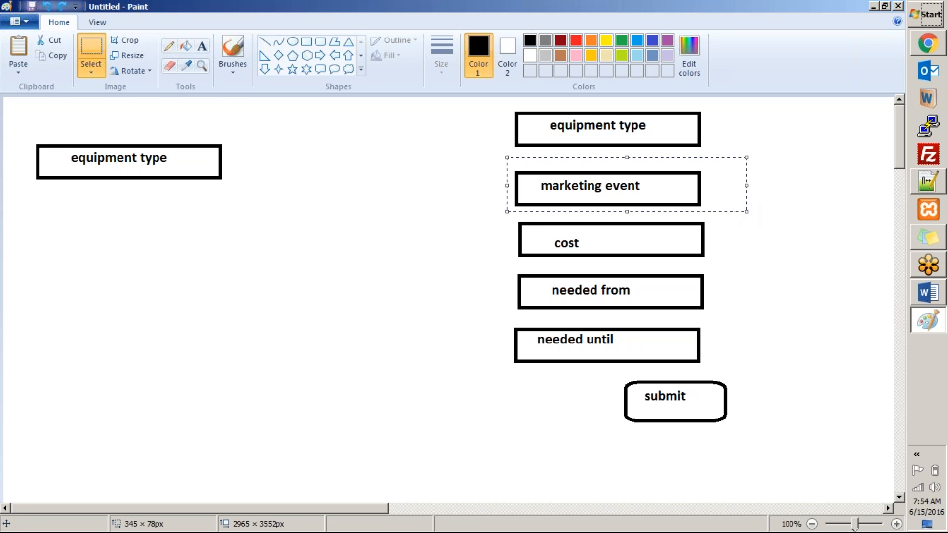
key(ctrl+c)
key(ctrl+v)
drag(62, 114, 91, 198)
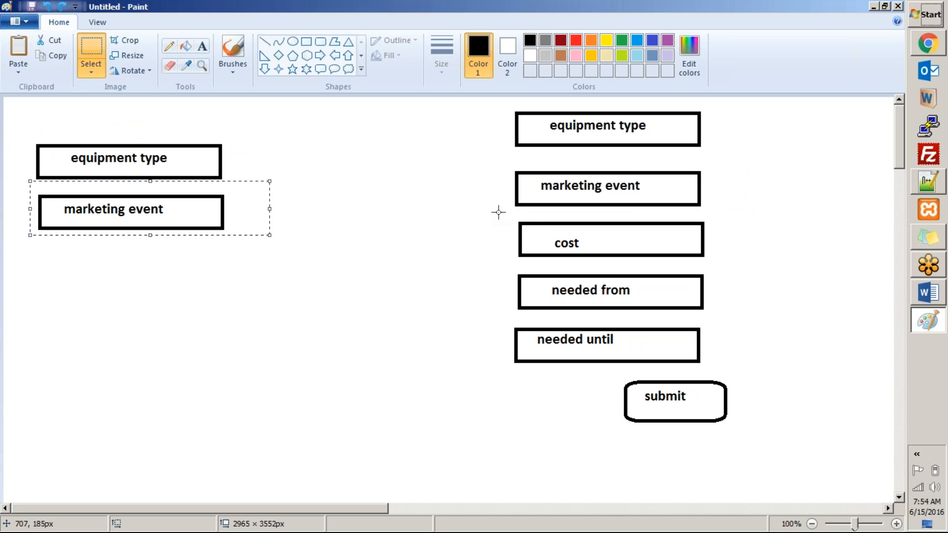
Copy the needed from box beneath marketing event in the left column
drag(509, 218, 724, 268)
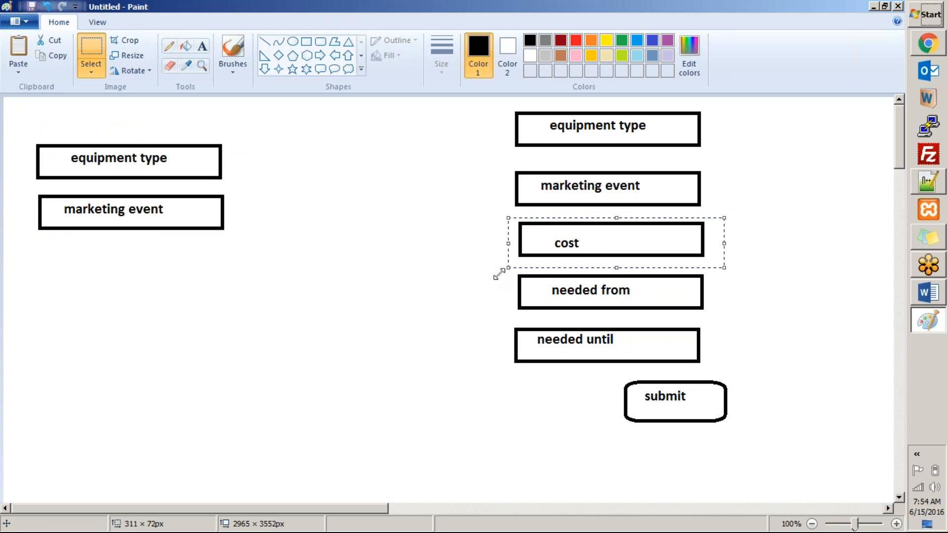
drag(509, 268, 722, 325)
key(ctrl+c)
key(ctrl+v)
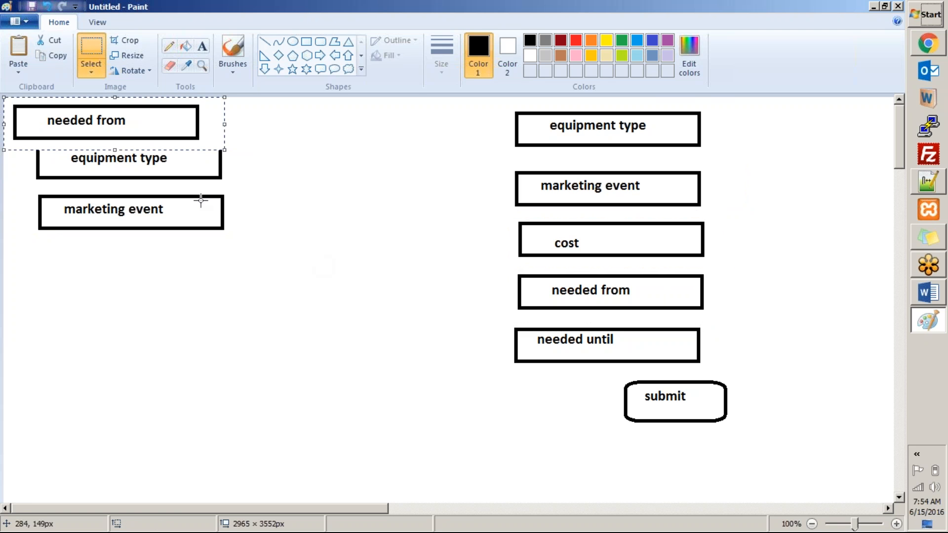
drag(90, 120, 114, 270)
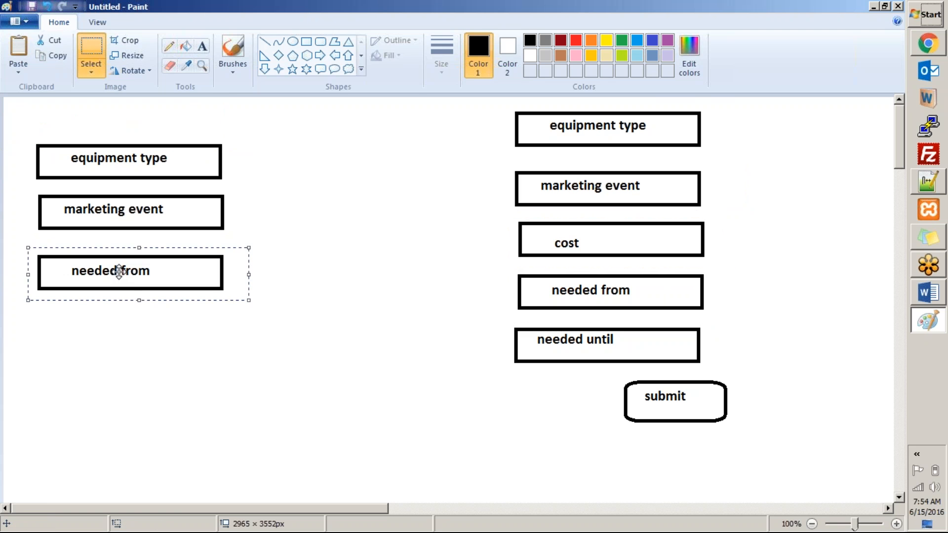
Copy the needed until box beneath needed from in the left column
click(84, 54)
drag(505, 321, 731, 377)
key(ctrl+c)
key(ctrl+v)
drag(145, 134, 168, 340)
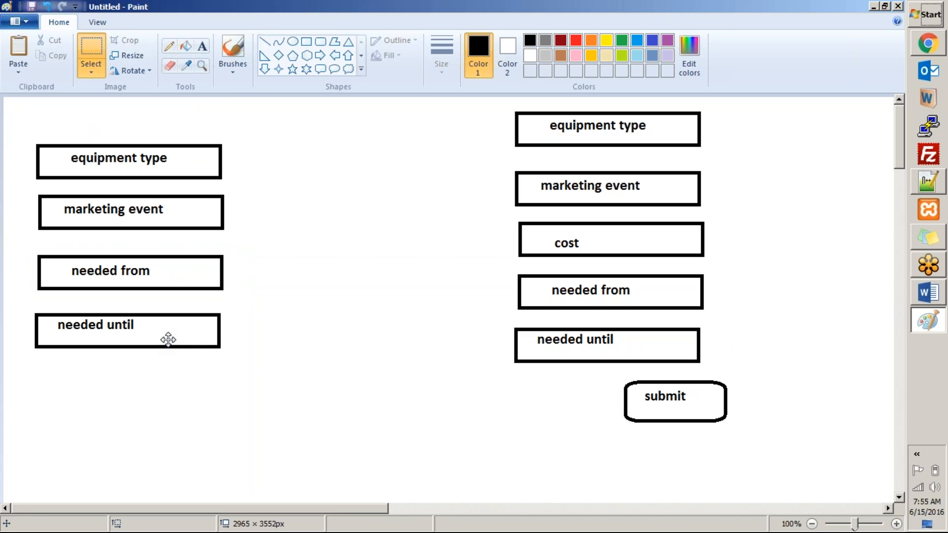
click(267, 301)
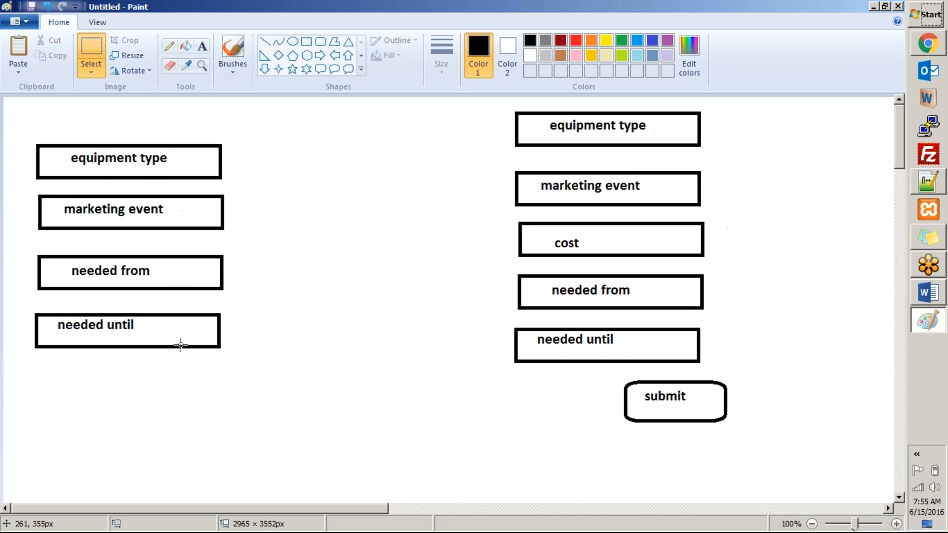
Switch to ServiceNow and open Record Producers by filtering the navigator for record pro
key(alt+Tab)
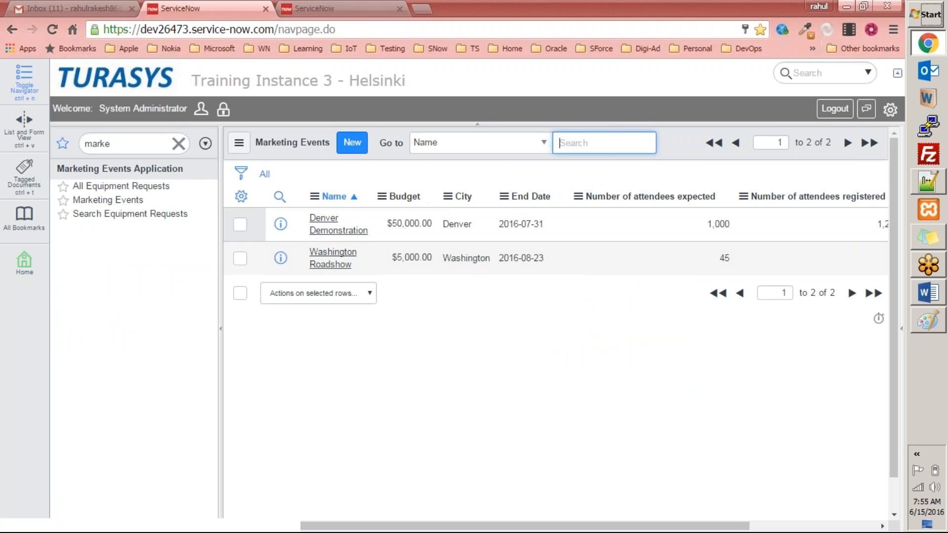
click(140, 143)
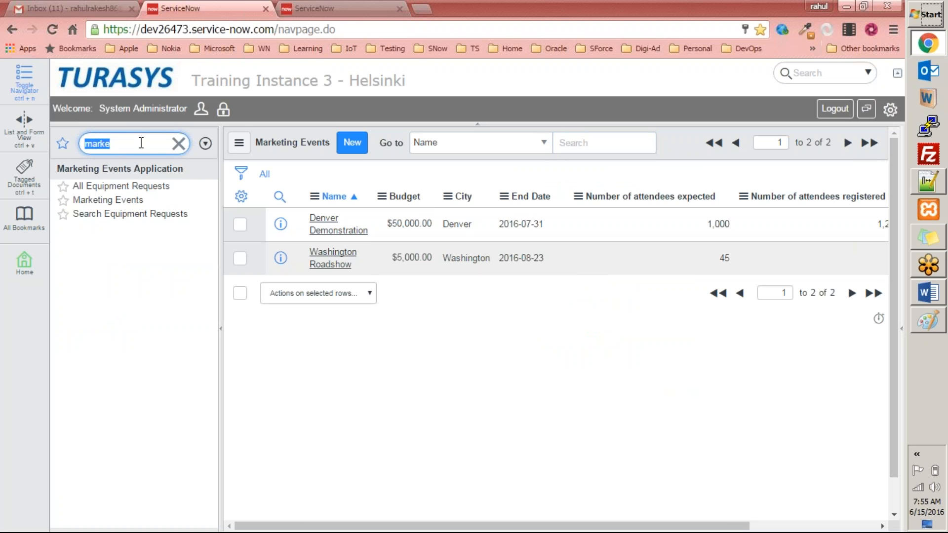
text(reco)
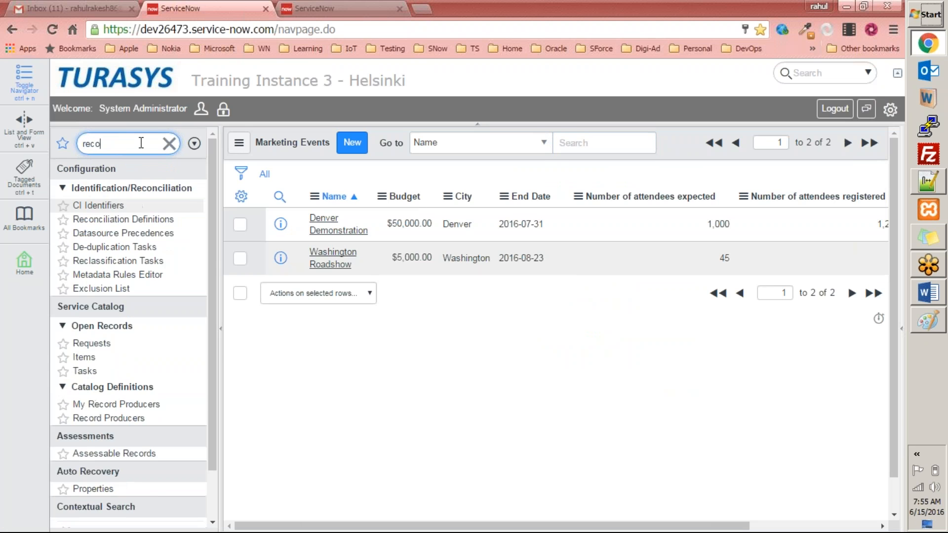
text(rd pro)
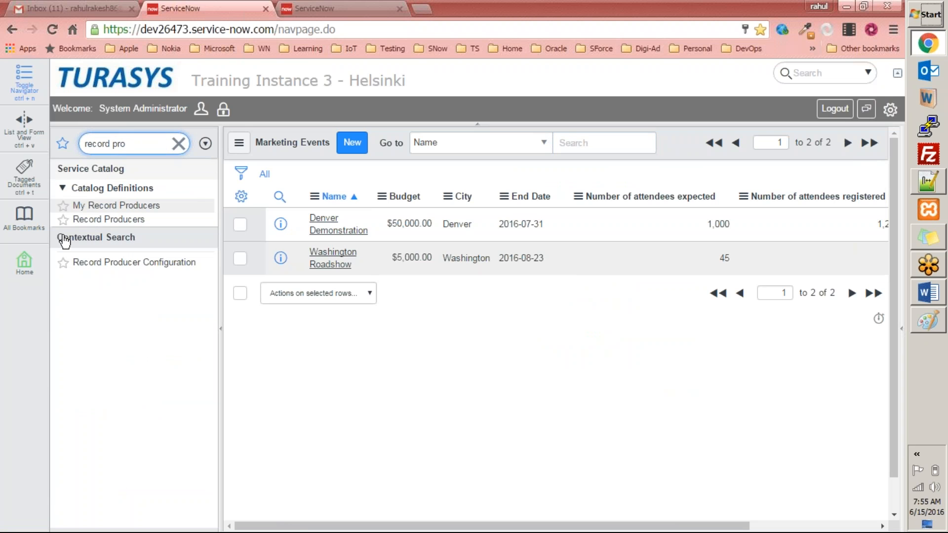
click(108, 222)
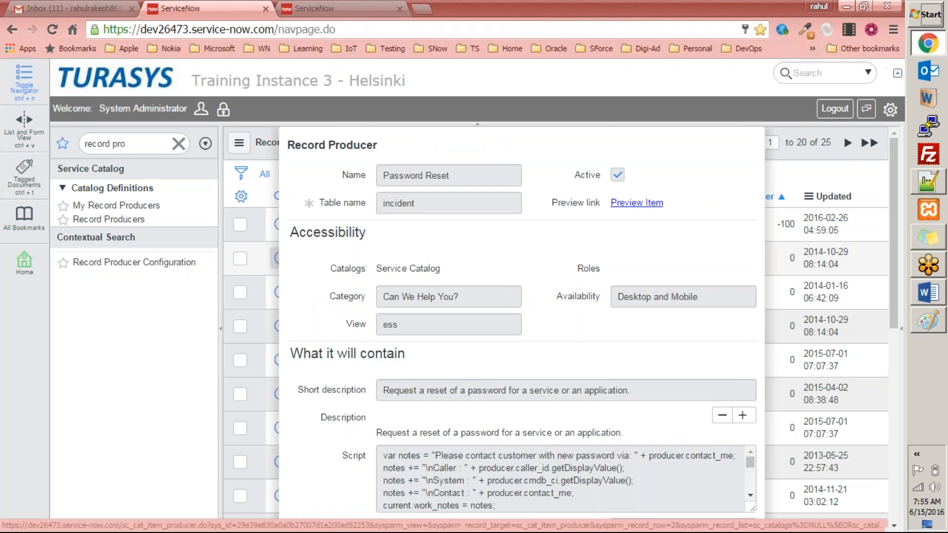
click(555, 86)
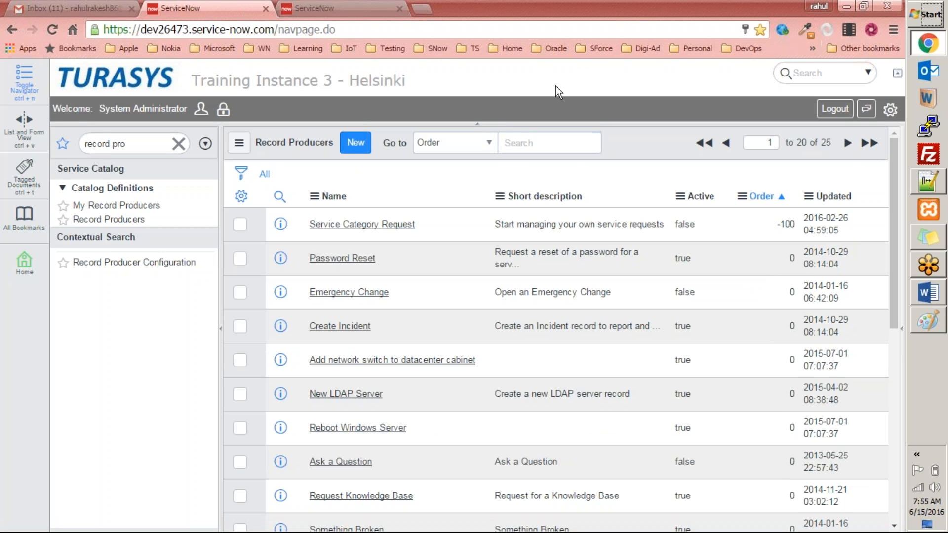
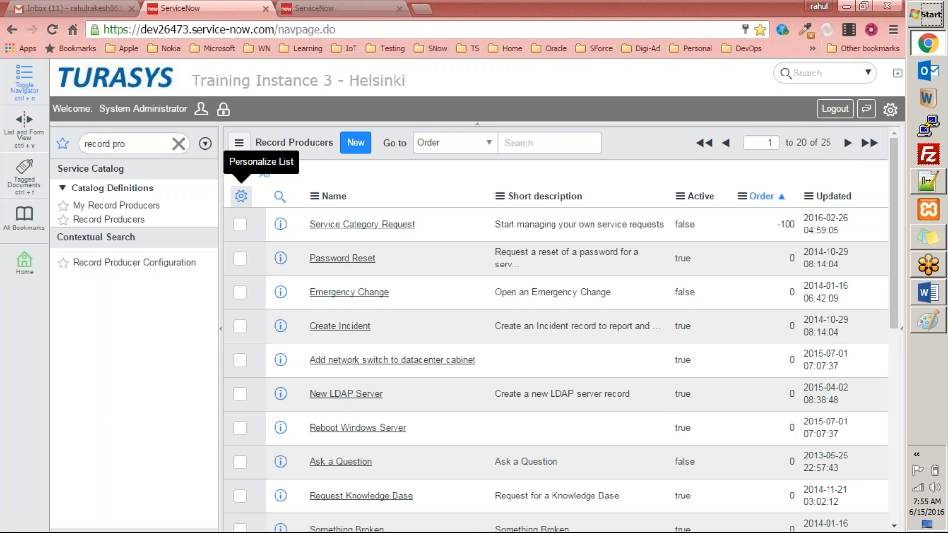
Create a new record producer named "Create Marketing Event Records" targeting the Marketing Events table
click(353, 148)
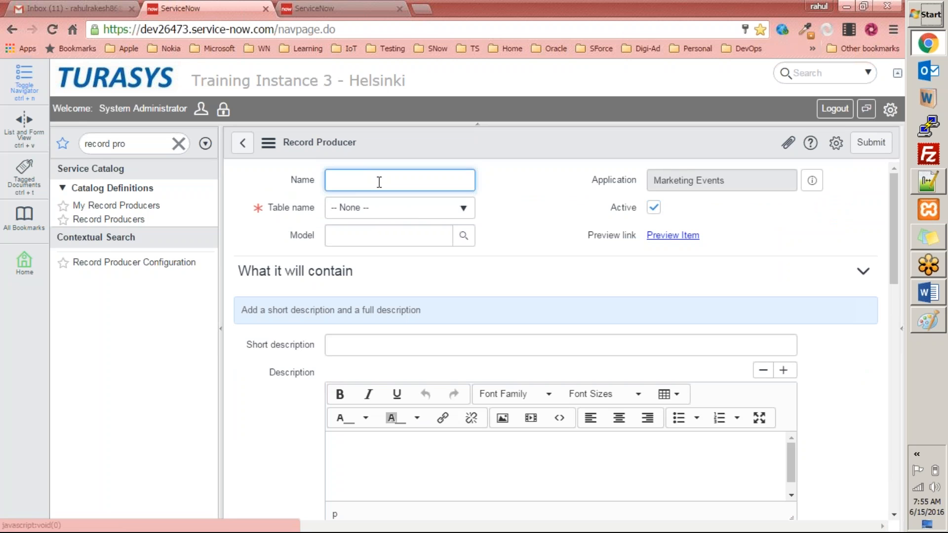
text(e Marketing Event Records)
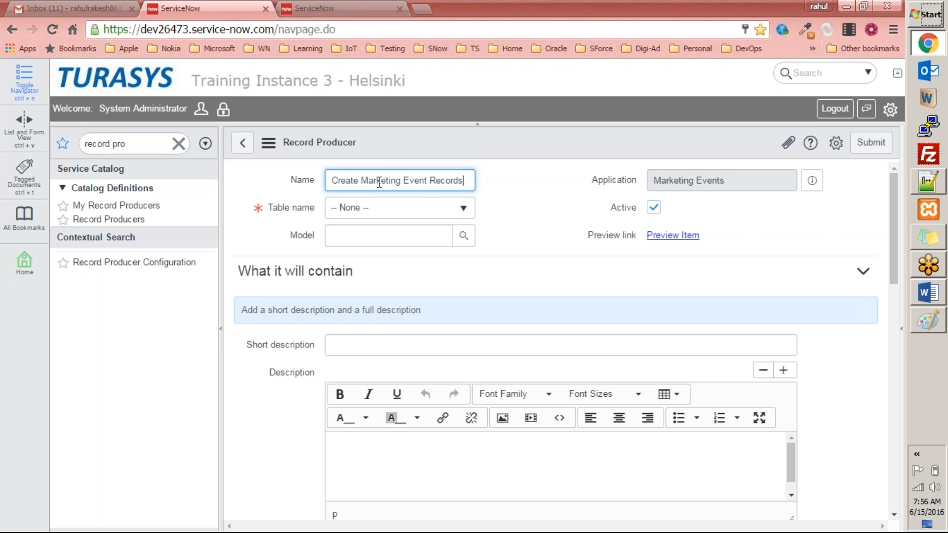
click(526, 189)
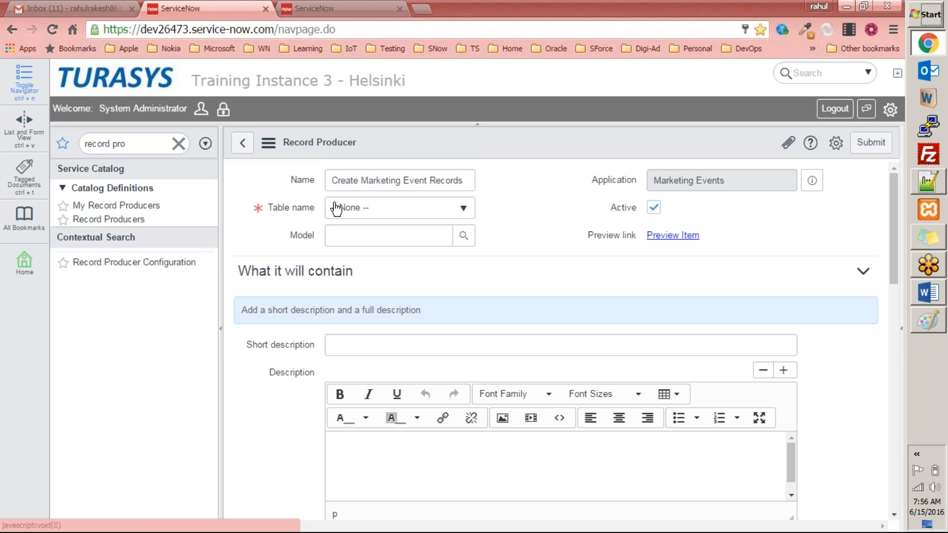
click(413, 210)
text(marke)
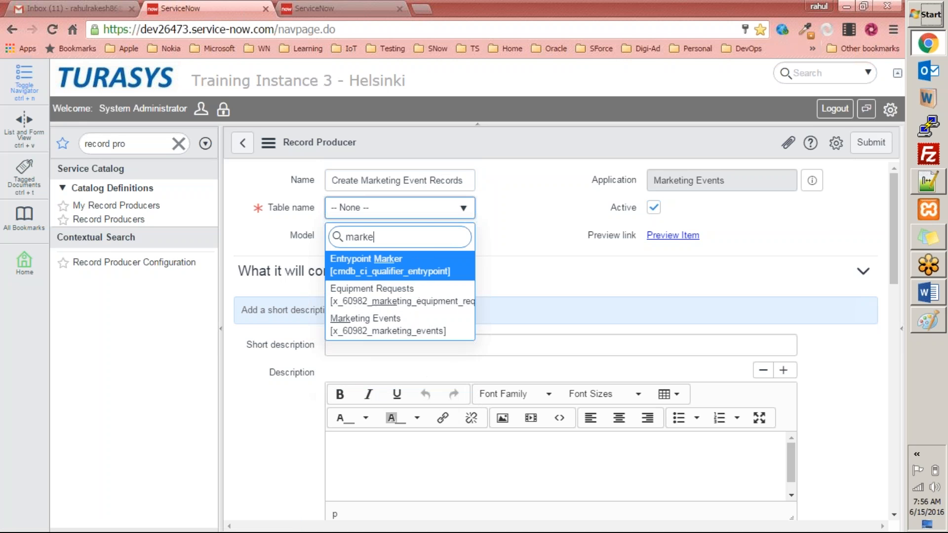
click(425, 324)
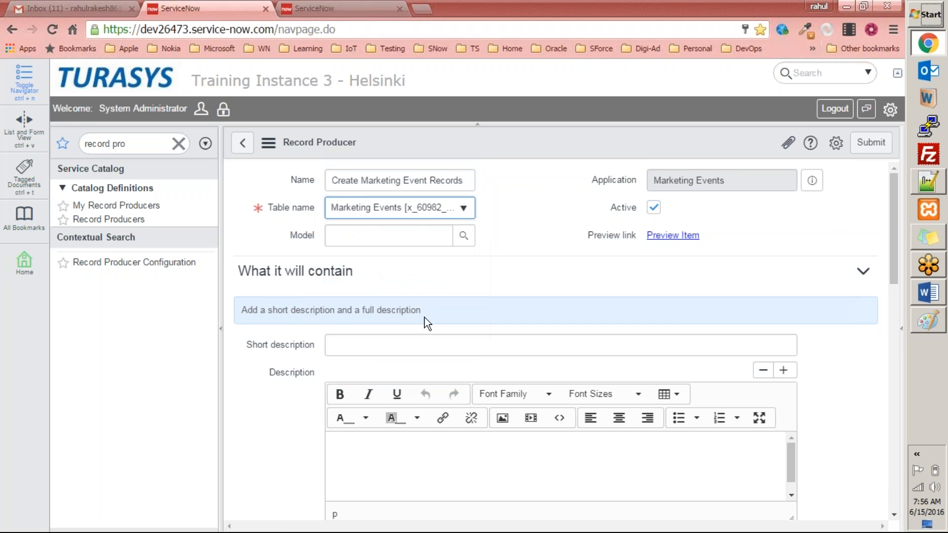
Check the current update set in the system settings panel
click(890, 109)
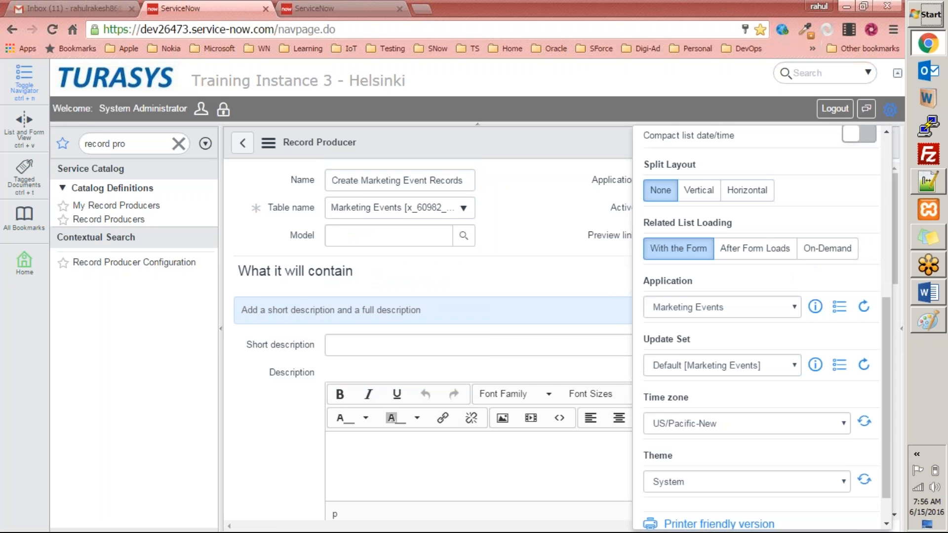
click(726, 365)
click(699, 365)
click(702, 366)
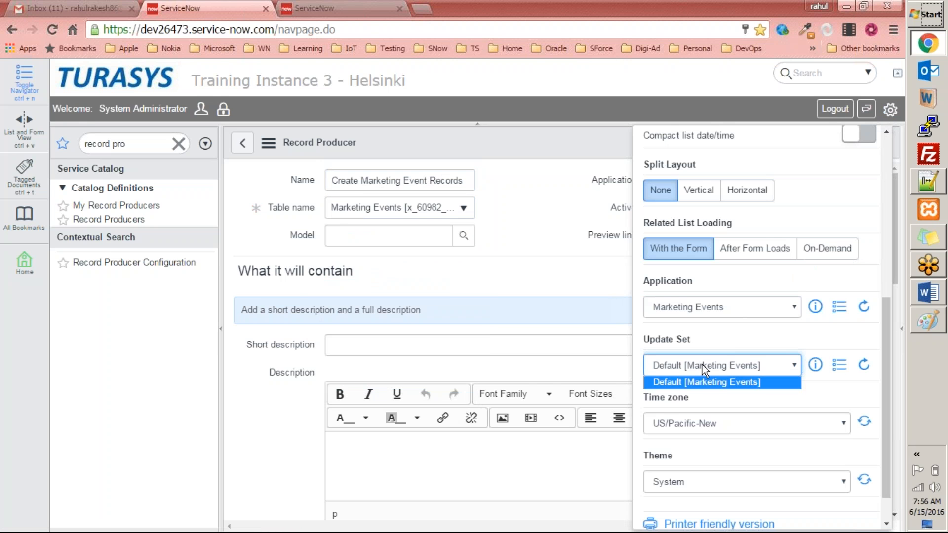
click(704, 356)
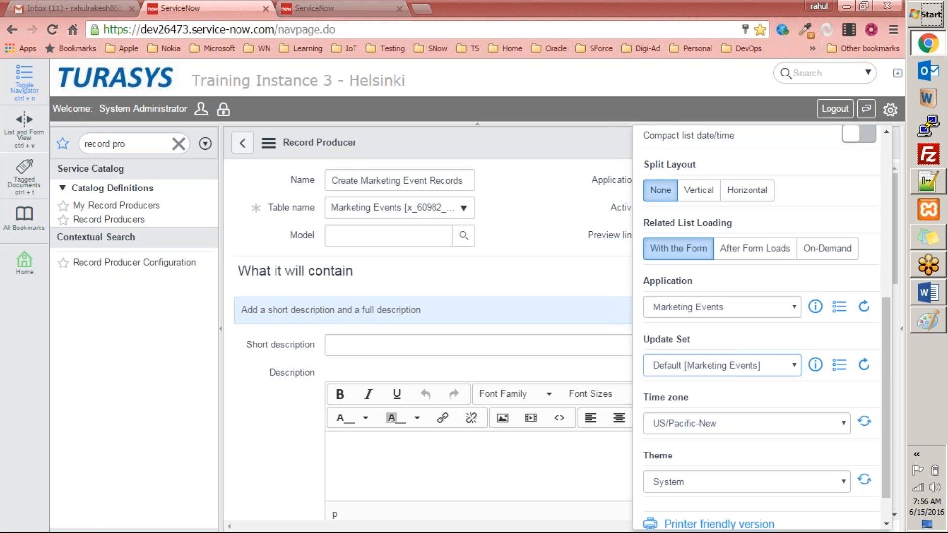
click(891, 109)
click(394, 237)
click(464, 235)
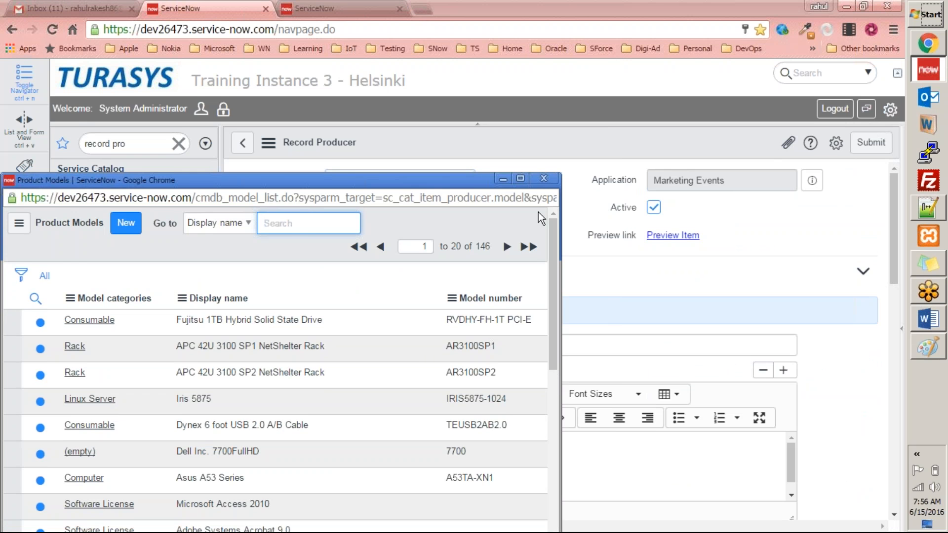
click(544, 178)
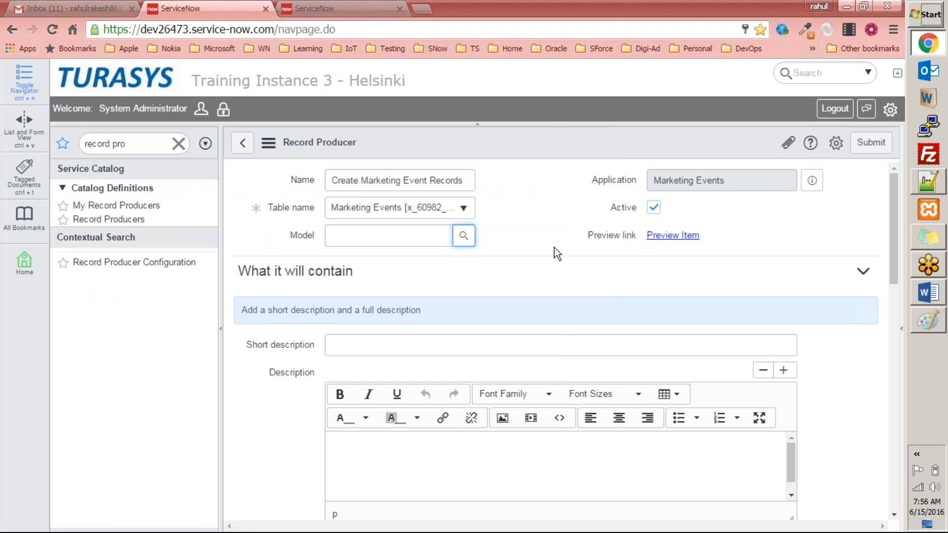
Enter the short description "Use this screen to allow 'Marketing Events application' users to create marketing events"
drag(893, 230, 894, 242)
scroll(894, 242, up, 1)
drag(892, 202, 875, 216)
click(374, 328)
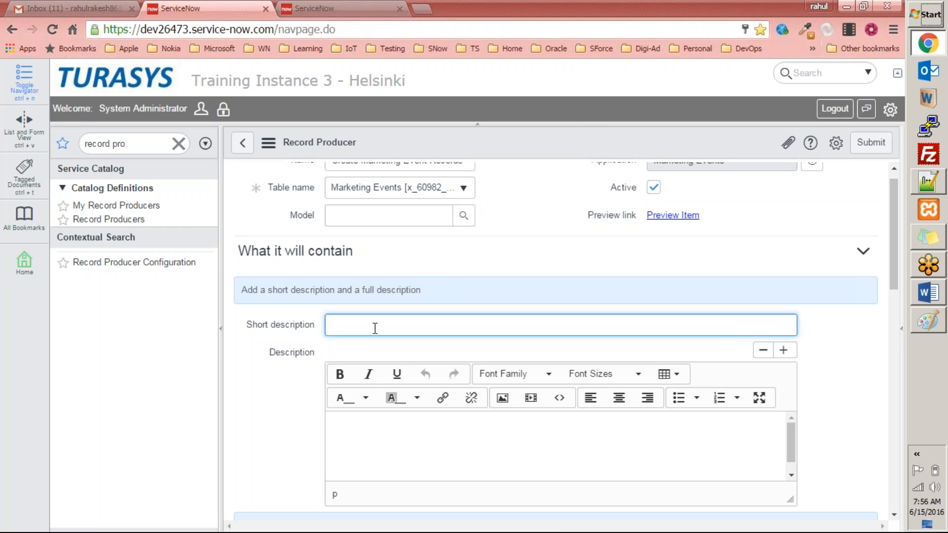
text(Use this streen to allow)
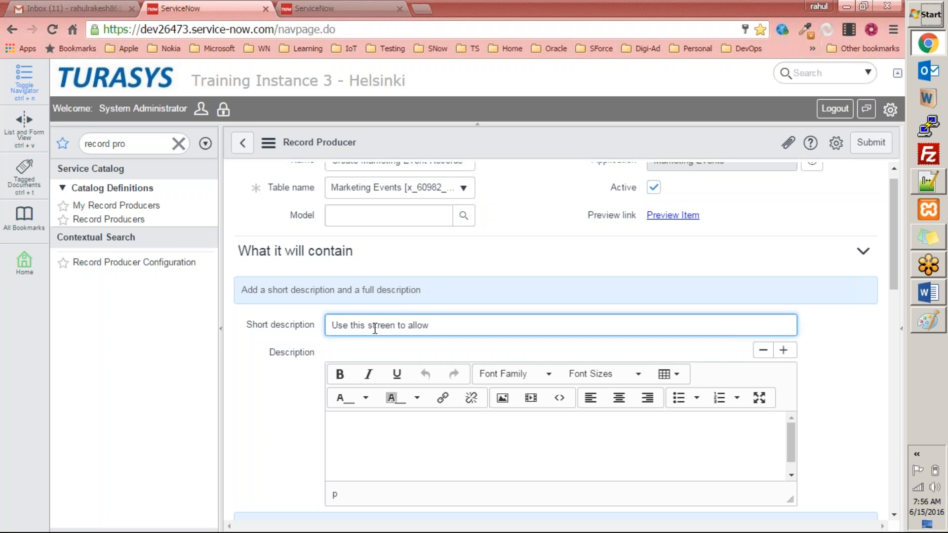
text( 'Marketing Eve)
text(ap)
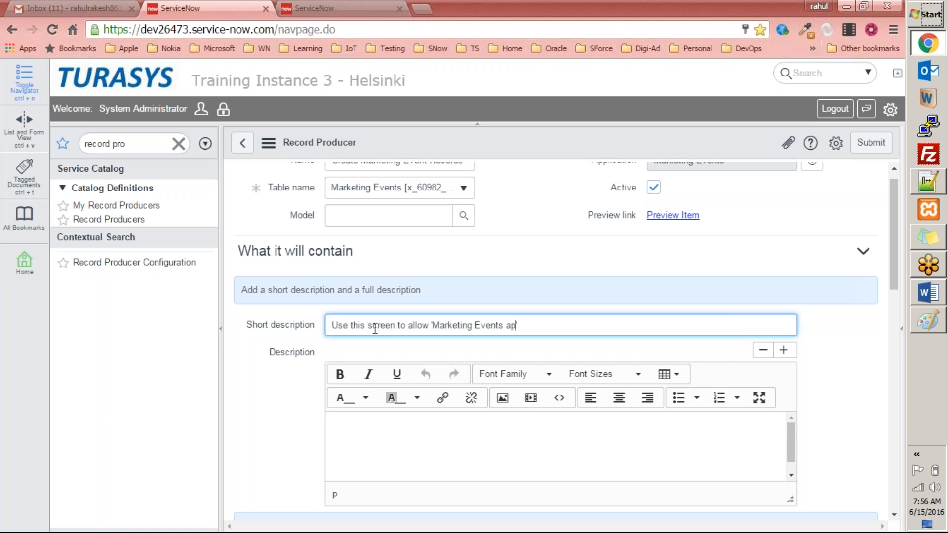
text(plication' users)
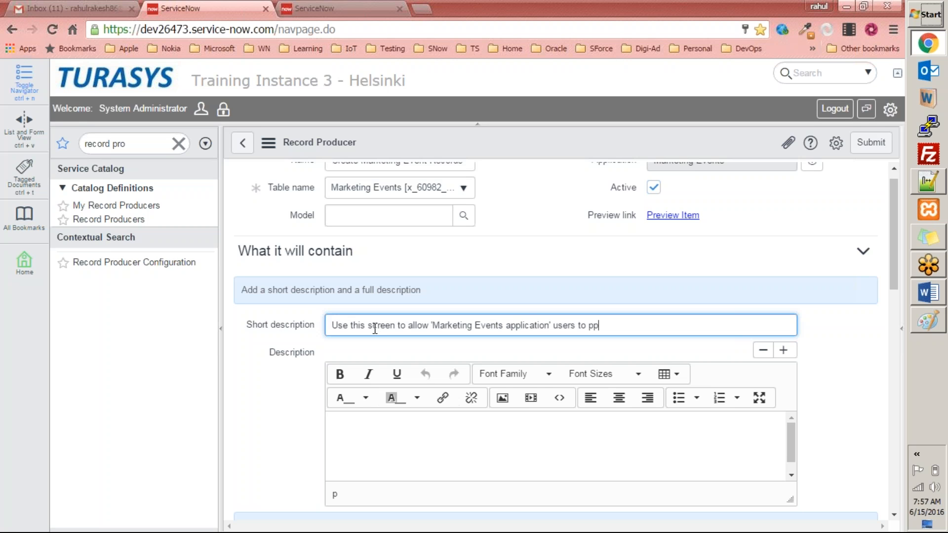
text( to populate values)
key(shift+Left)
key(shift+Left)
key(shift+Left)
key(shift+Left)
key(shift+Left)
key(shift+Left)
key(shift+Left)
key(shift+Left)
key(shift+Left)
key(shift+Left)
key(shift+Left)
key(shift+Left)
key(shift+Left)
key(shift+Left)
key(shift+Left)
text(insert records in the)
key(BackSpace)
key(BackSpace)
key(BackSpace)
key(BackSpace)
key(BackSpace)
key(BackSpace)
key(BackSpace)
key(BackSpace)
key(BackSpace)
key(BackSpace)
key(BackSpace)
key(BackSpace)
key(BackSpace)
key(BackSpace)
key(BackSpace)
key(BackSpace)
text(create marketing event)
Review the remaining record producer sections and submit the new record producer
scroll(346, 362, down, 10)
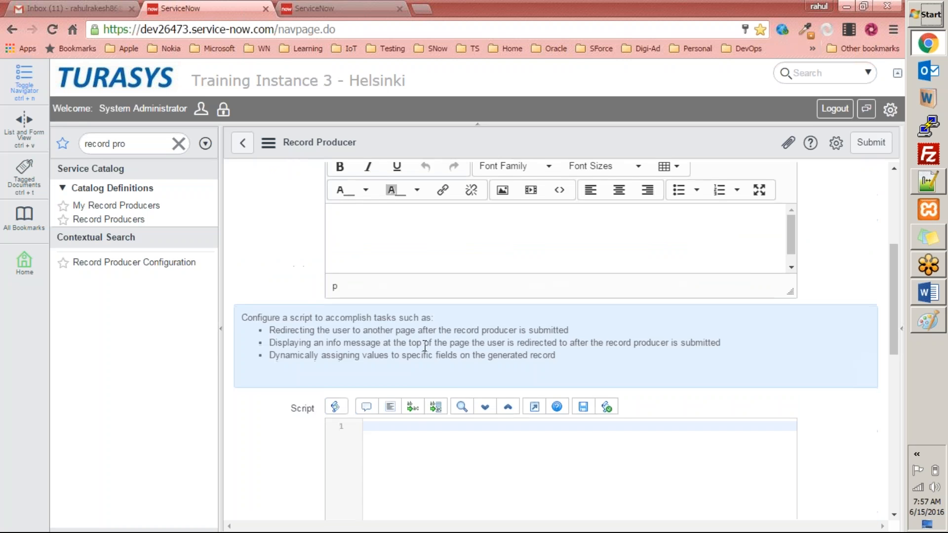
scroll(403, 378, down, 5)
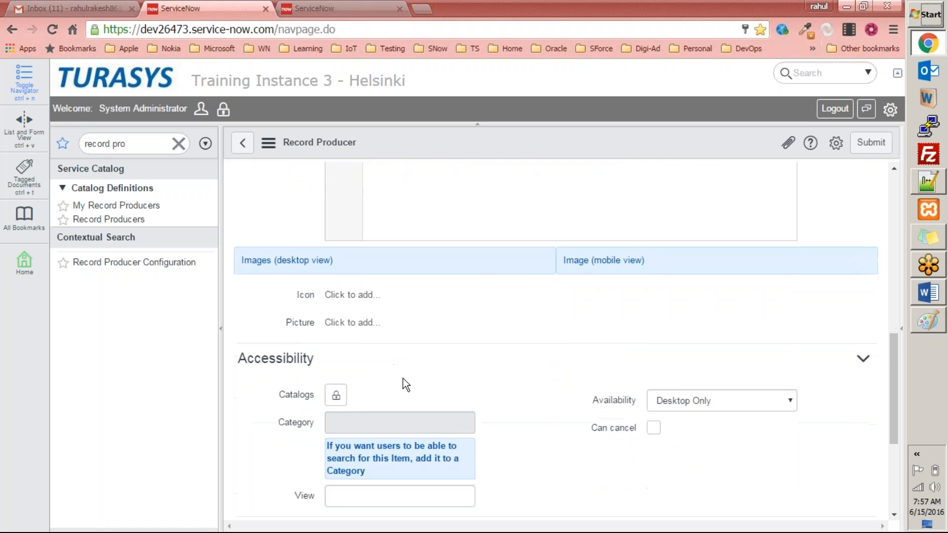
scroll(403, 378, up, 4)
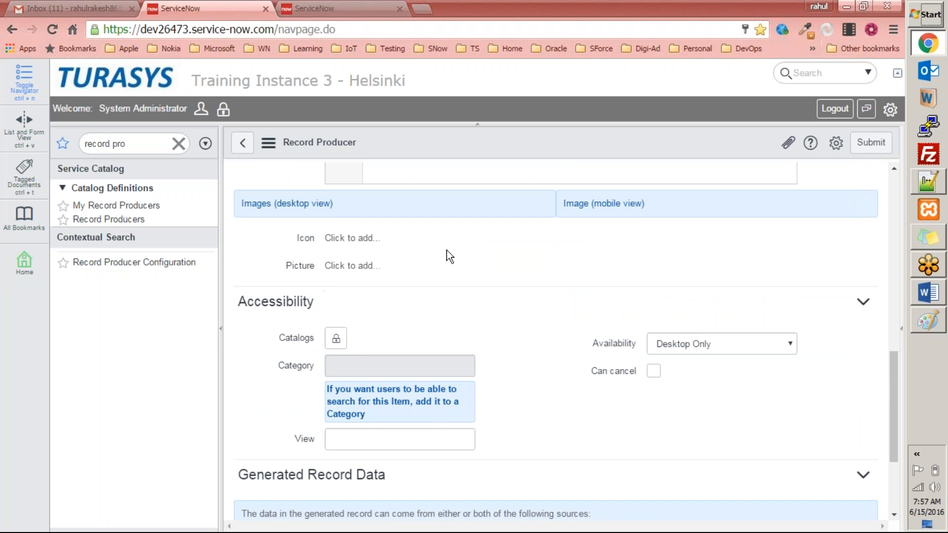
scroll(444, 261, down, 3)
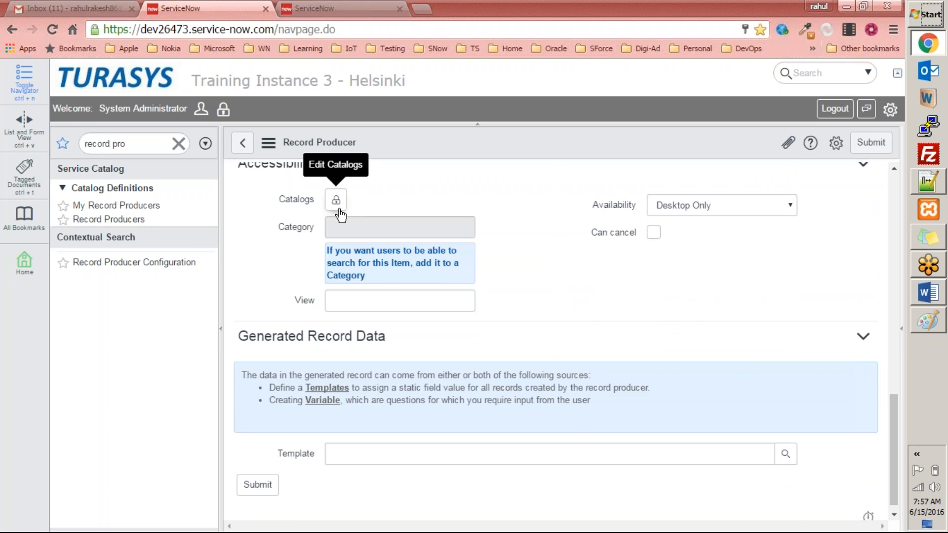
scroll(377, 331, down, 1)
scroll(370, 341, up, 2)
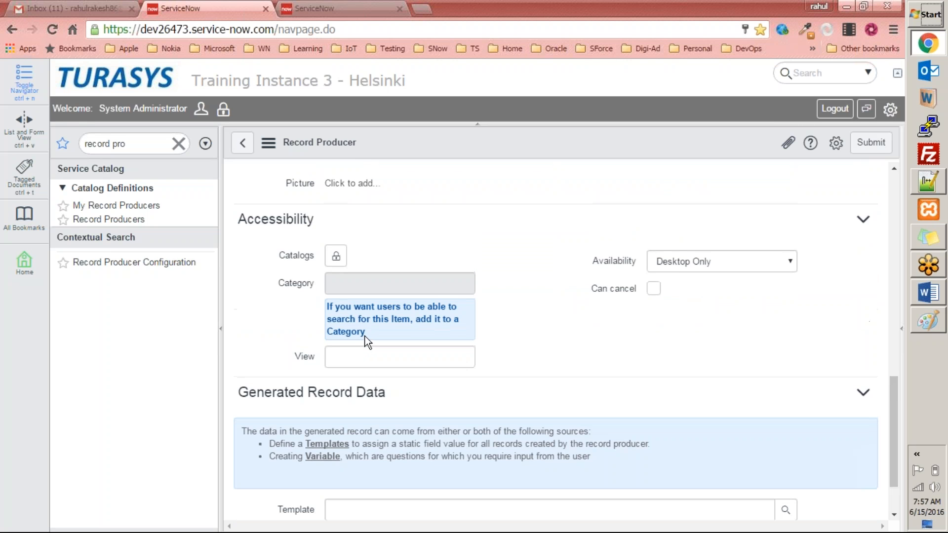
scroll(349, 354, down, 2)
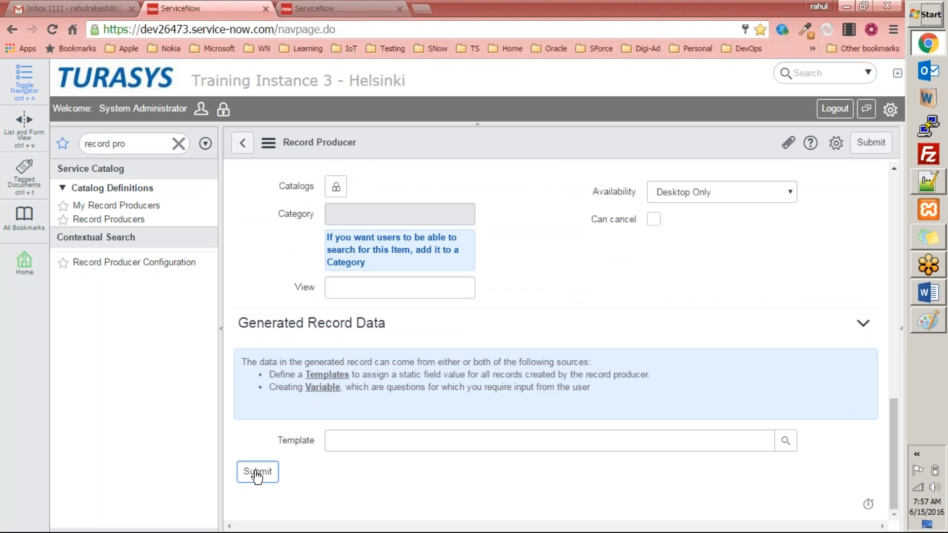
click(256, 473)
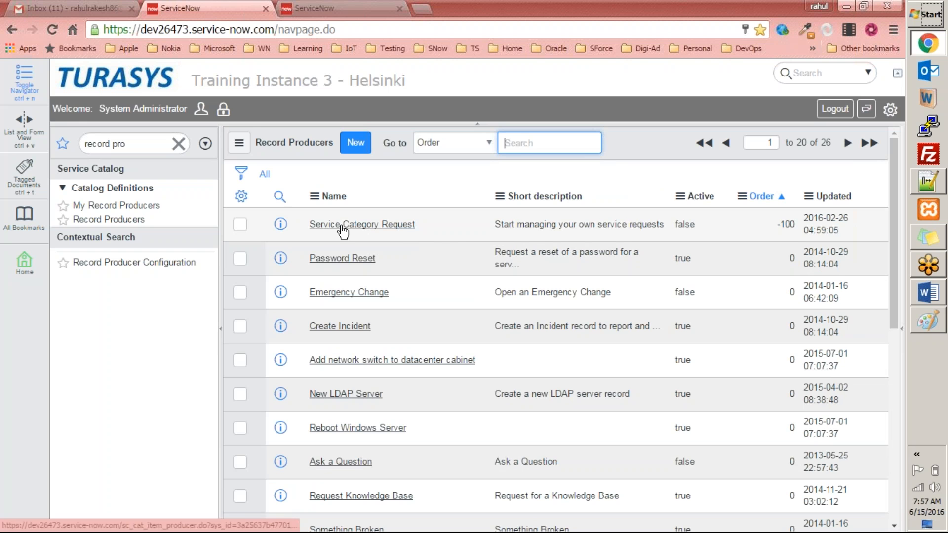
Open the Create Marketing Event Records producer from the list sorted by Updated, preview the item, and scroll to its Variables
click(843, 200)
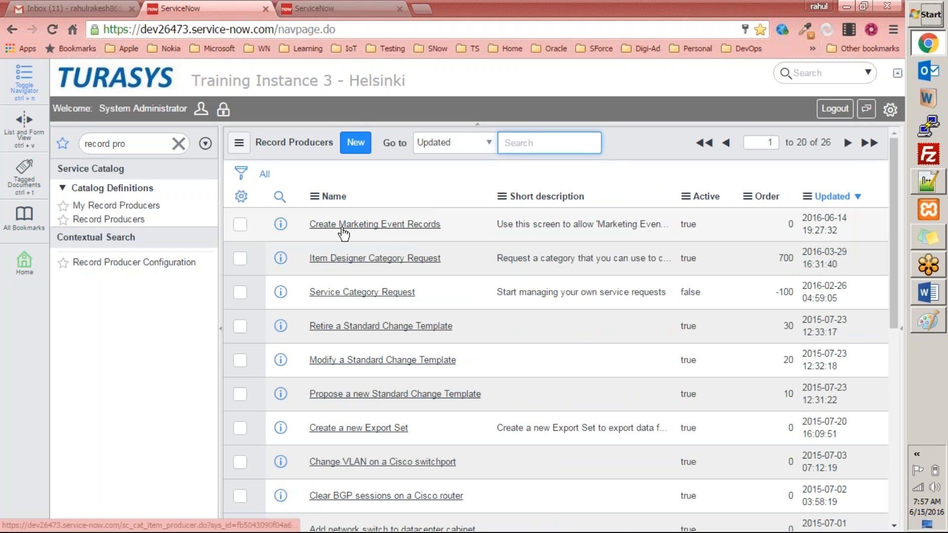
click(408, 227)
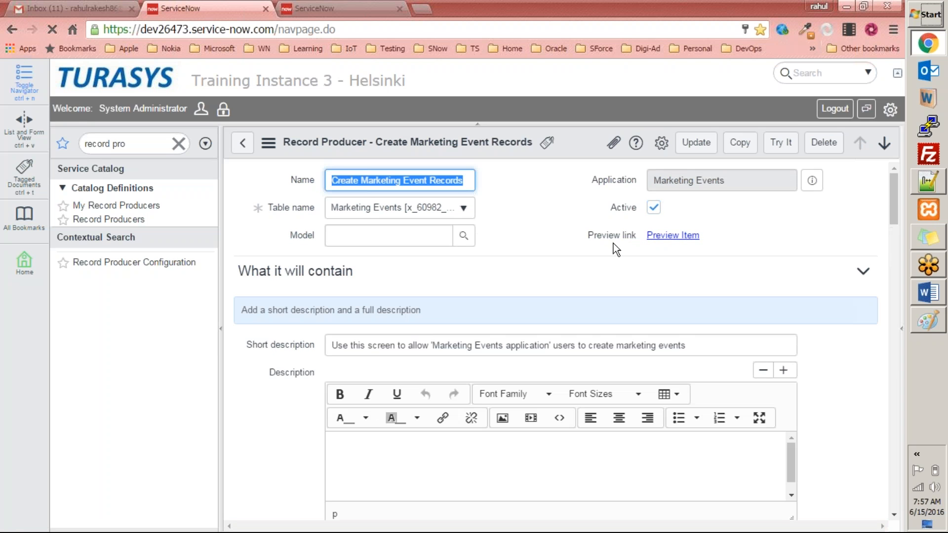
click(677, 239)
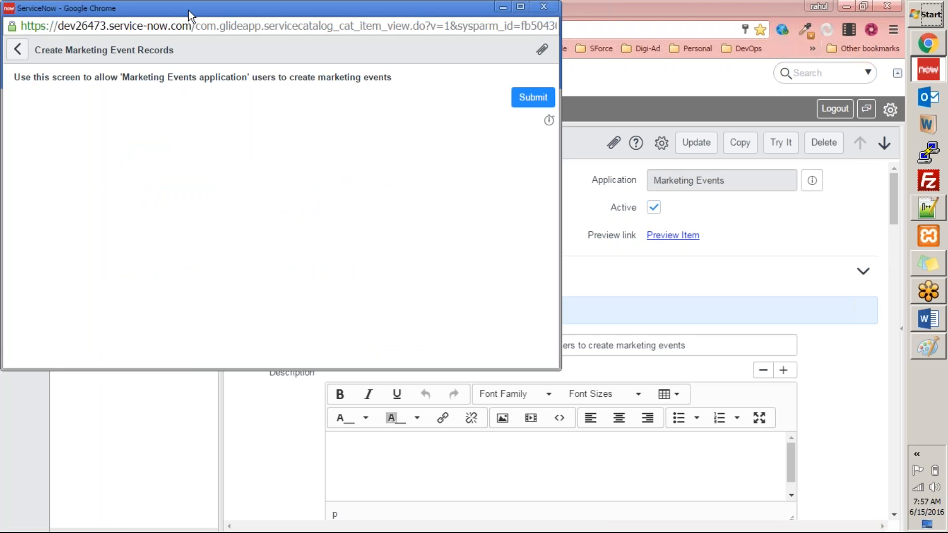
double_click(250, 10)
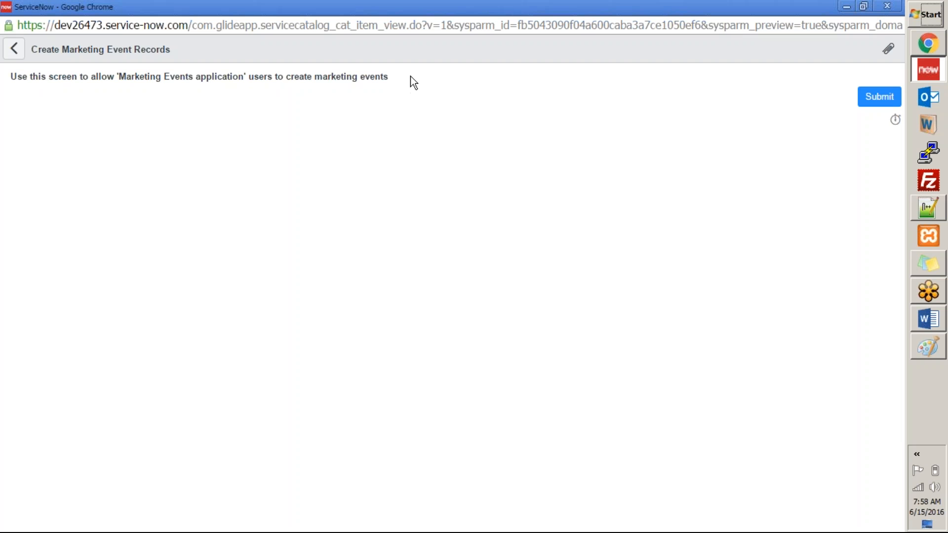
triple_click(16, 78)
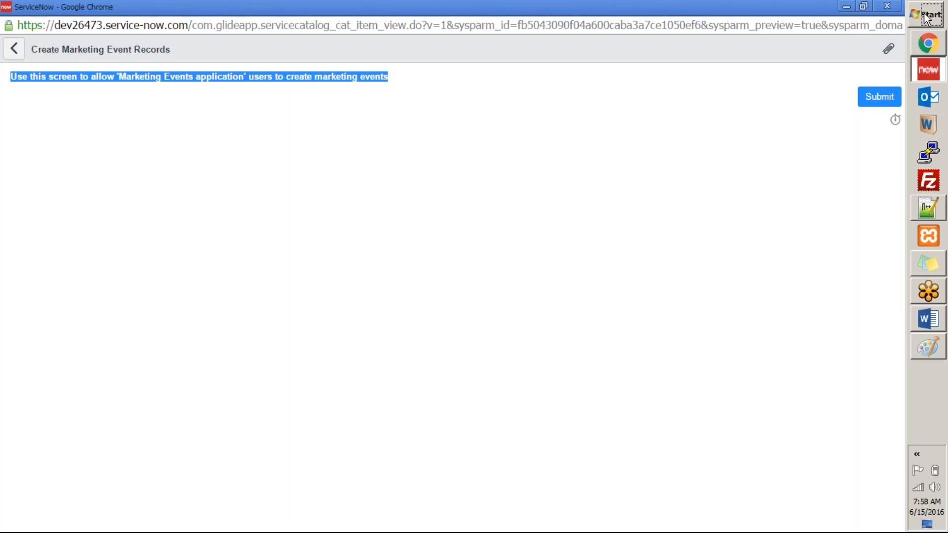
click(887, 6)
scroll(568, 301, down, 10)
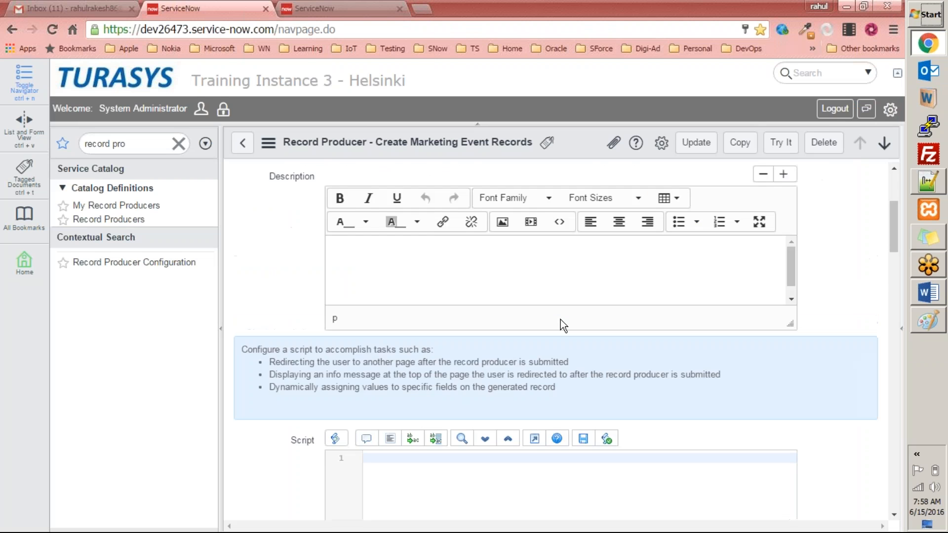
scroll(502, 333, down, 12)
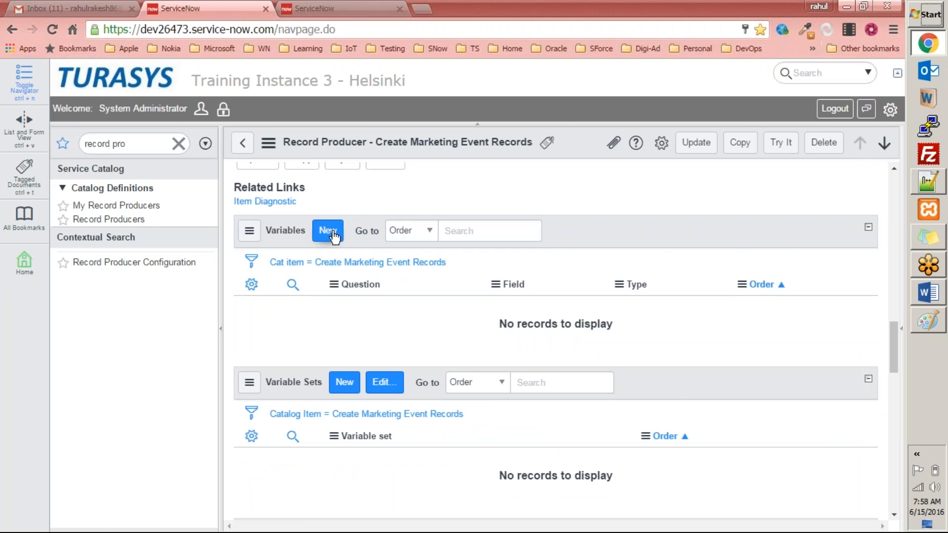
In the Paint sketch, draw connector lines extending from each of the four left-column boxes
key(alt+Tab)
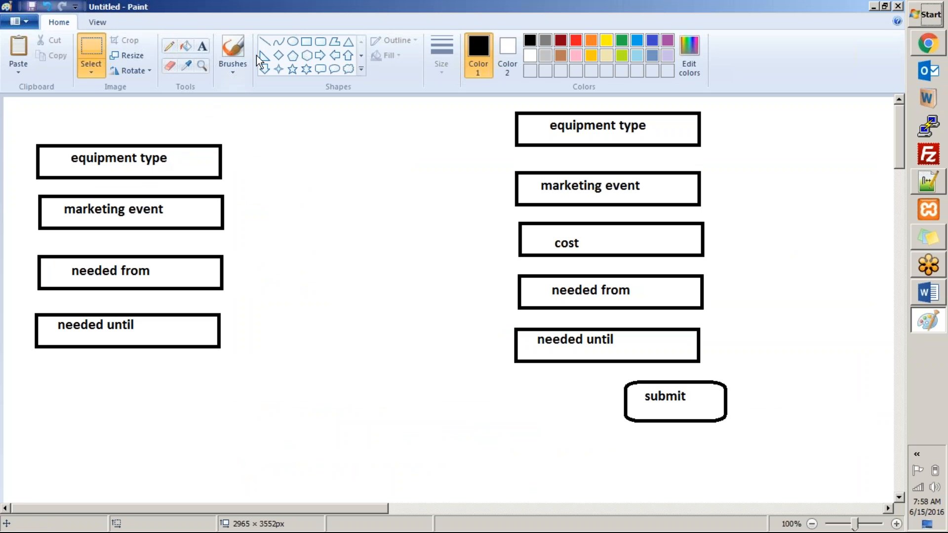
mouse_move(204, 158)
mouse_down()
mouse_move(233, 162)
mouse_move(292, 147)
mouse_up()
click(265, 41)
drag(206, 208, 310, 192)
drag(205, 273, 303, 262)
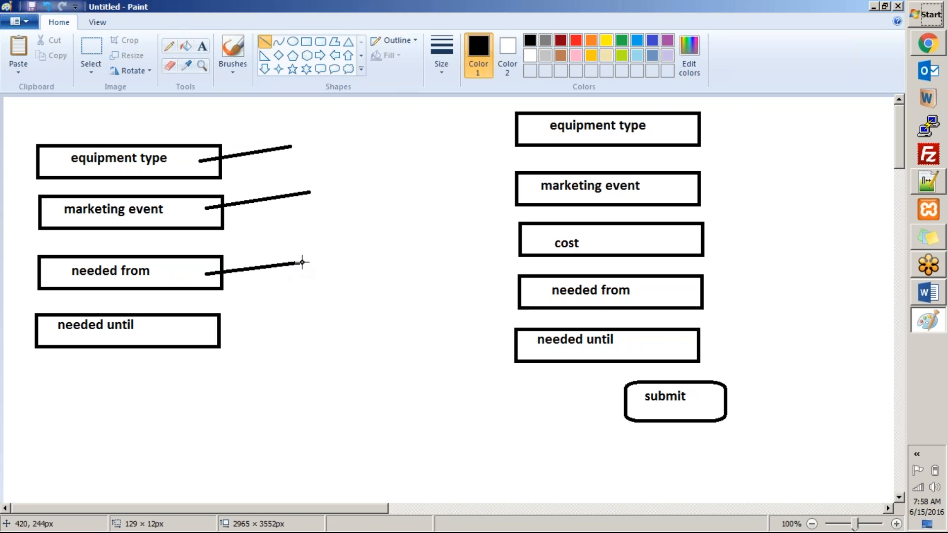
drag(202, 329, 301, 306)
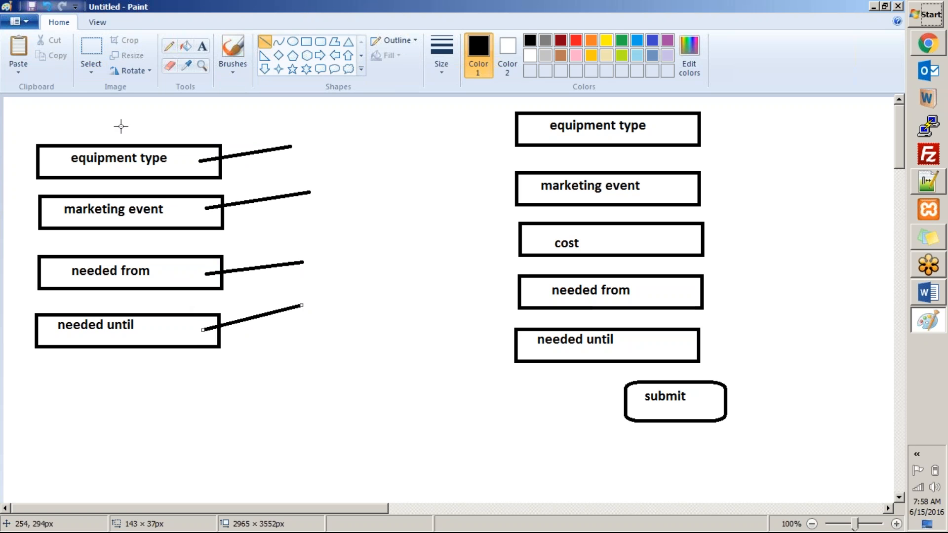
Return to ServiceNow and start a new variable for the record producer
key(alt+Tab)
key(alt+Tab)
key(alt+Tab)
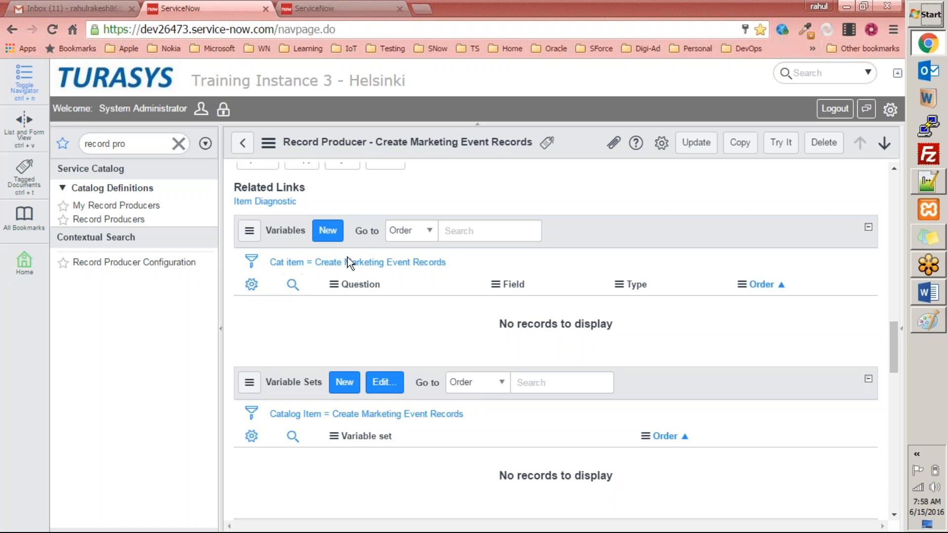
click(329, 238)
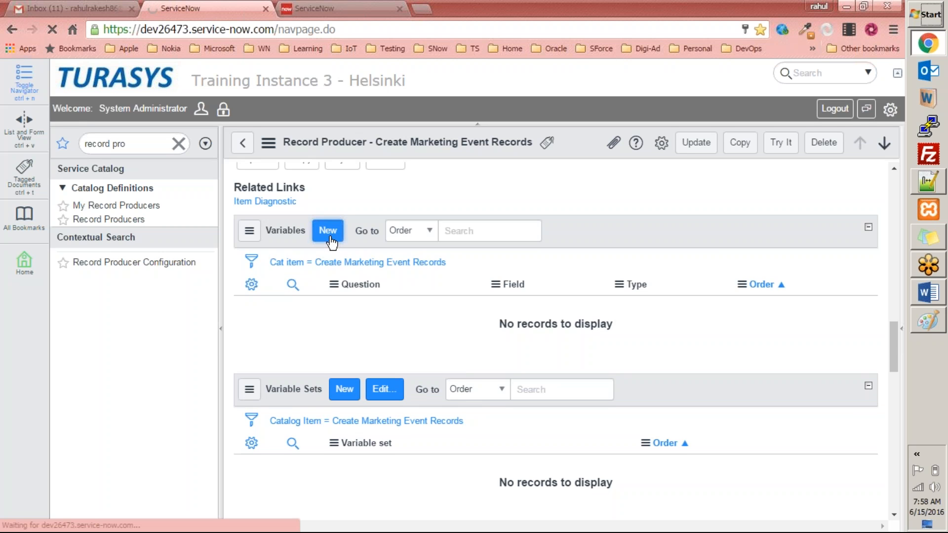
Switch between the Paint sketch and the new variable form to compare them
key(alt+Tab)
key(alt+Tab)
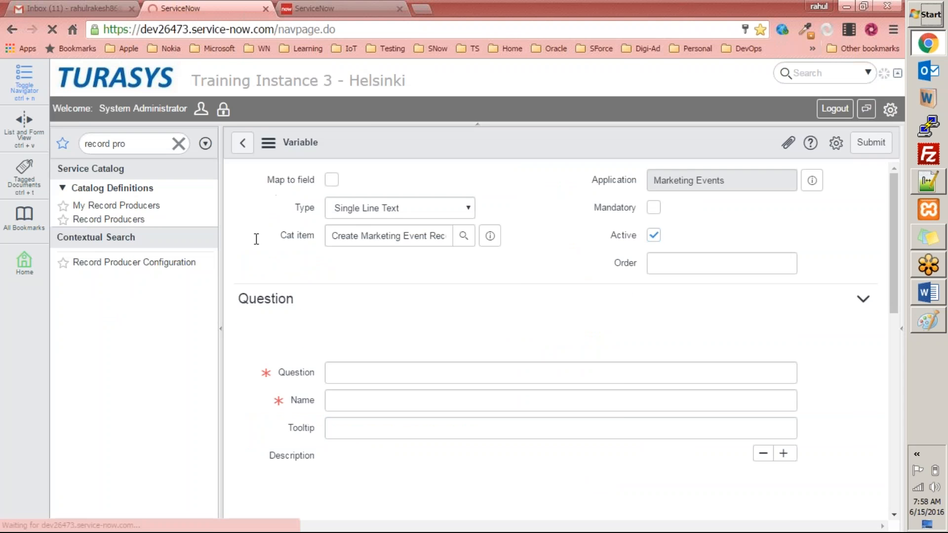
key(alt+Tab)
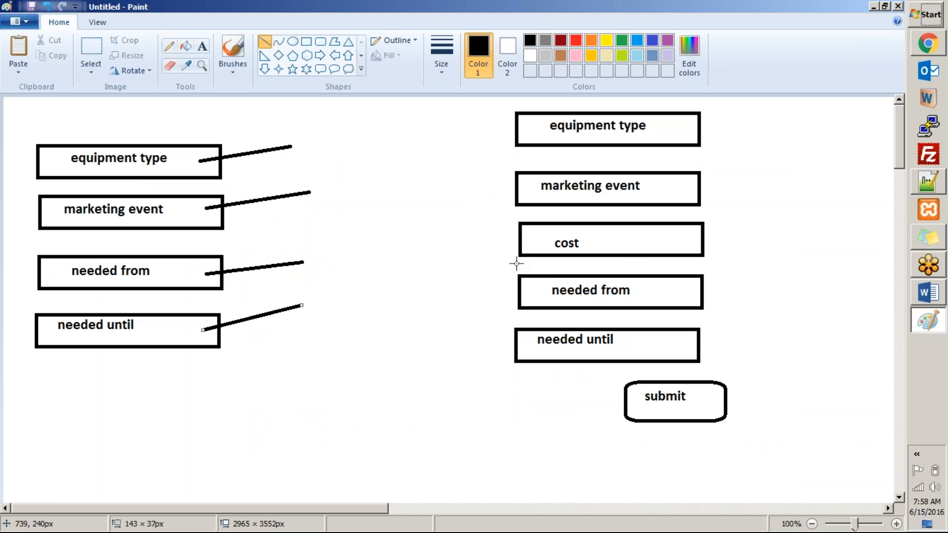
key(alt+Tab)
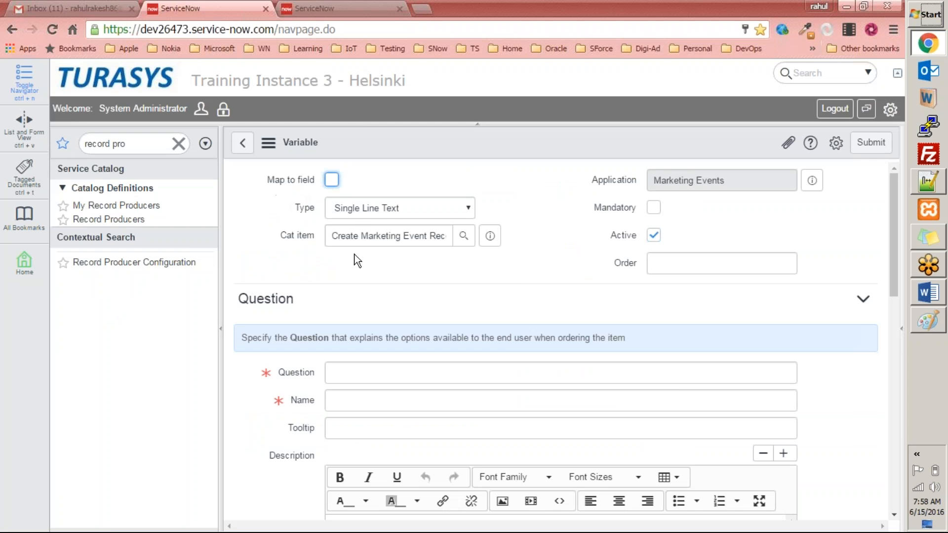
Return to the new variable form and enter the question "Location of the Marketing Event"
key(alt+Tab)
key(alt+Tab)
click(363, 377)
scroll(361, 376, down, 3)
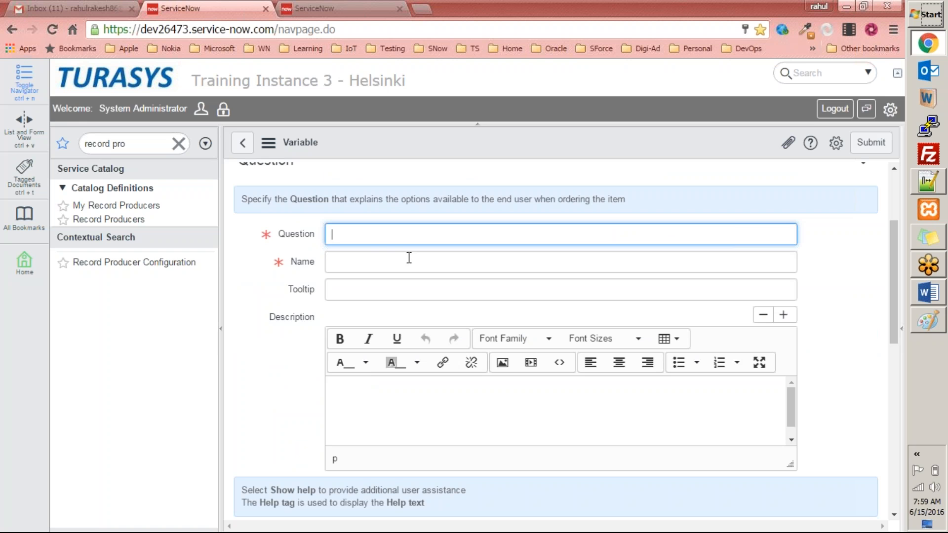
text(Location of the Marketing Event)
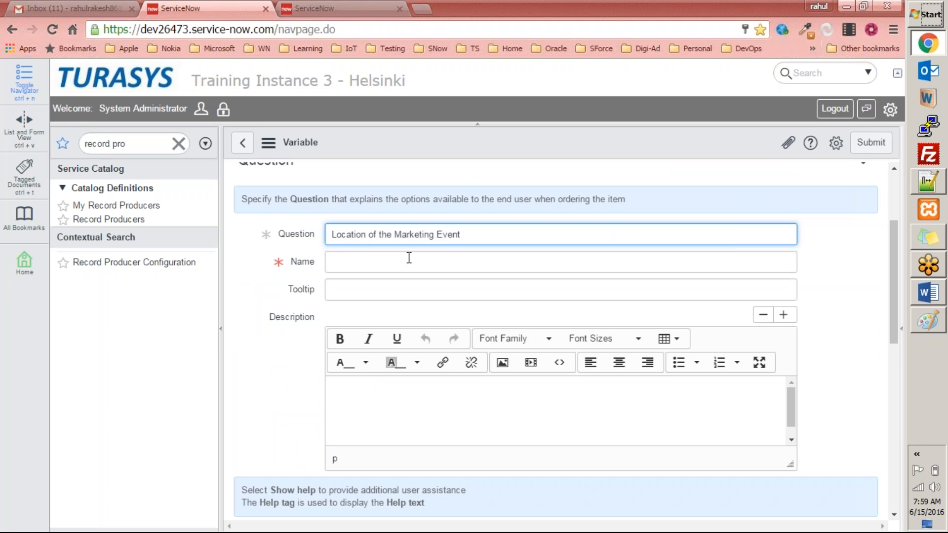
click(409, 258)
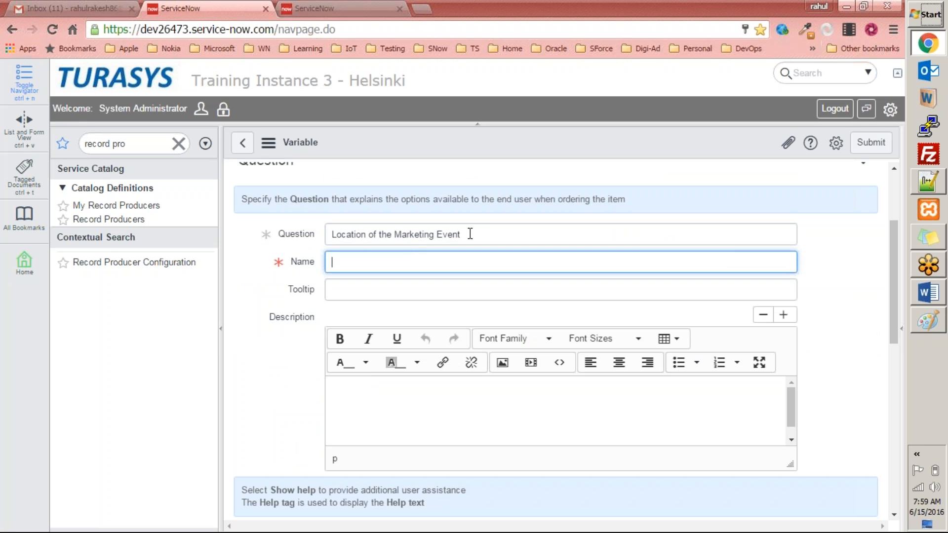
Copy the question text into the Name field and try to submit the variable
drag(482, 235, 174, 223)
key(ctrl+c)
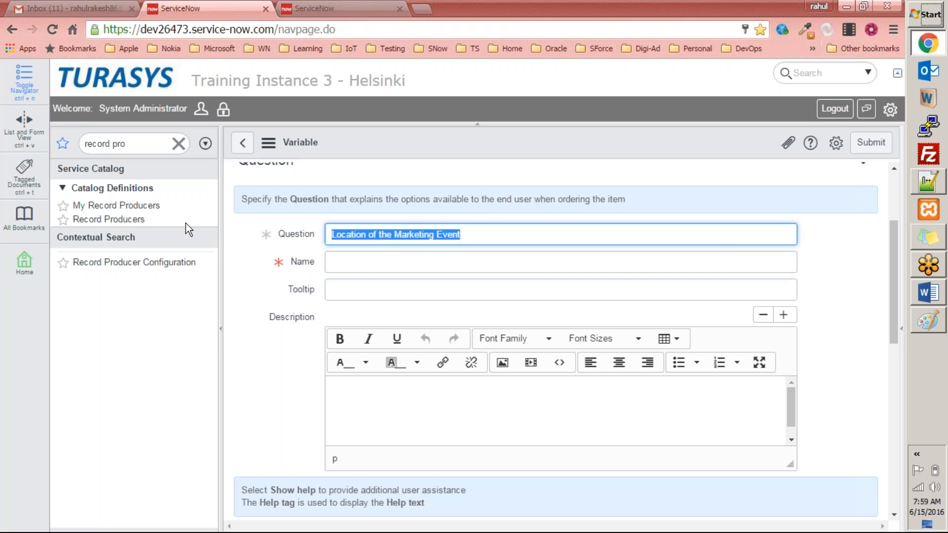
click(378, 257)
key(ctrl+v)
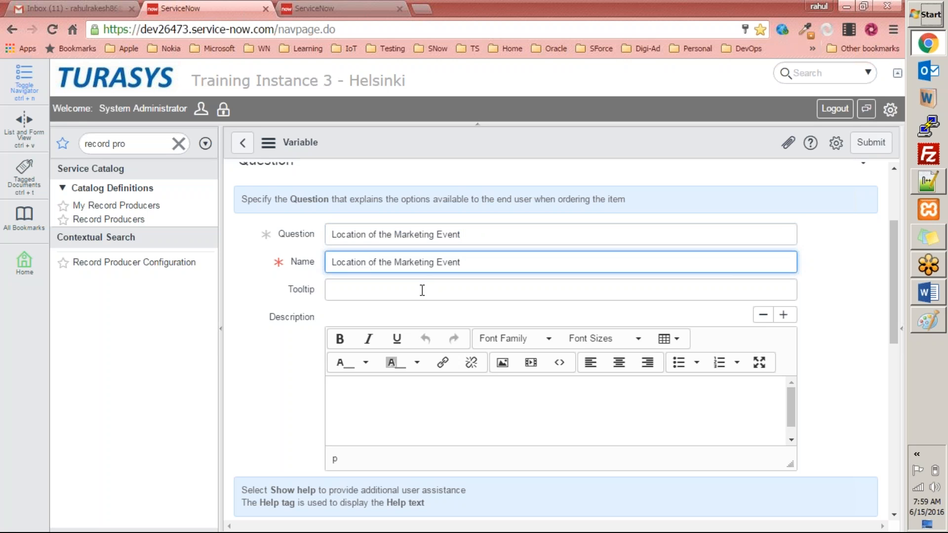
click(422, 291)
scroll(305, 307, down, 5)
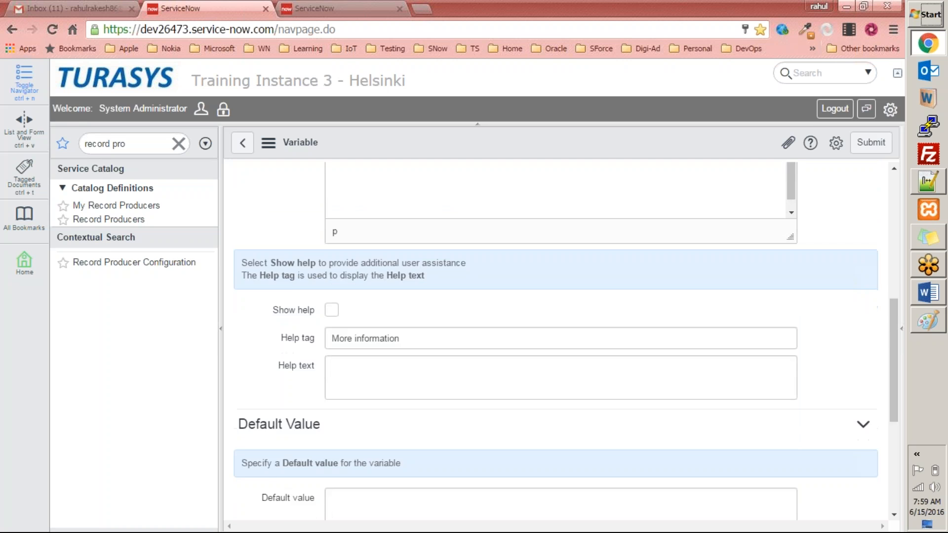
scroll(401, 321, down, 5)
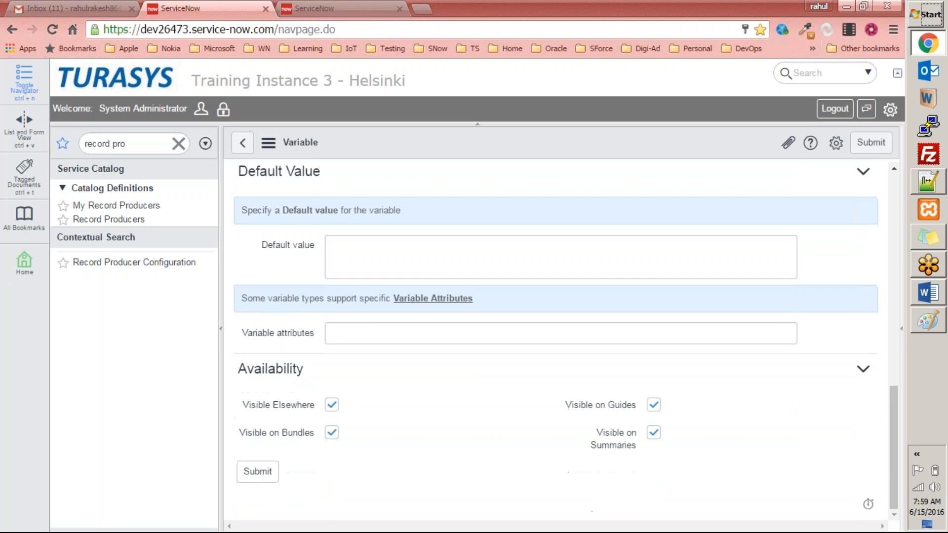
click(252, 477)
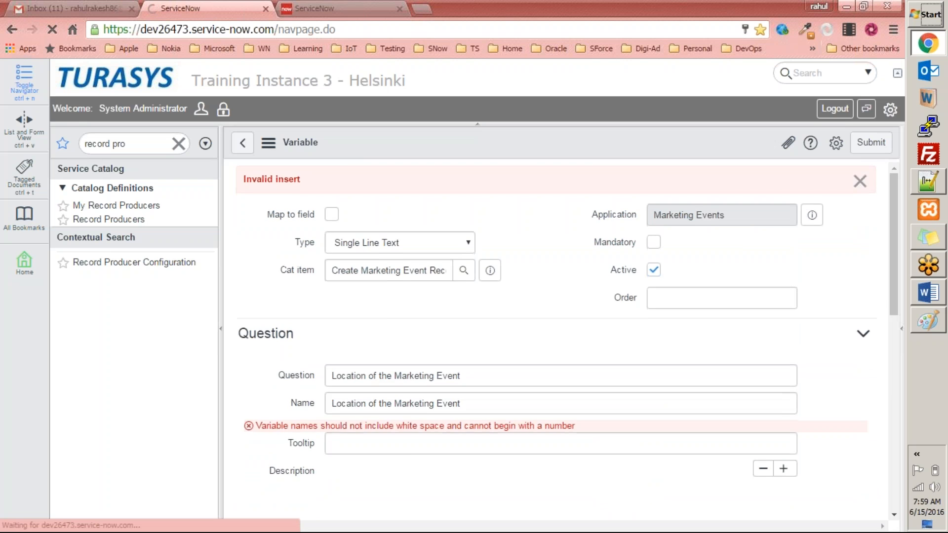
Change the variable's name to location and save the variable
scroll(419, 336, down, 5)
scroll(453, 251, up, 5)
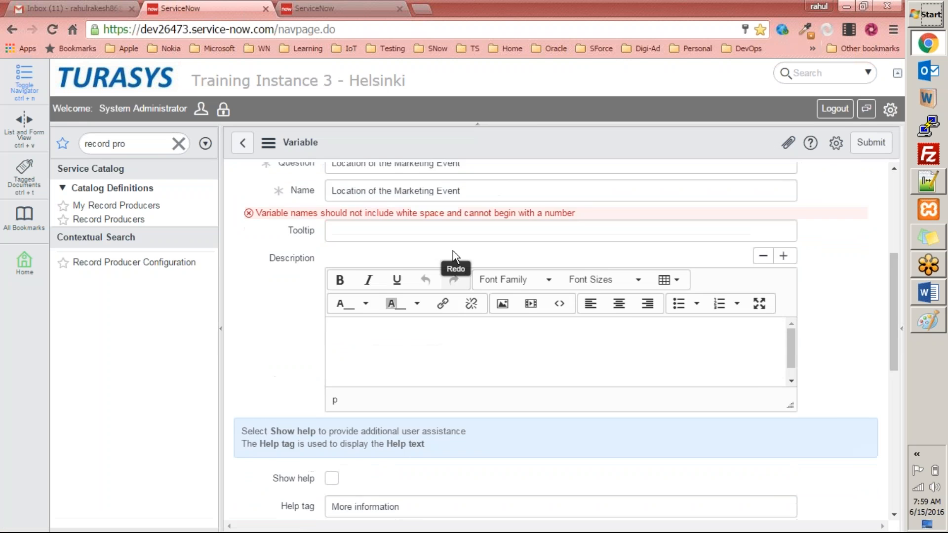
drag(472, 432, 252, 432)
text(lo)
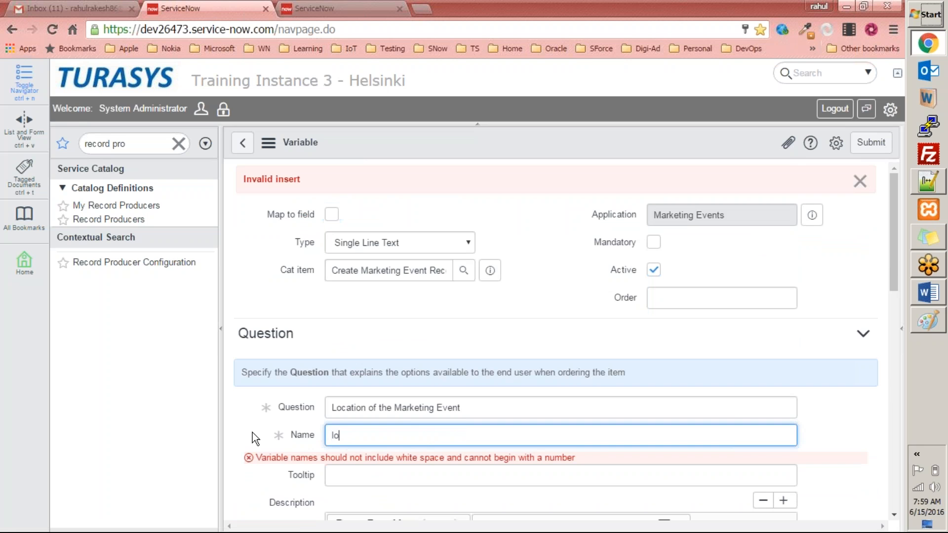
text(cation)
right_click(543, 142)
click(556, 146)
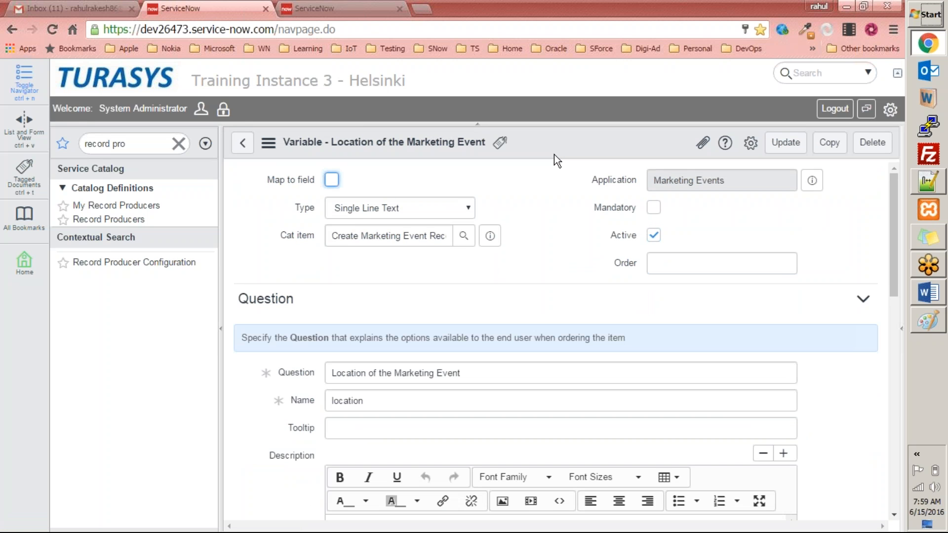
Go back to the record producer and preview the item to check the new variable
click(243, 143)
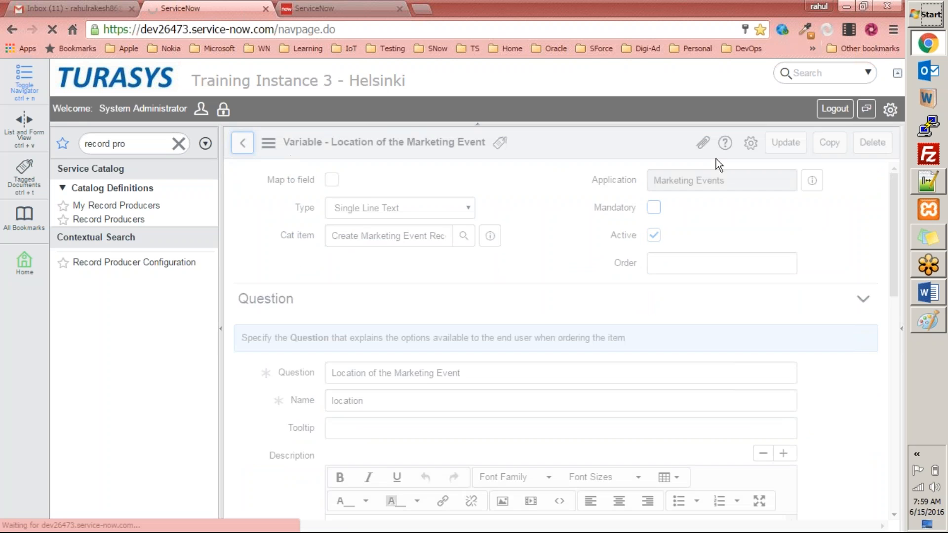
scroll(553, 264, down, 1)
scroll(553, 341, down, 15)
scroll(385, 286, down, 4)
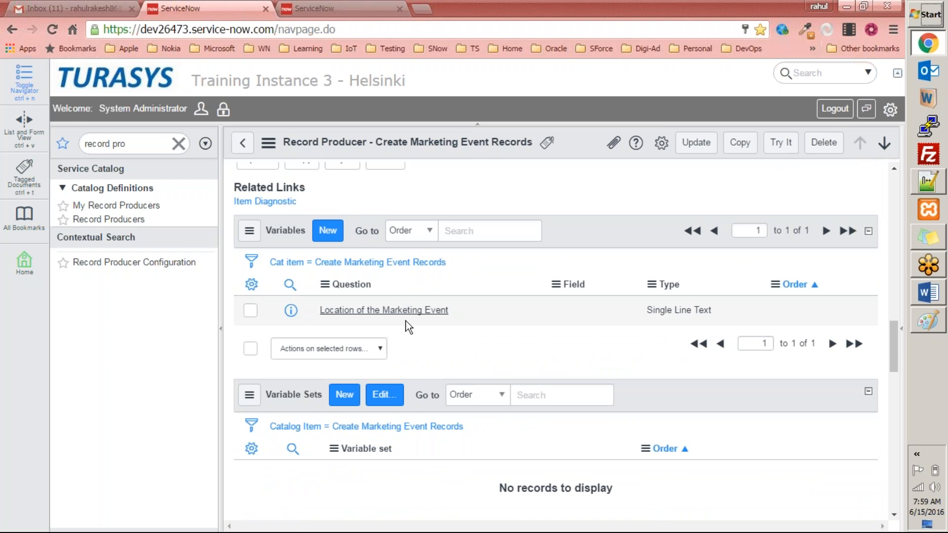
scroll(352, 298, up, 20)
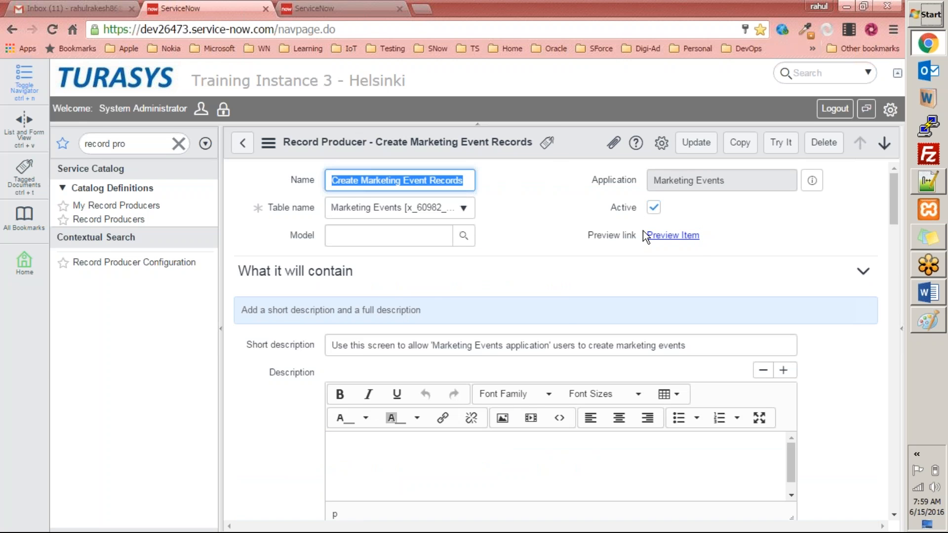
click(676, 237)
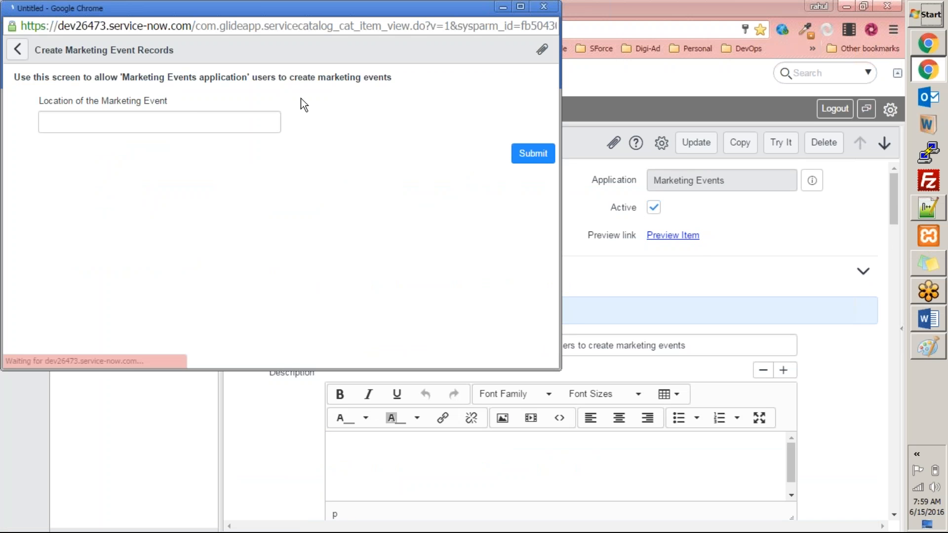
double_click(259, 9)
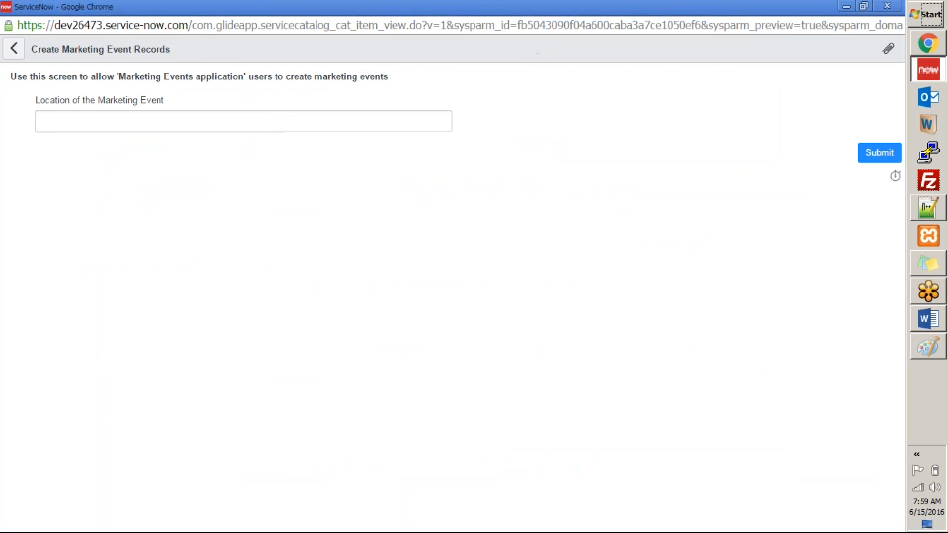
drag(39, 102, 164, 100)
click(88, 152)
click(167, 113)
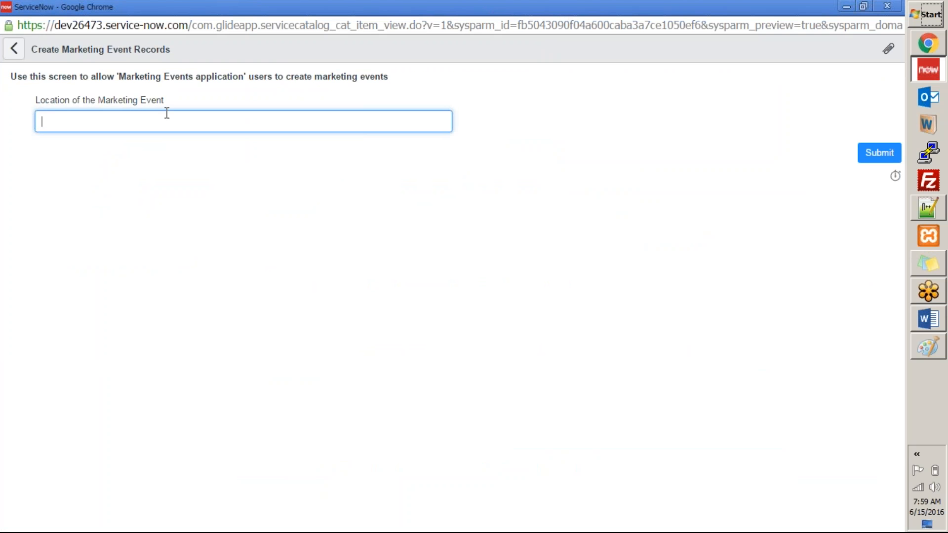
click(887, 6)
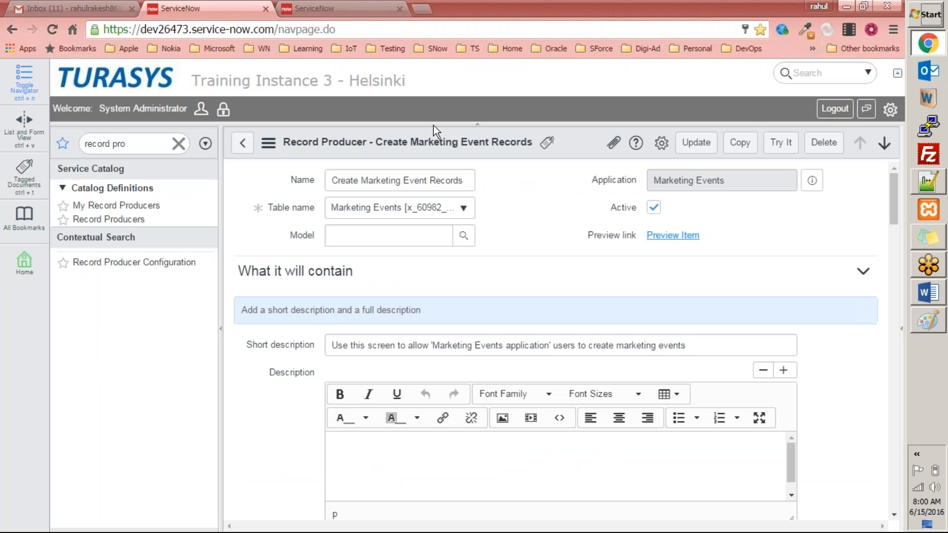
Duplicate the browser tab and open a new Marketing Events record form from the navigator in it
right_click(225, 13)
click(256, 49)
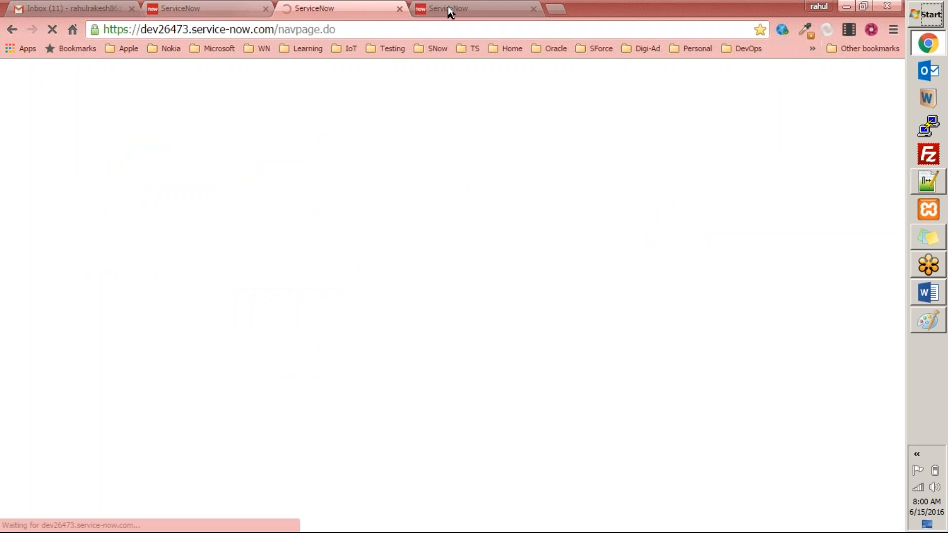
key(ctrl+Tab)
key(ctrl+Tab)
key(ctrl+Tab)
key(ctrl+Tab)
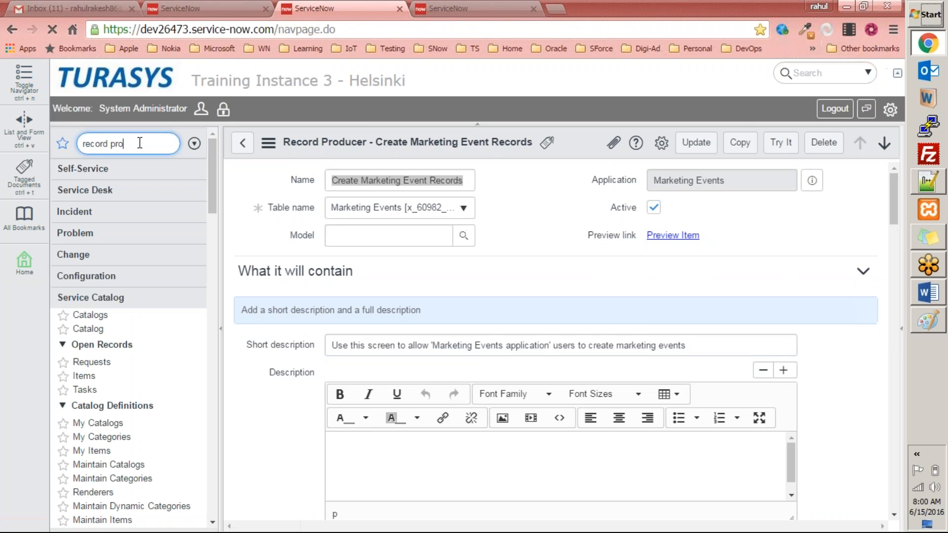
key(ctrl+a)
text(market)
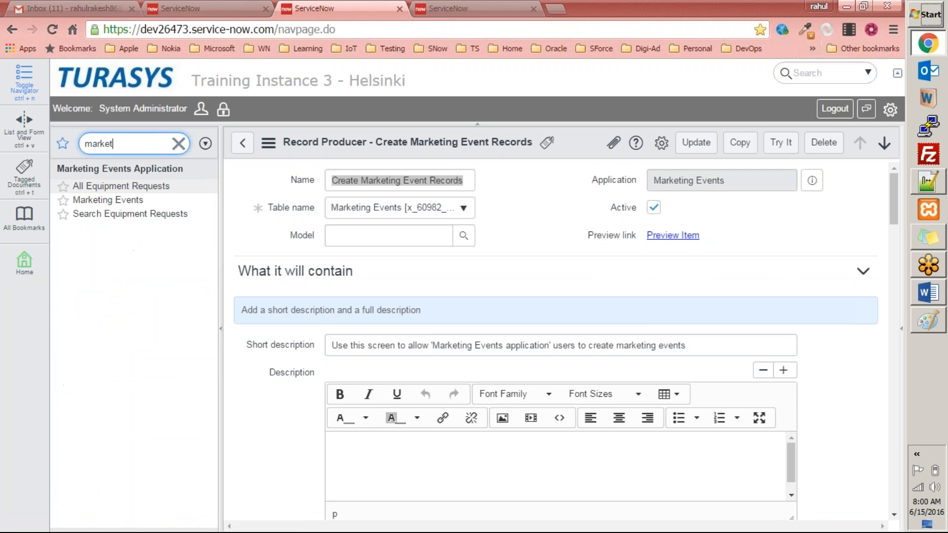
click(93, 200)
click(353, 143)
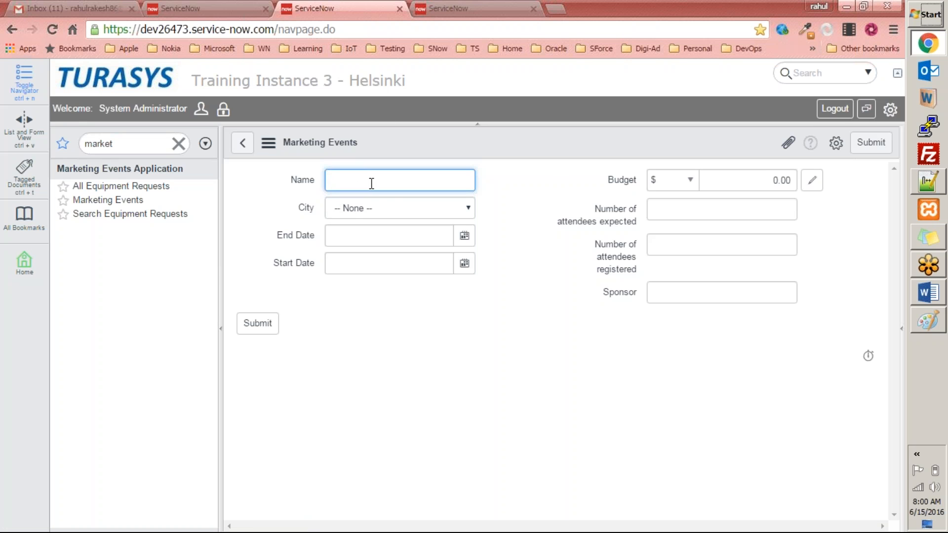
In the record producer's Variables list, rename the variable's question to Marketing Event
click(237, 10)
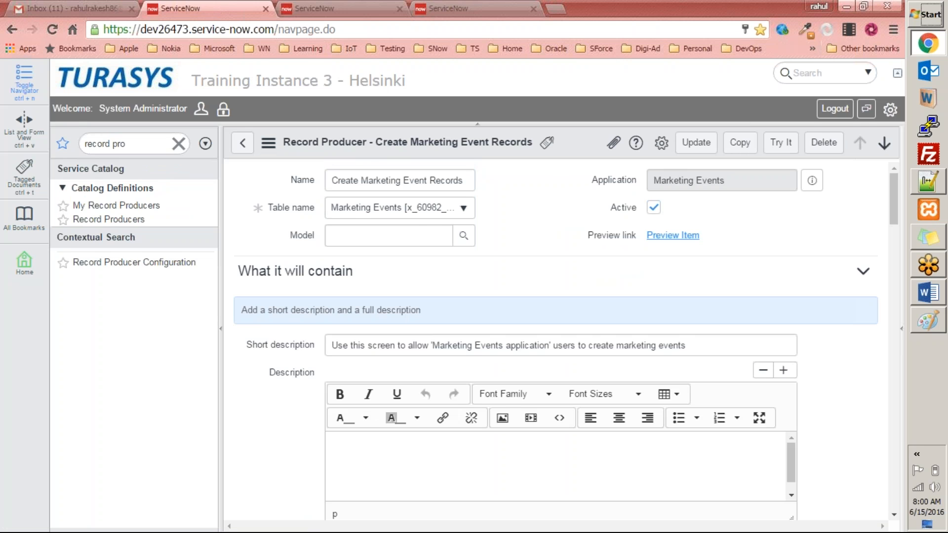
click(306, 9)
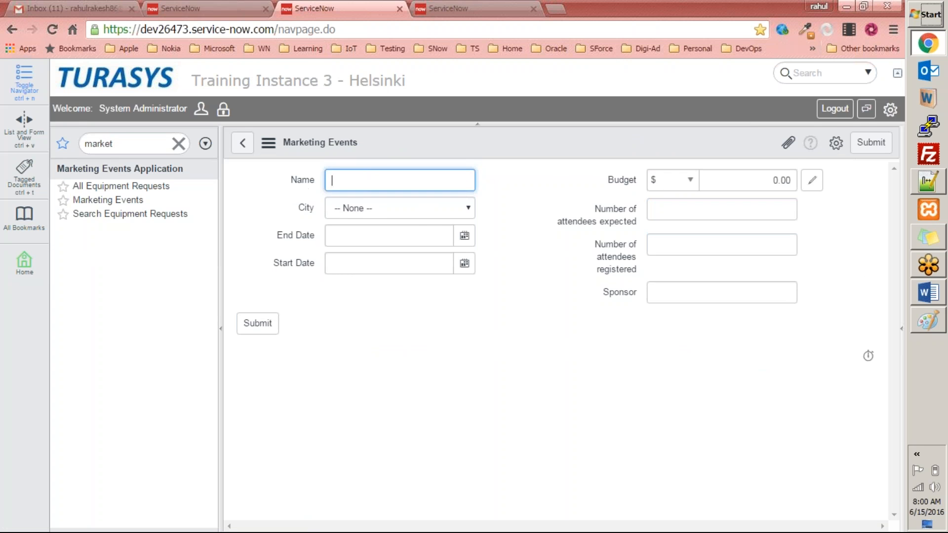
click(219, 4)
scroll(390, 292, down, 15)
scroll(365, 336, down, 2)
scroll(452, 211, up, 3)
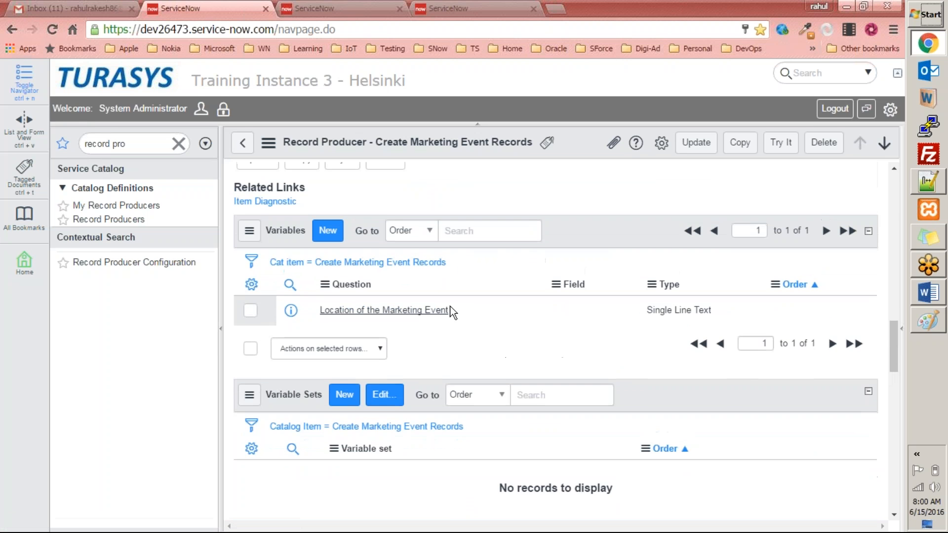
click(451, 312)
click(451, 312)
text(Marketing Event)
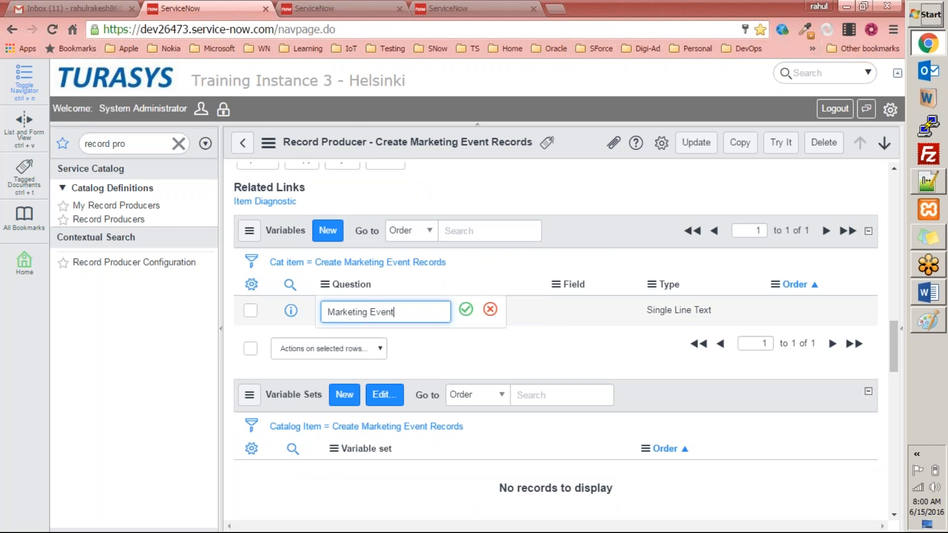
click(466, 309)
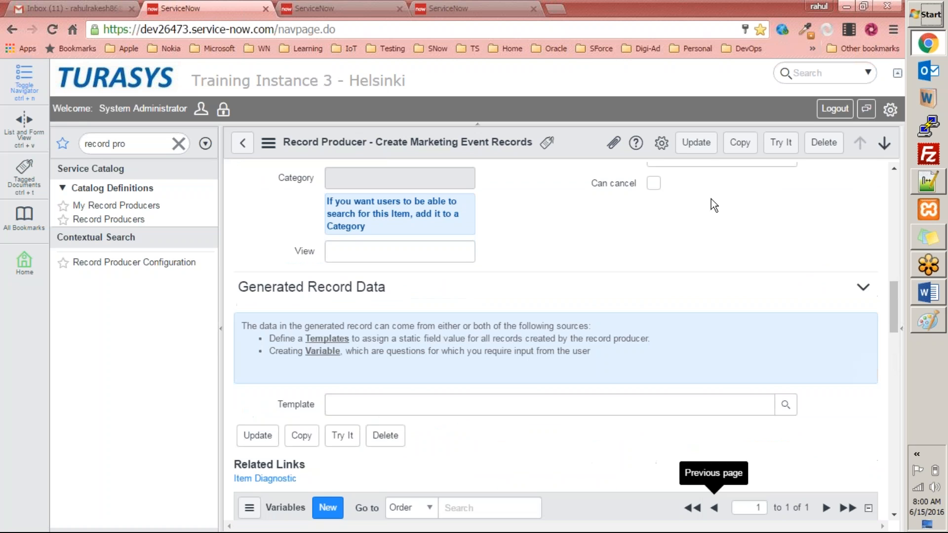
Save the record producer, reopen it from the Record Producers list, and preview the item
click(696, 144)
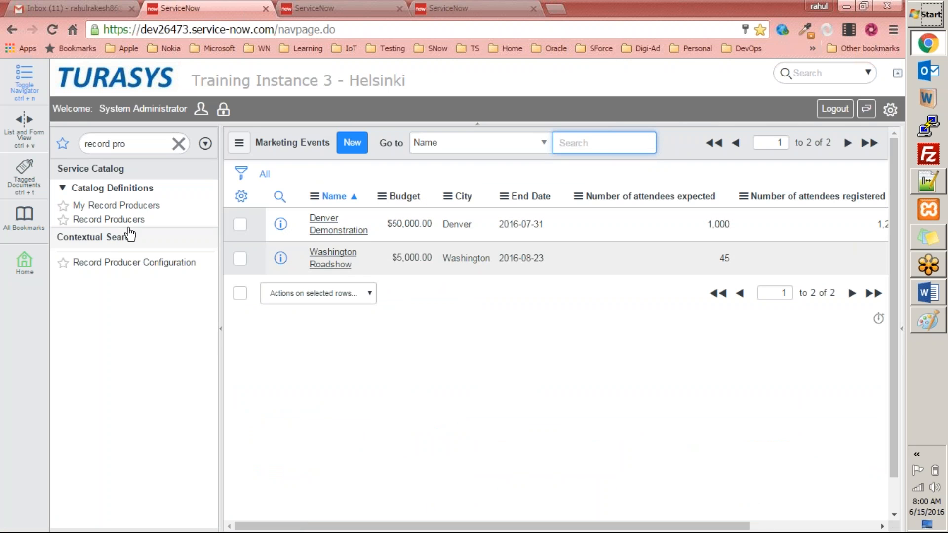
click(110, 219)
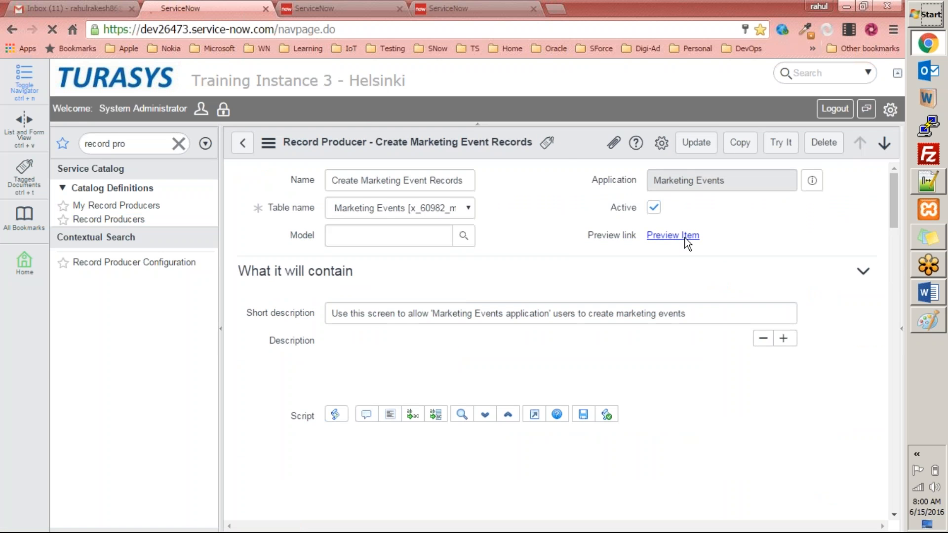
click(681, 235)
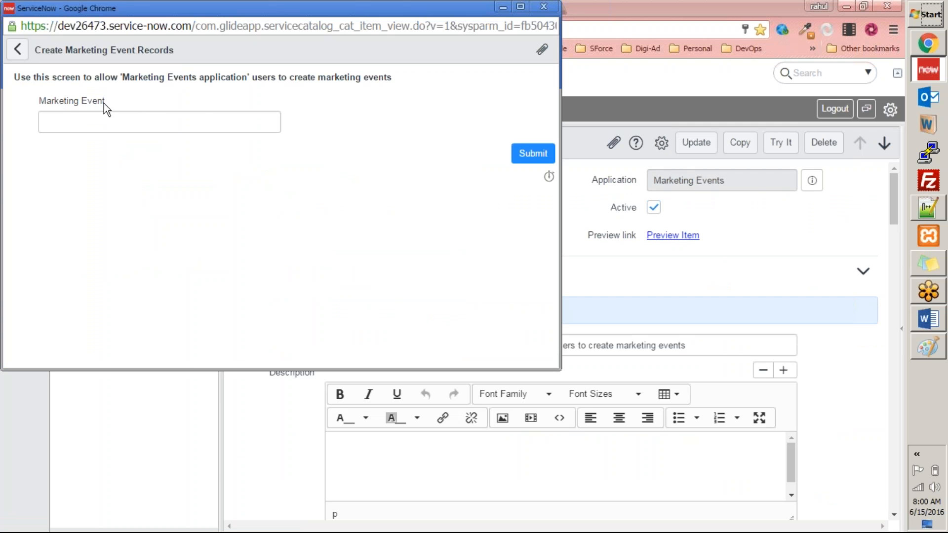
drag(221, 9, 175, 110)
click(495, 108)
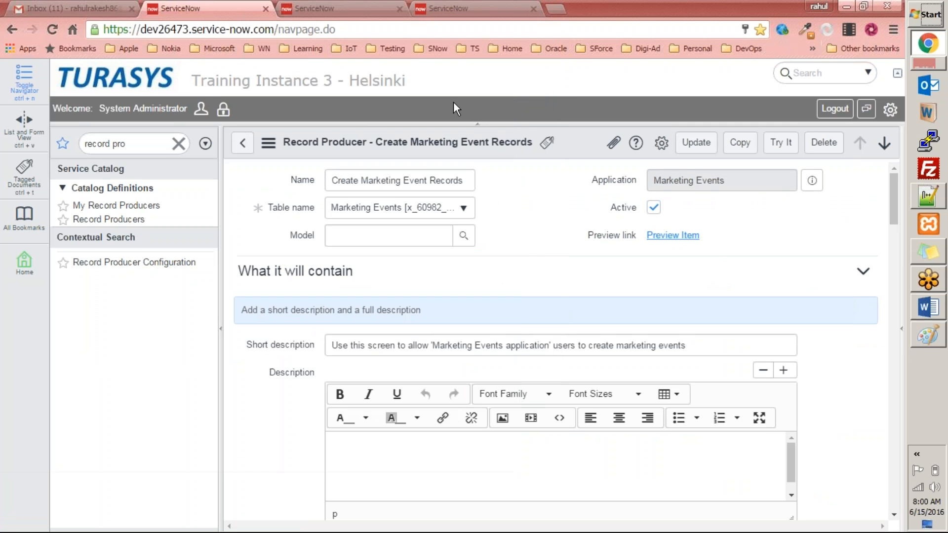
Compare the Marketing Events form fields with the record producer's Variables list
click(307, 7)
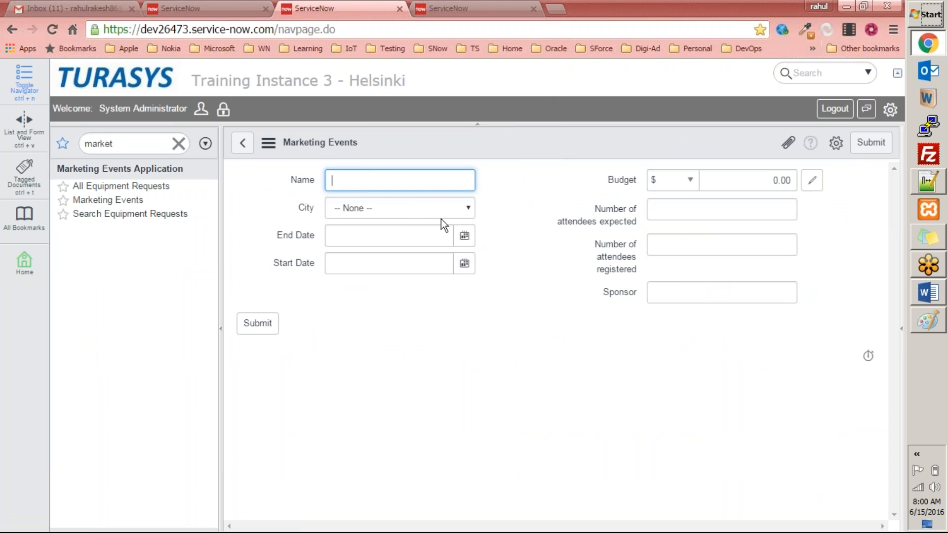
click(427, 215)
click(523, 200)
click(618, 205)
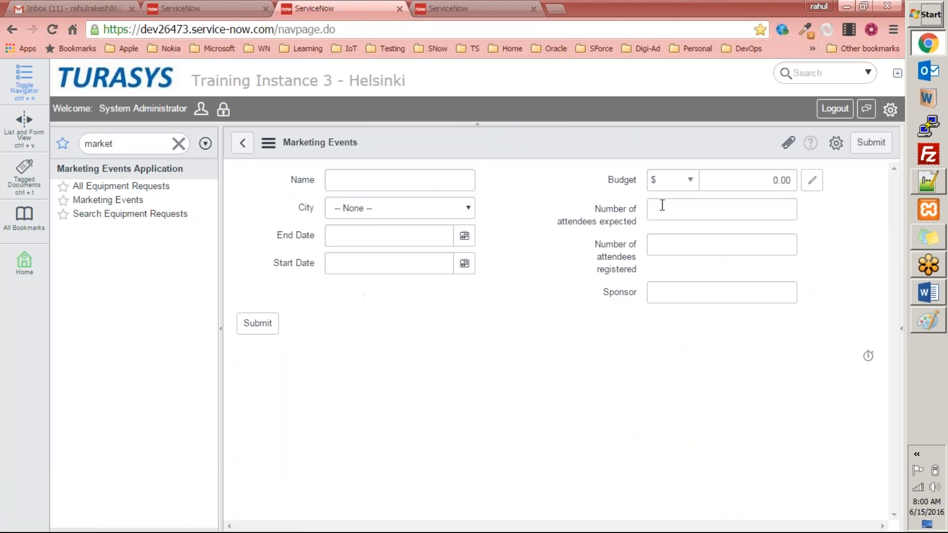
click(190, 9)
scroll(419, 356, down, 20)
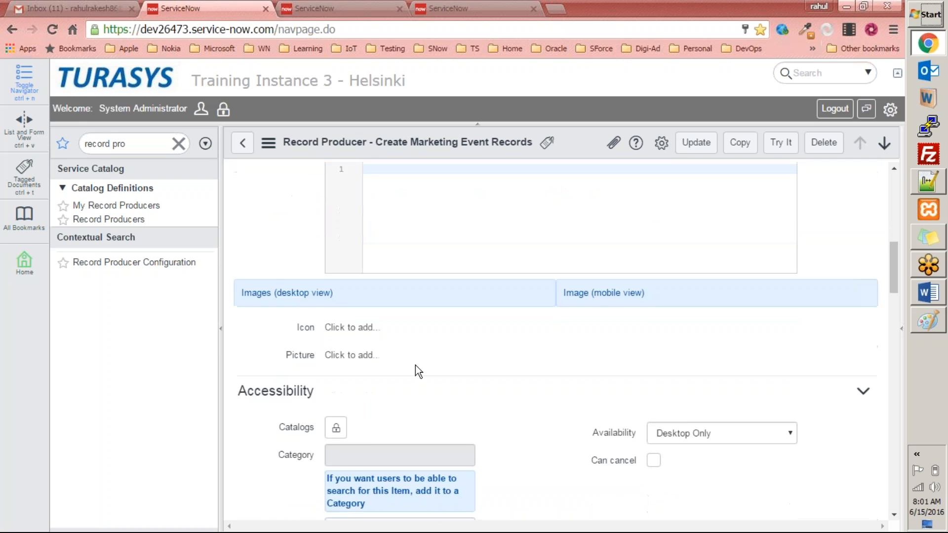
scroll(415, 368, down, 1)
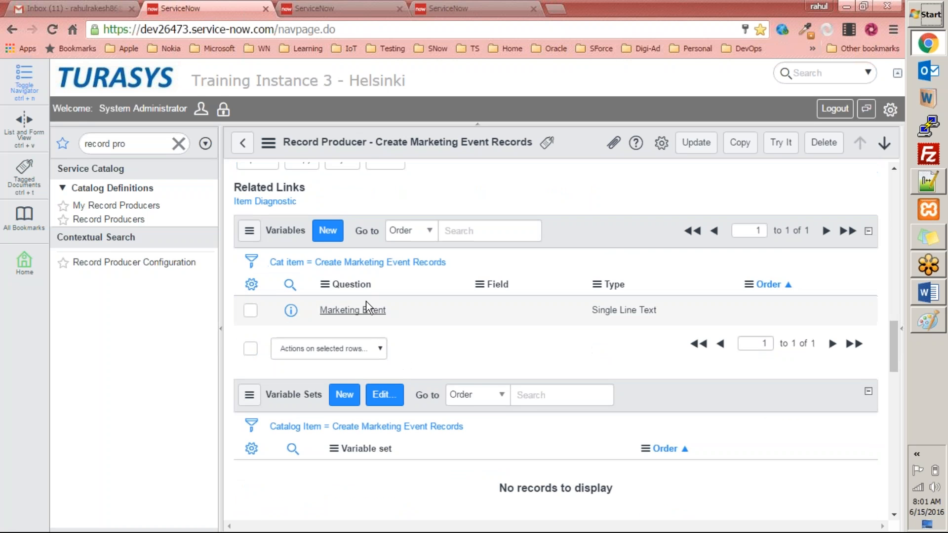
Add a variable to the record producer with question "Number of attendees expected" and name attendees_expected, and submit it
click(337, 233)
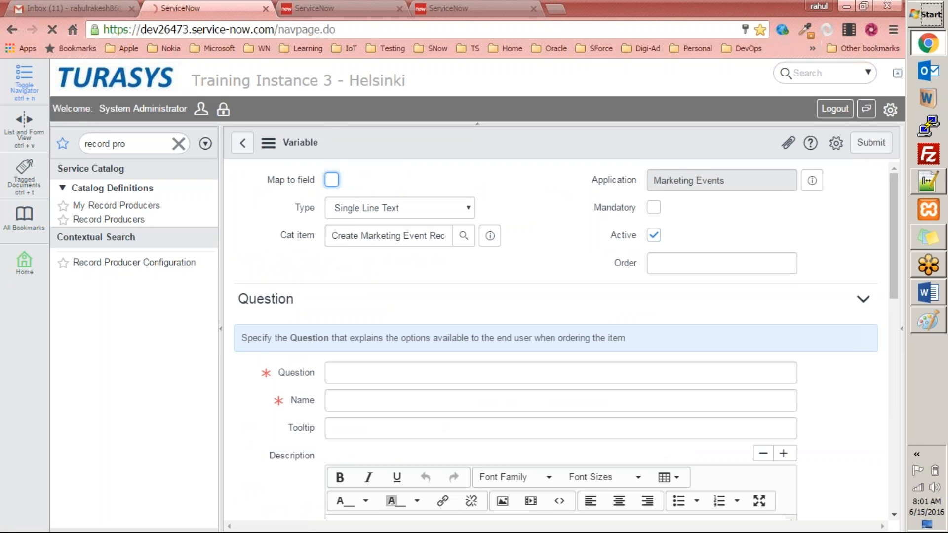
click(354, 375)
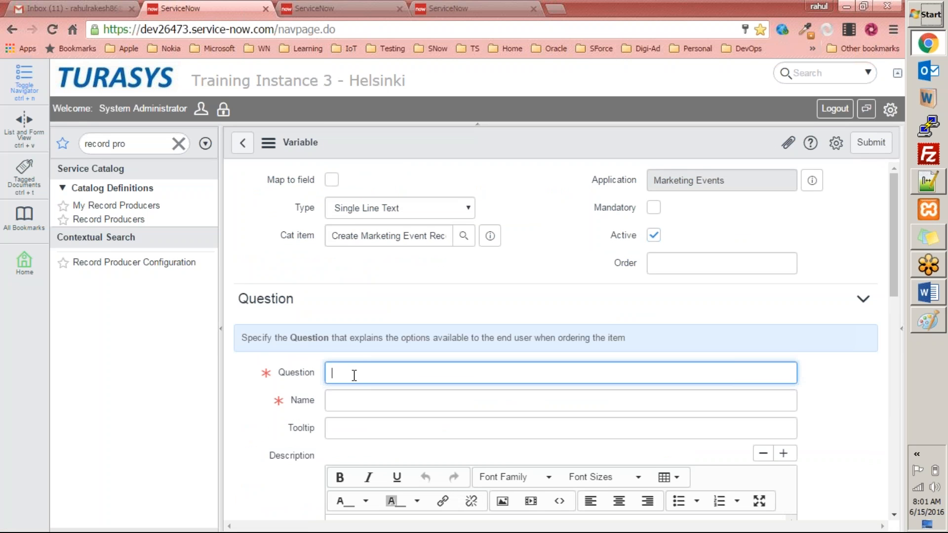
text(Number of attendees expected)
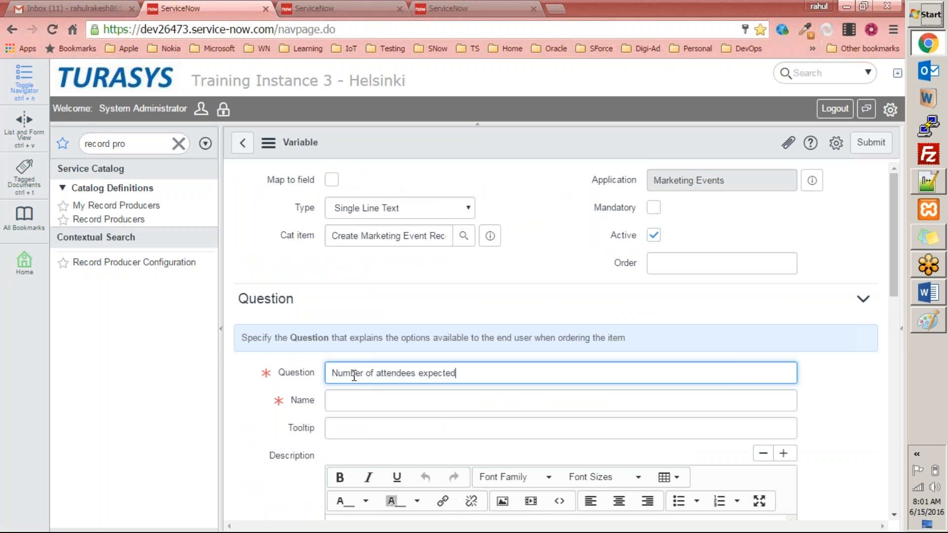
key(Tab)
text(atten)
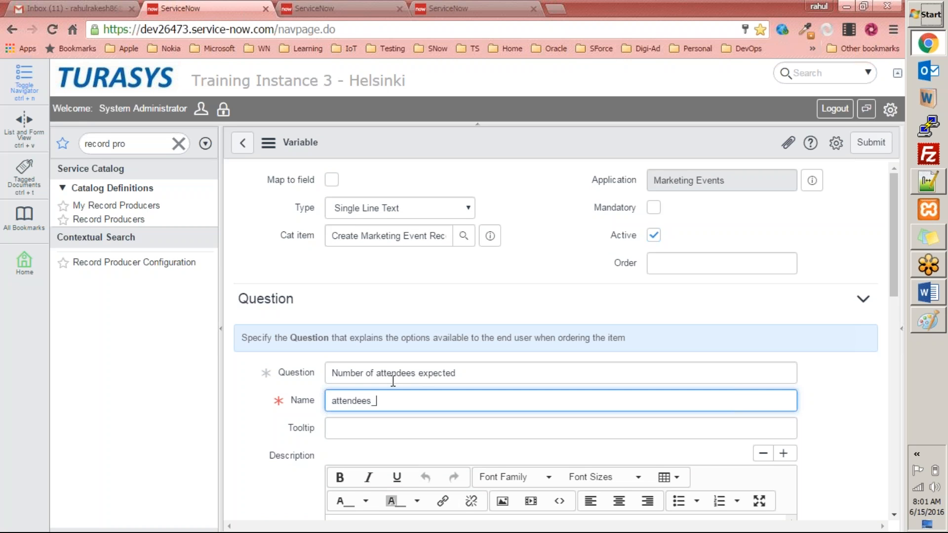
text(dees_expected)
scroll(393, 381, down, 4)
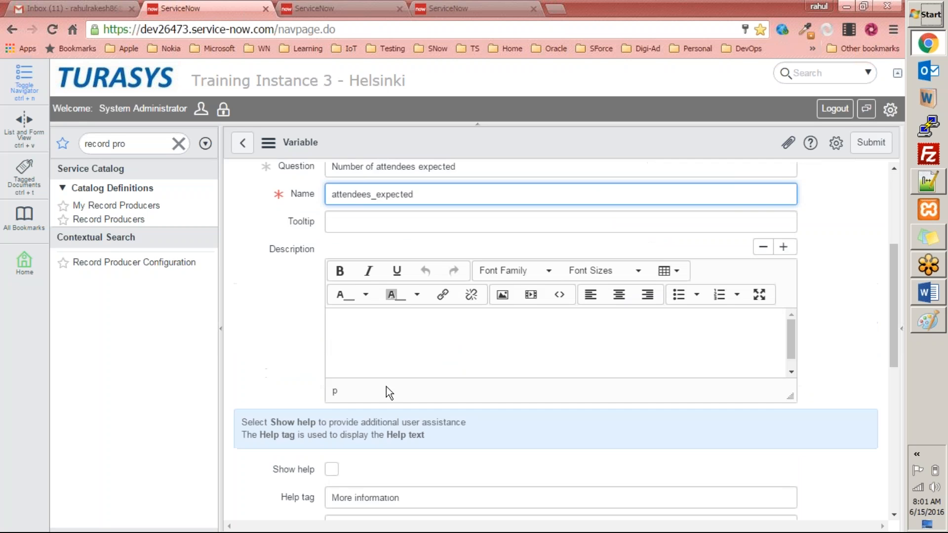
click(872, 143)
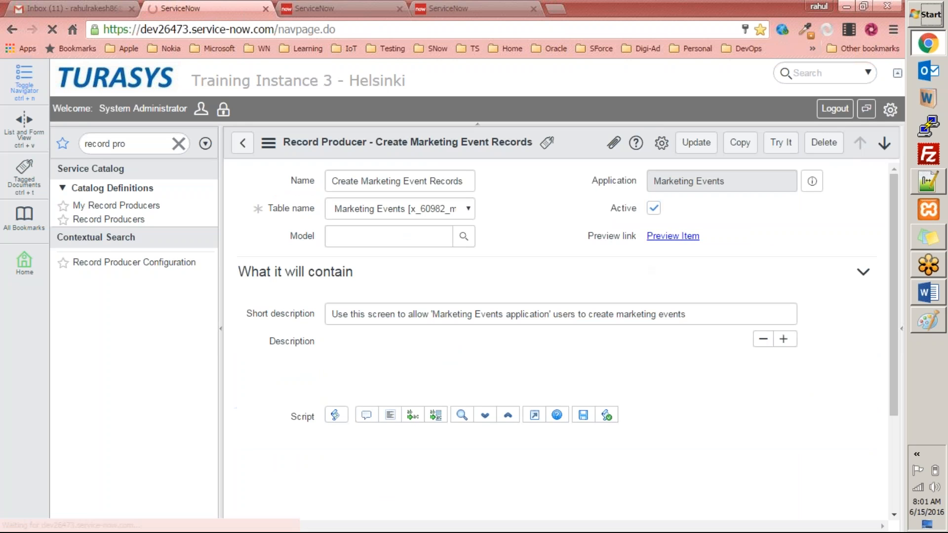
Preview the record producer item, then check the next field label on the Marketing Events form
click(678, 236)
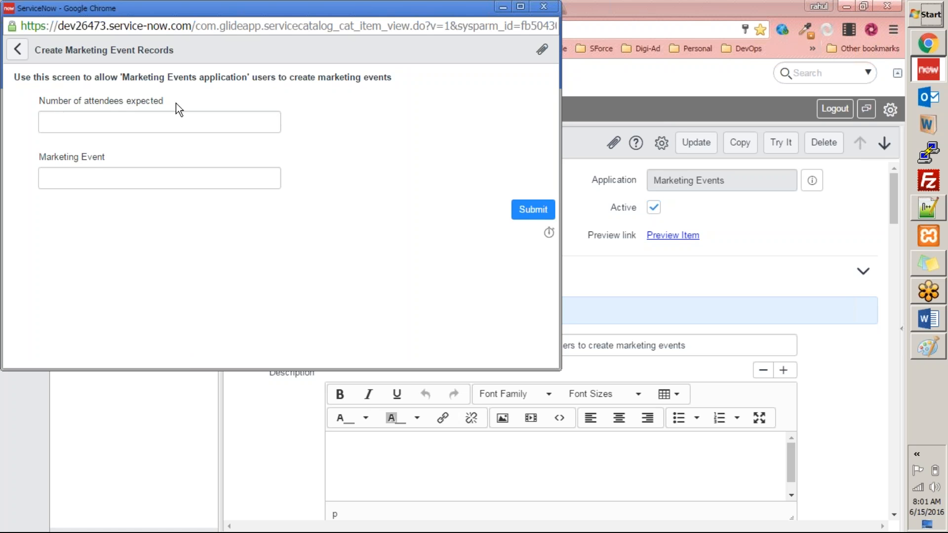
drag(223, 9, 200, 86)
click(520, 80)
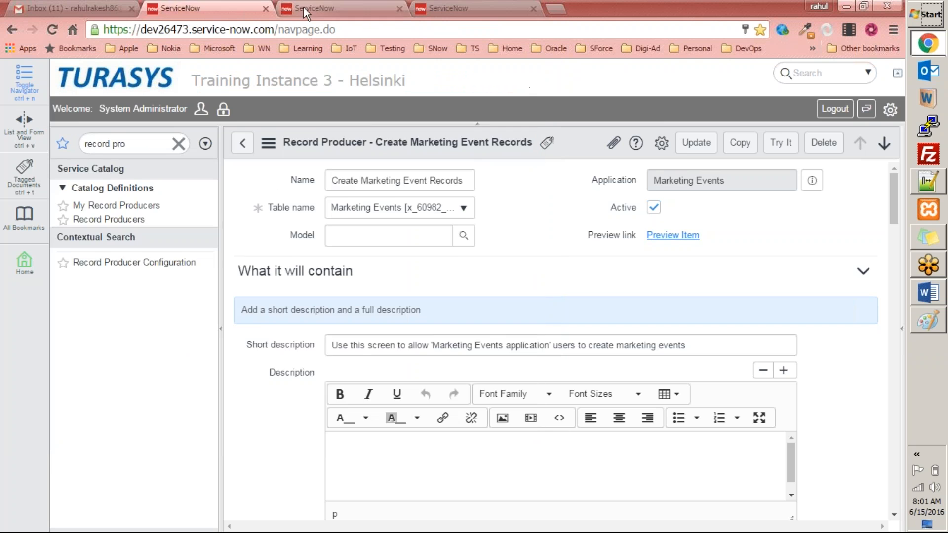
click(306, 12)
triple_click(594, 242)
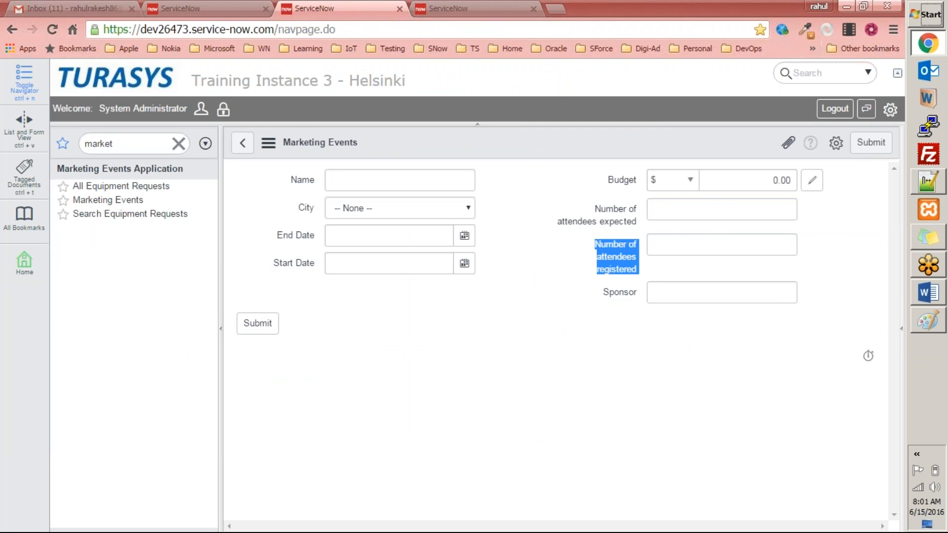
Add a variable with question "Number of attendees registered" and name attendees_registered, and submit it
click(215, 15)
scroll(468, 306, down, 10)
scroll(523, 334, down, 5)
scroll(509, 340, down, 6)
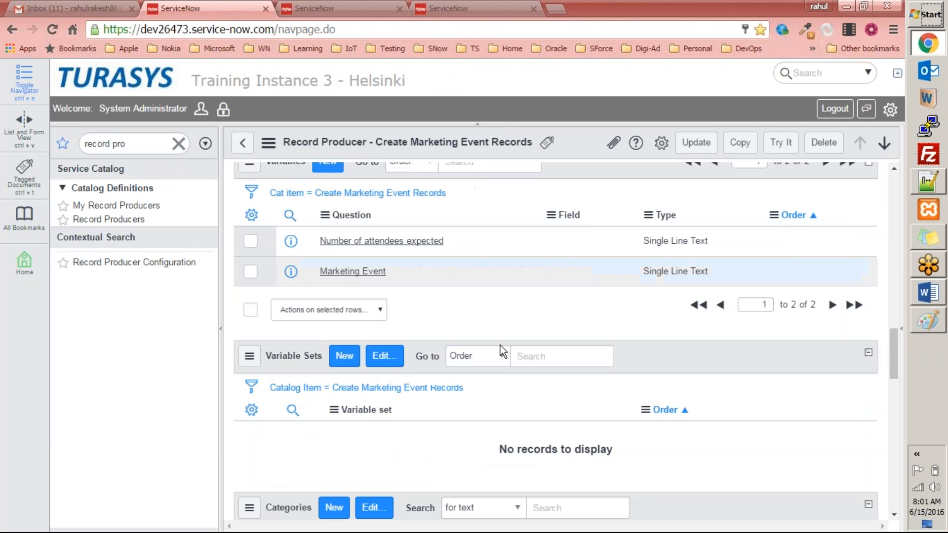
click(331, 168)
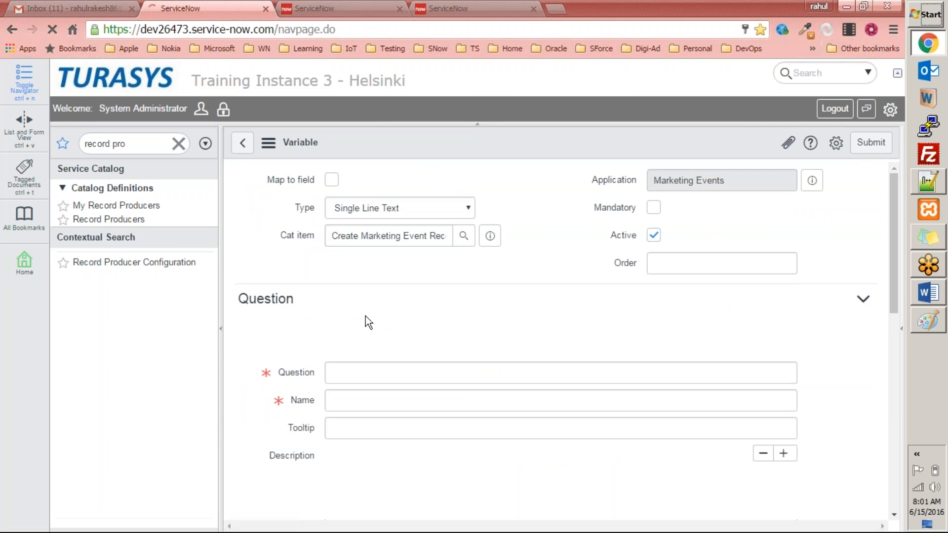
scroll(395, 323, down, 2)
click(370, 305)
text(Numb)
text(er o)
text(f attende)
text(es Req)
key(BackSpace)
key(BackSpace)
key(BackSpace)
text(registered)
key(Tab)
text(attendees_registered)
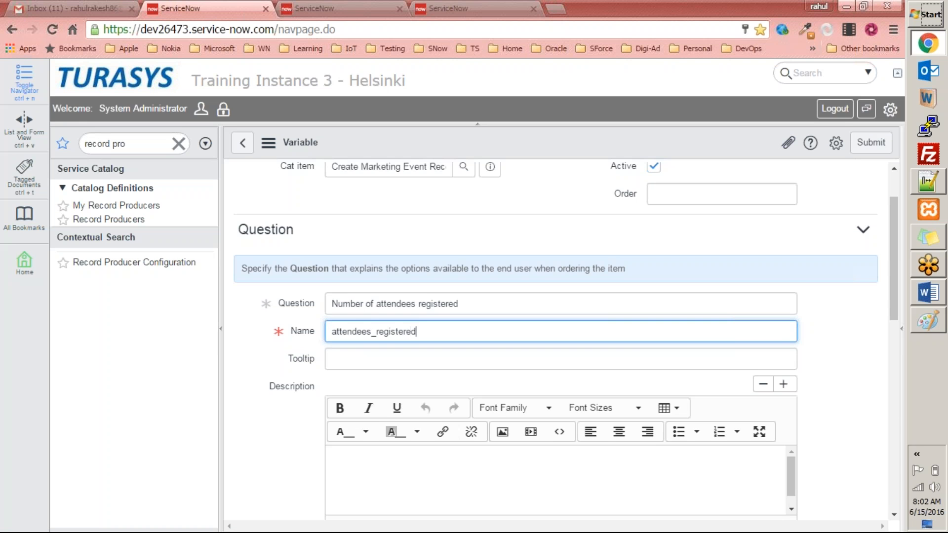
scroll(381, 364, down, 6)
scroll(311, 444, down, 5)
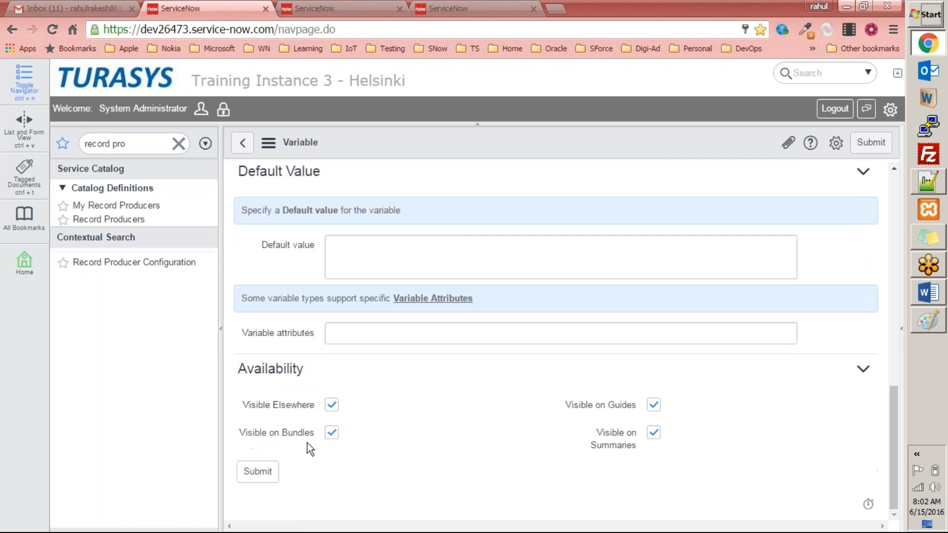
click(259, 472)
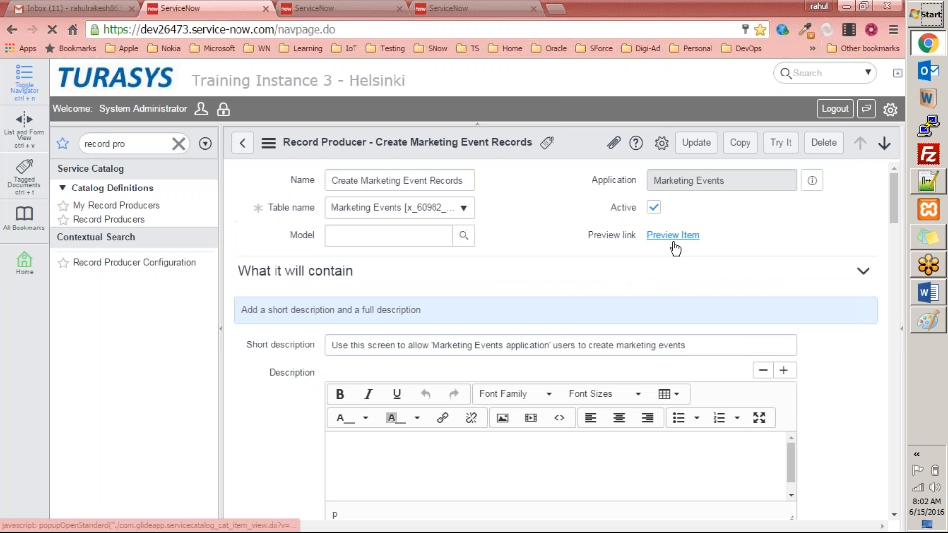
Preview the record producer item and compare it with the Marketing Events form
click(673, 241)
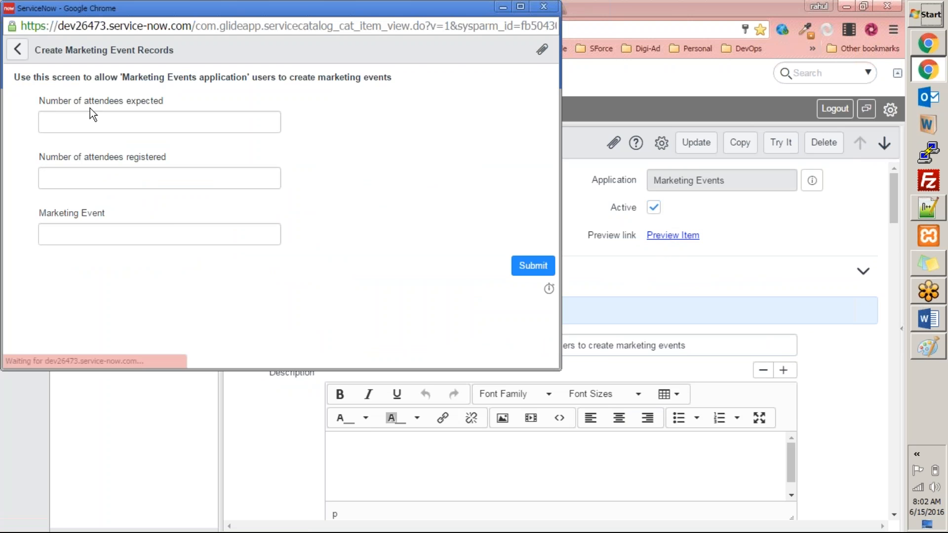
click(543, 6)
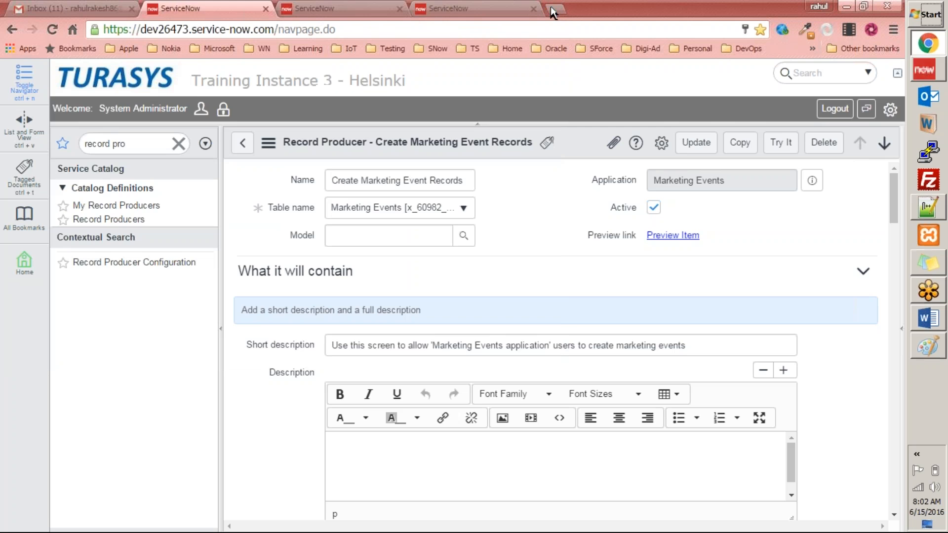
click(312, 8)
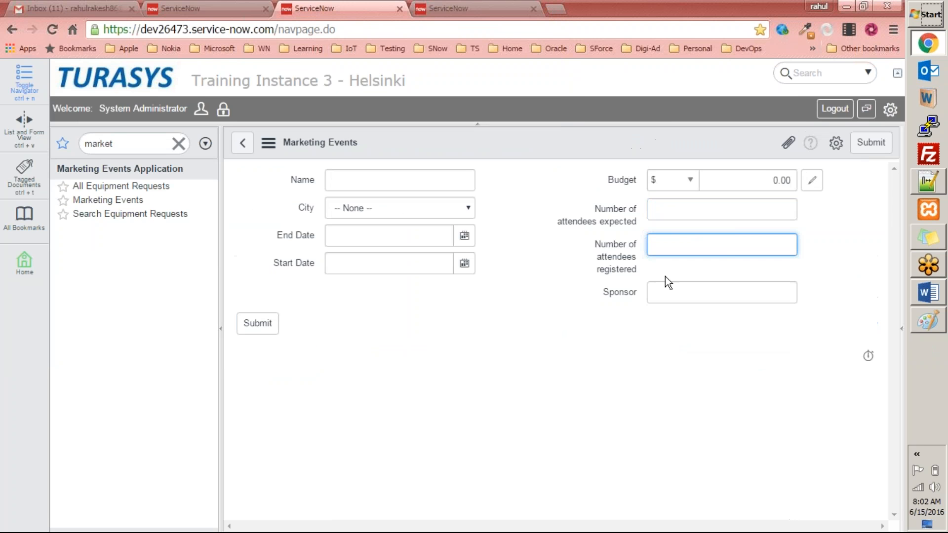
click(183, 9)
Add a variable with question Sponsor and name sponsor, save it, and return to the record producer
scroll(360, 270, down, 10)
scroll(404, 298, down, 15)
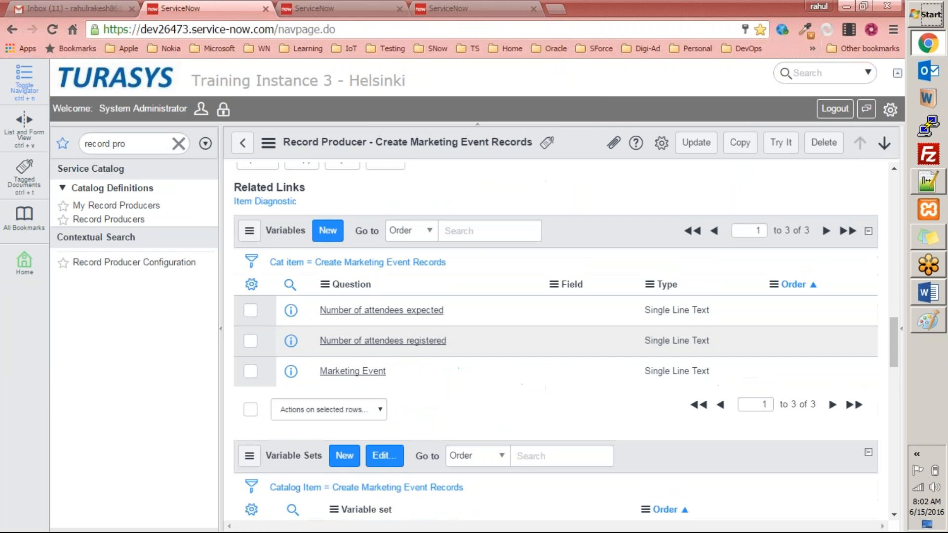
click(328, 230)
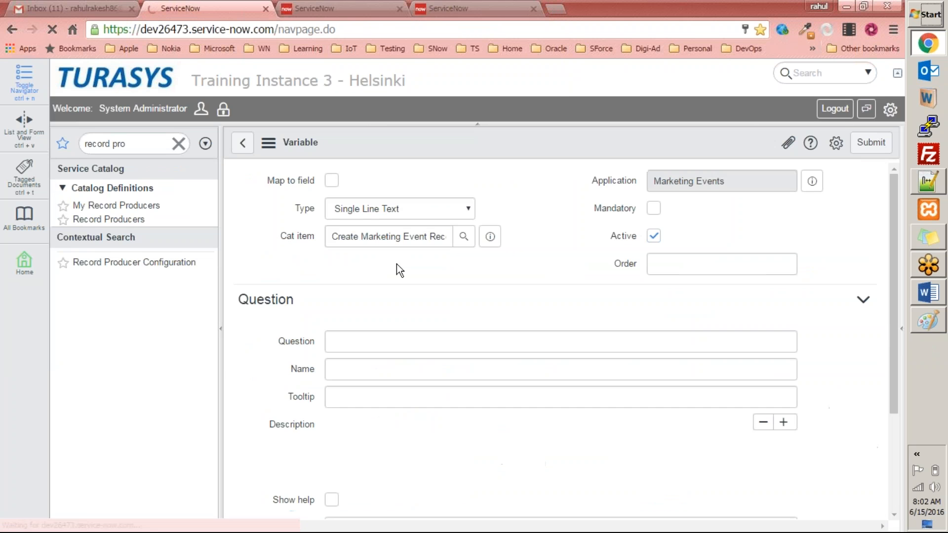
click(360, 338)
text(Sponsor)
key(Tab)
text(spons)
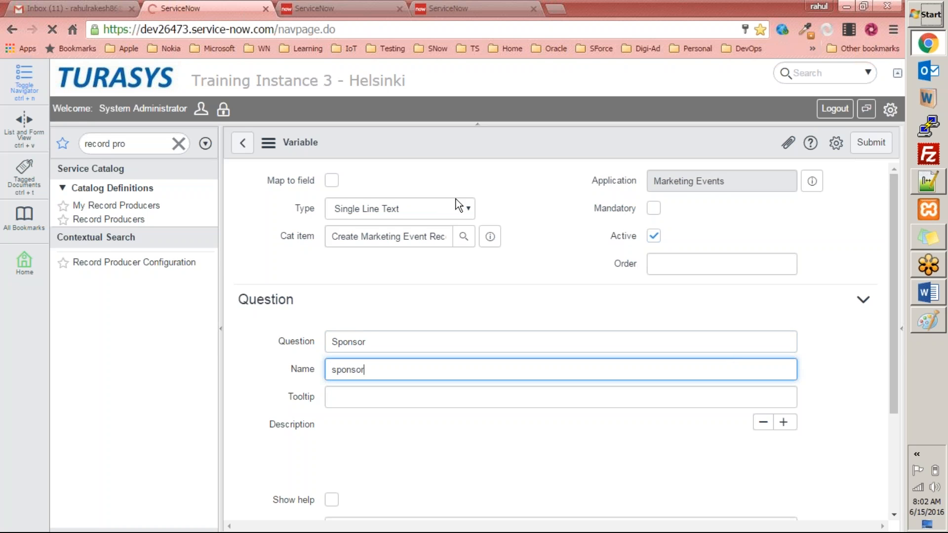
right_click(504, 141)
right_click(455, 131)
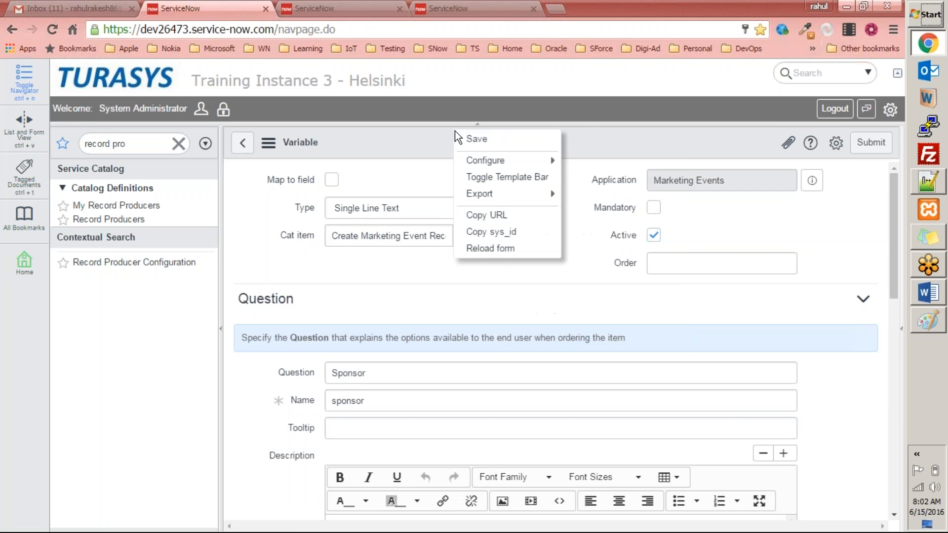
click(487, 138)
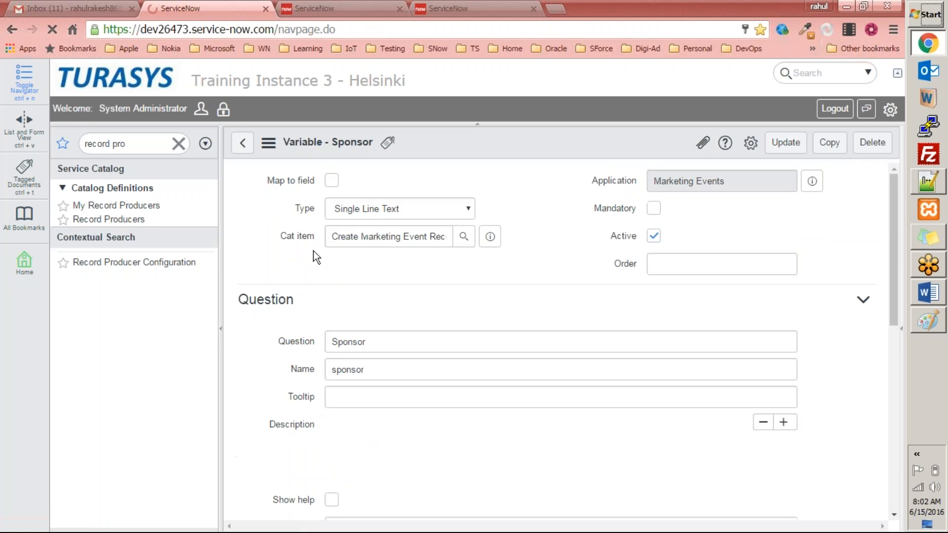
click(242, 144)
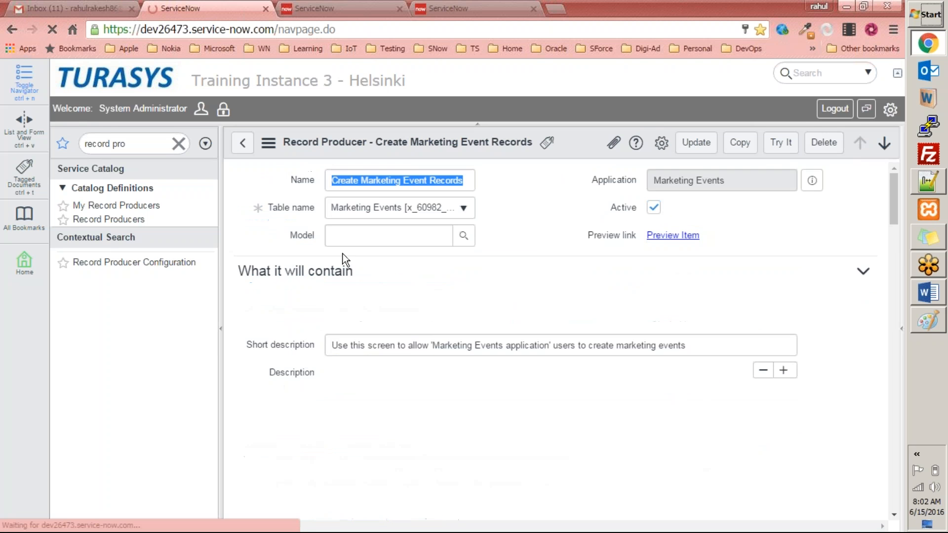
Add a Date variable with question "Needed From" and name needed_from, and save it
scroll(421, 264, down, 12)
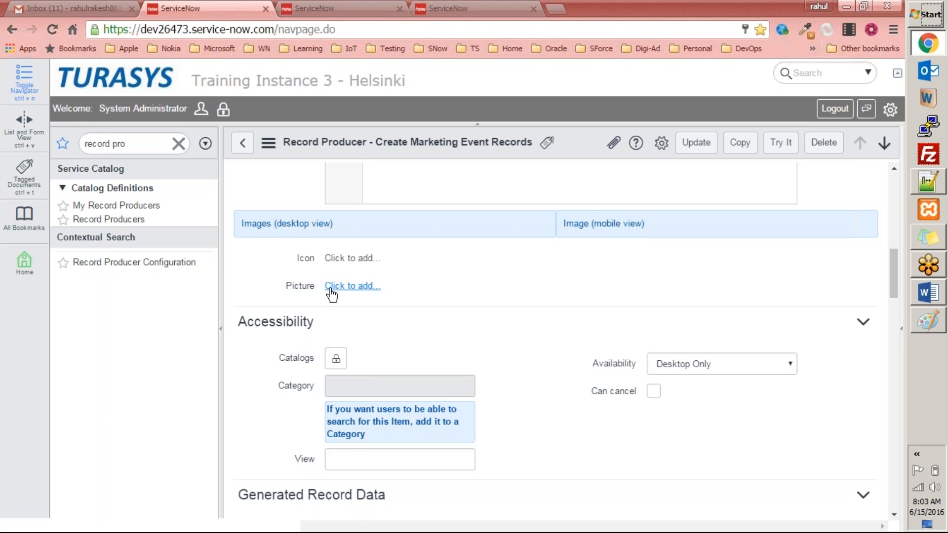
scroll(324, 239, down, 4)
scroll(325, 239, up, 1)
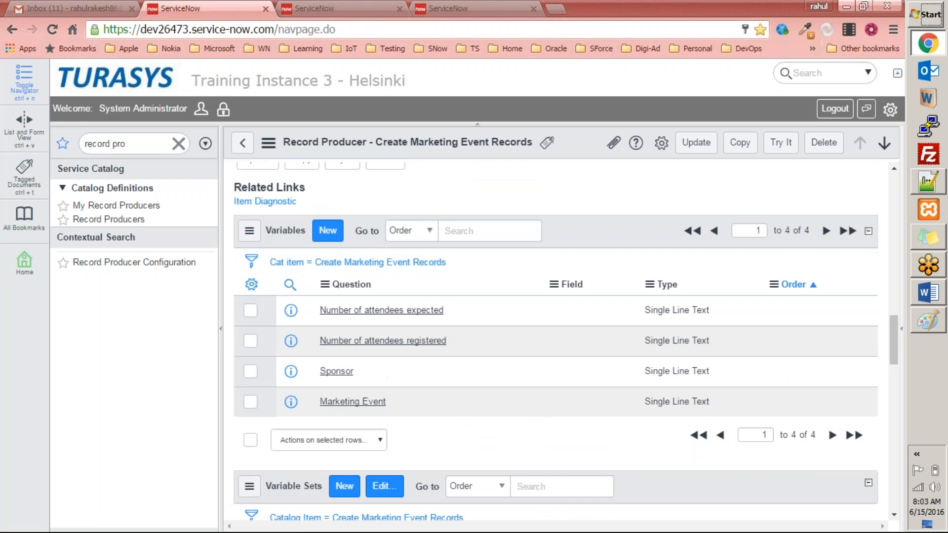
click(323, 235)
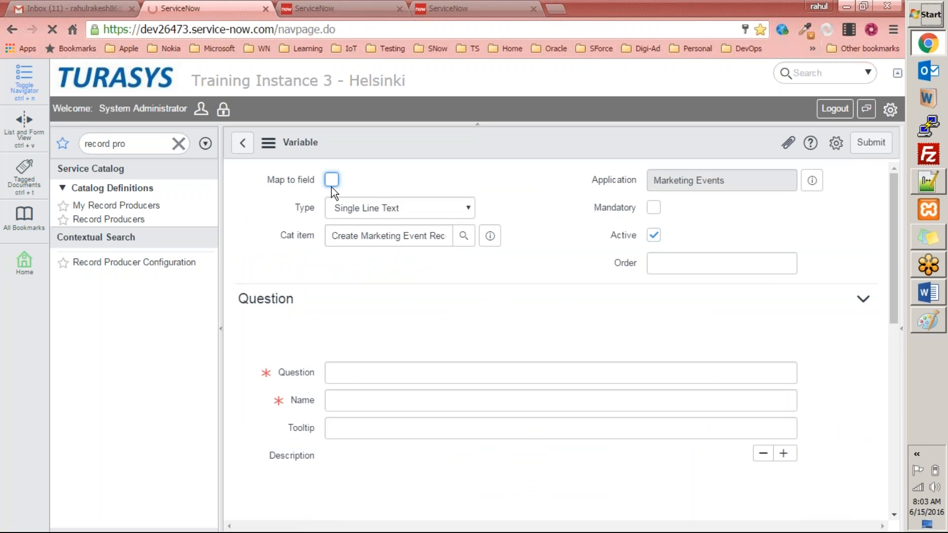
click(363, 208)
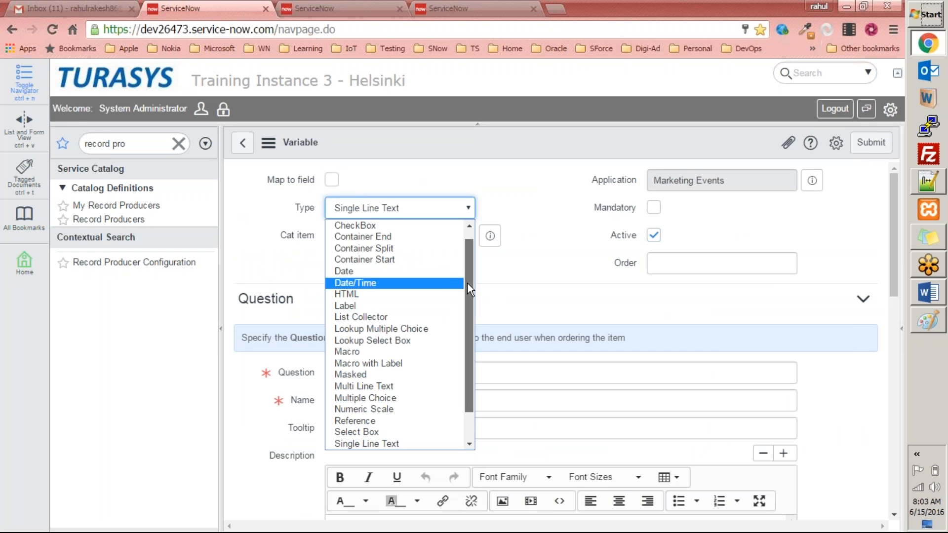
click(407, 275)
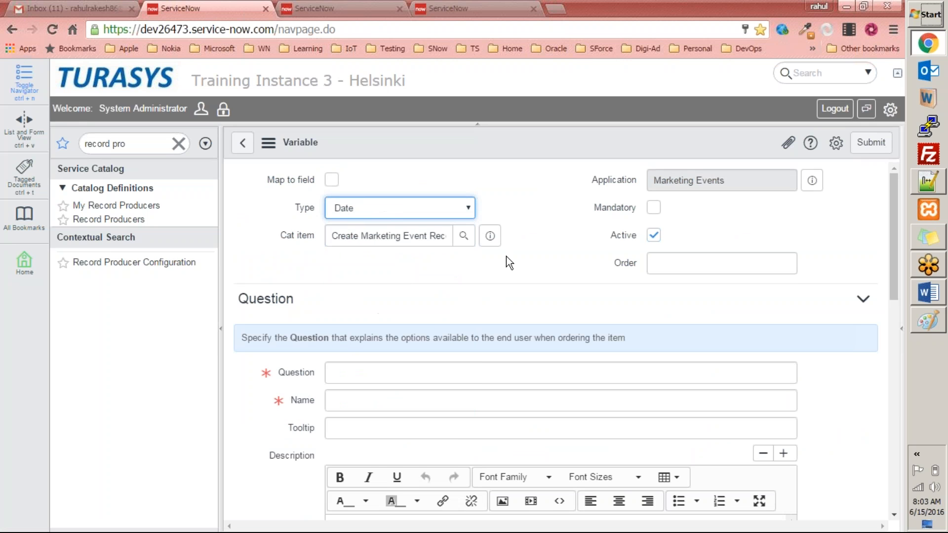
click(403, 368)
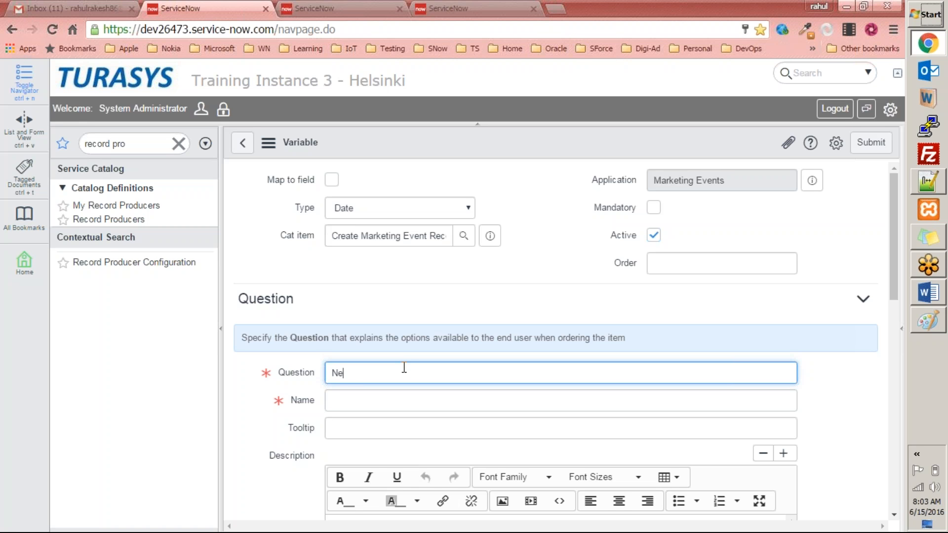
text(Neeed)
key(BackSpace)
key(BackSpace)
text(ded From)
key(Tab)
text(n)
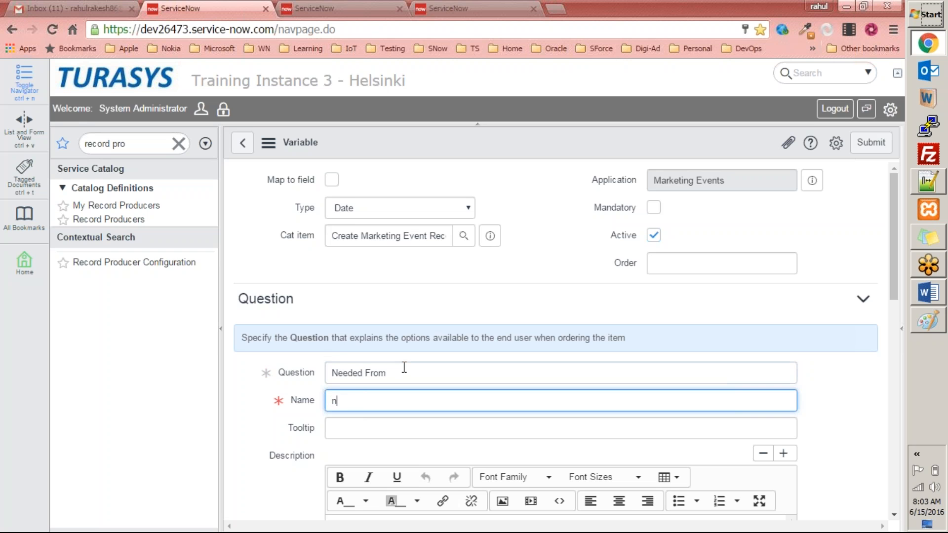
text(eeded_from)
key(Tab)
scroll(407, 368, down, 7)
scroll(411, 369, up, 7)
right_click(583, 146)
click(602, 155)
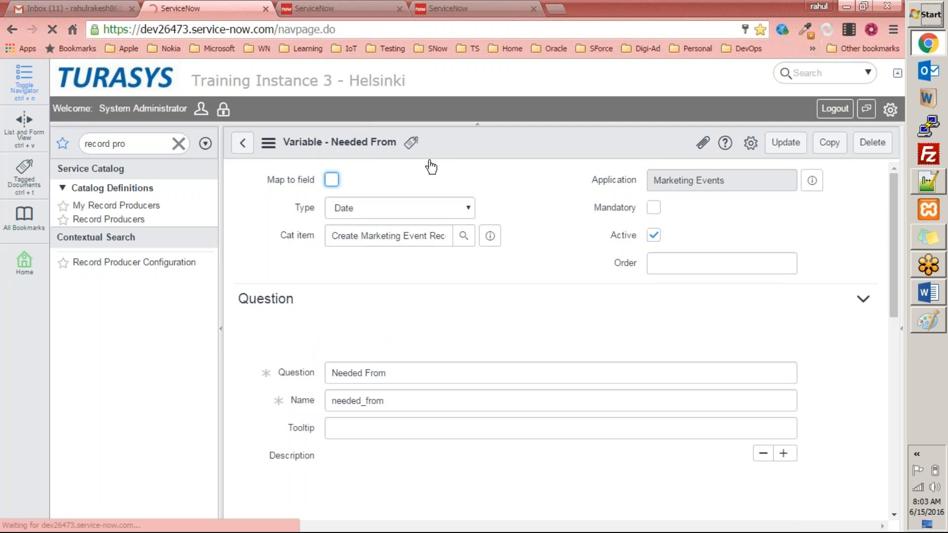
Add a Date variable with question "Needed until" and name needed_until to the record producer, and submit it
click(243, 143)
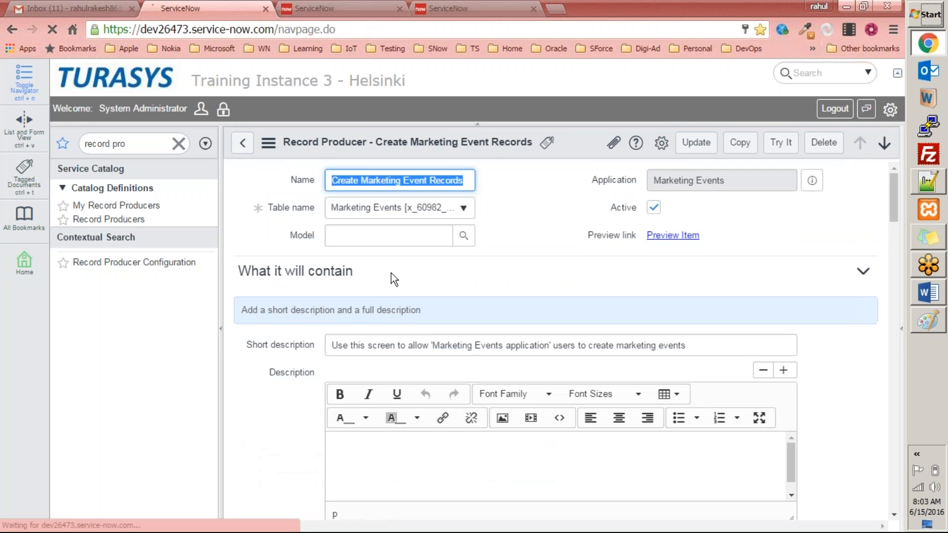
scroll(391, 274, down, 10)
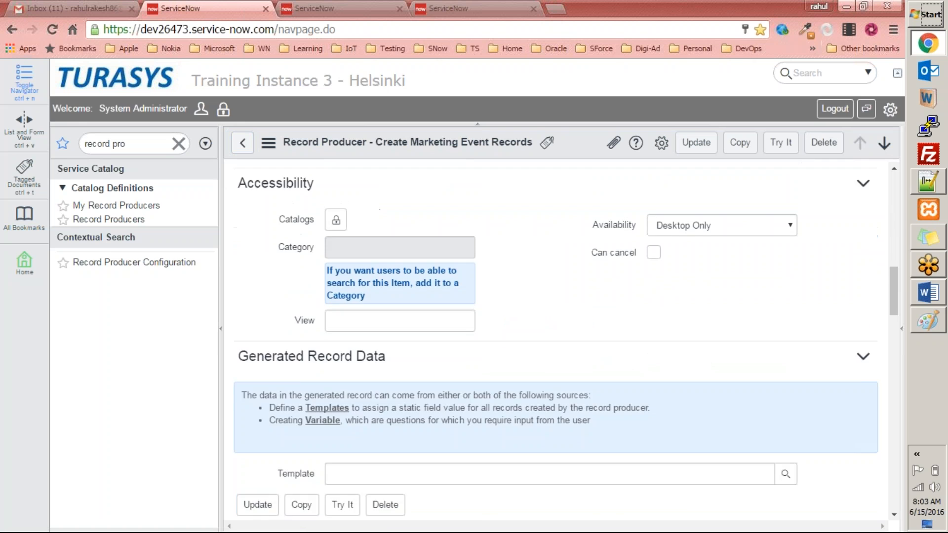
scroll(335, 257, down, 6)
click(328, 231)
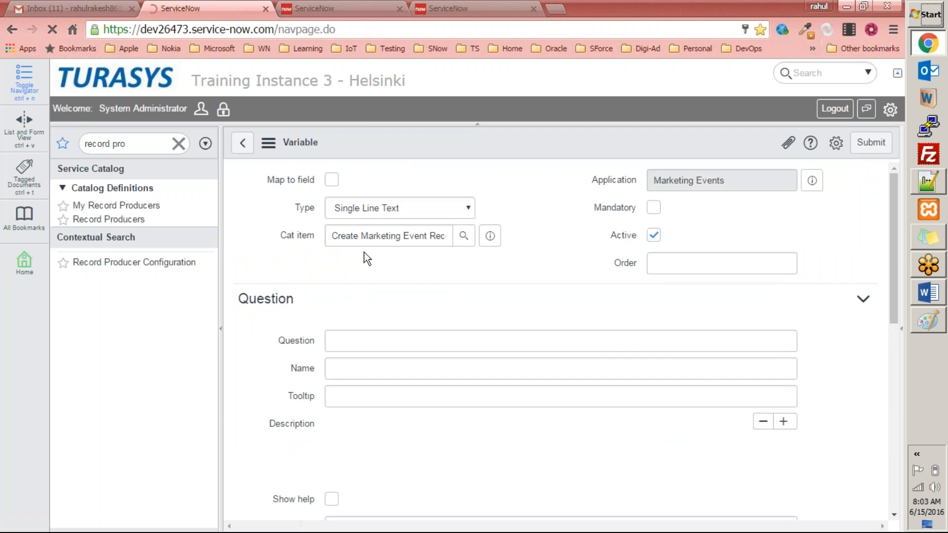
click(375, 214)
click(354, 271)
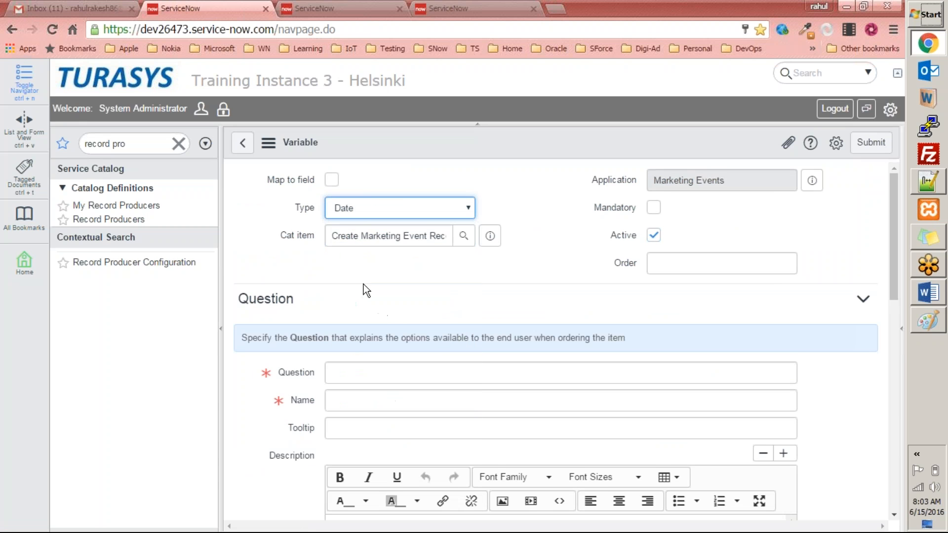
click(356, 376)
text(Needed until)
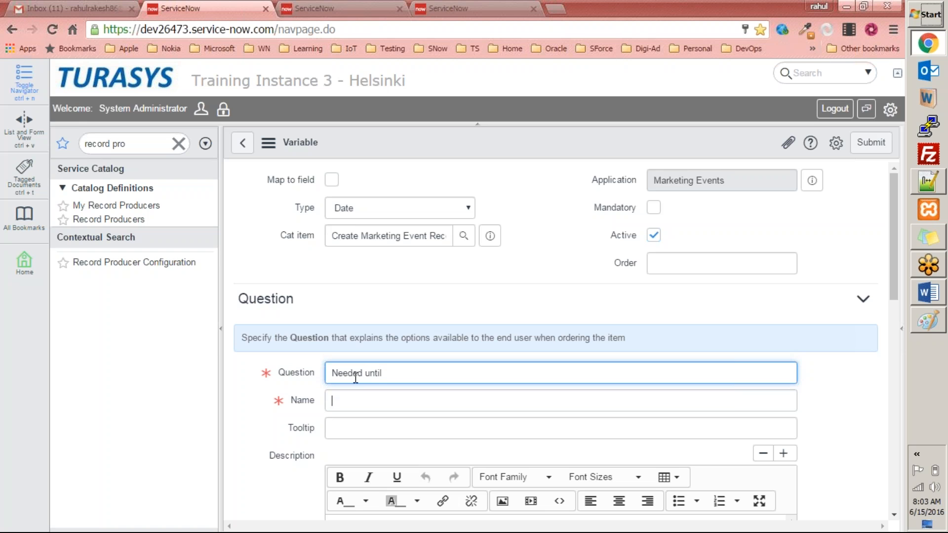
text(needed_until)
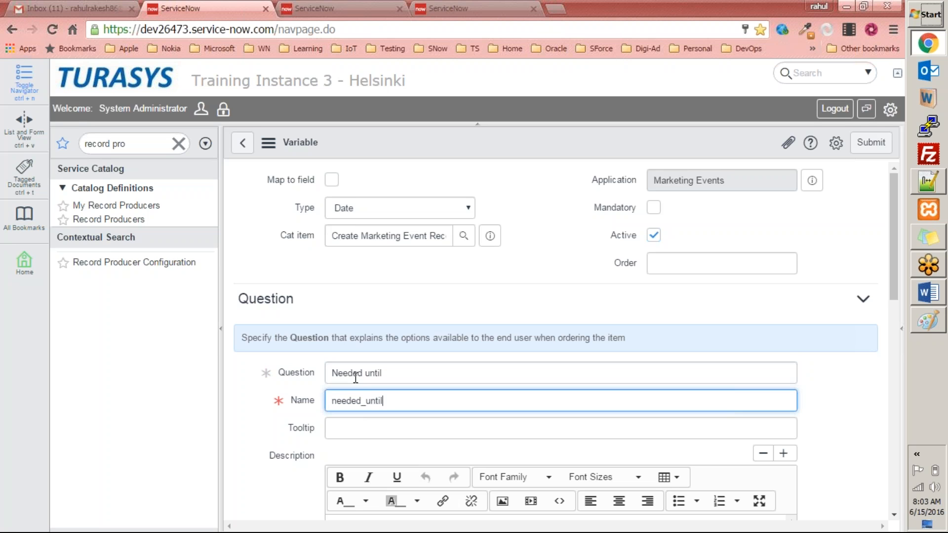
key(Tab)
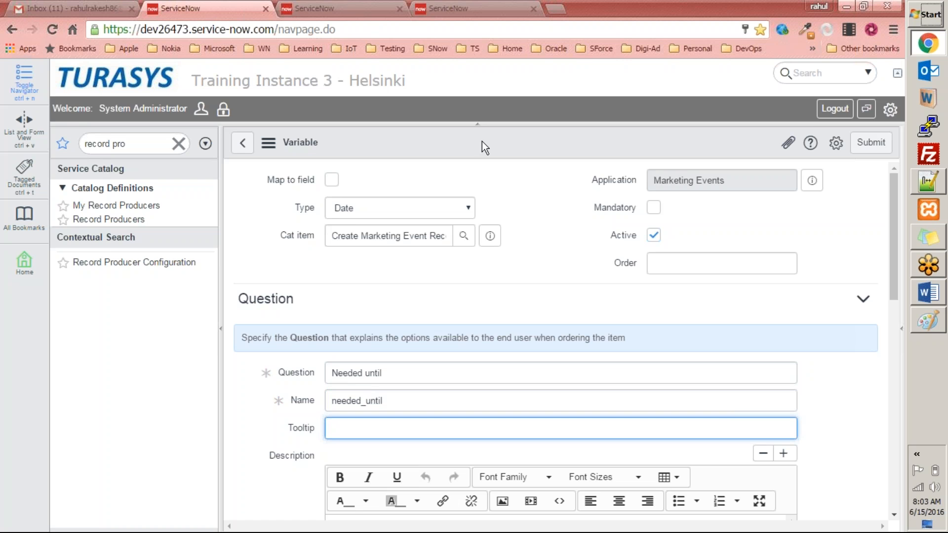
click(867, 143)
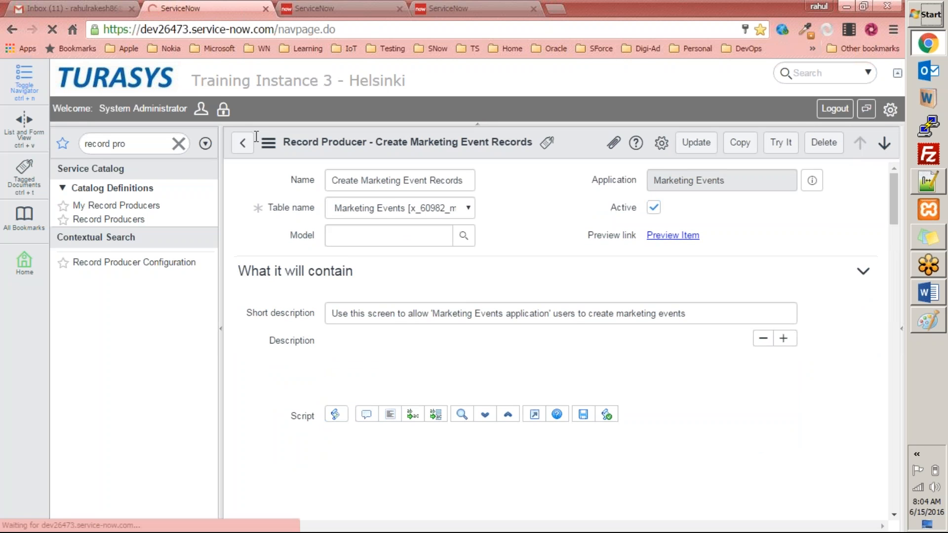
Preview the record producer item in its own maximized window
click(677, 237)
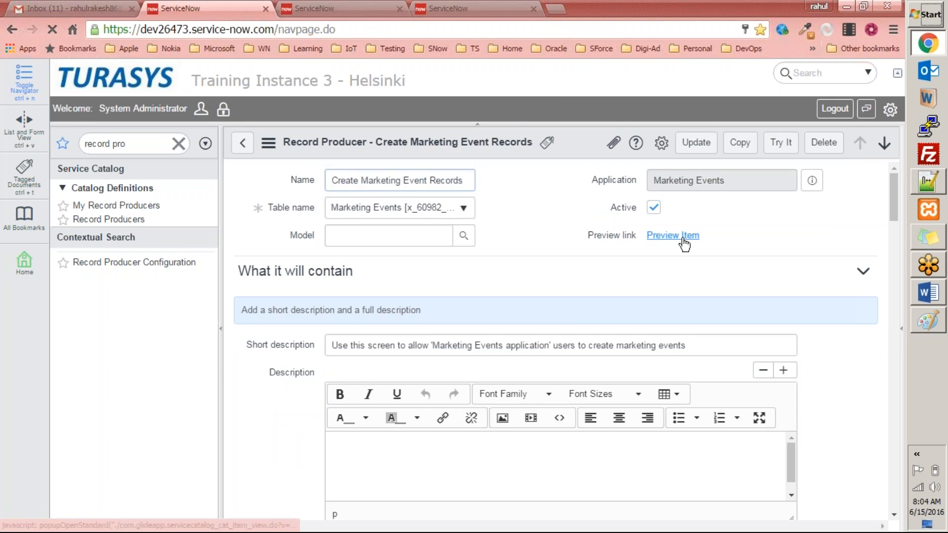
double_click(288, 8)
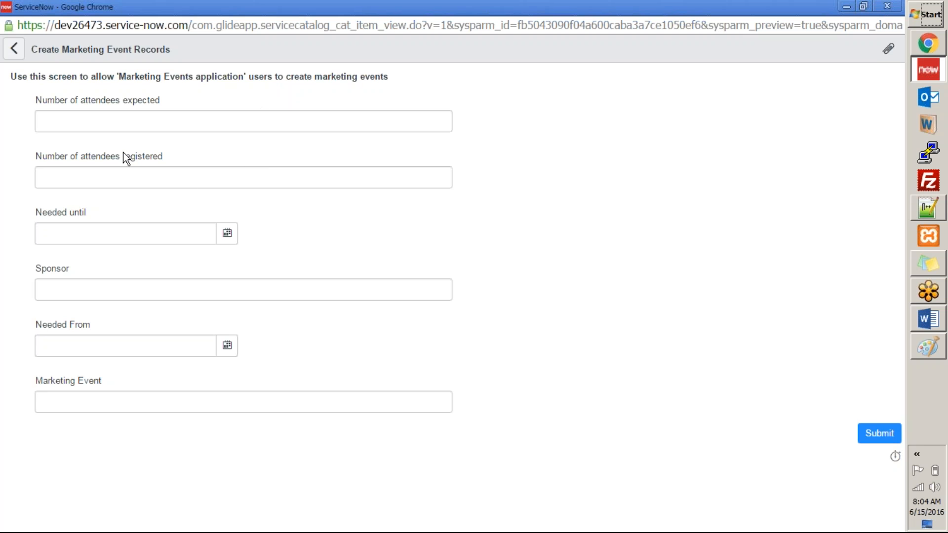
Set the order of the Marketing Event variable to 100 and the Sponsor variable to 200 in the variables list
scroll(790, 358, down, 20)
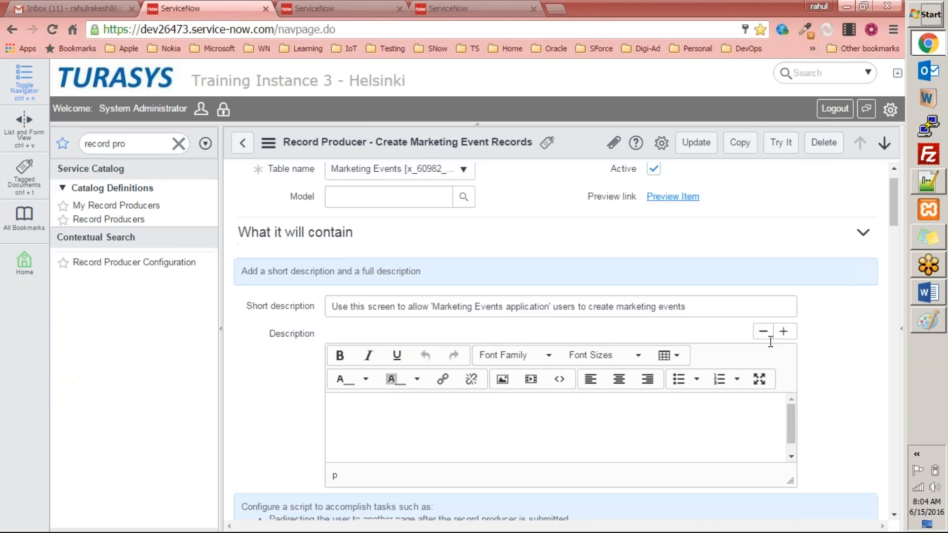
scroll(731, 370, up, 3)
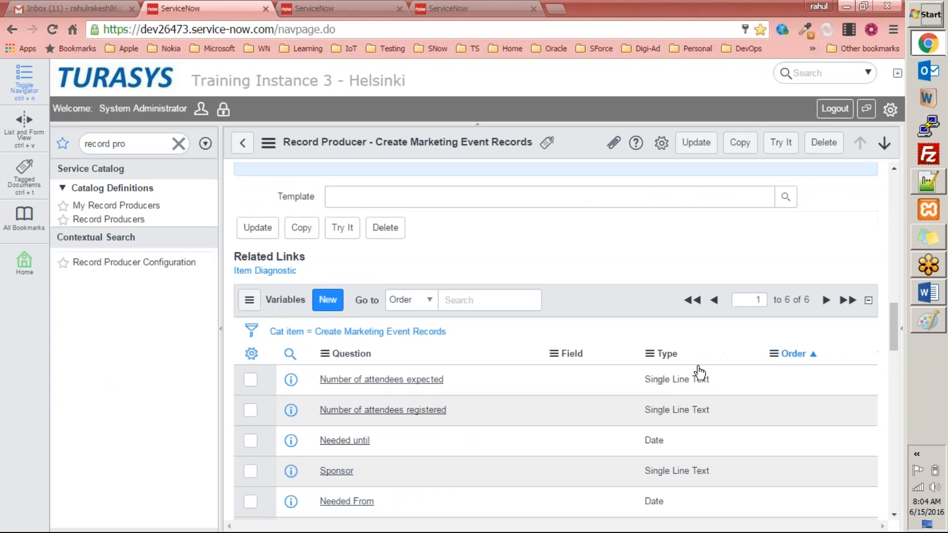
scroll(553, 385, down, 3)
scroll(291, 214, up, 2)
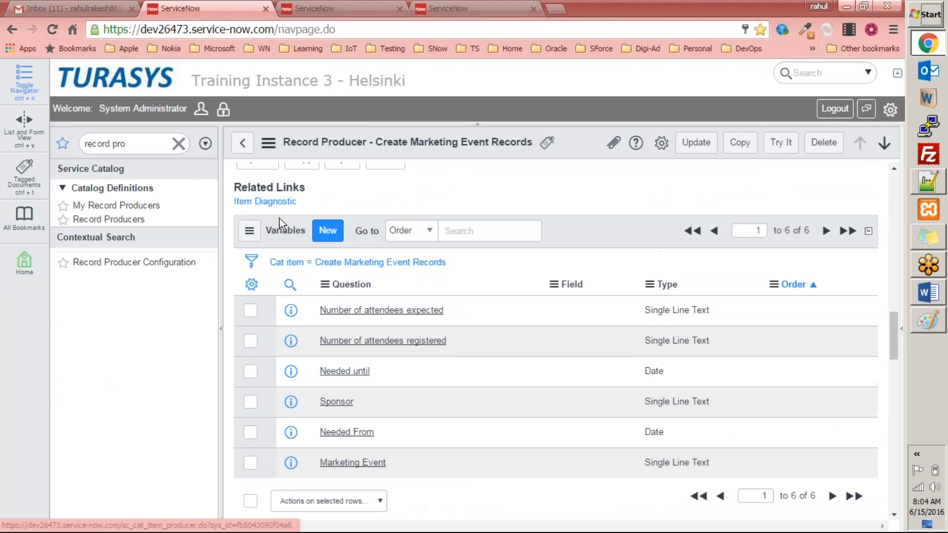
scroll(408, 382, down, 2)
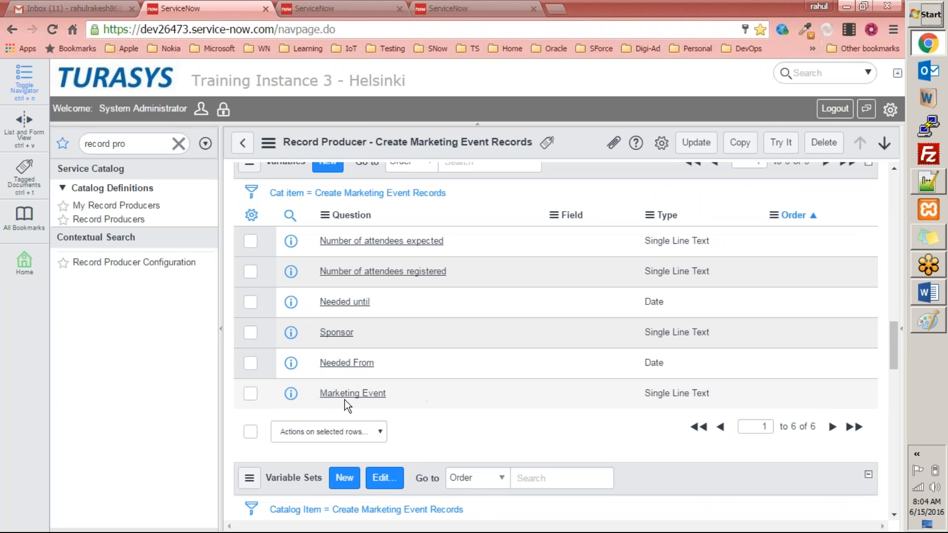
double_click(817, 393)
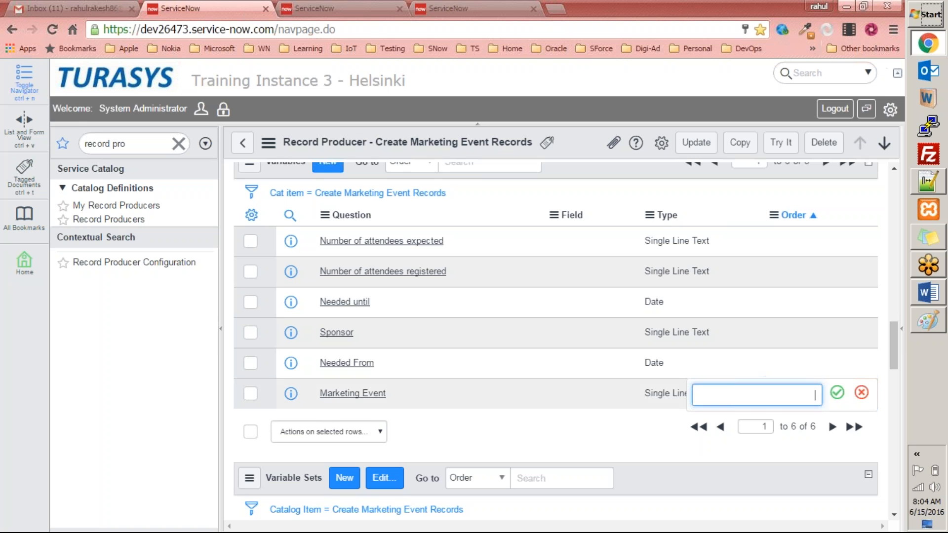
text(100)
click(837, 393)
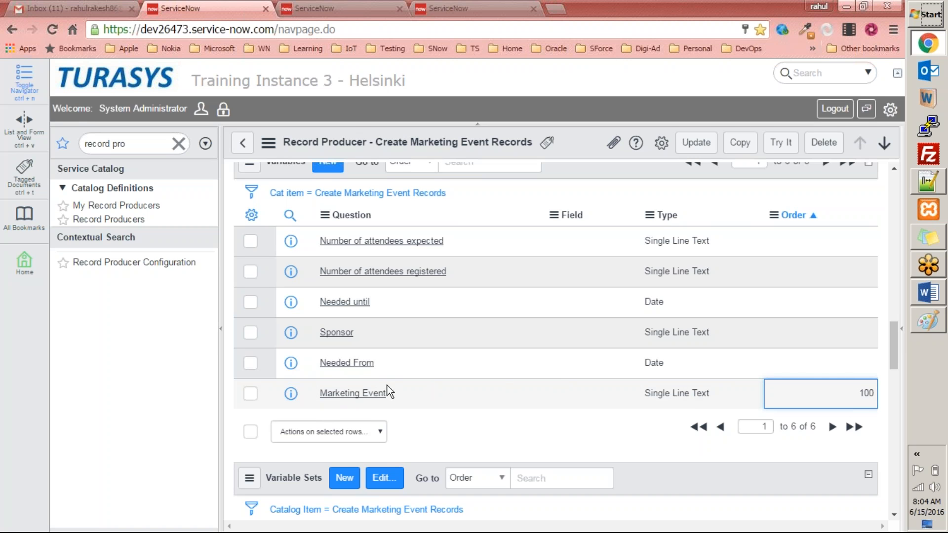
double_click(821, 340)
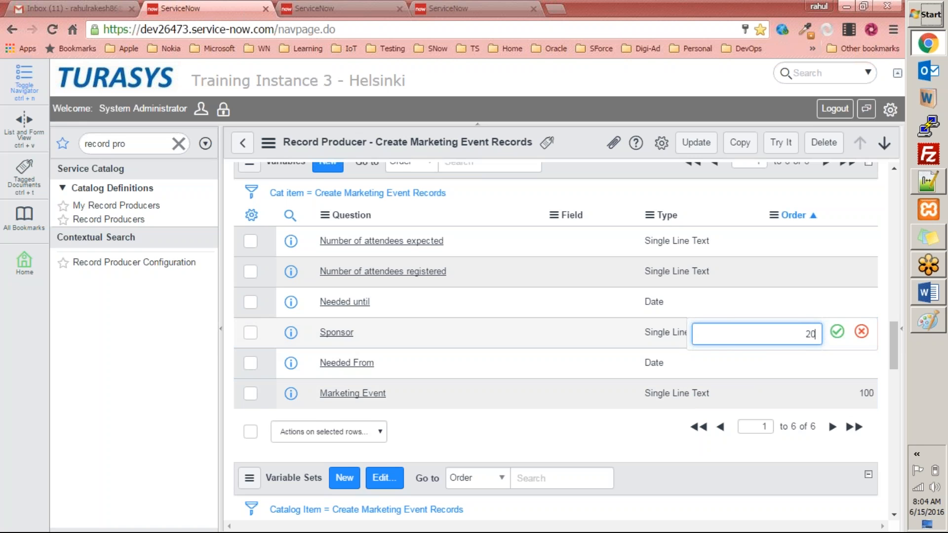
click(838, 332)
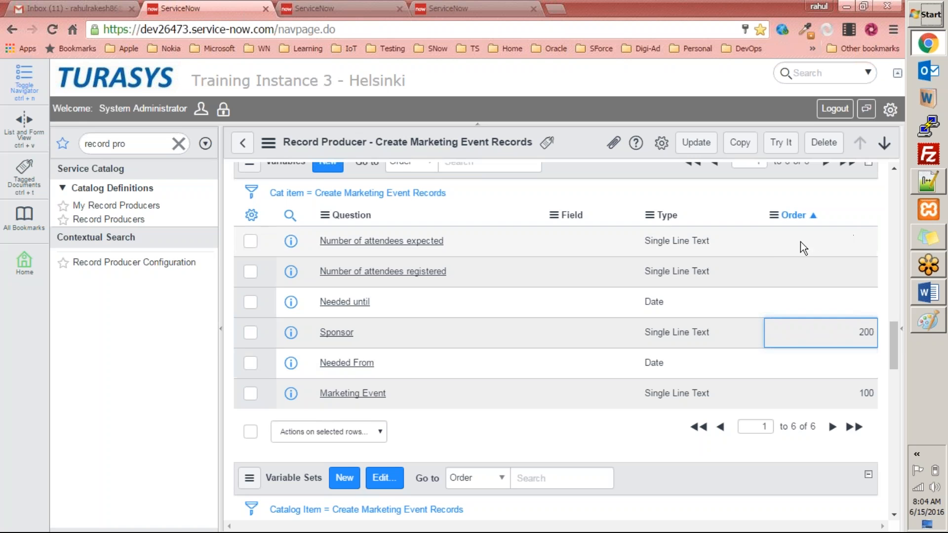
Set the orders of attendees registered to 300, attendees expected to 400, Needed From to 500 and Needed until to 600
double_click(792, 266)
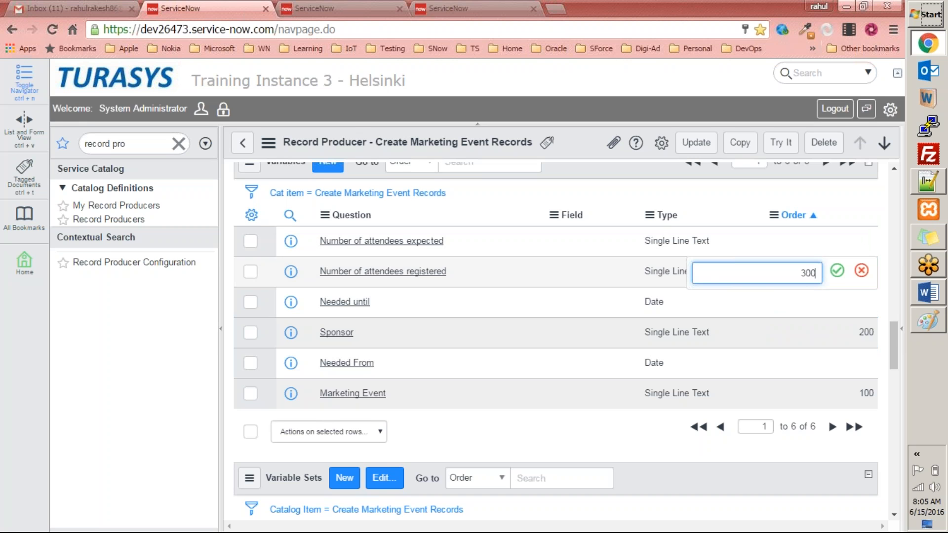
click(837, 271)
double_click(795, 239)
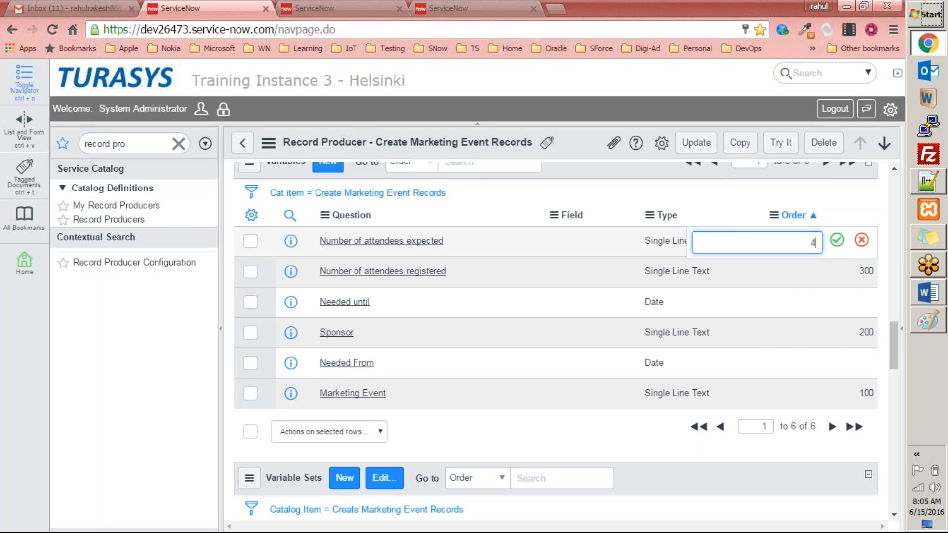
click(838, 240)
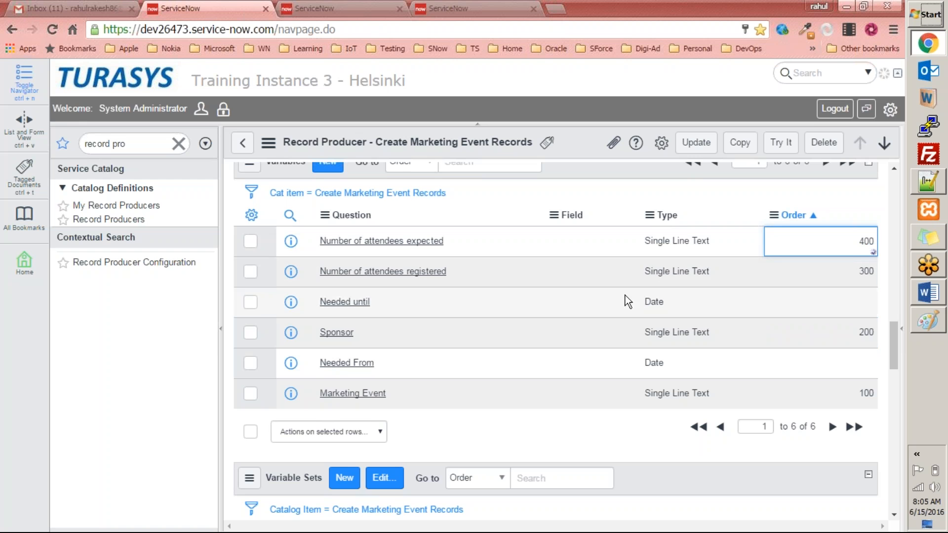
click(836, 364)
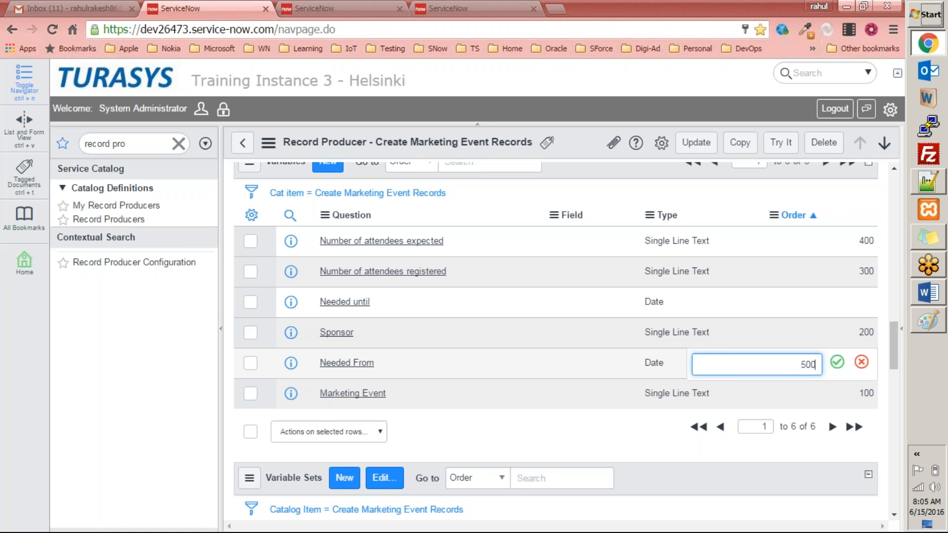
text(500)
key(Return)
click(858, 297)
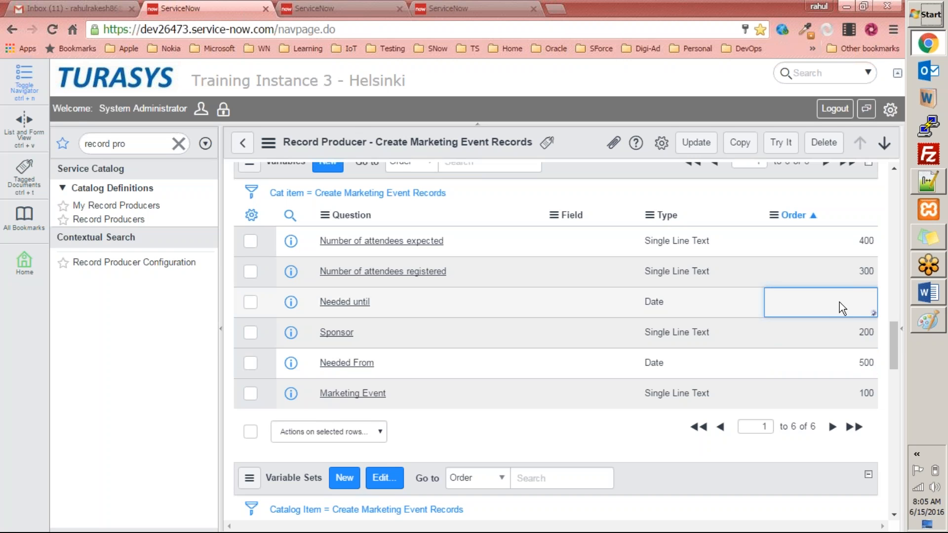
text(600)
click(837, 301)
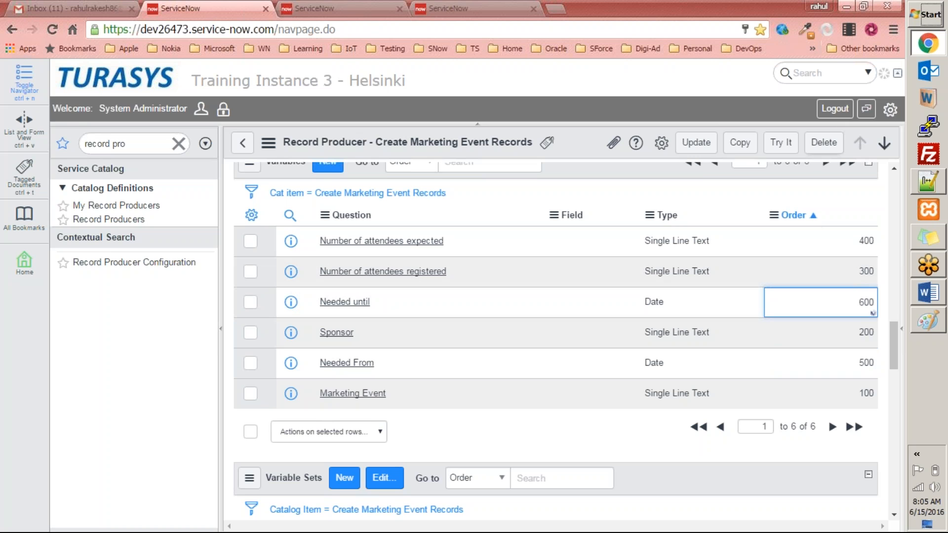
Update the record producer and preview the item to check the new variable sequence
click(696, 149)
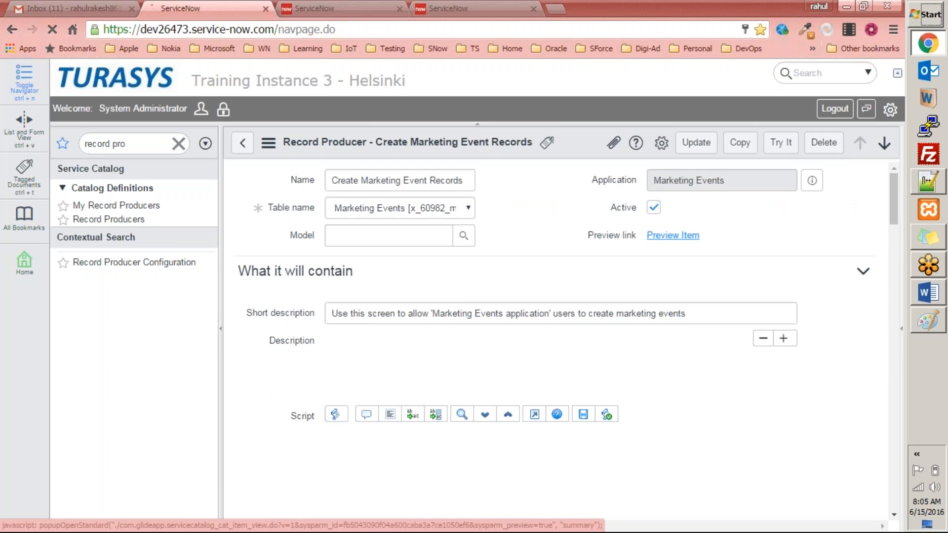
click(680, 236)
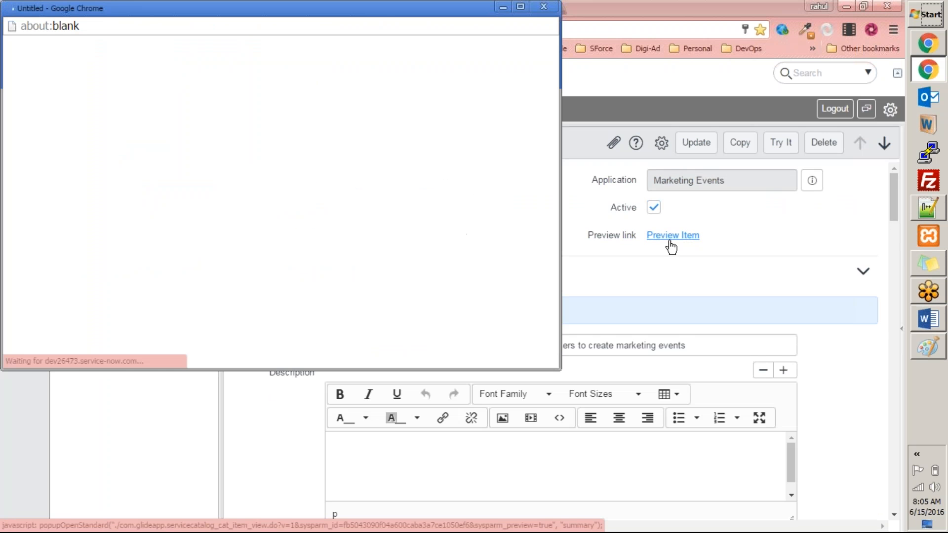
double_click(237, 7)
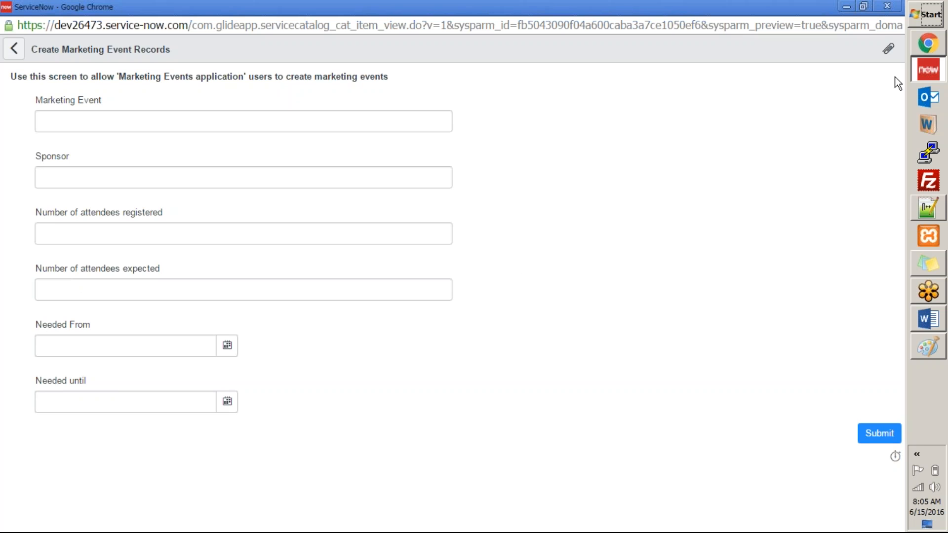
click(887, 6)
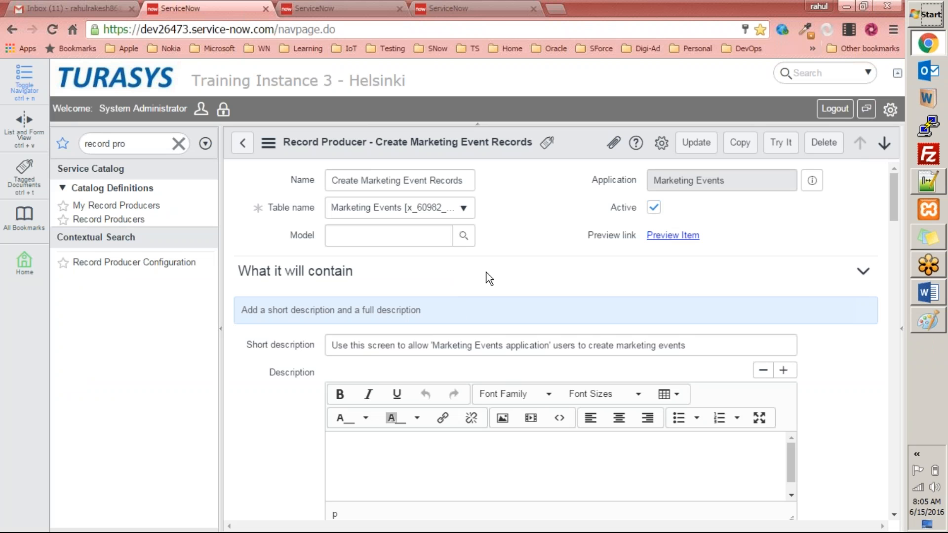
Preview the record producer item again in a smaller window
scroll(494, 274, down, 8)
scroll(494, 274, up, 8)
click(675, 236)
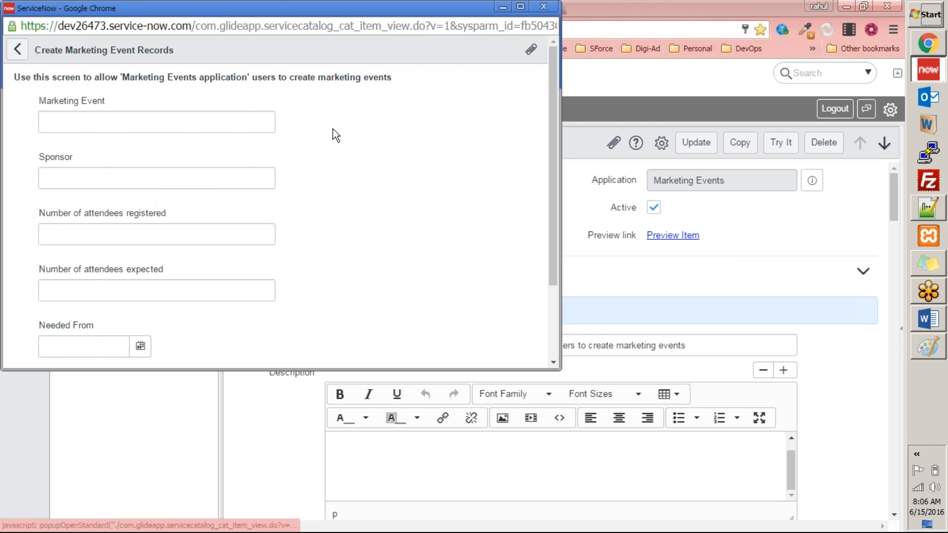
drag(277, 12, 310, 131)
click(580, 127)
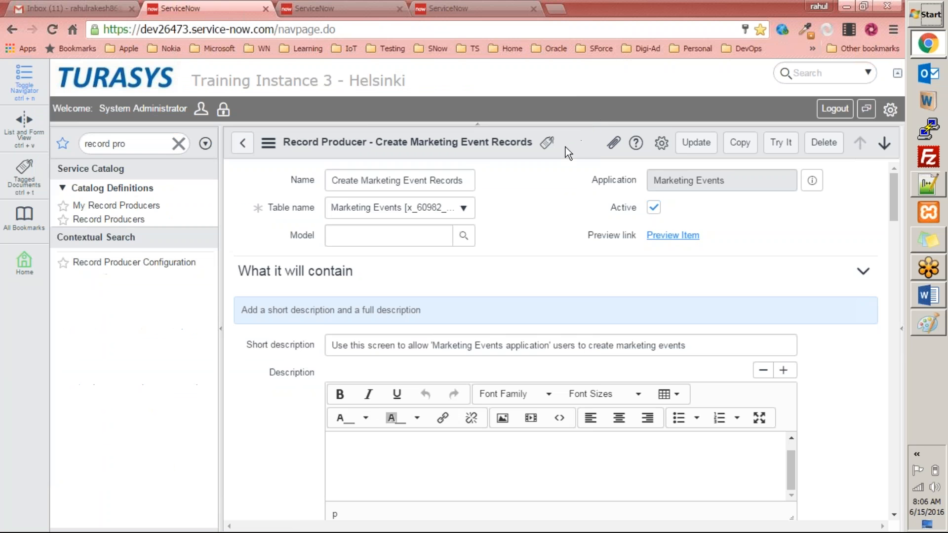
Switch to the Marketing Events form tab to compare it with the preview
scroll(510, 224, down, 2)
scroll(510, 223, up, 1)
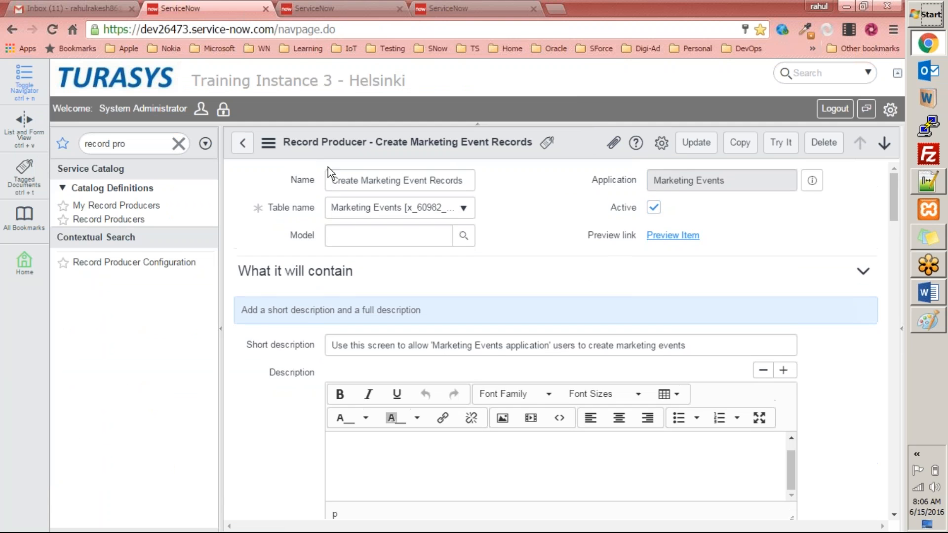
click(314, 9)
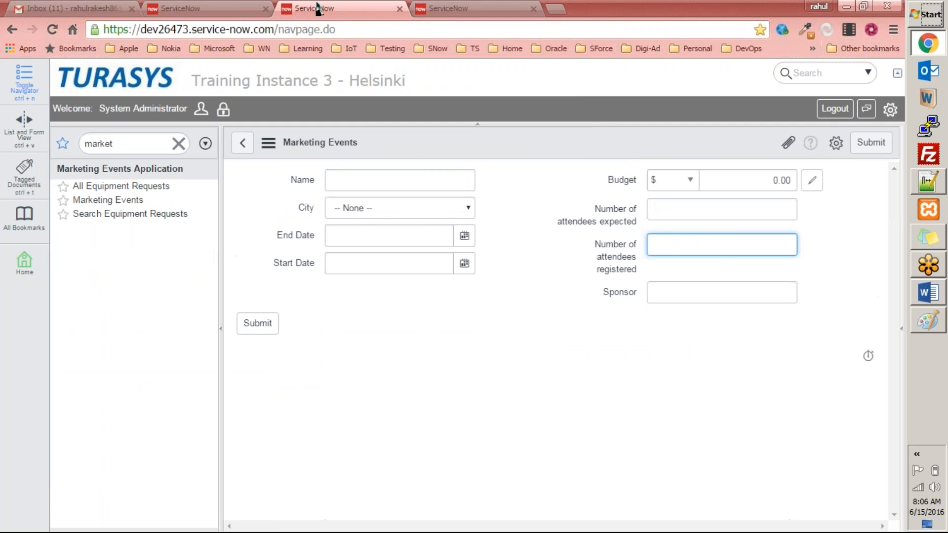
Clear the navigator filter, return to the homepage and collapse the Service Catalog module
click(178, 144)
click(138, 85)
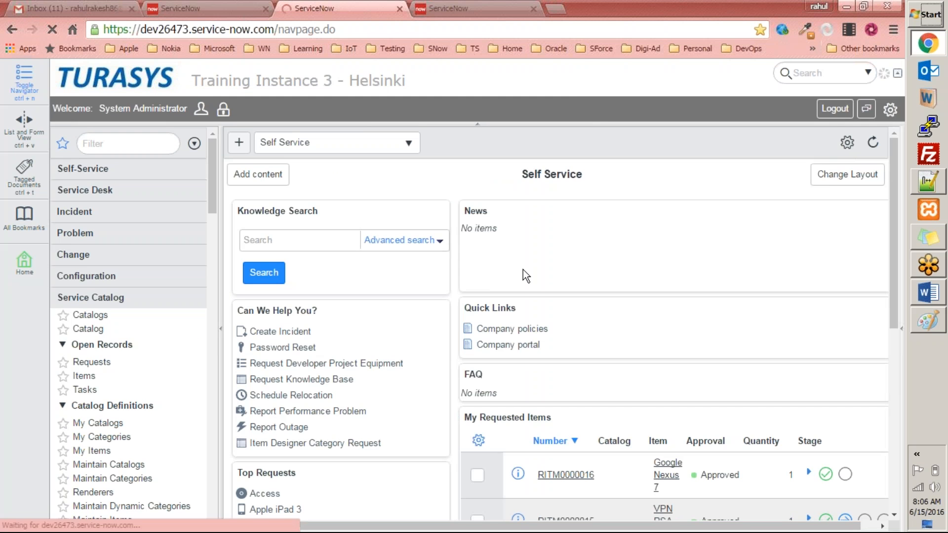
scroll(344, 339, down, 1)
scroll(344, 339, down, 4)
scroll(337, 340, up, 7)
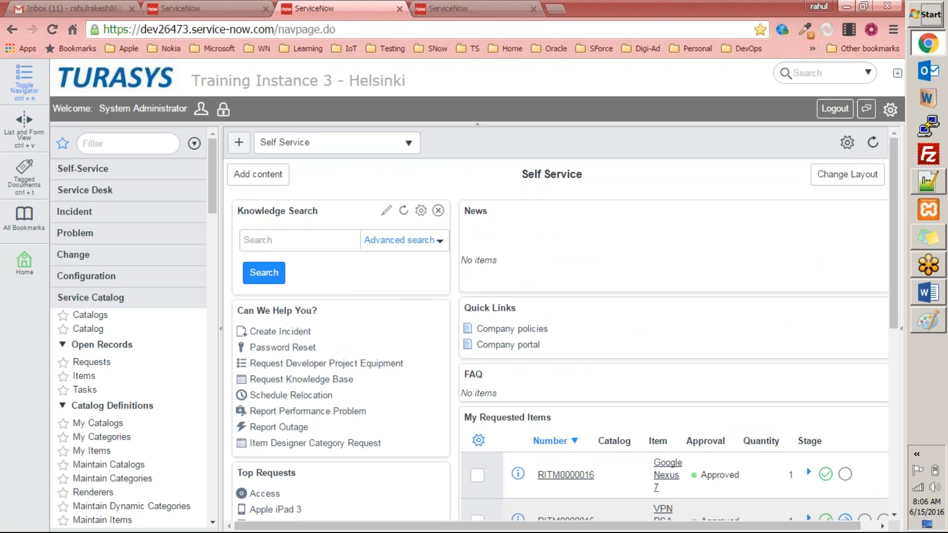
click(116, 298)
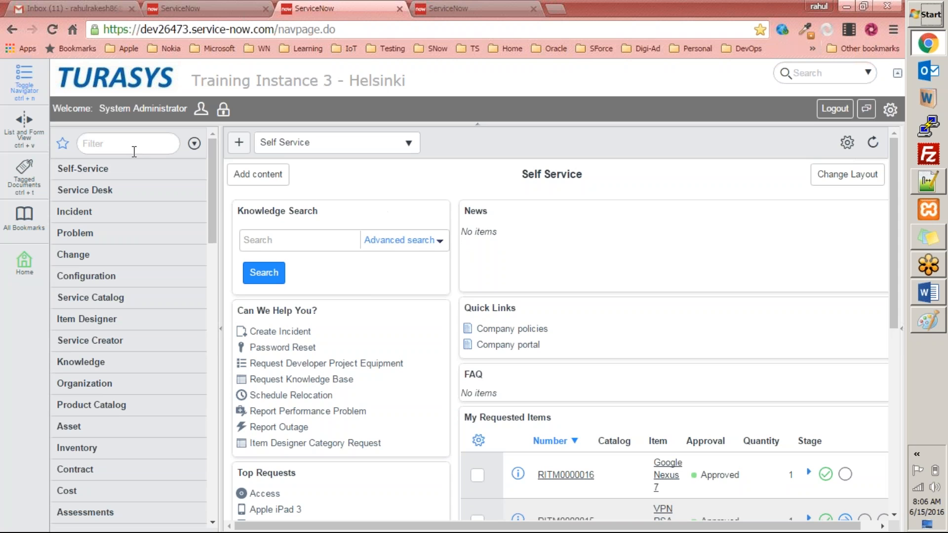
Unlock the record producer's Catalogs field and add Service Catalog as its catalog
click(161, 147)
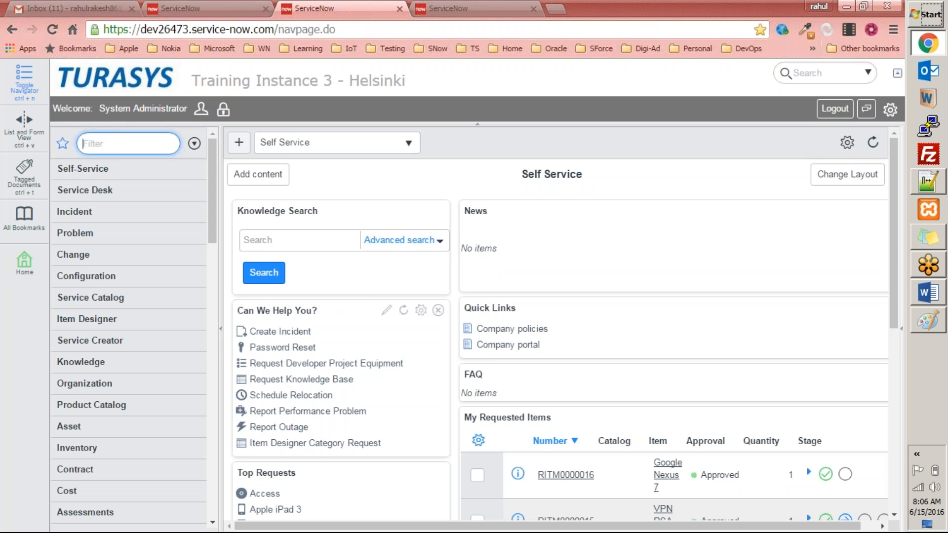
click(211, 6)
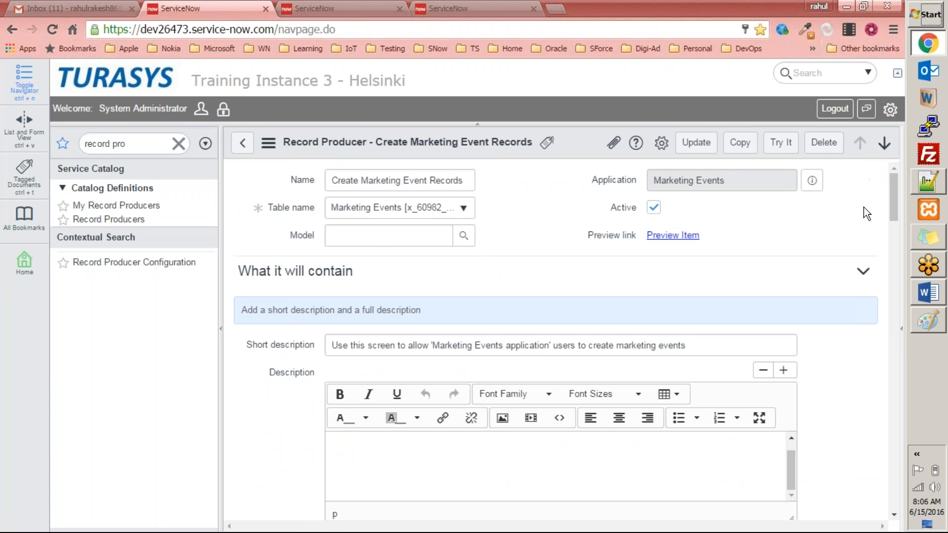
scroll(757, 258, down, 8)
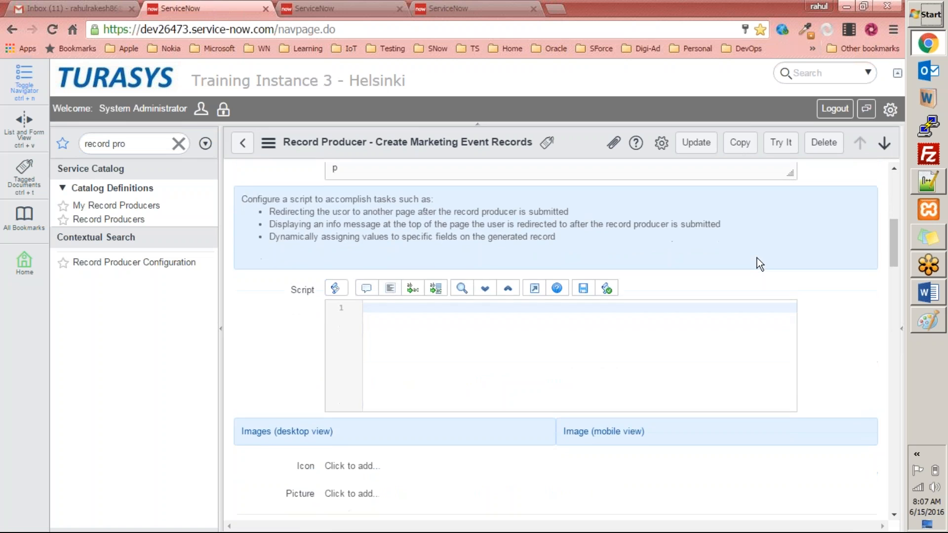
scroll(757, 258, down, 6)
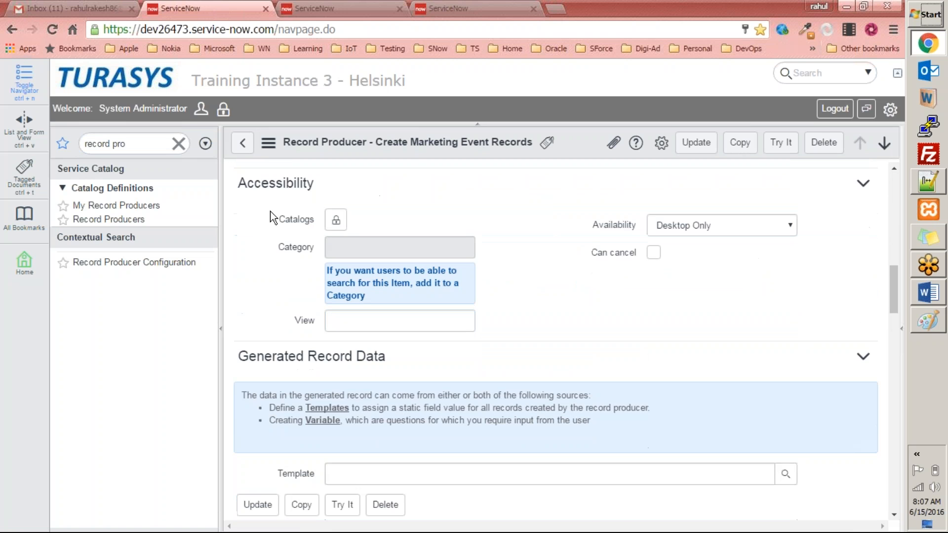
double_click(253, 184)
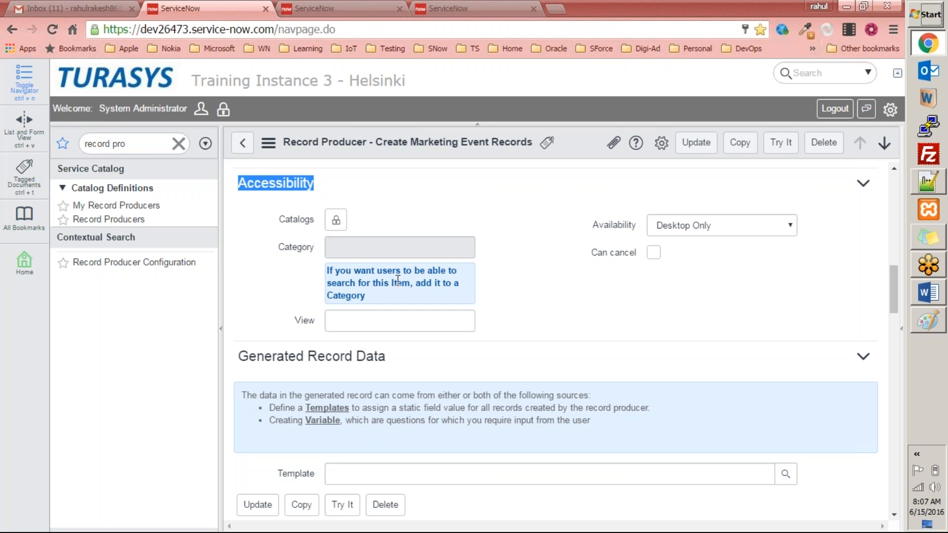
click(337, 219)
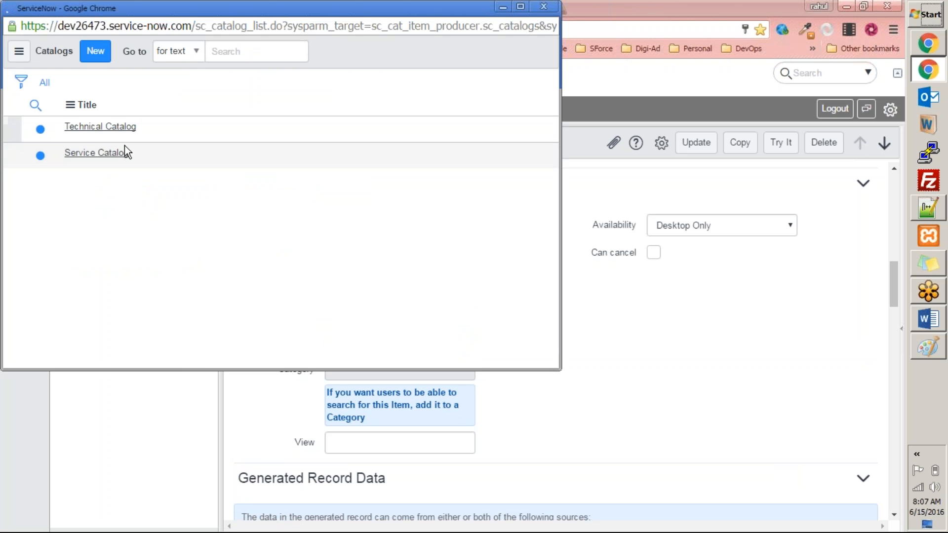
click(90, 154)
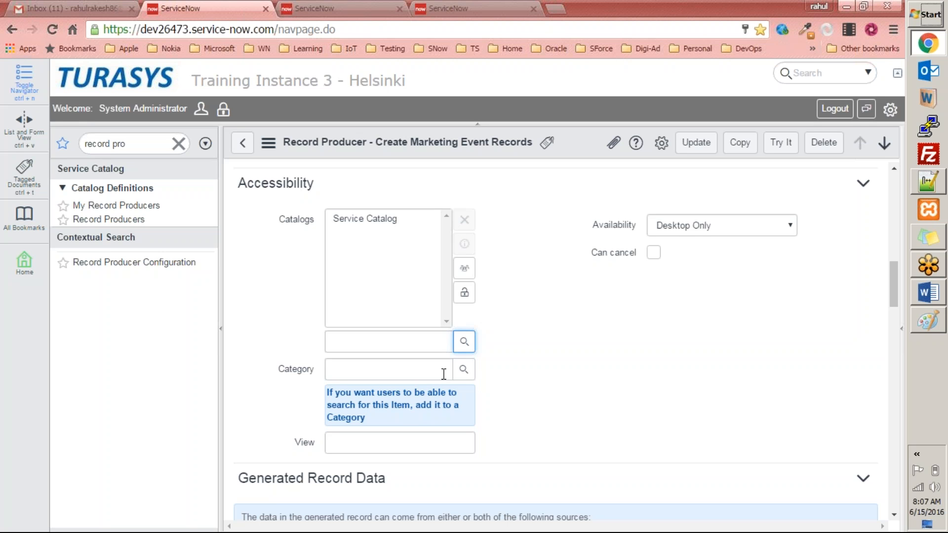
Look up categories and set the record producer's category to Can We Help You?
click(464, 375)
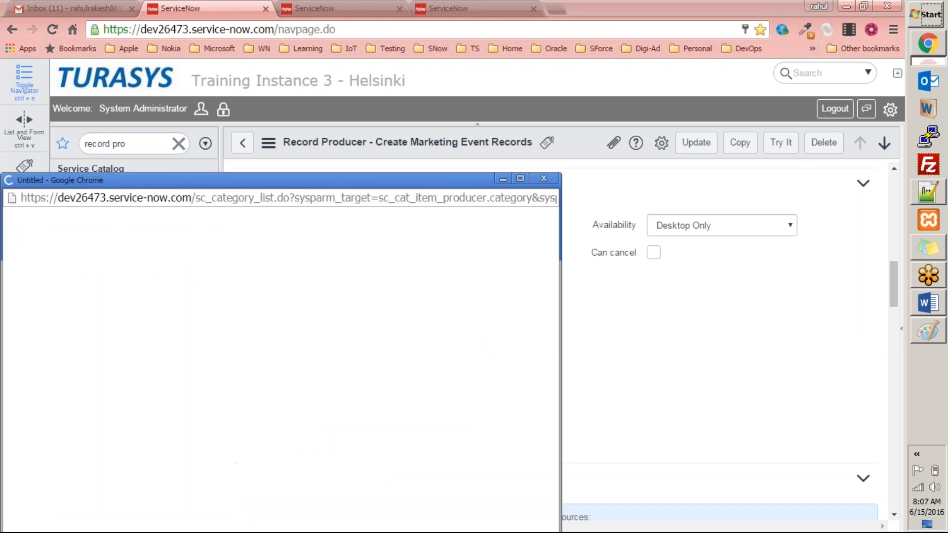
drag(316, 181, 369, 99)
scroll(455, 206, down, 5)
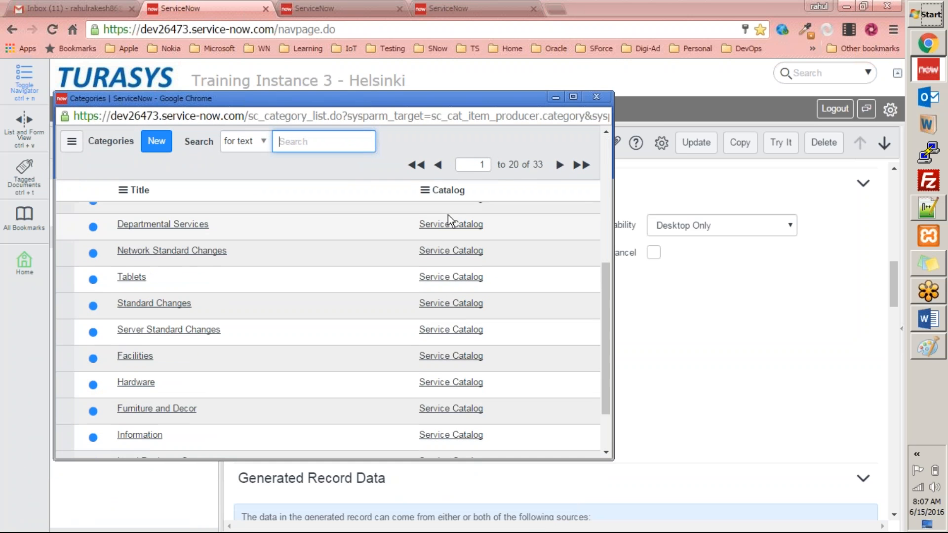
scroll(387, 242, down, 1)
scroll(387, 242, up, 6)
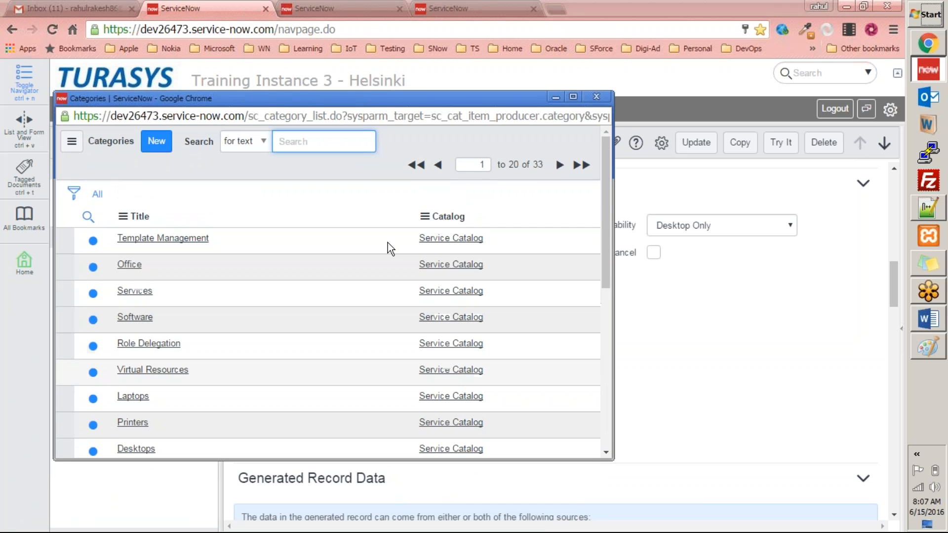
scroll(387, 242, down, 6)
scroll(387, 242, up, 6)
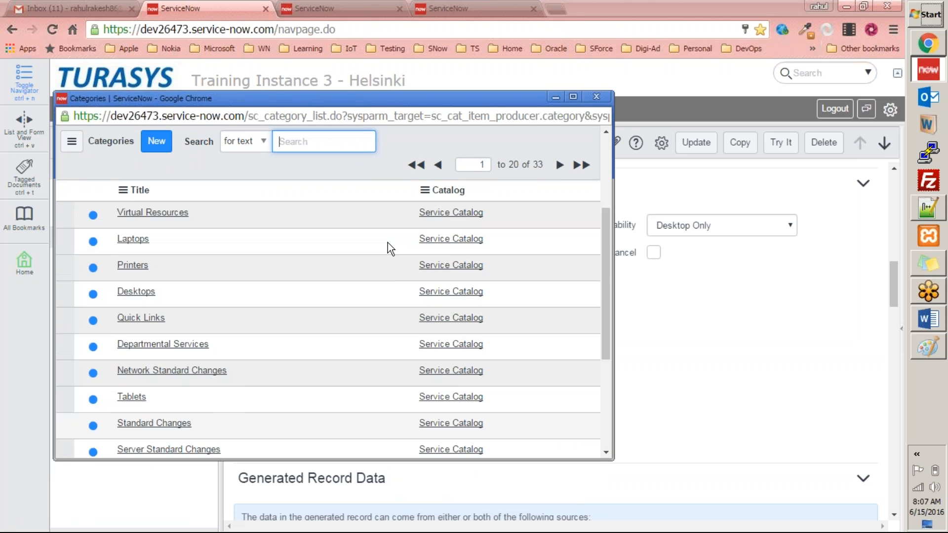
click(559, 165)
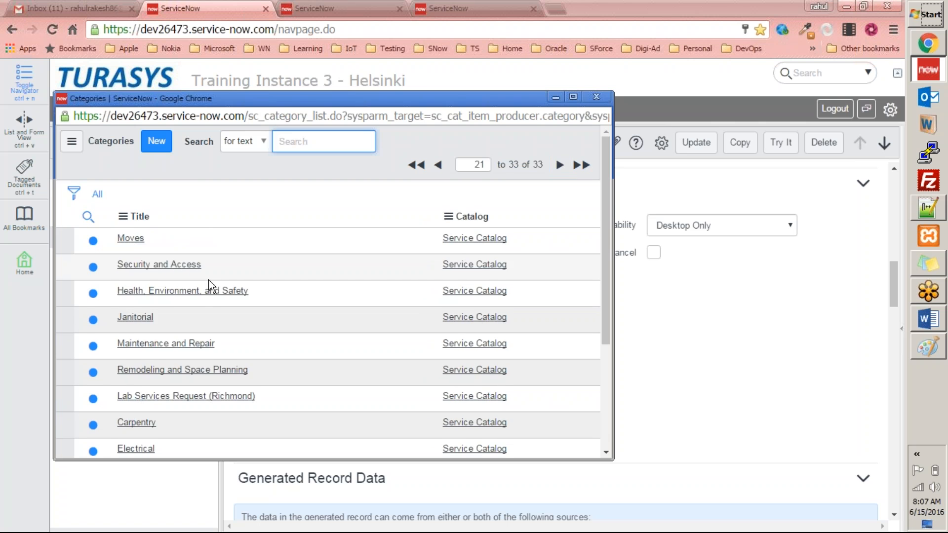
scroll(209, 279, down, 3)
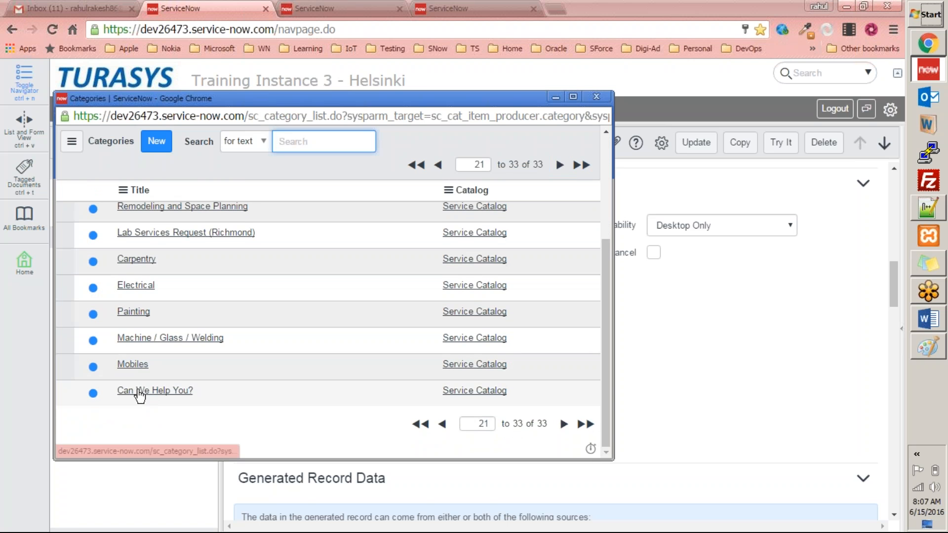
click(147, 391)
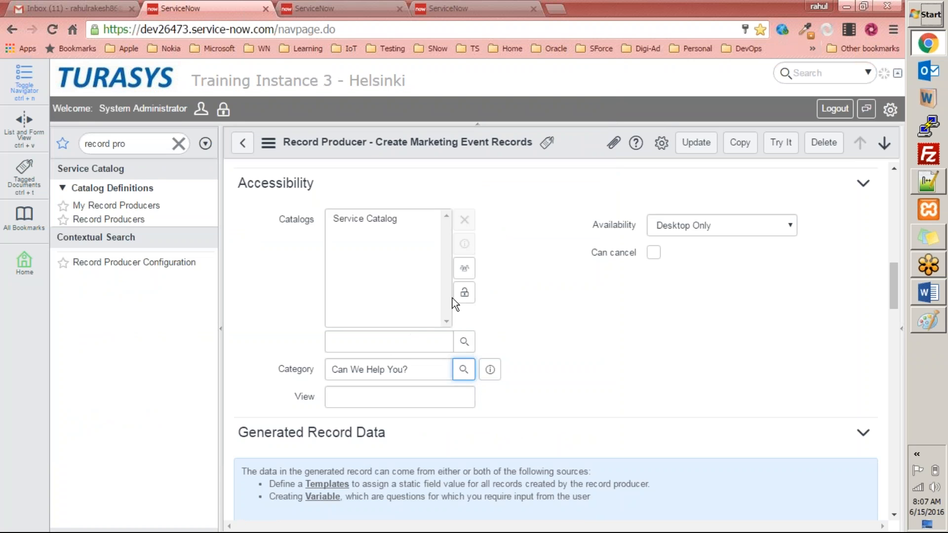
Lock the Catalogs field and update the Create Marketing Event Records record producer
scroll(567, 255, up, 10)
drag(332, 179, 472, 180)
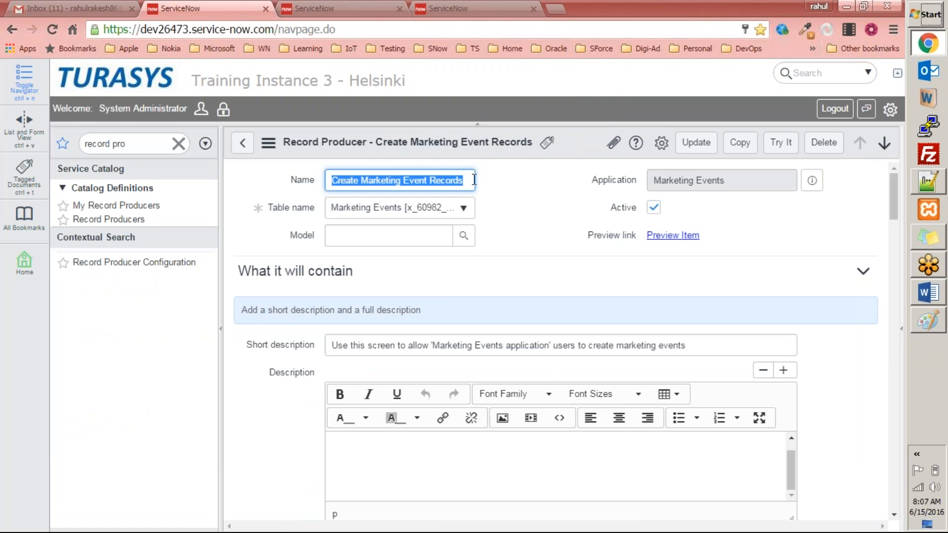
click(311, 9)
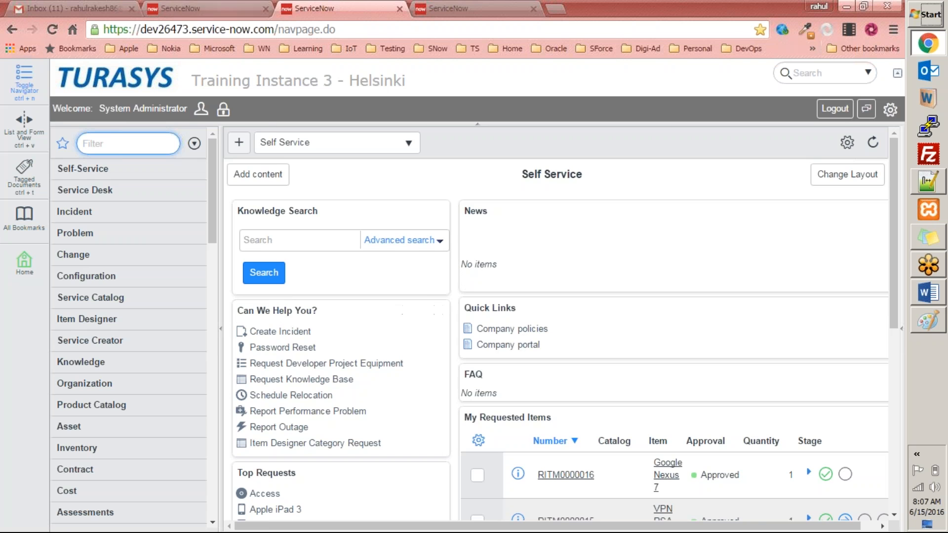
key(ctrl+shift+Tab)
click(262, 295)
scroll(297, 357, down, 15)
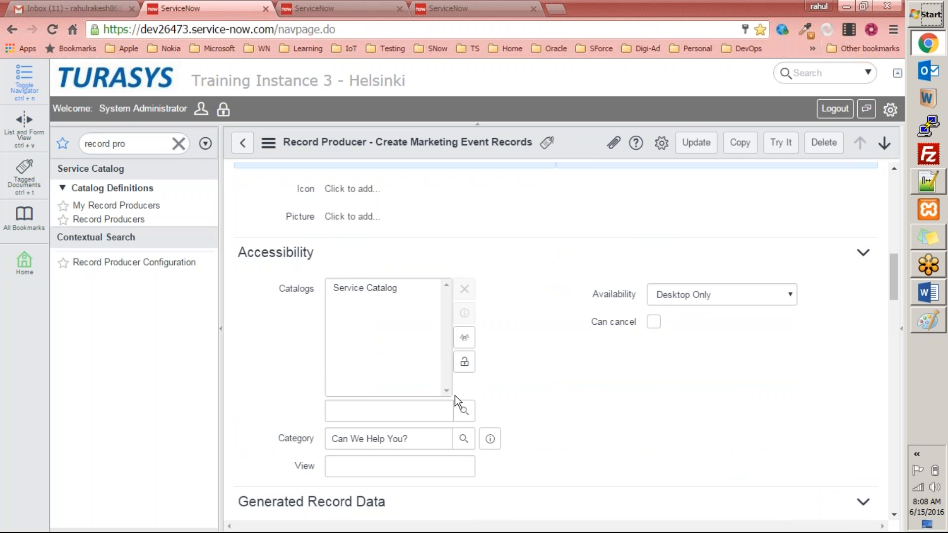
click(466, 366)
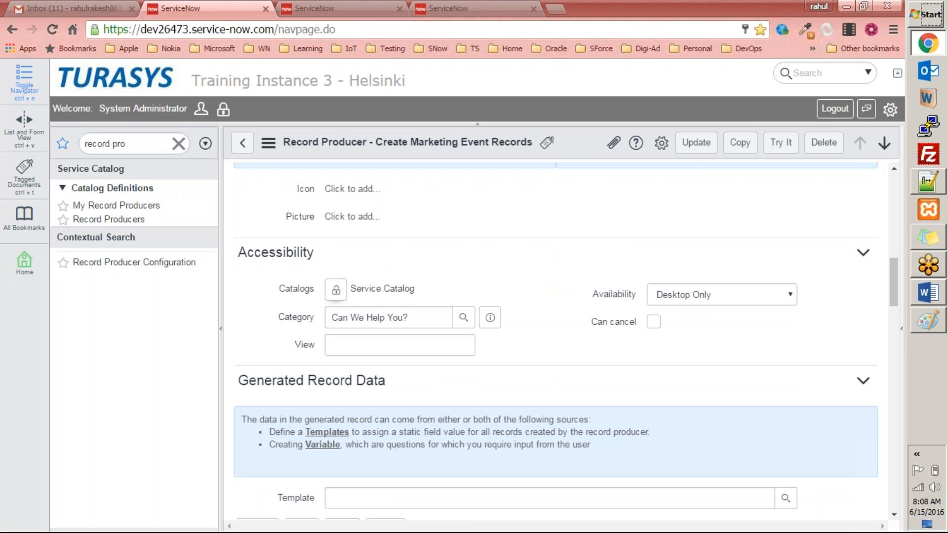
click(697, 143)
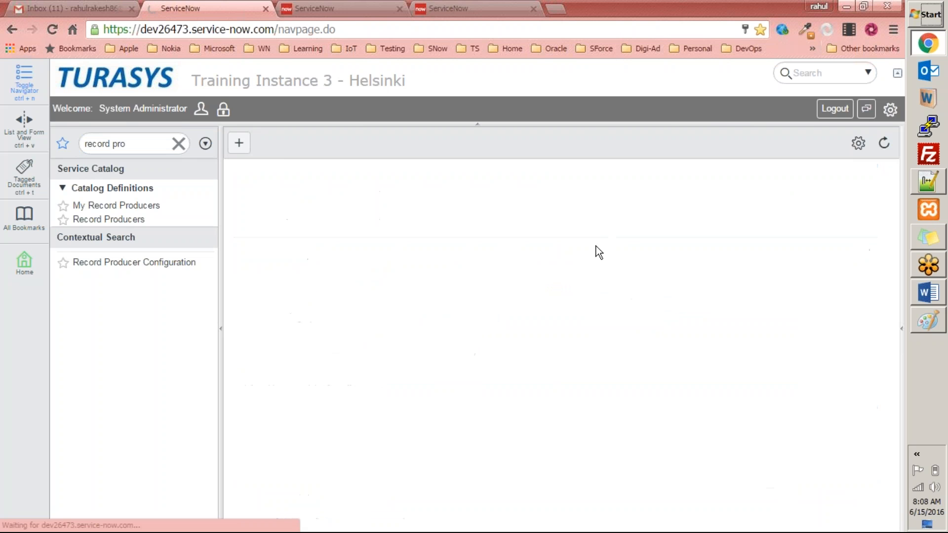
Reload the homepage and open Create Marketing Event Records from the Can We Help You? list
click(313, 7)
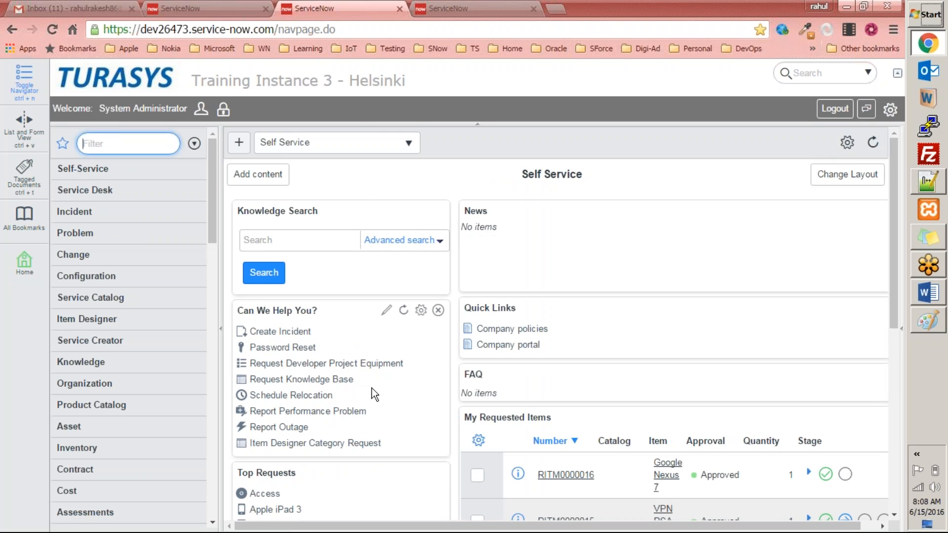
right_click(477, 149)
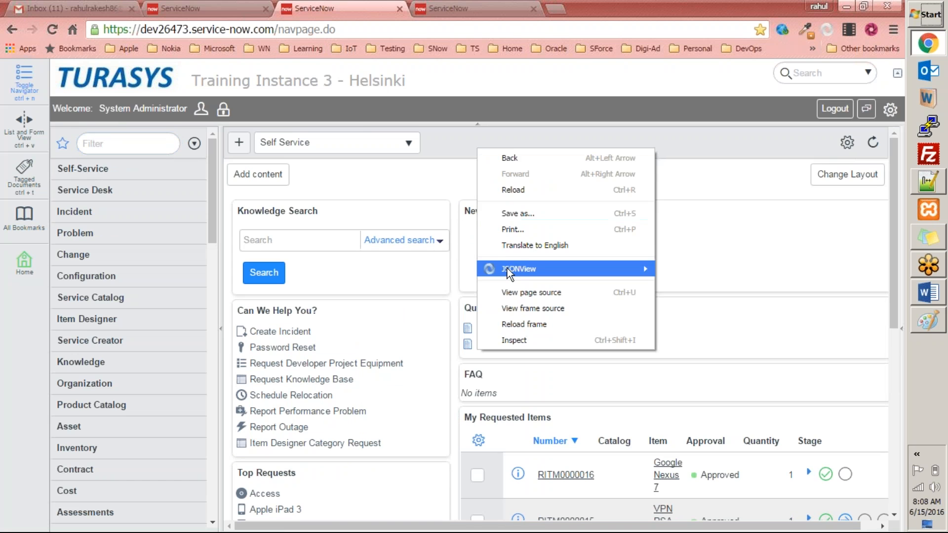
click(513, 190)
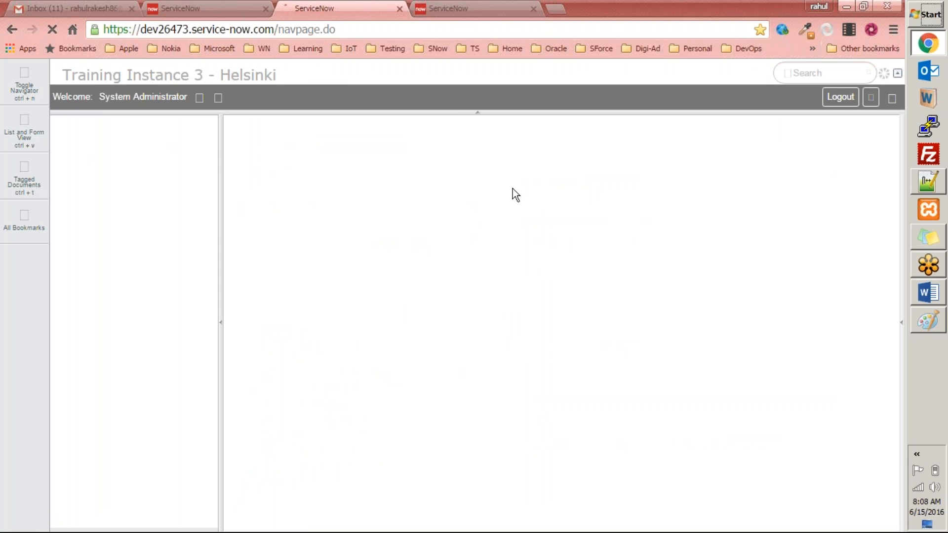
click(202, 7)
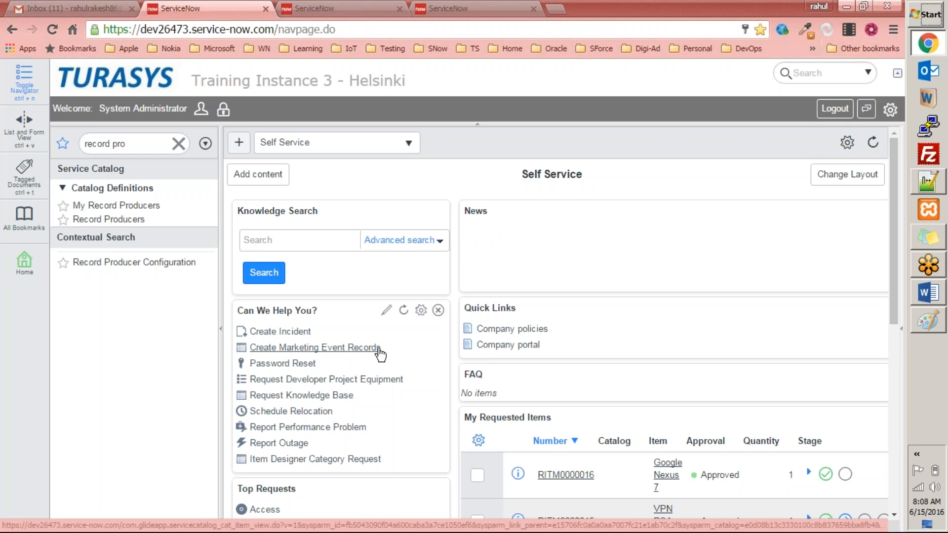
click(311, 350)
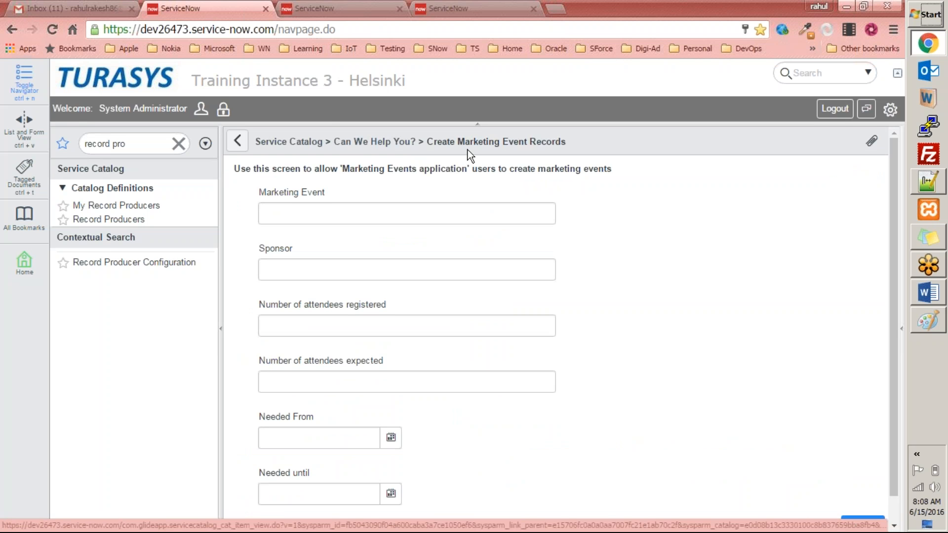
Enter Noida Marketing Event as the Marketing Event name in the catalog form
scroll(512, 217, down, 1)
scroll(410, 233, up, 1)
scroll(410, 227, down, 1)
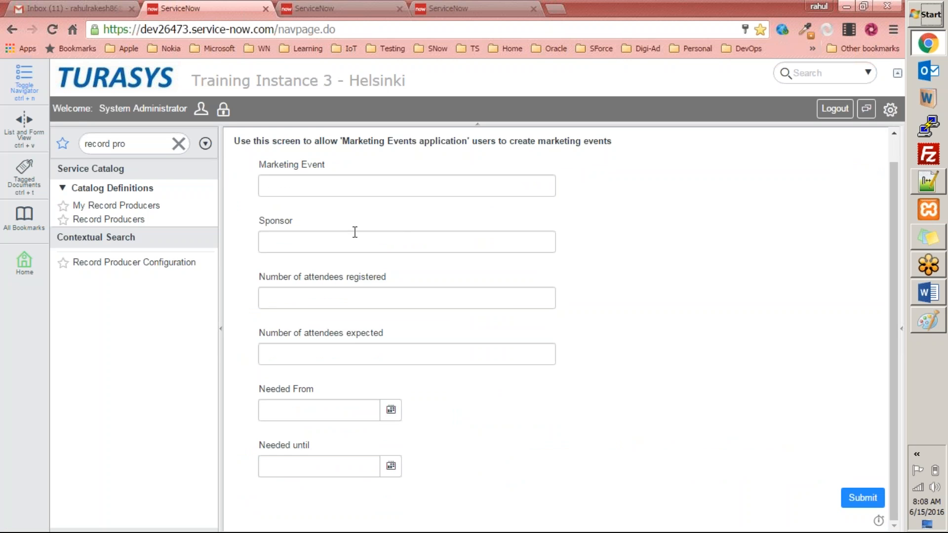
click(357, 193)
text(kasdfhkahsfd)
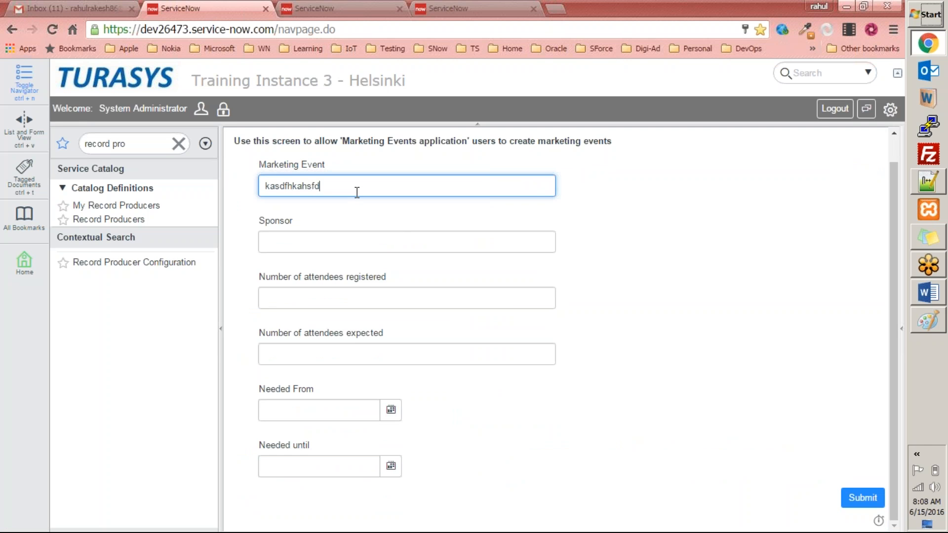
click(299, 247)
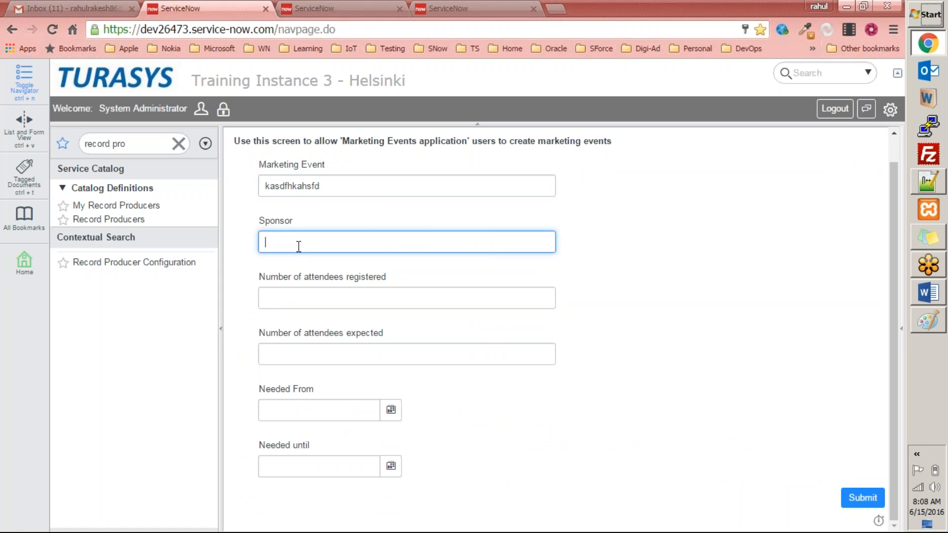
key(shift+Tab)
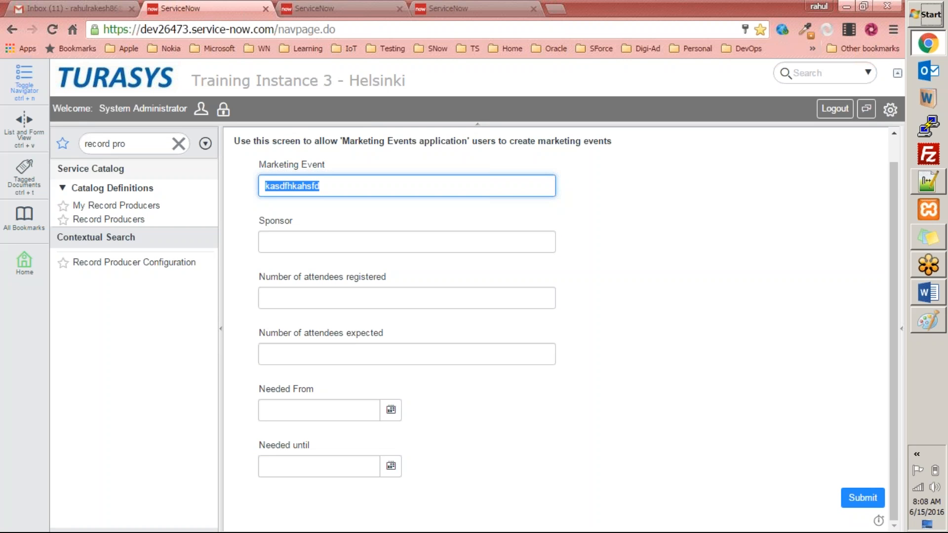
text(Noida)
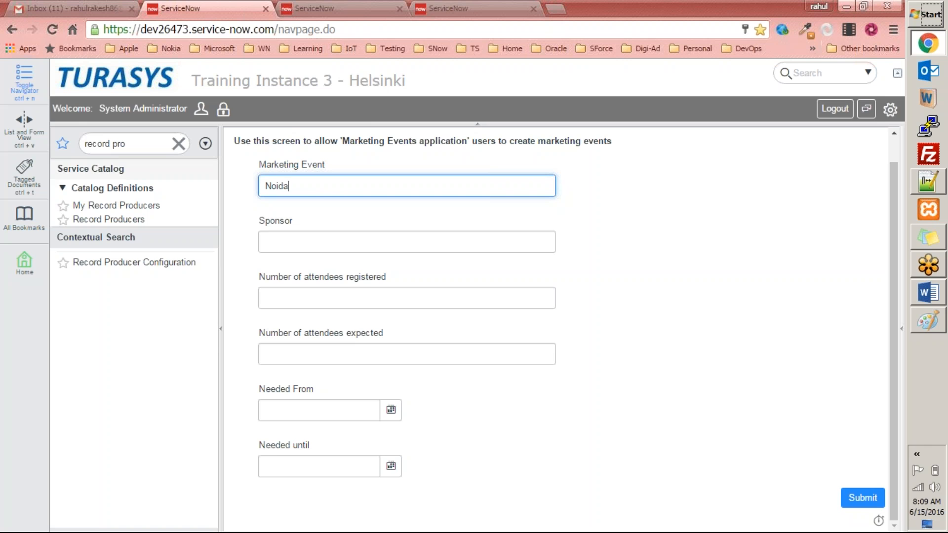
text( Marketing Evenn)
Enter Turasys.com as the event's Sponsor
key(Tab)
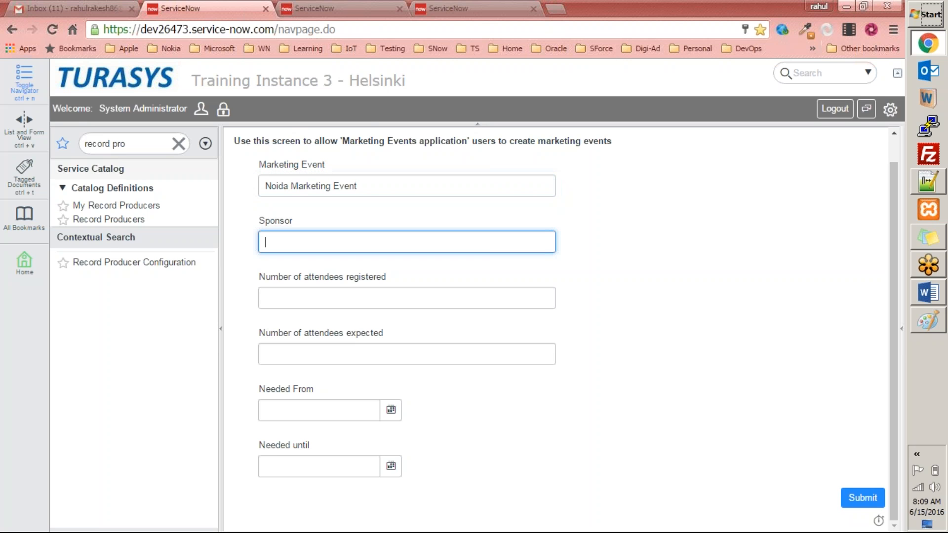
text(Turasys.com)
key(Tab)
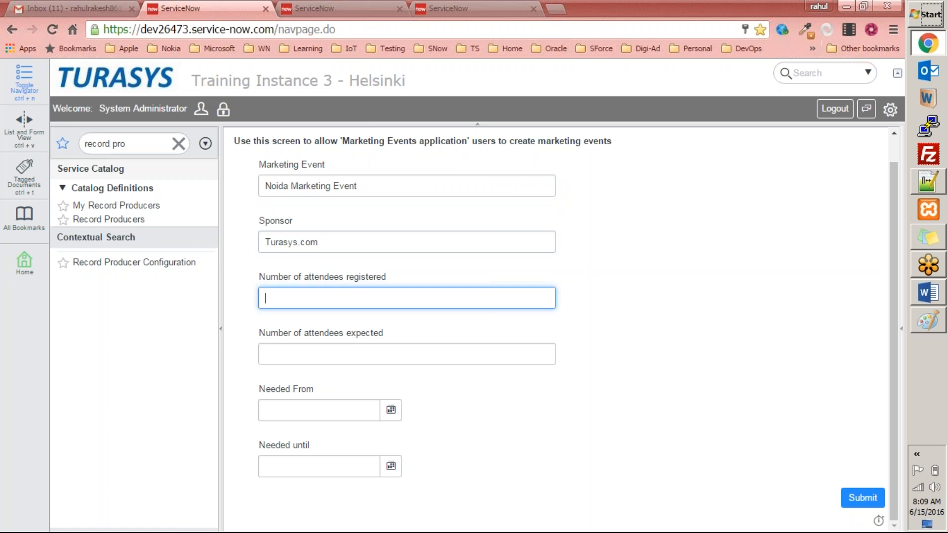
Set Number of attendees registered to 50 and Number of attendees expected to 45
text(50)
key(Tab)
text(45)
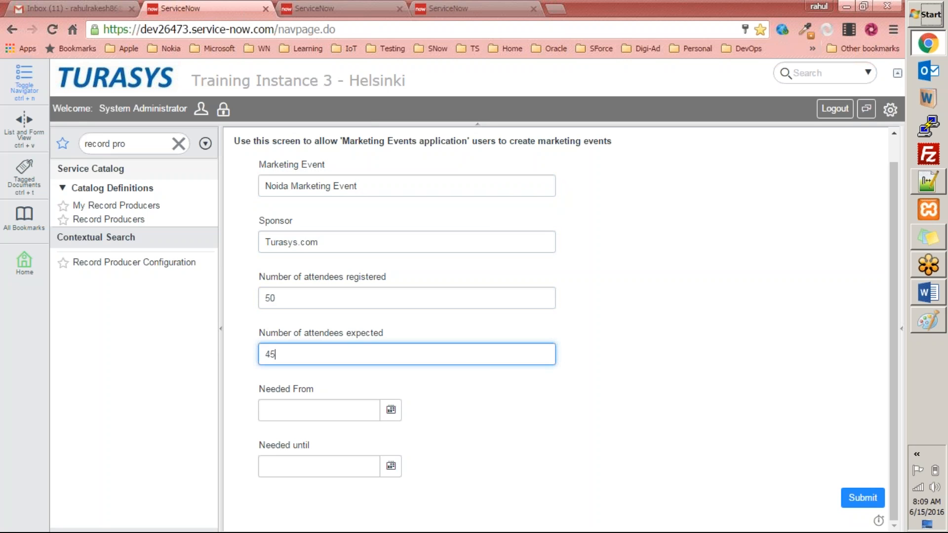
key(Tab)
Pick Needed From 2016-06-15 and Needed until 2016-06-16 from the calendars, then submit the form
click(391, 414)
click(320, 461)
click(390, 469)
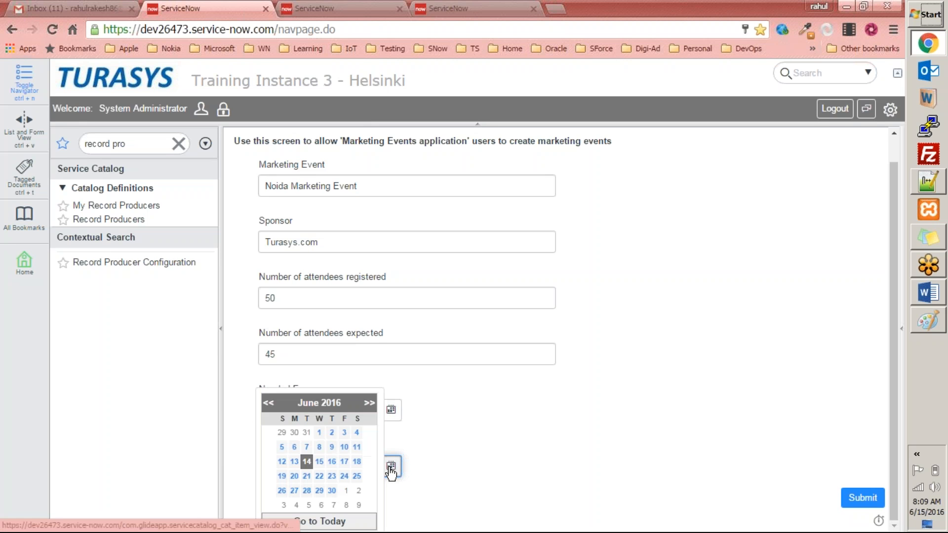
click(332, 462)
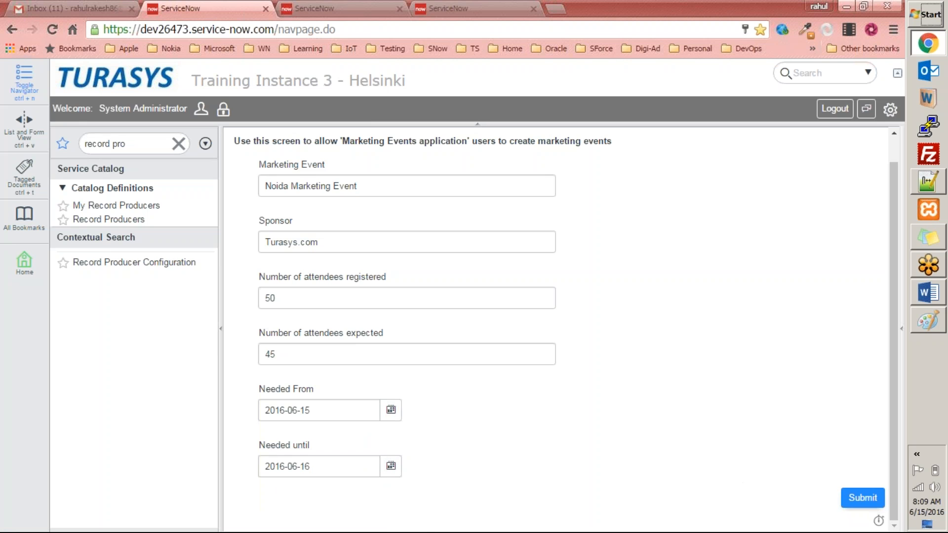
click(858, 500)
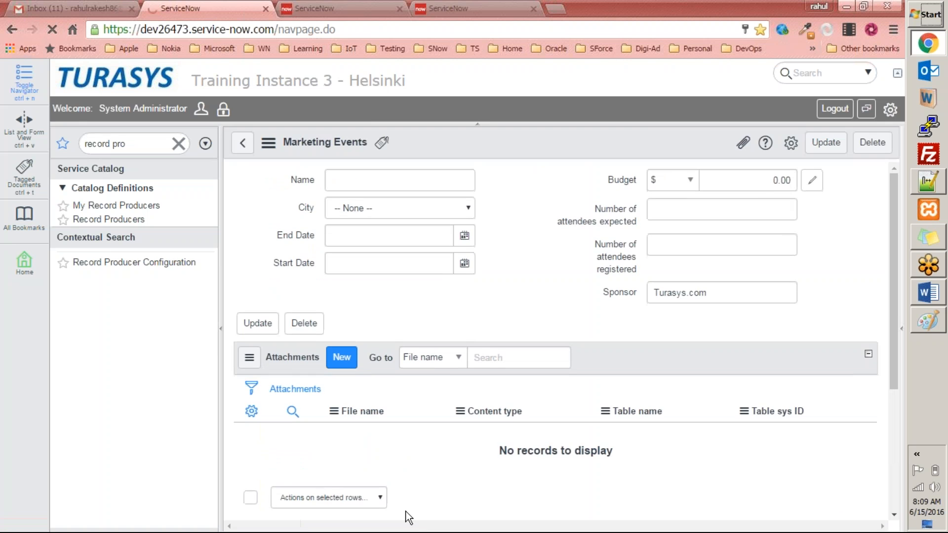
Examine the submitted Marketing Events record's fields, then return to the Self Service page
scroll(312, 378, down, 3)
scroll(312, 378, up, 3)
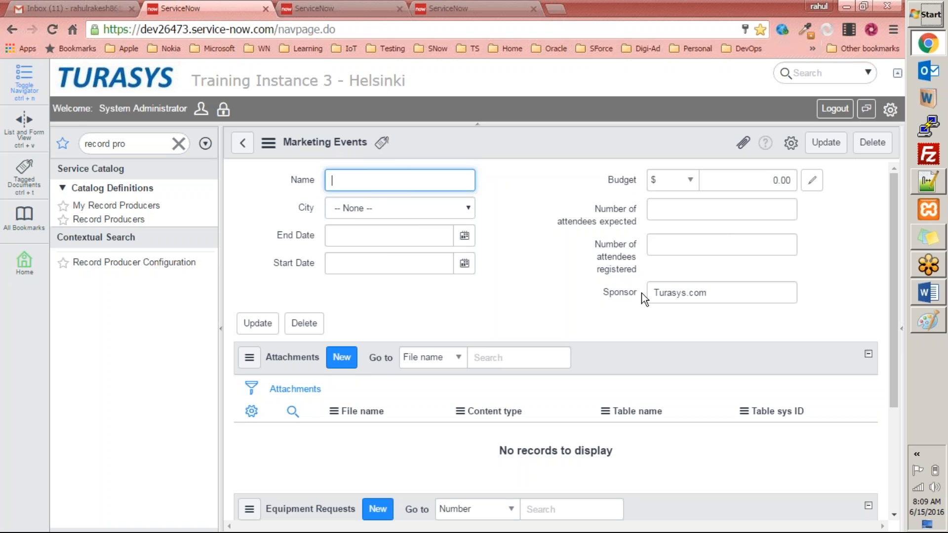
drag(711, 293, 624, 295)
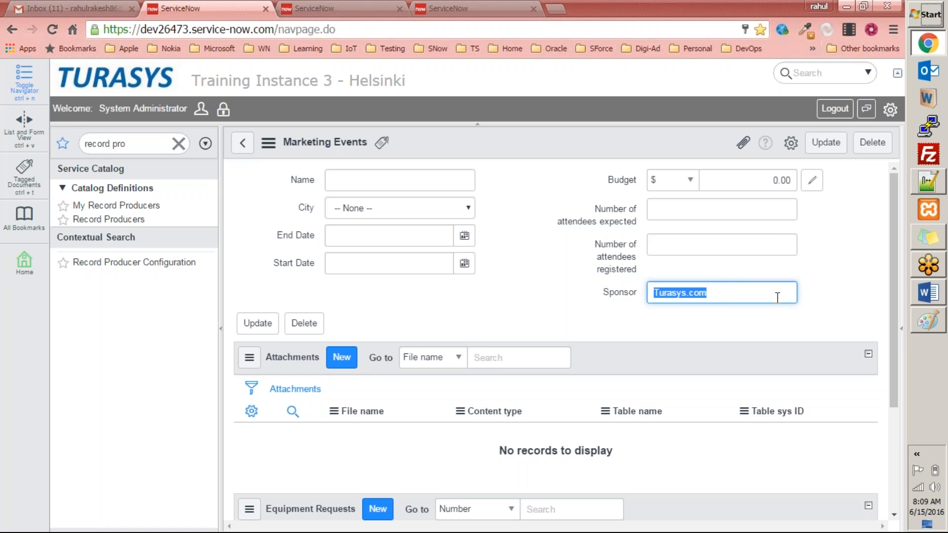
click(582, 307)
drag(739, 292, 612, 296)
click(525, 285)
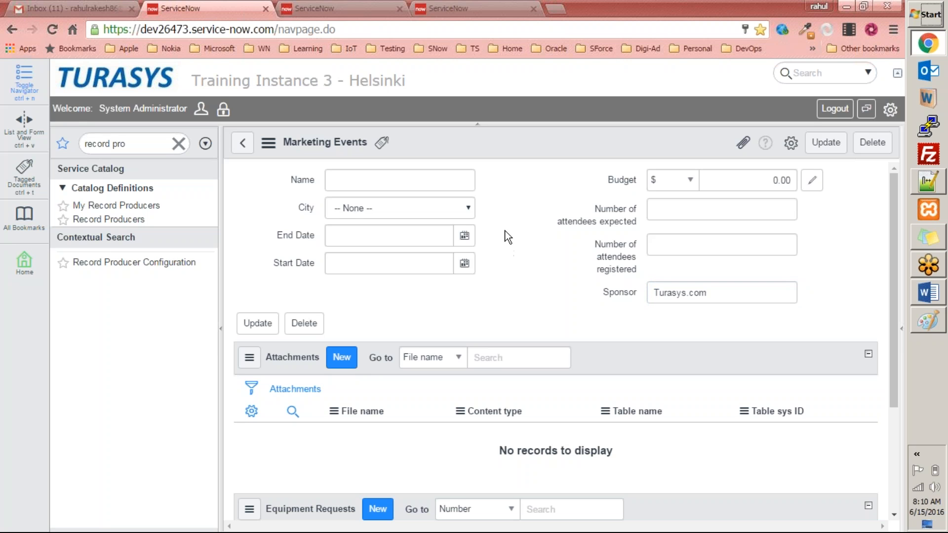
click(242, 144)
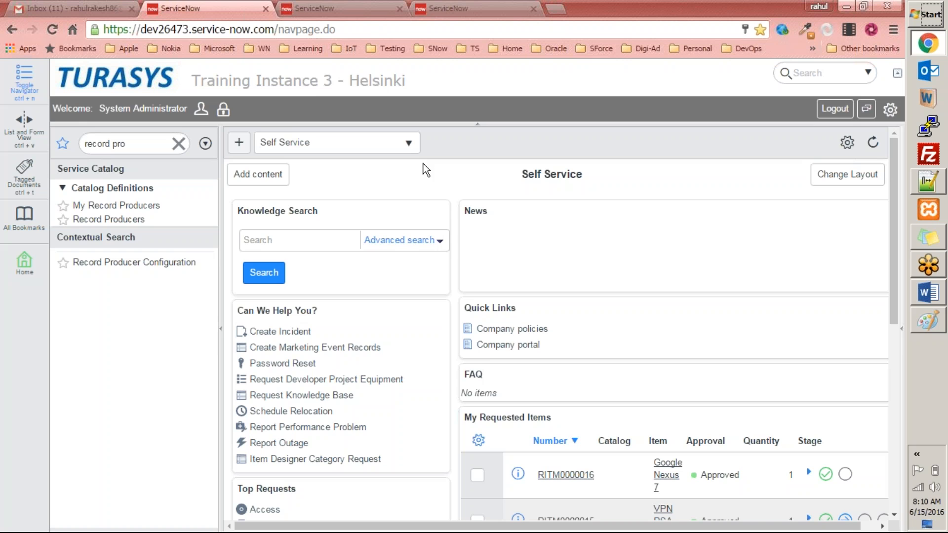
Reopen the Create Marketing Event Records item and fill its four text fields with test text afdasdf and asdf
click(296, 9)
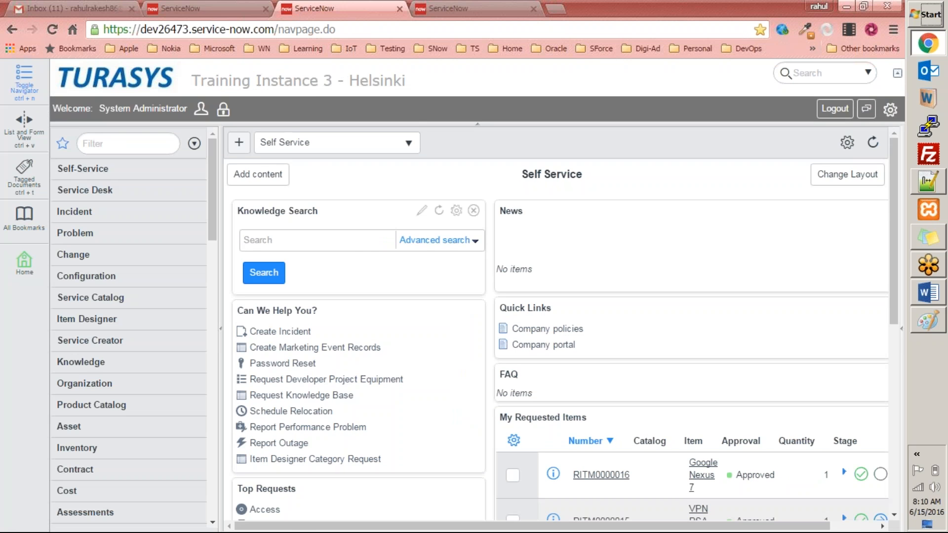
key(ctrl+shift+Tab)
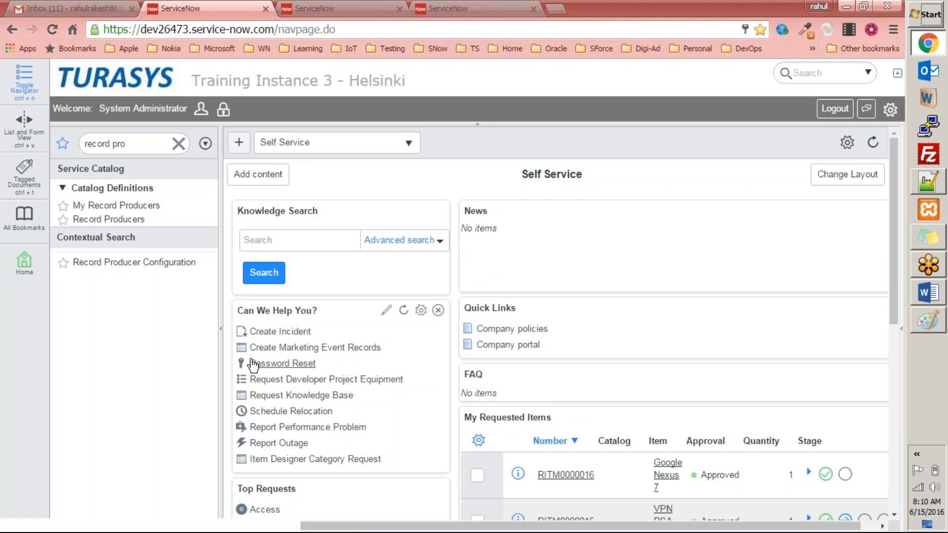
click(295, 330)
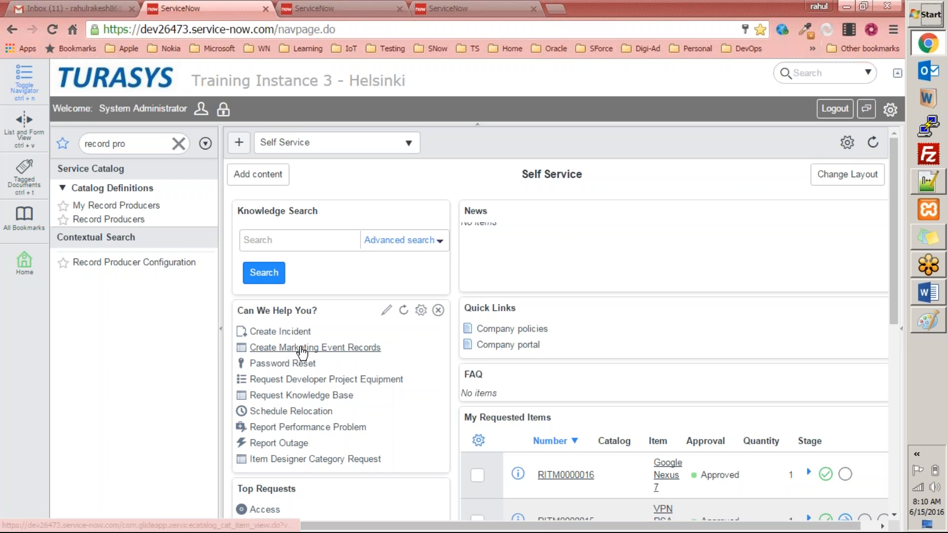
click(309, 347)
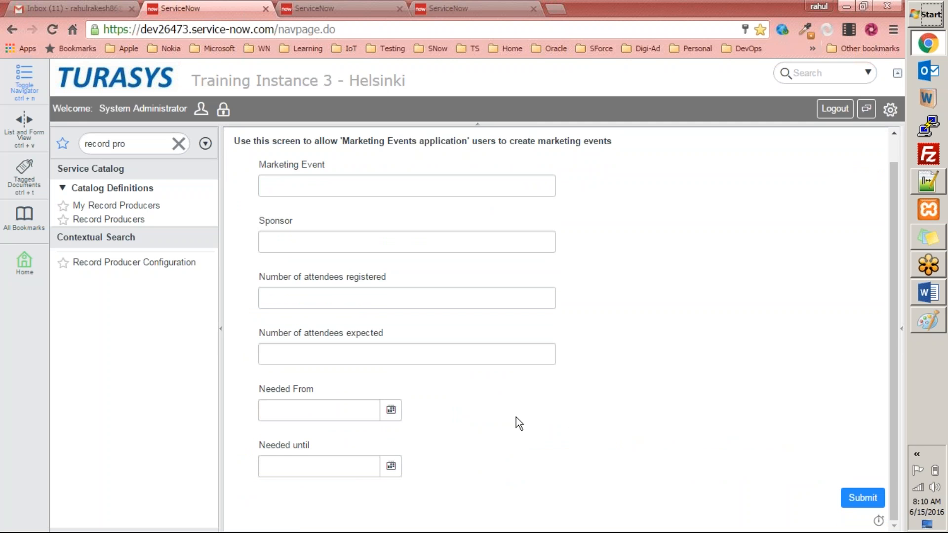
click(307, 179)
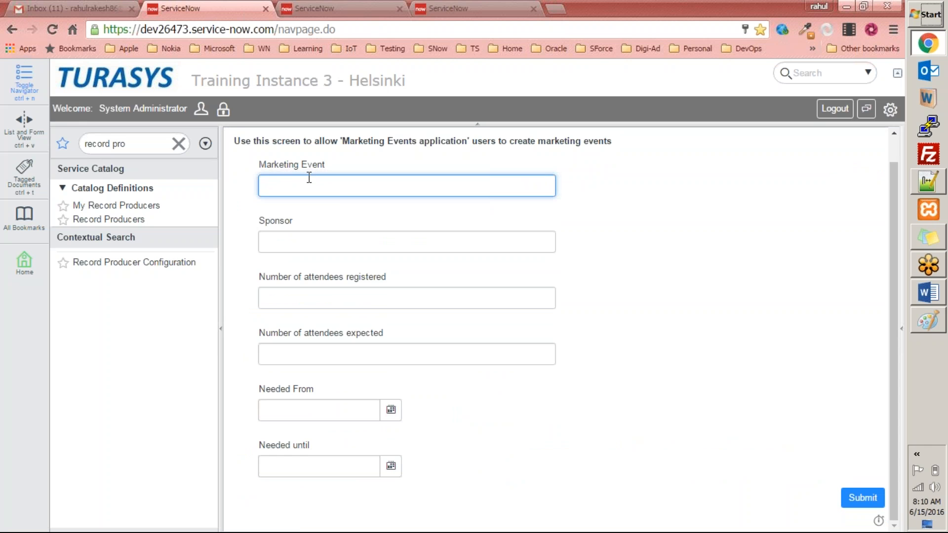
text(afdasdf)
click(326, 247)
text(asdf)
click(325, 296)
text(asdf)
click(325, 349)
text(asdf)
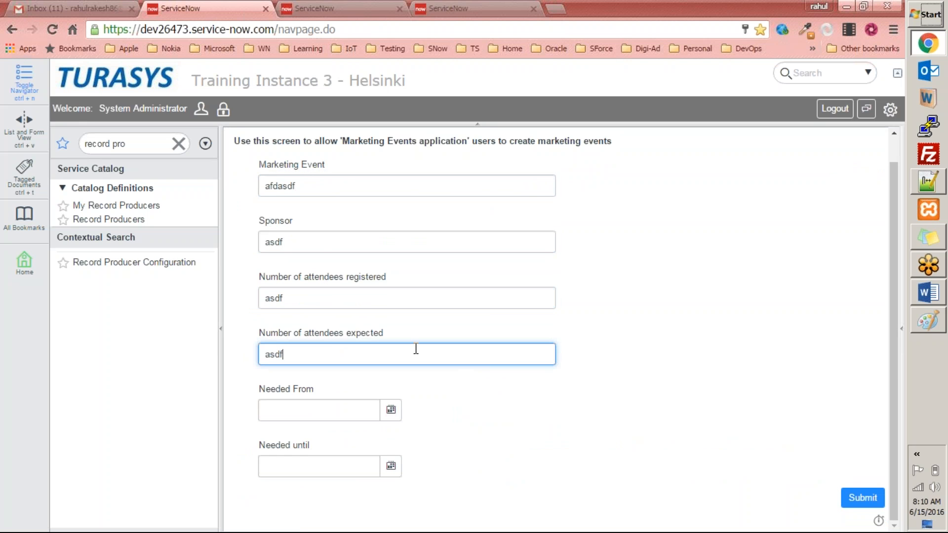
drag(341, 188, 237, 180)
drag(312, 244, 228, 243)
drag(311, 296, 254, 296)
drag(324, 183, 252, 182)
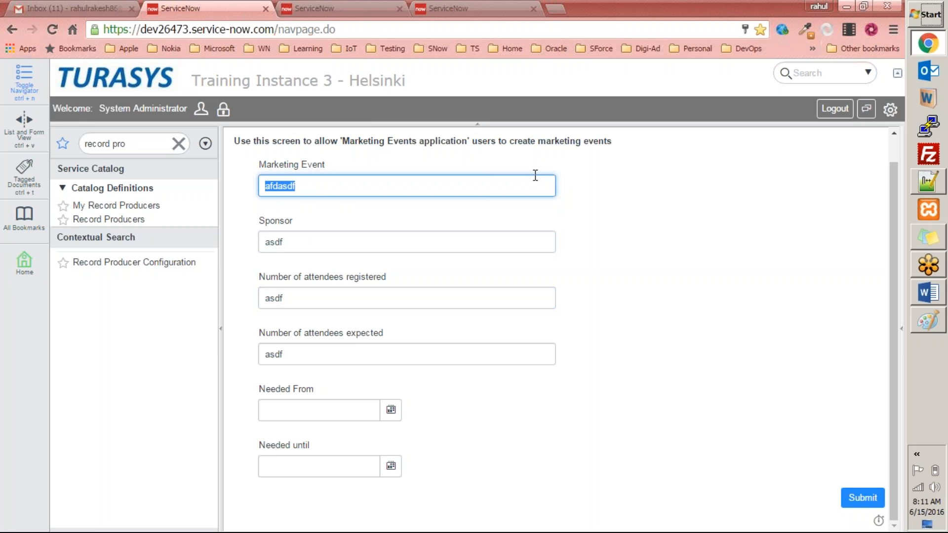
click(713, 213)
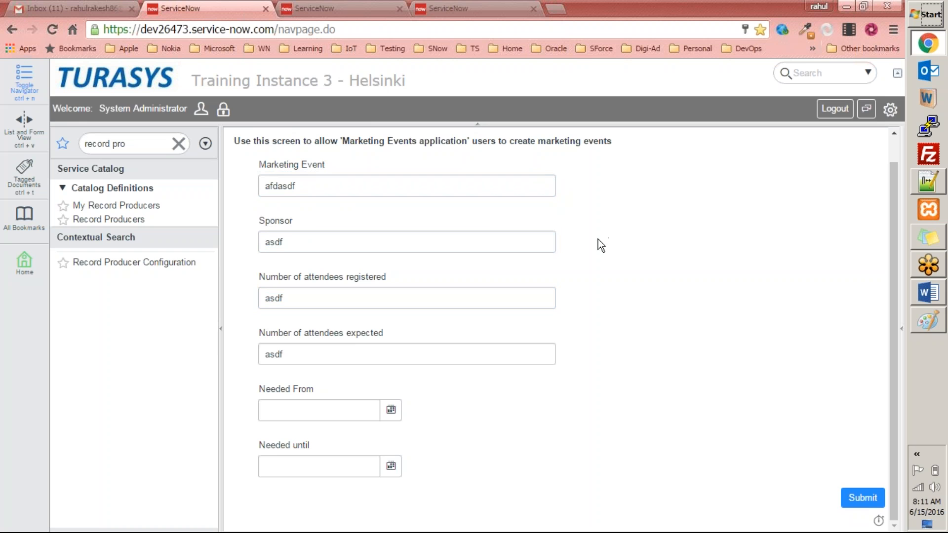
scroll(600, 250, up, 1)
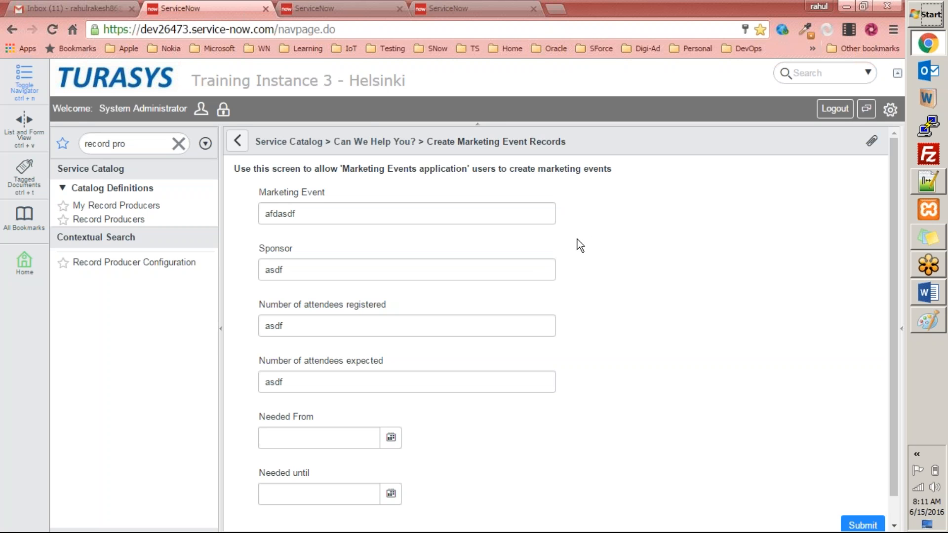
Switch to the Word exercises document and review the Exercise 2 record producer question table and the following tasks
click(932, 297)
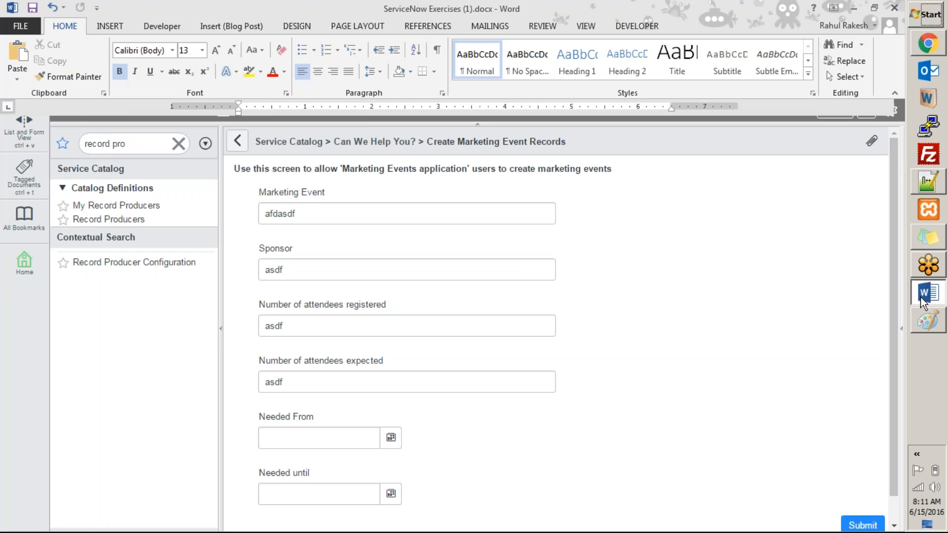
scroll(294, 311, down, 5)
scroll(455, 311, up, 3)
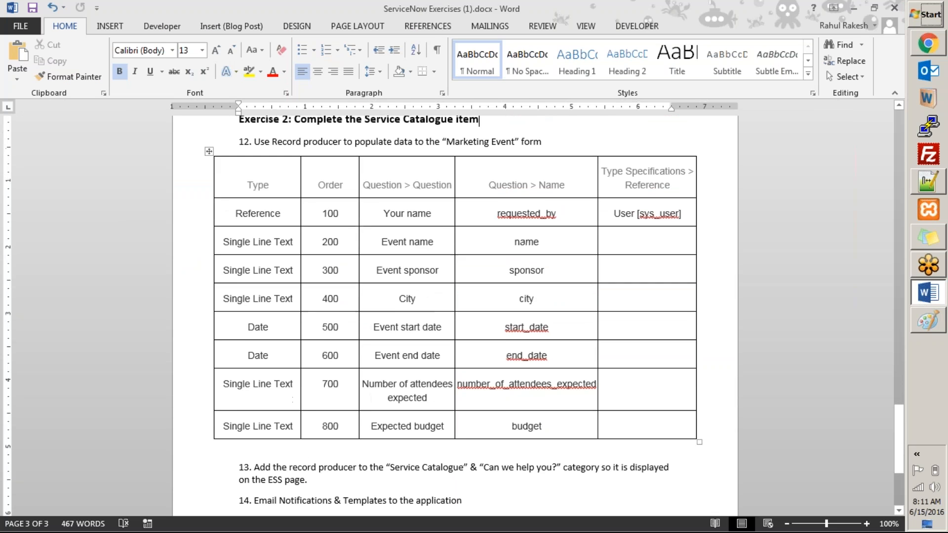
scroll(454, 311, down, 3)
scroll(238, 257, up, 3)
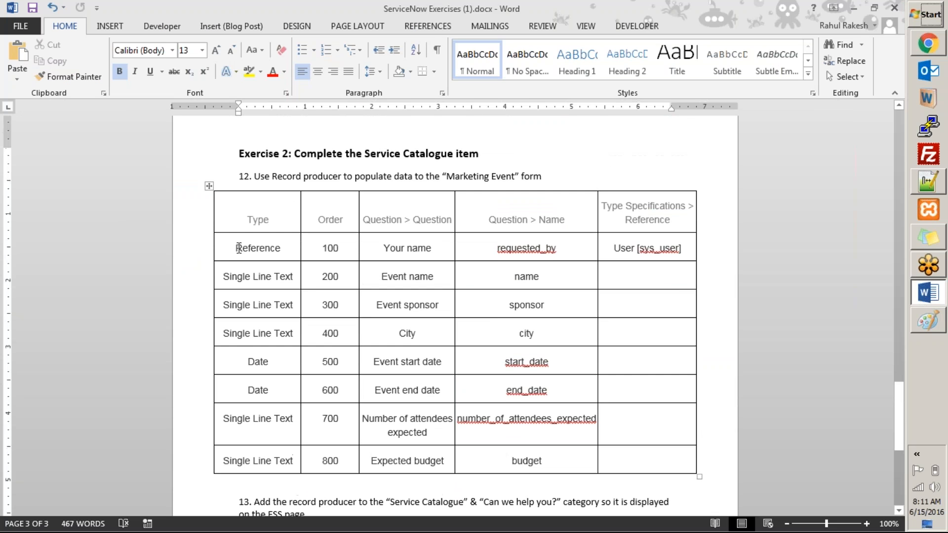
drag(238, 178, 580, 468)
scroll(540, 446, down, 3)
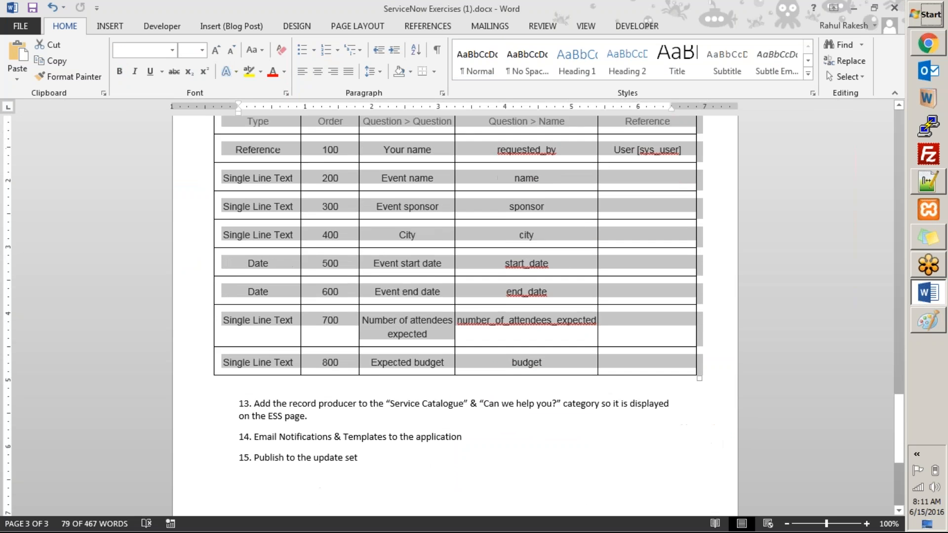
click(452, 406)
scroll(451, 406, up, 3)
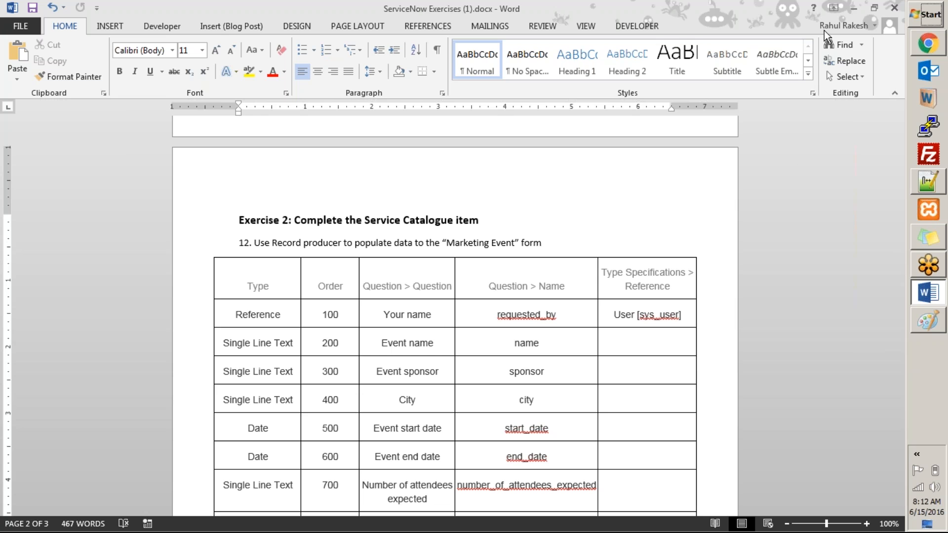
scroll(380, 194, up, 9)
scroll(380, 195, up, 6)
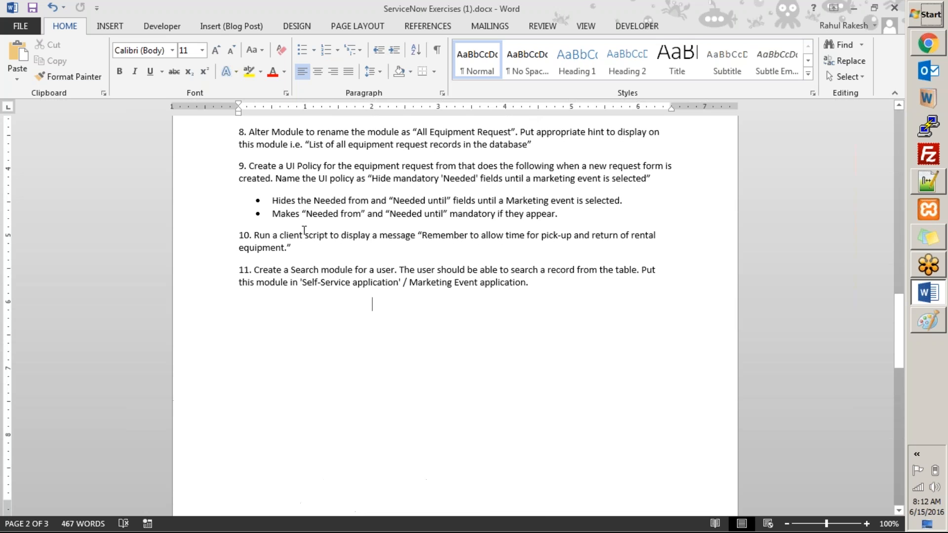
drag(254, 303, 542, 324)
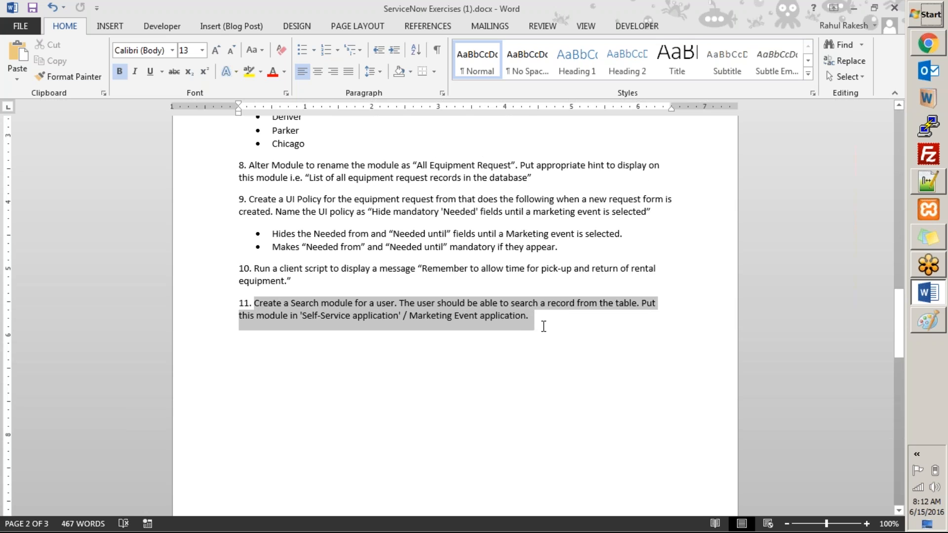
scroll(520, 339, down, 13)
scroll(249, 315, down, 7)
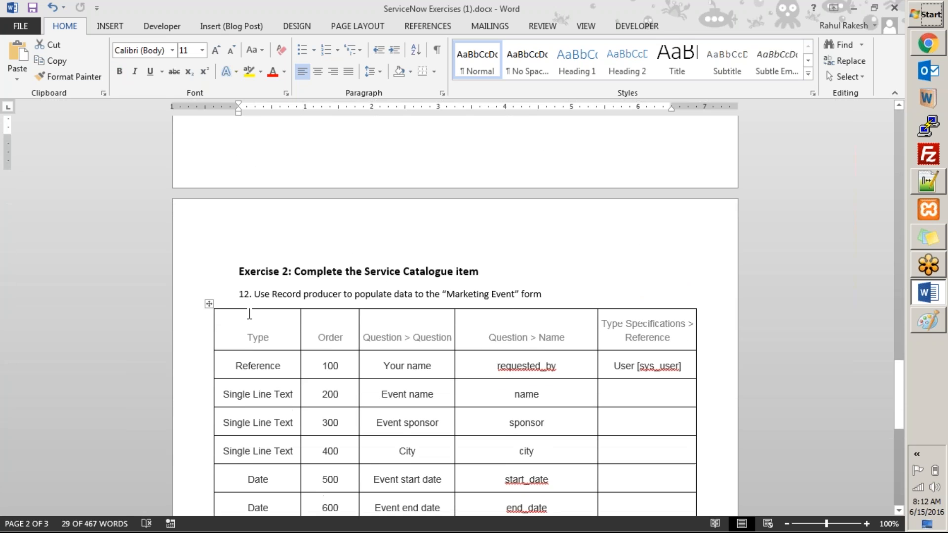
scroll(281, 314, up, 1)
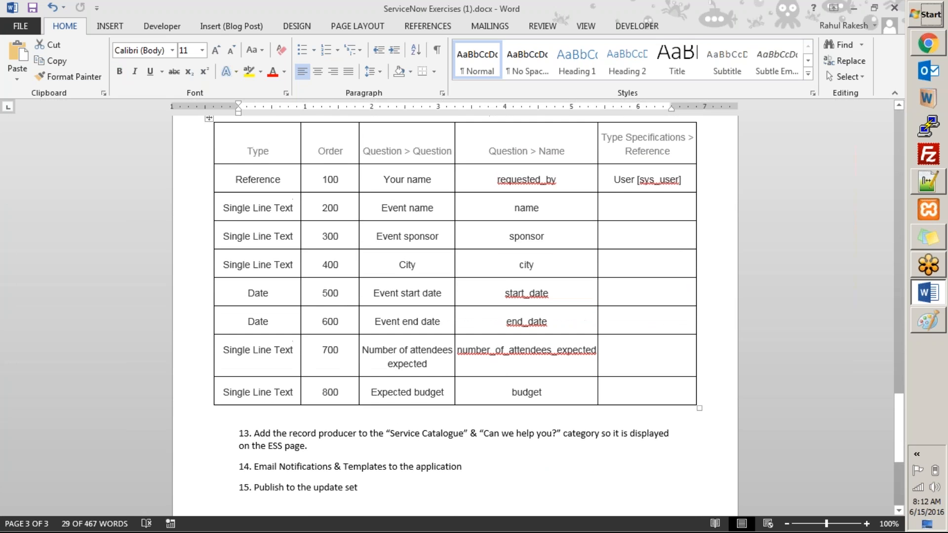